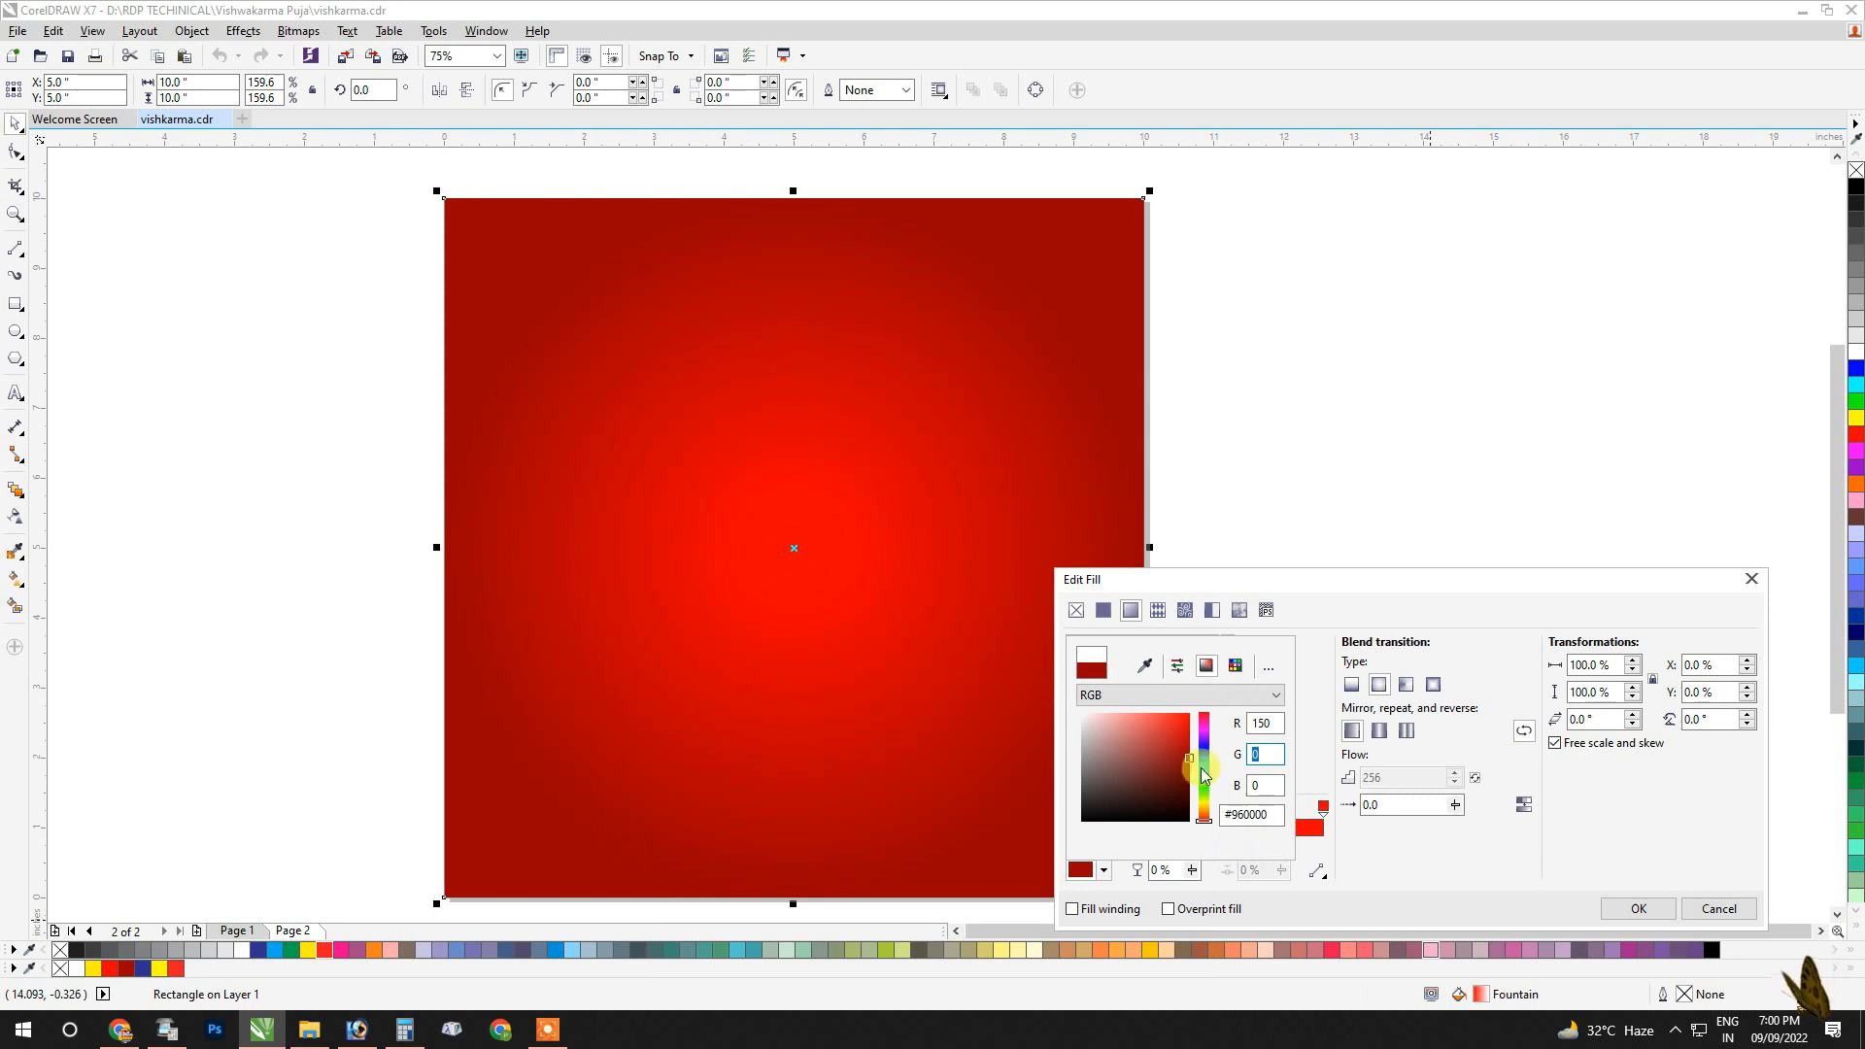
Confirm the square's elliptical fountain fill running from dark red #960000 at the edges to red #FF0000 at the centre.
{"action": "left_click", "coordinate": [1429, 889]}
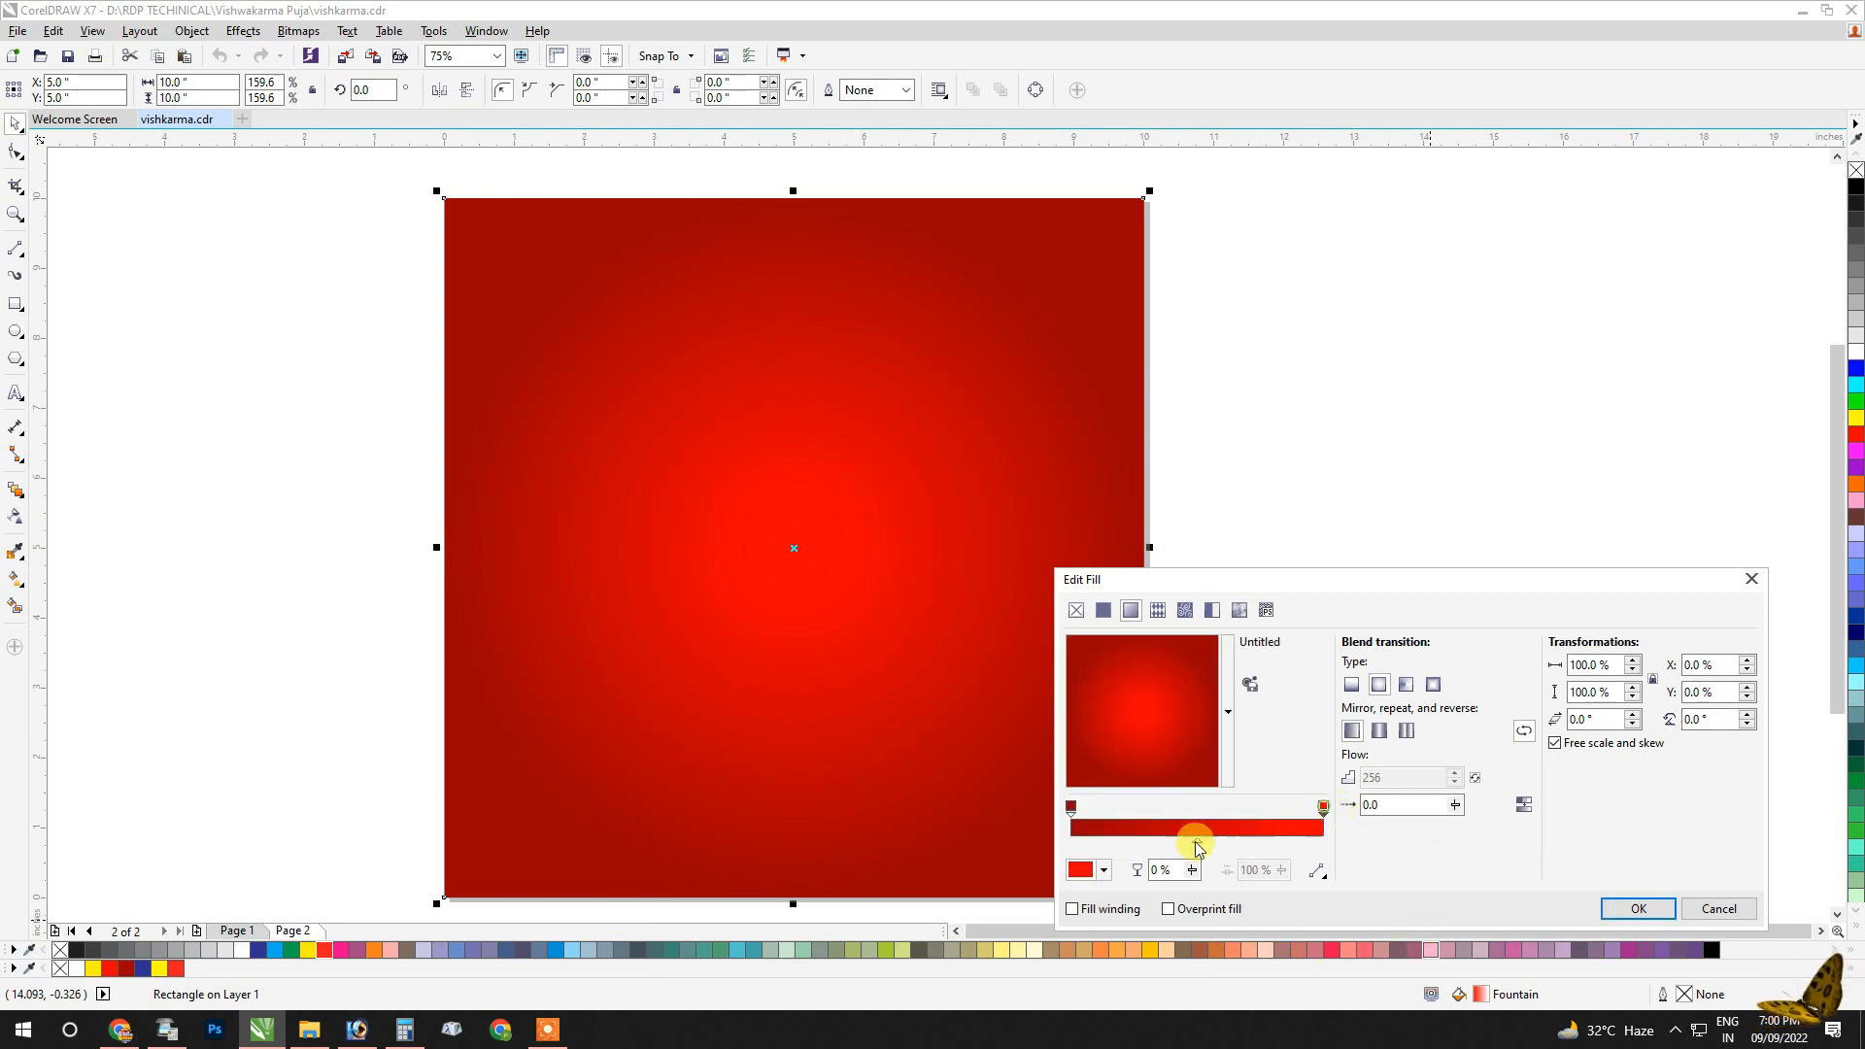
{"action": "left_click", "coordinate": [1101, 870]}
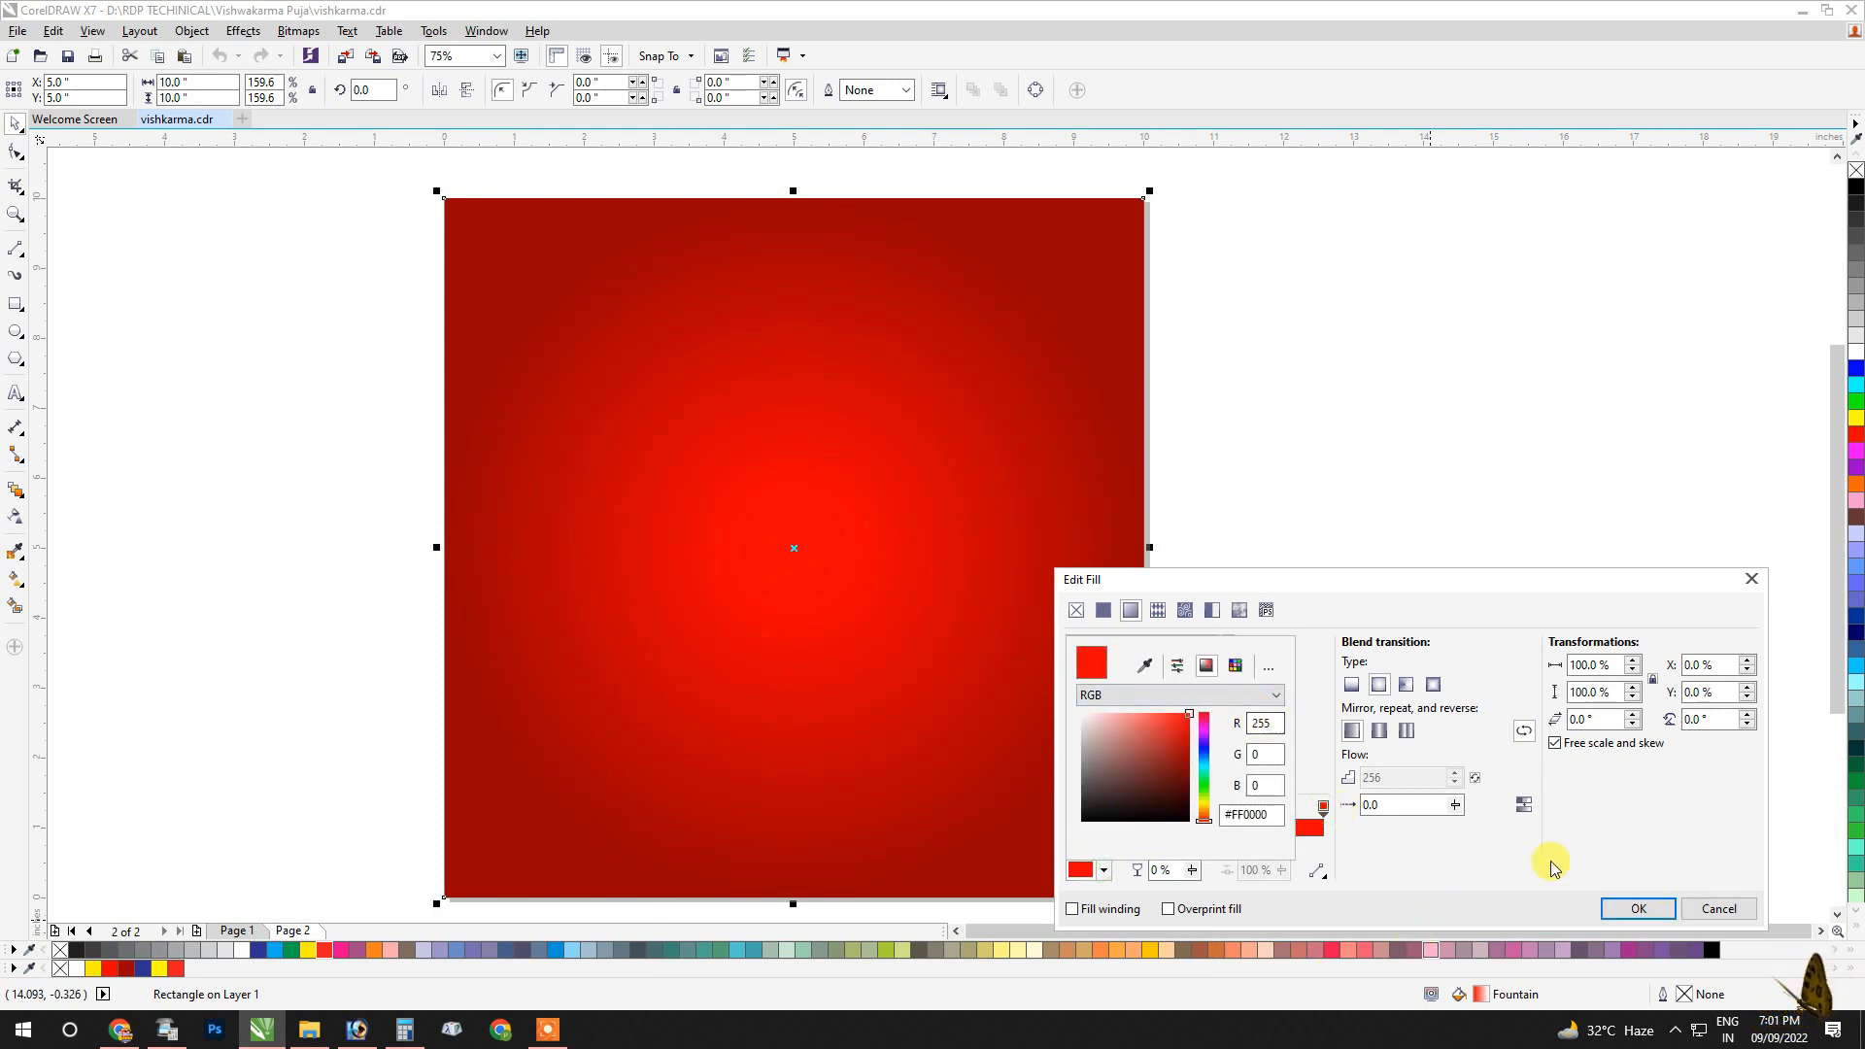
{"action": "left_click", "coordinate": [1451, 830]}
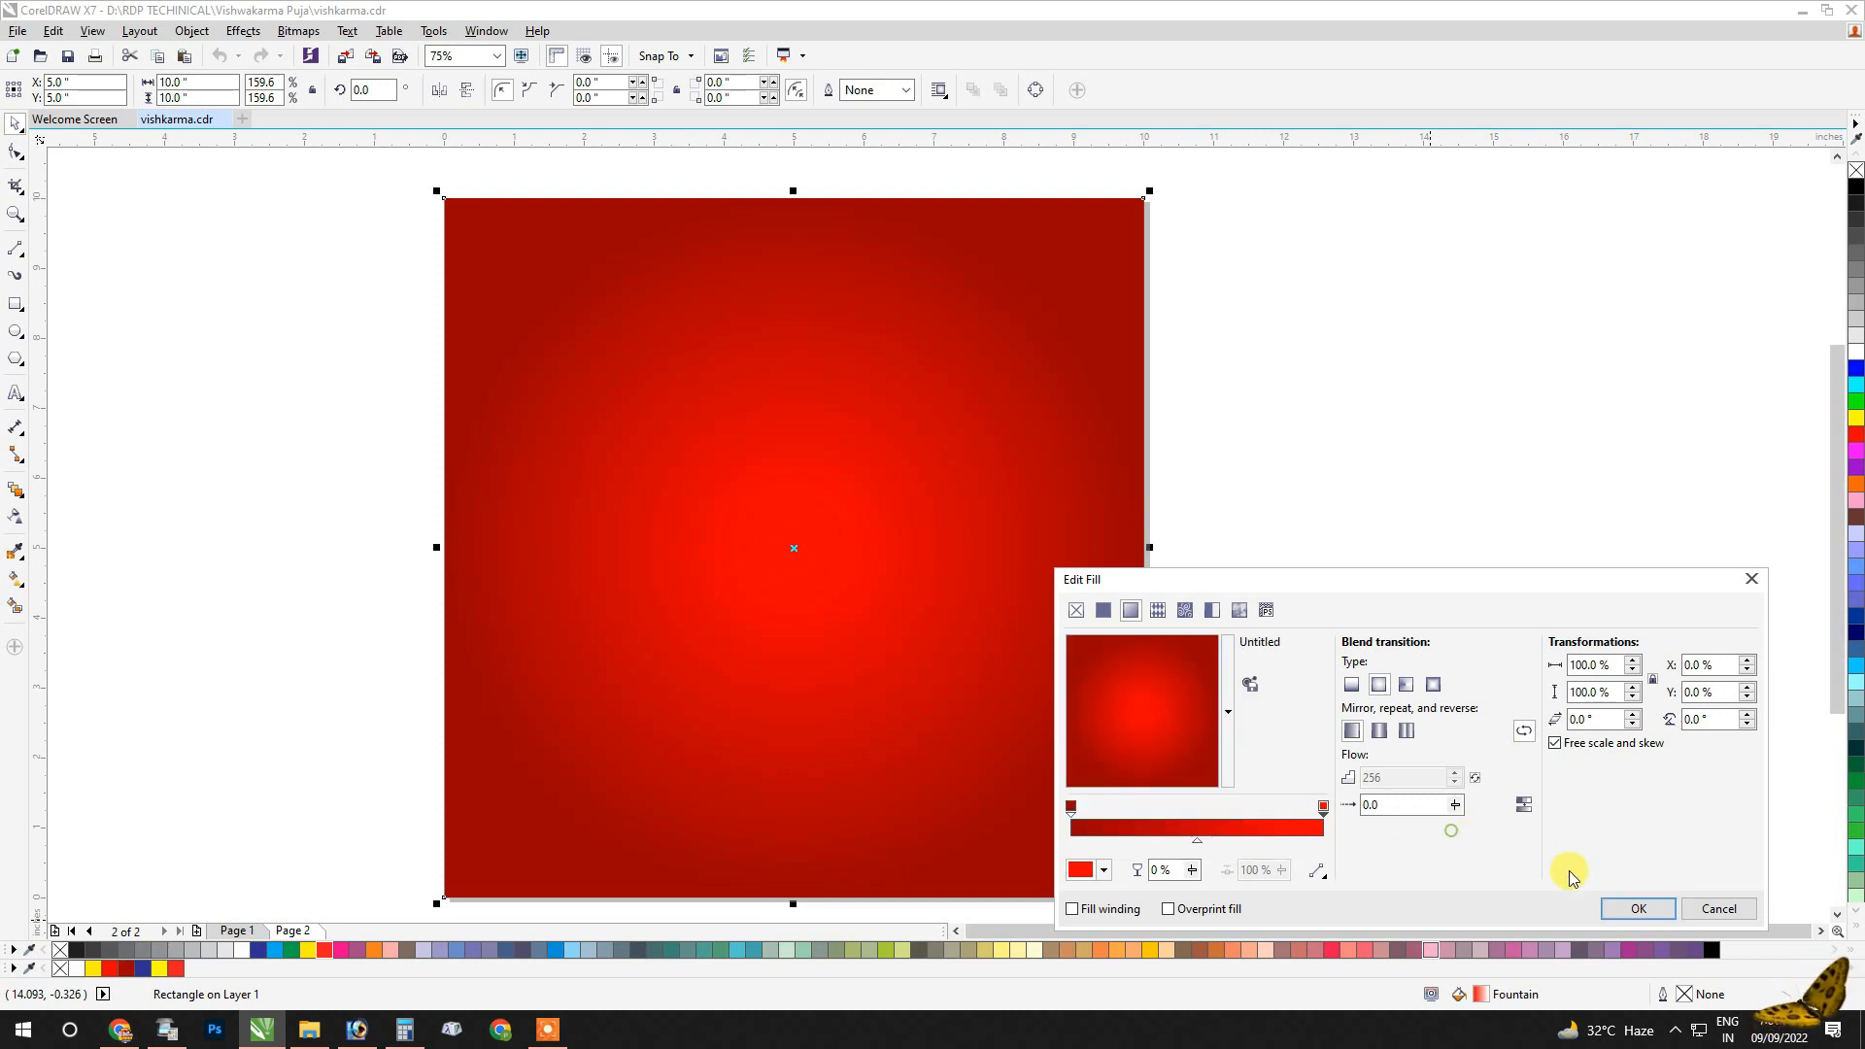
{"action": "left_click", "coordinate": [1636, 908]}
{"action": "left_click", "coordinate": [1353, 657]}
{"action": "scroll", "coordinate": [897, 474], "scroll_direction": "down", "scroll_amount": 2}
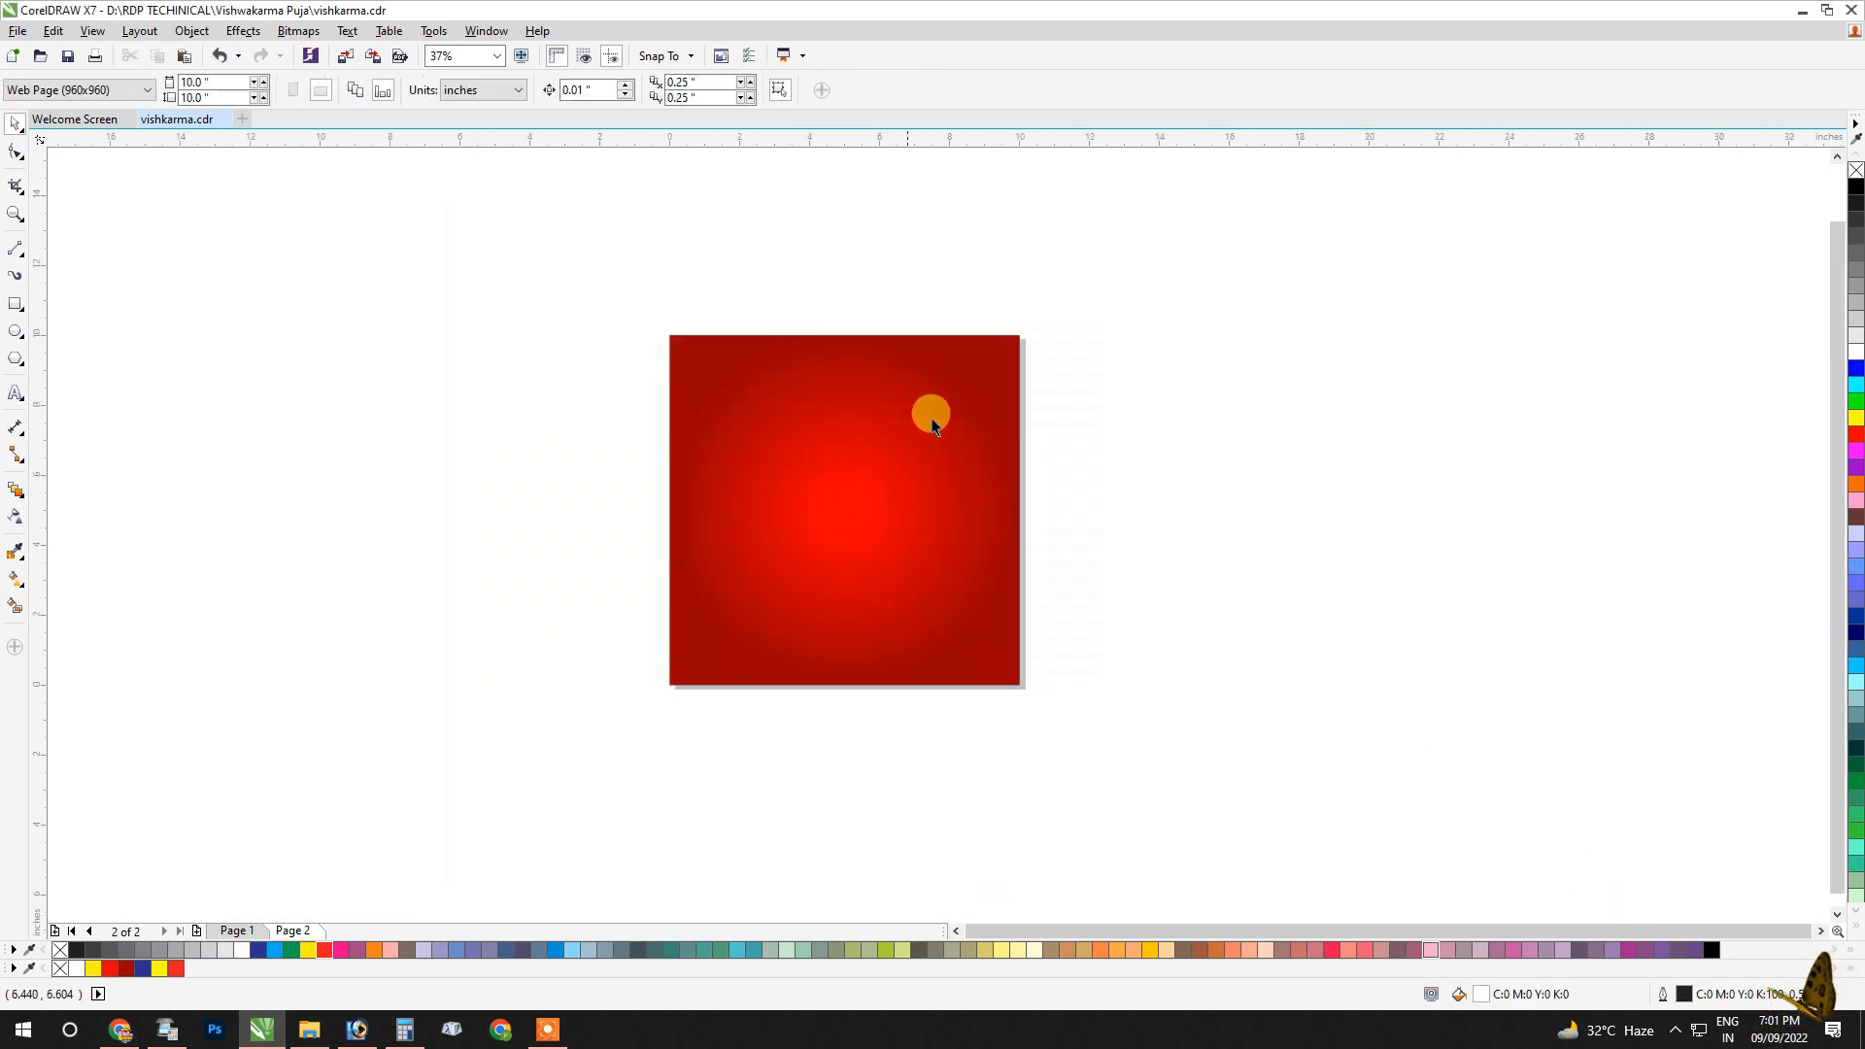
Import images 5 and 6 from the Resourses folder and place them beside the red square.
{"action": "right_click", "coordinate": [1035, 384]}
{"action": "left_click", "coordinate": [1068, 466]}
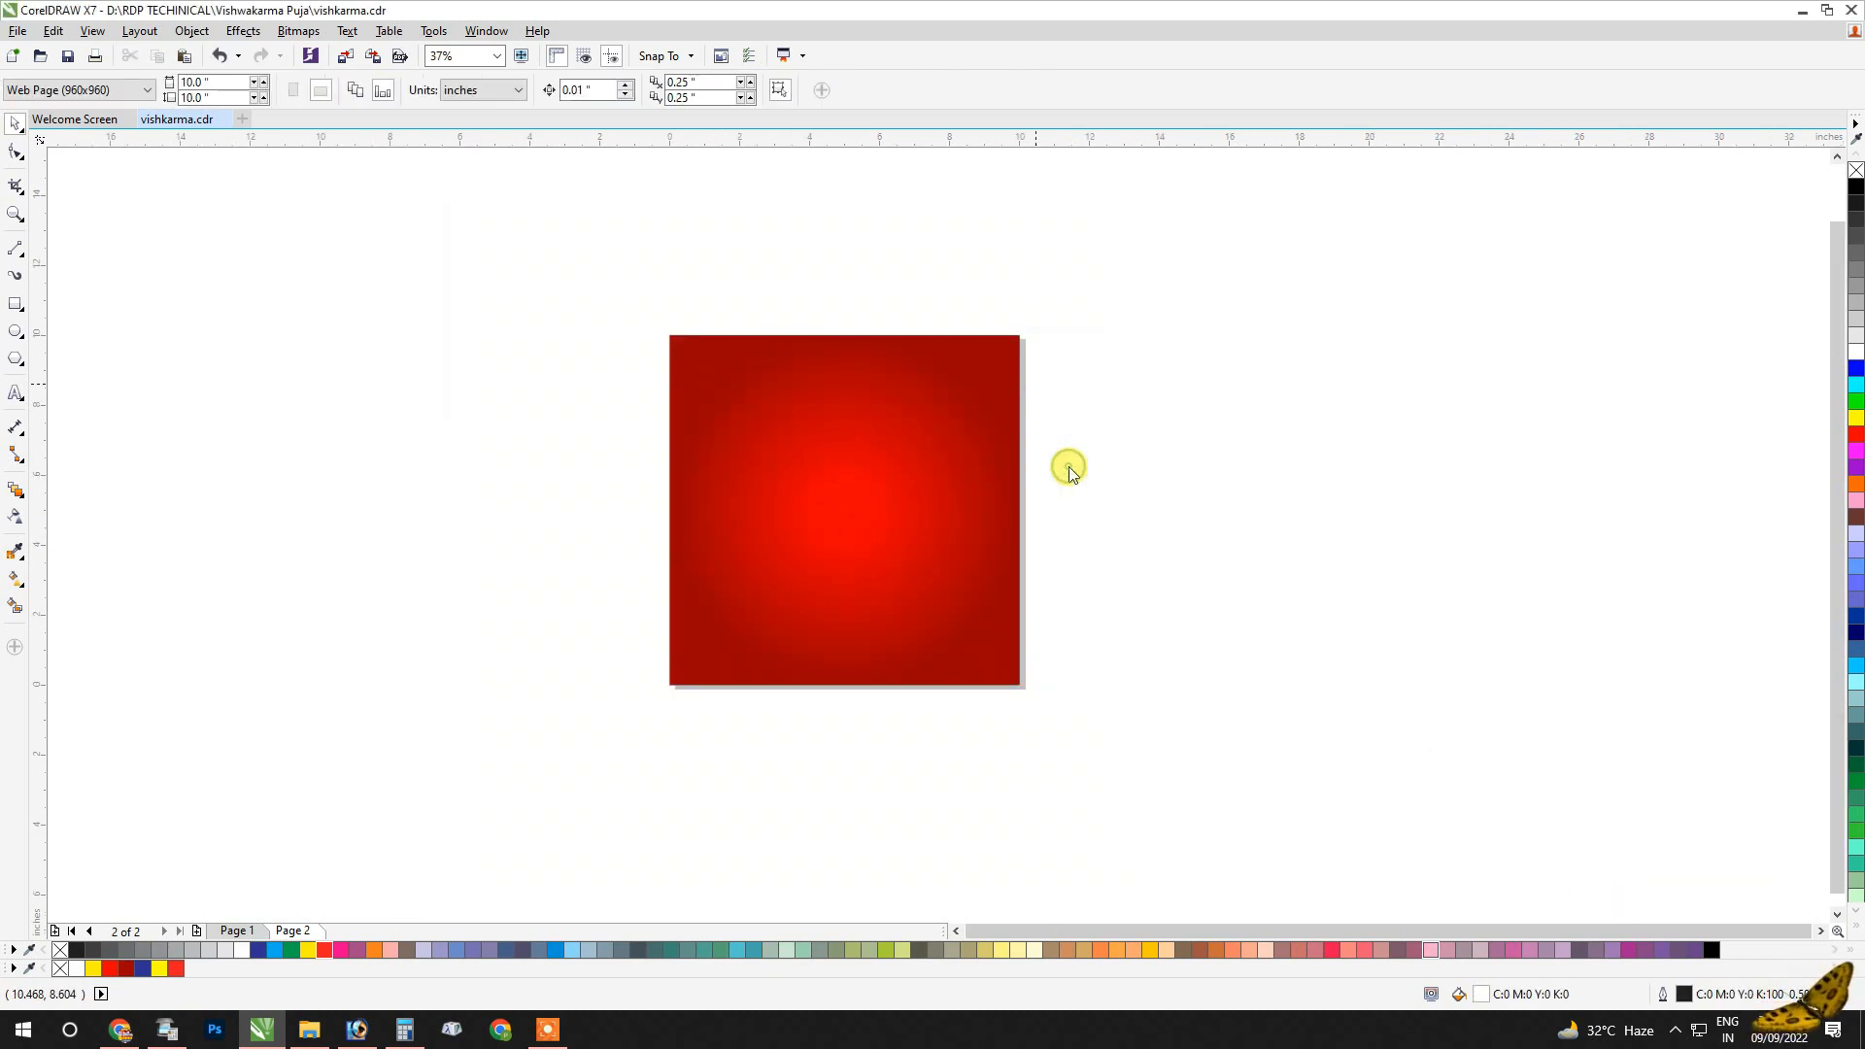
{"action": "left_click_drag", "start_coordinate": [1603, 340], "coordinate": [1457, 320]}
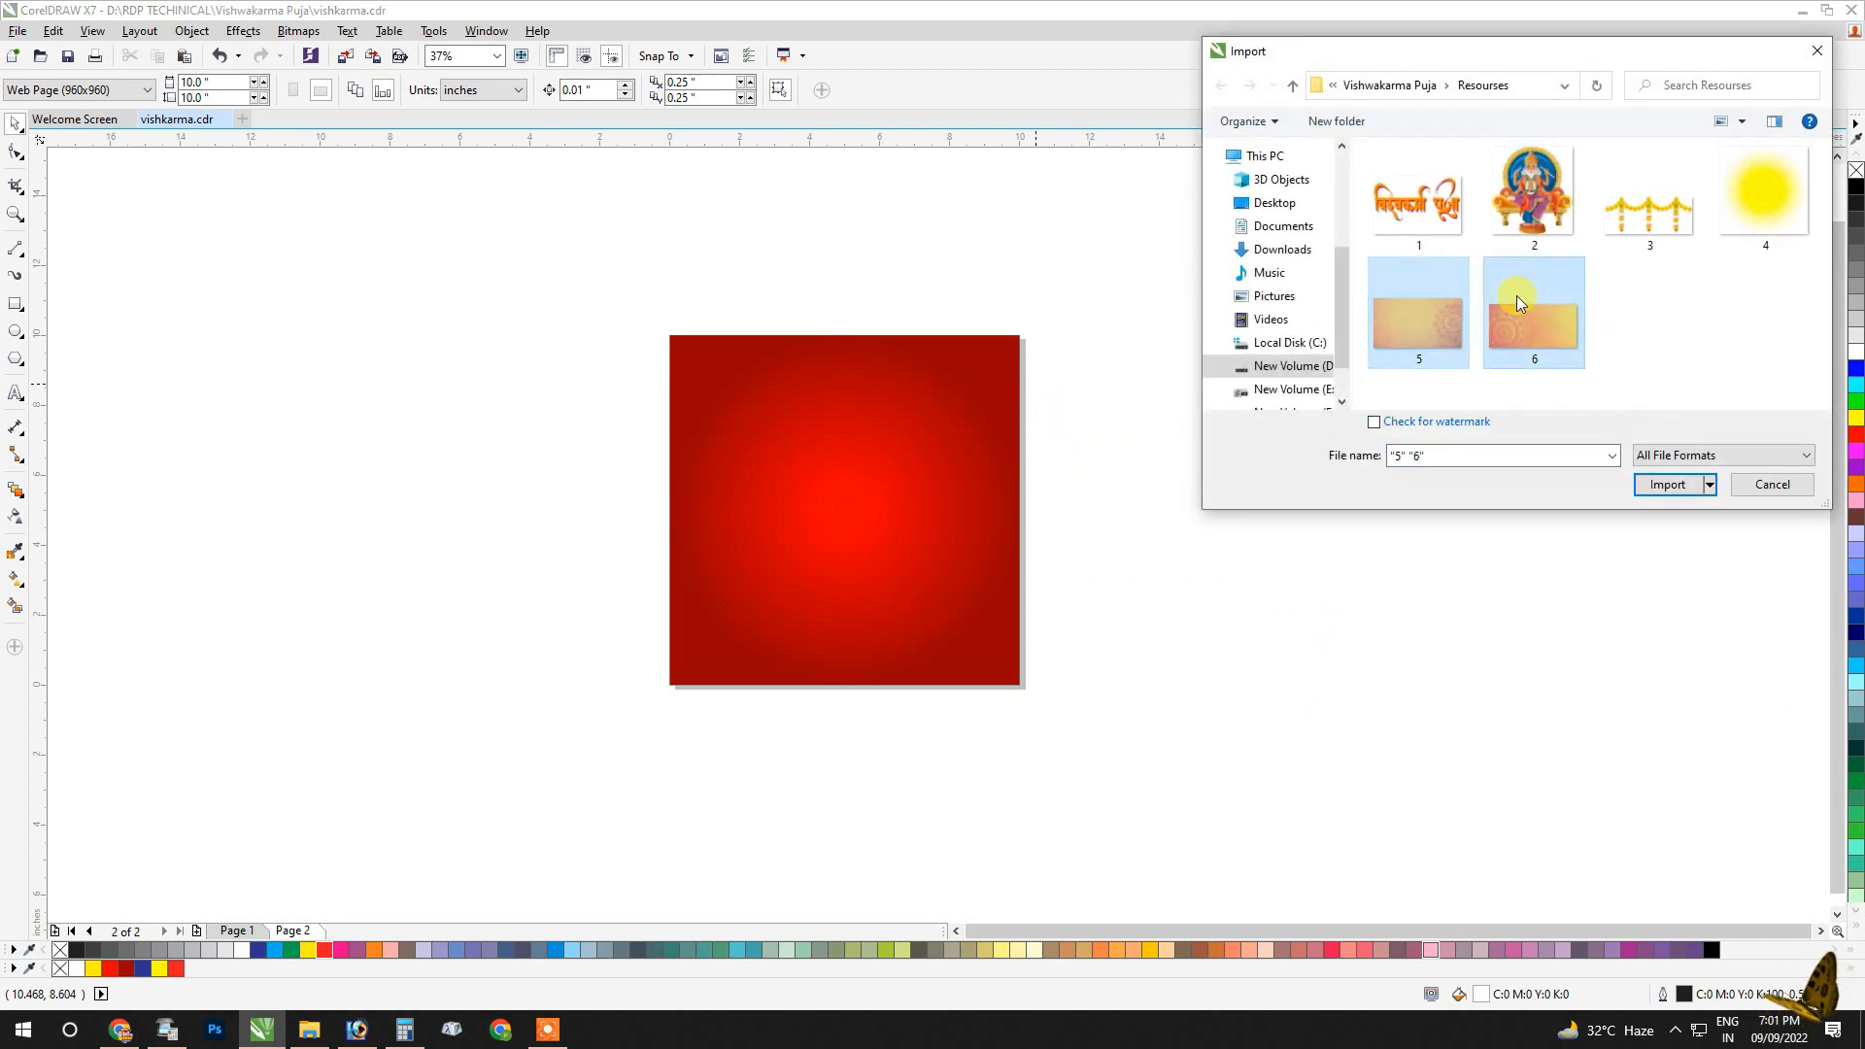
{"action": "left_click", "coordinate": [1648, 481]}
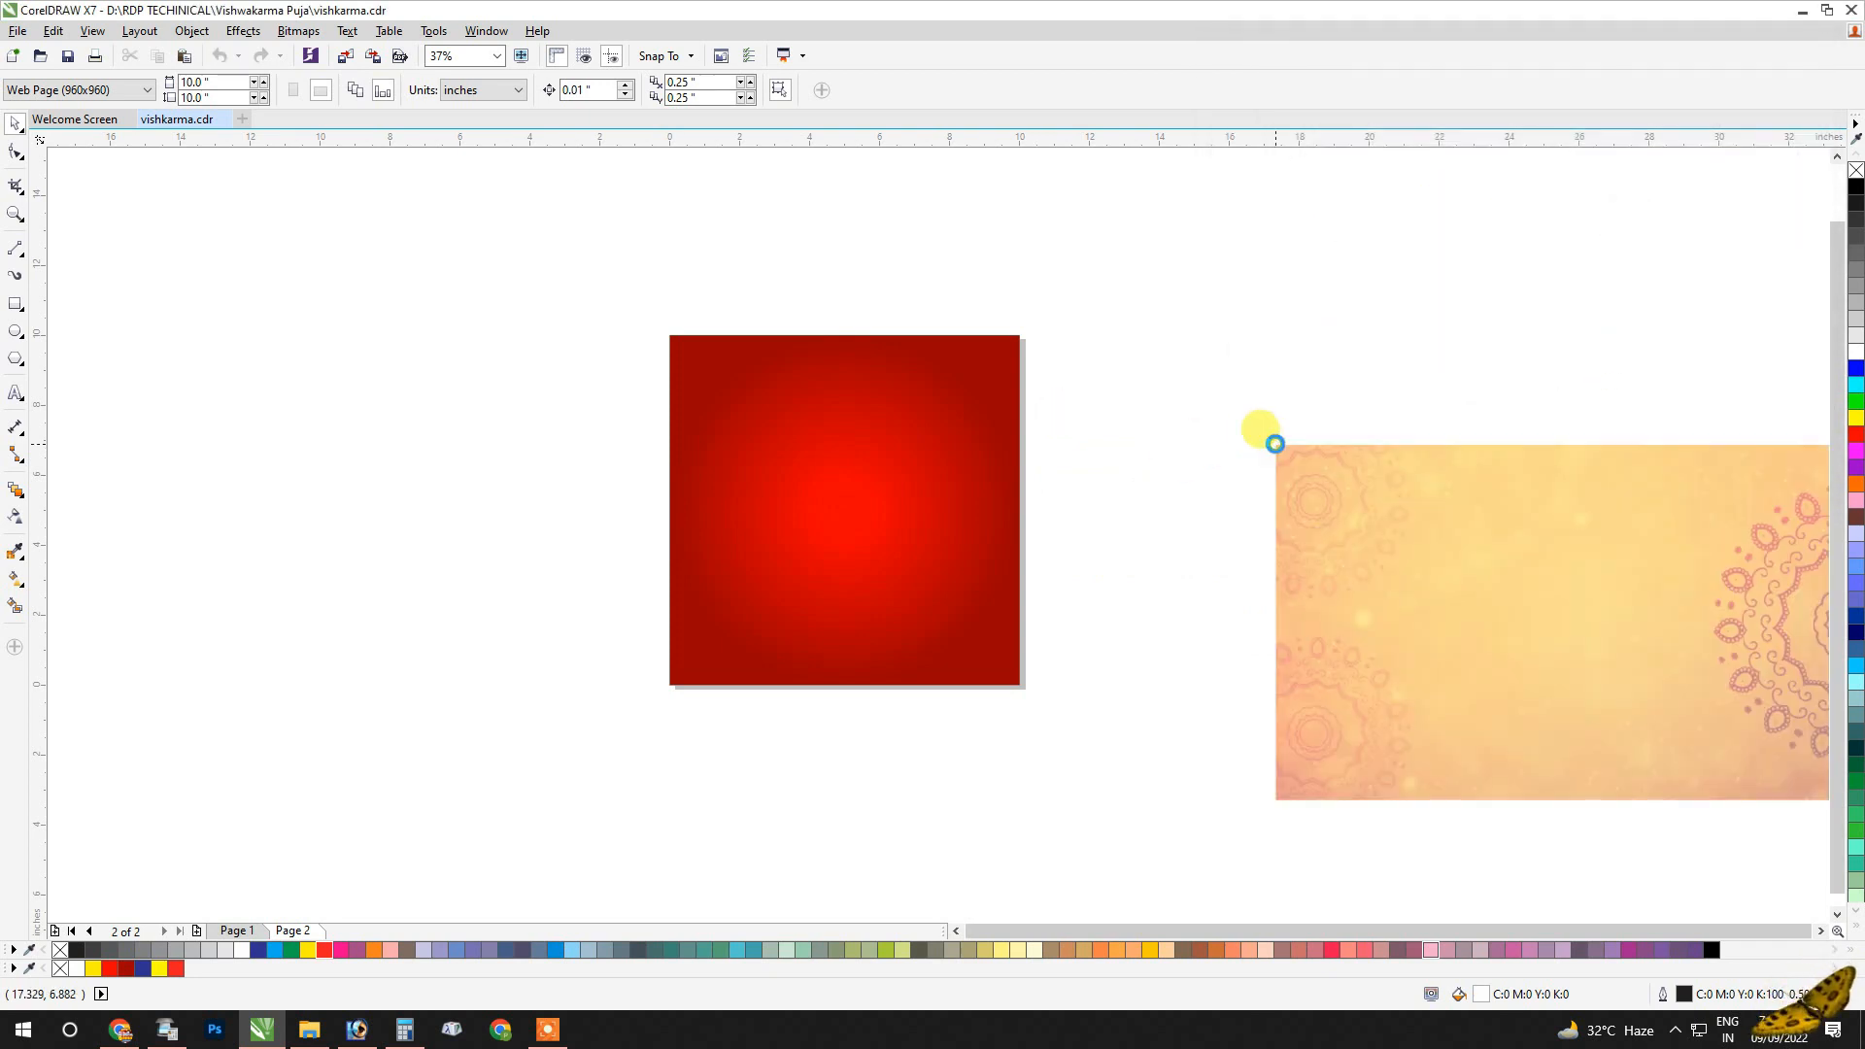
{"action": "left_click", "coordinate": [1276, 438]}
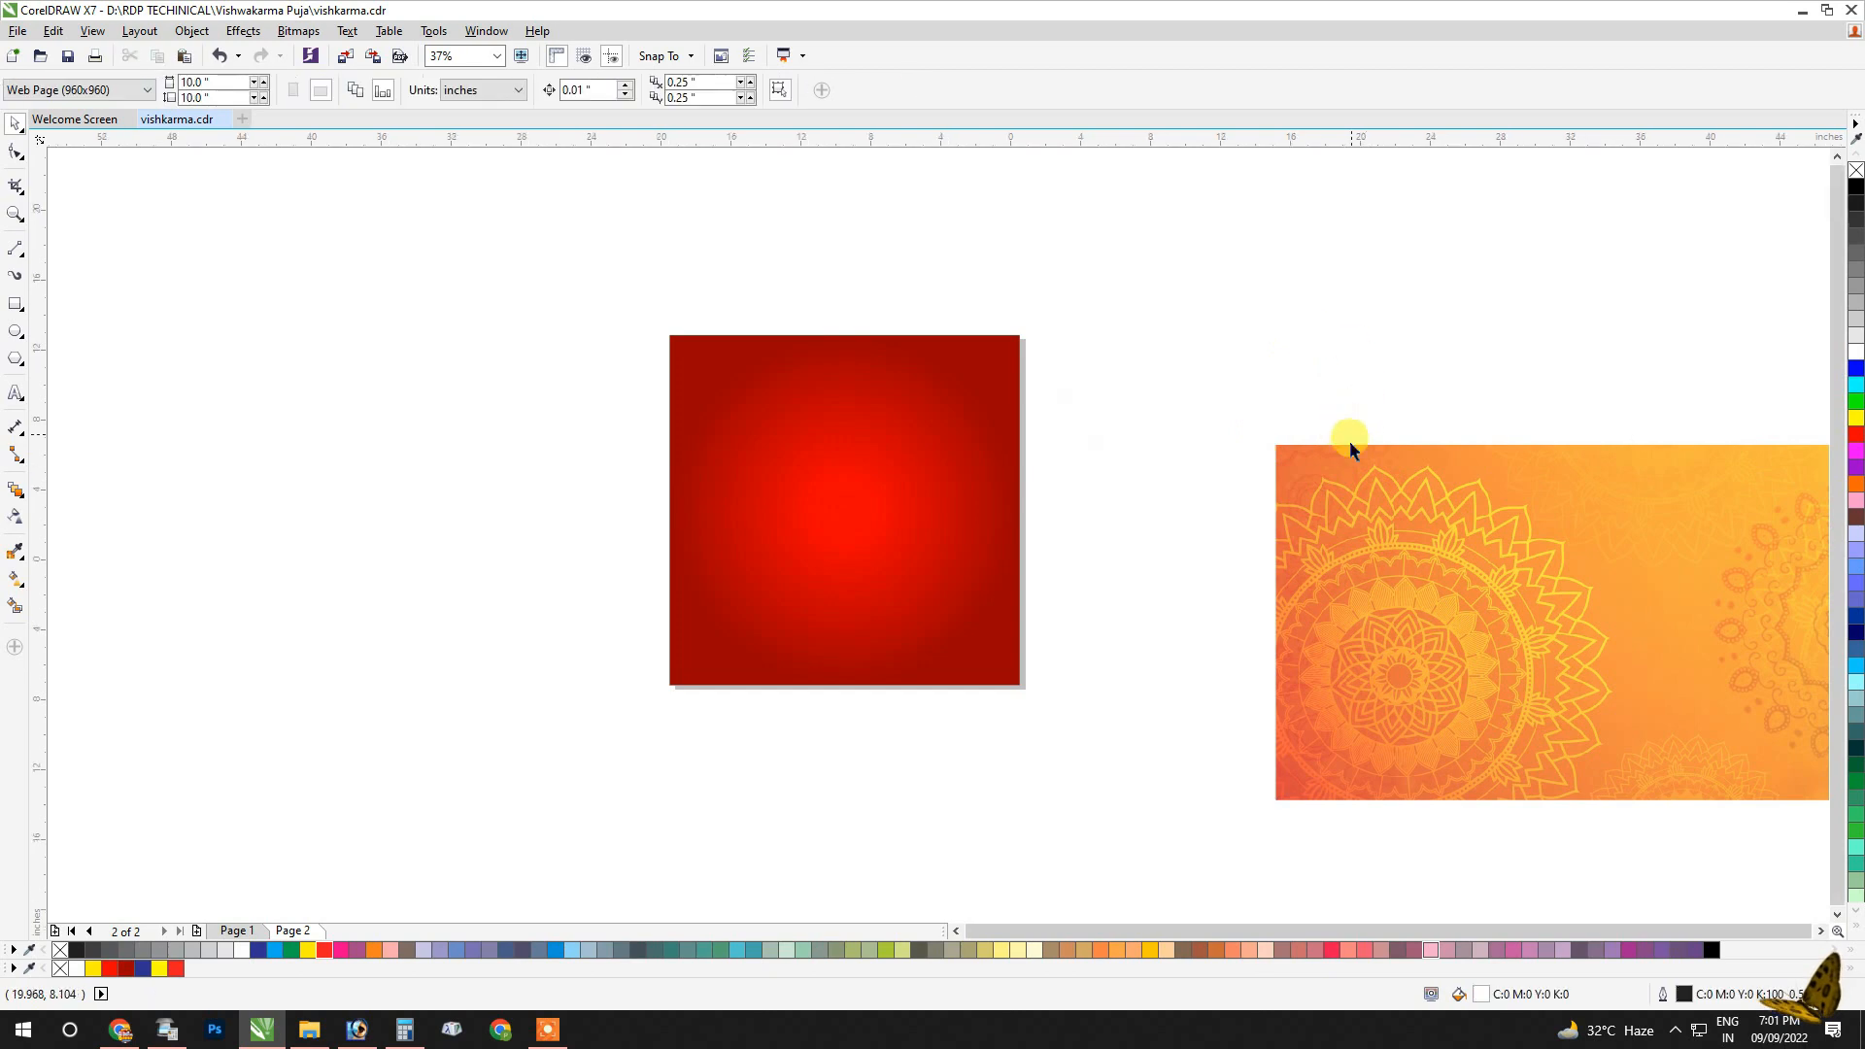
PowerClip the orange mandala image 6.png inside the red square.
{"action": "scroll", "coordinate": [1349, 434], "scroll_direction": "down", "scroll_amount": 2}
{"action": "left_click_drag", "start_coordinate": [1380, 562], "coordinate": [998, 752]}
{"action": "right_click", "coordinate": [997, 752]}
{"action": "left_click", "coordinate": [1134, 227]}
{"action": "left_click", "coordinate": [1091, 486]}
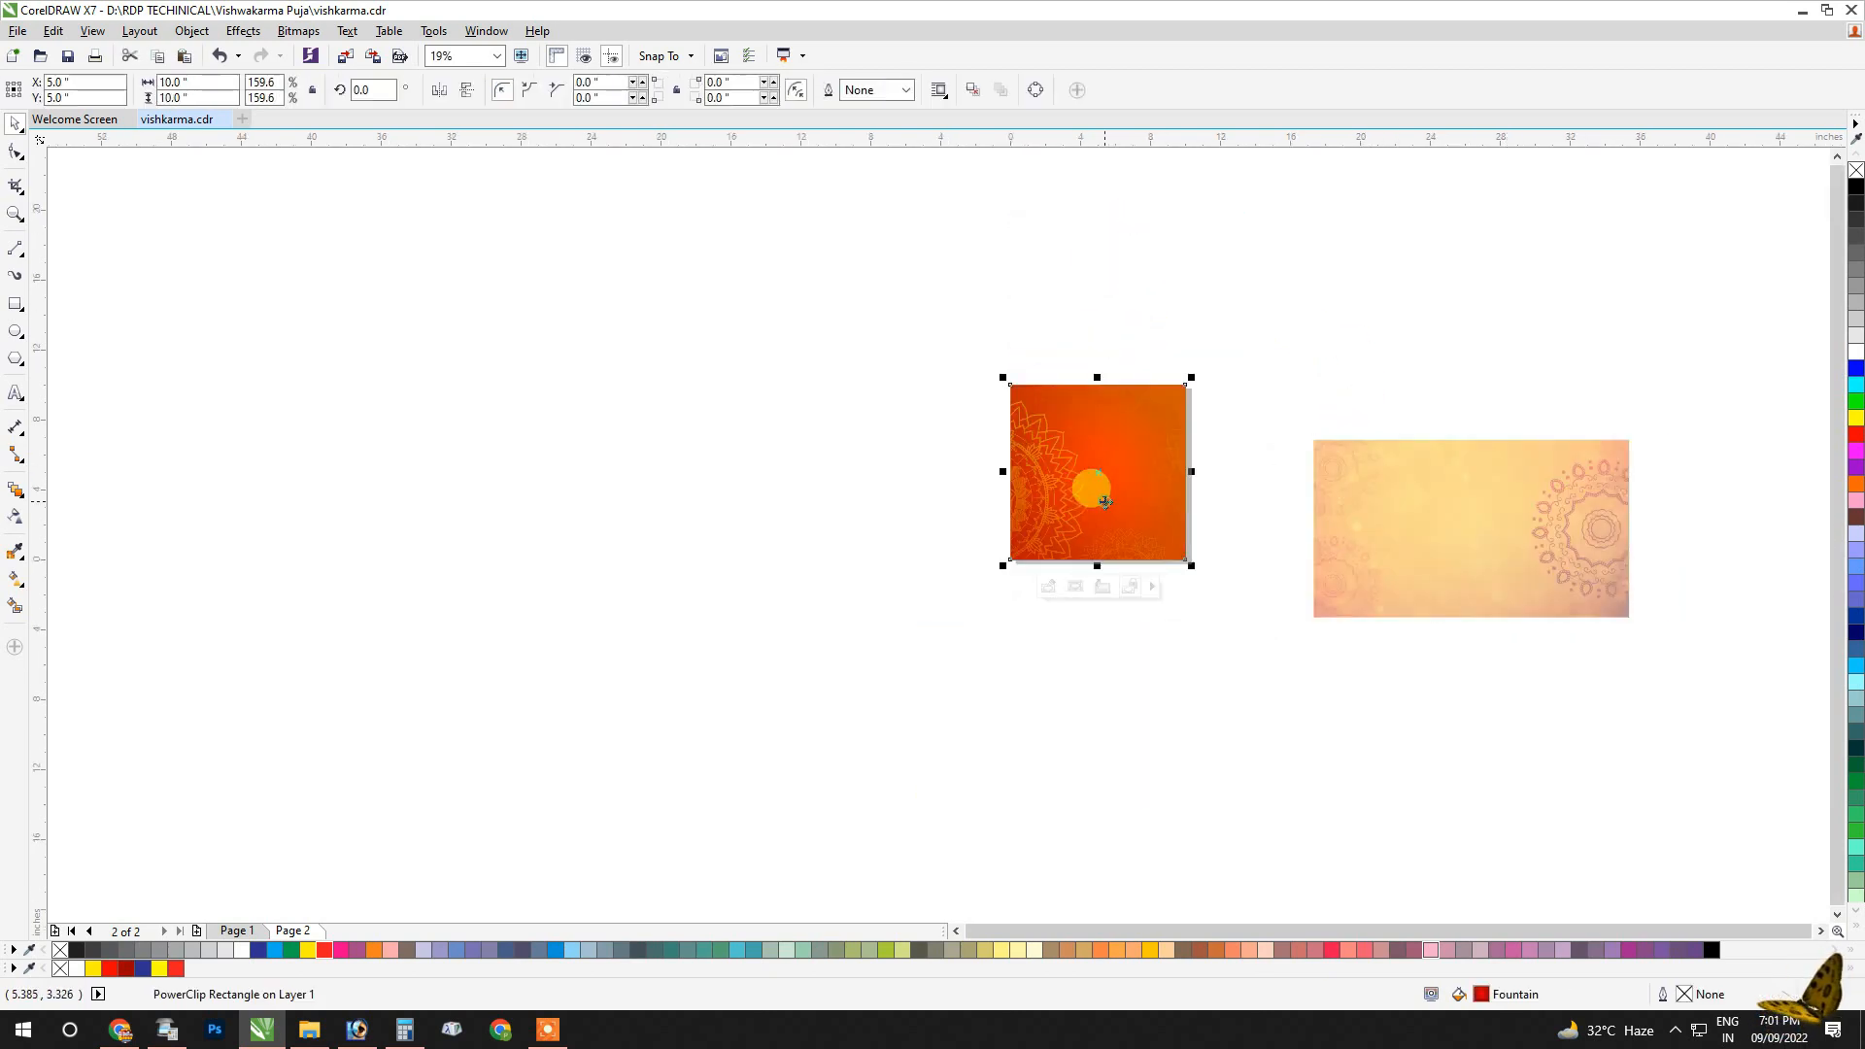
Edit the PowerClip contents and shift the orange mandala image so its left edge meets the square's left side, then finish editing.
{"action": "left_click", "coordinate": [1040, 586]}
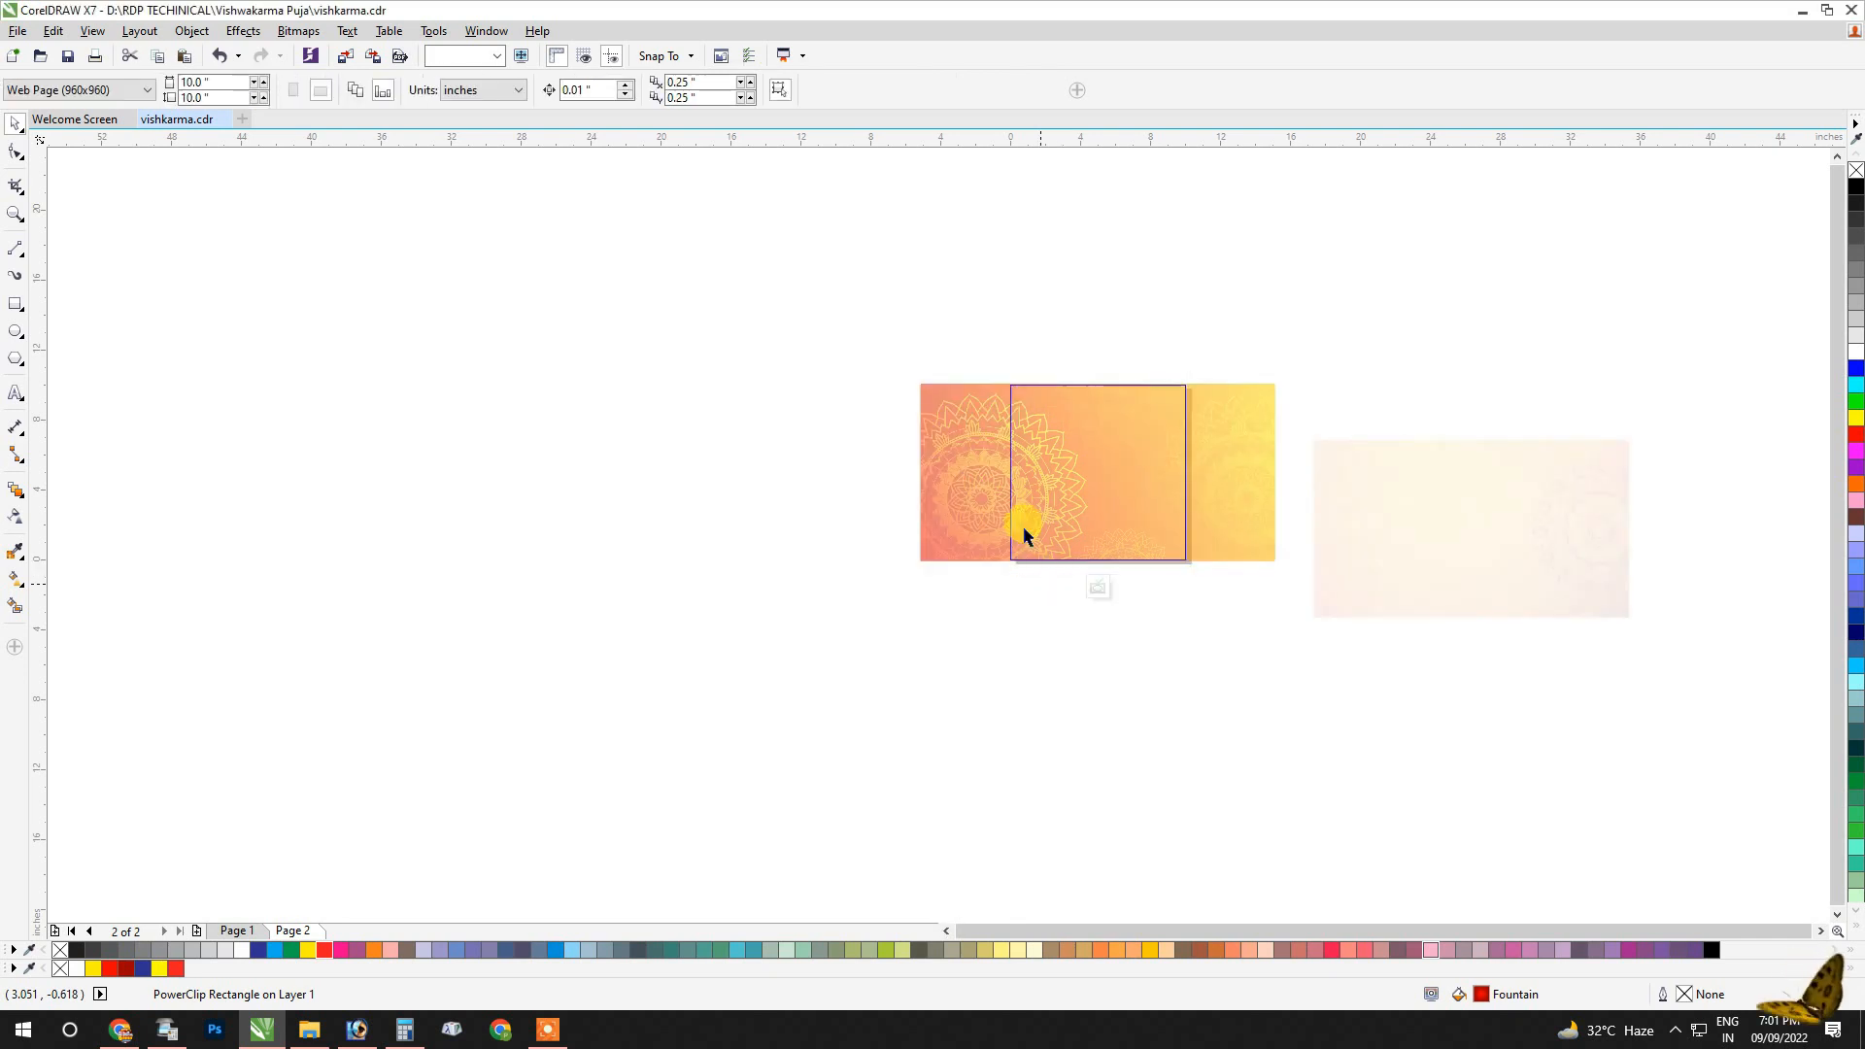
{"action": "left_click_drag", "start_coordinate": [1007, 520], "coordinate": [1087, 521]}
{"action": "scroll", "coordinate": [1001, 535], "scroll_direction": "up", "scroll_amount": 3}
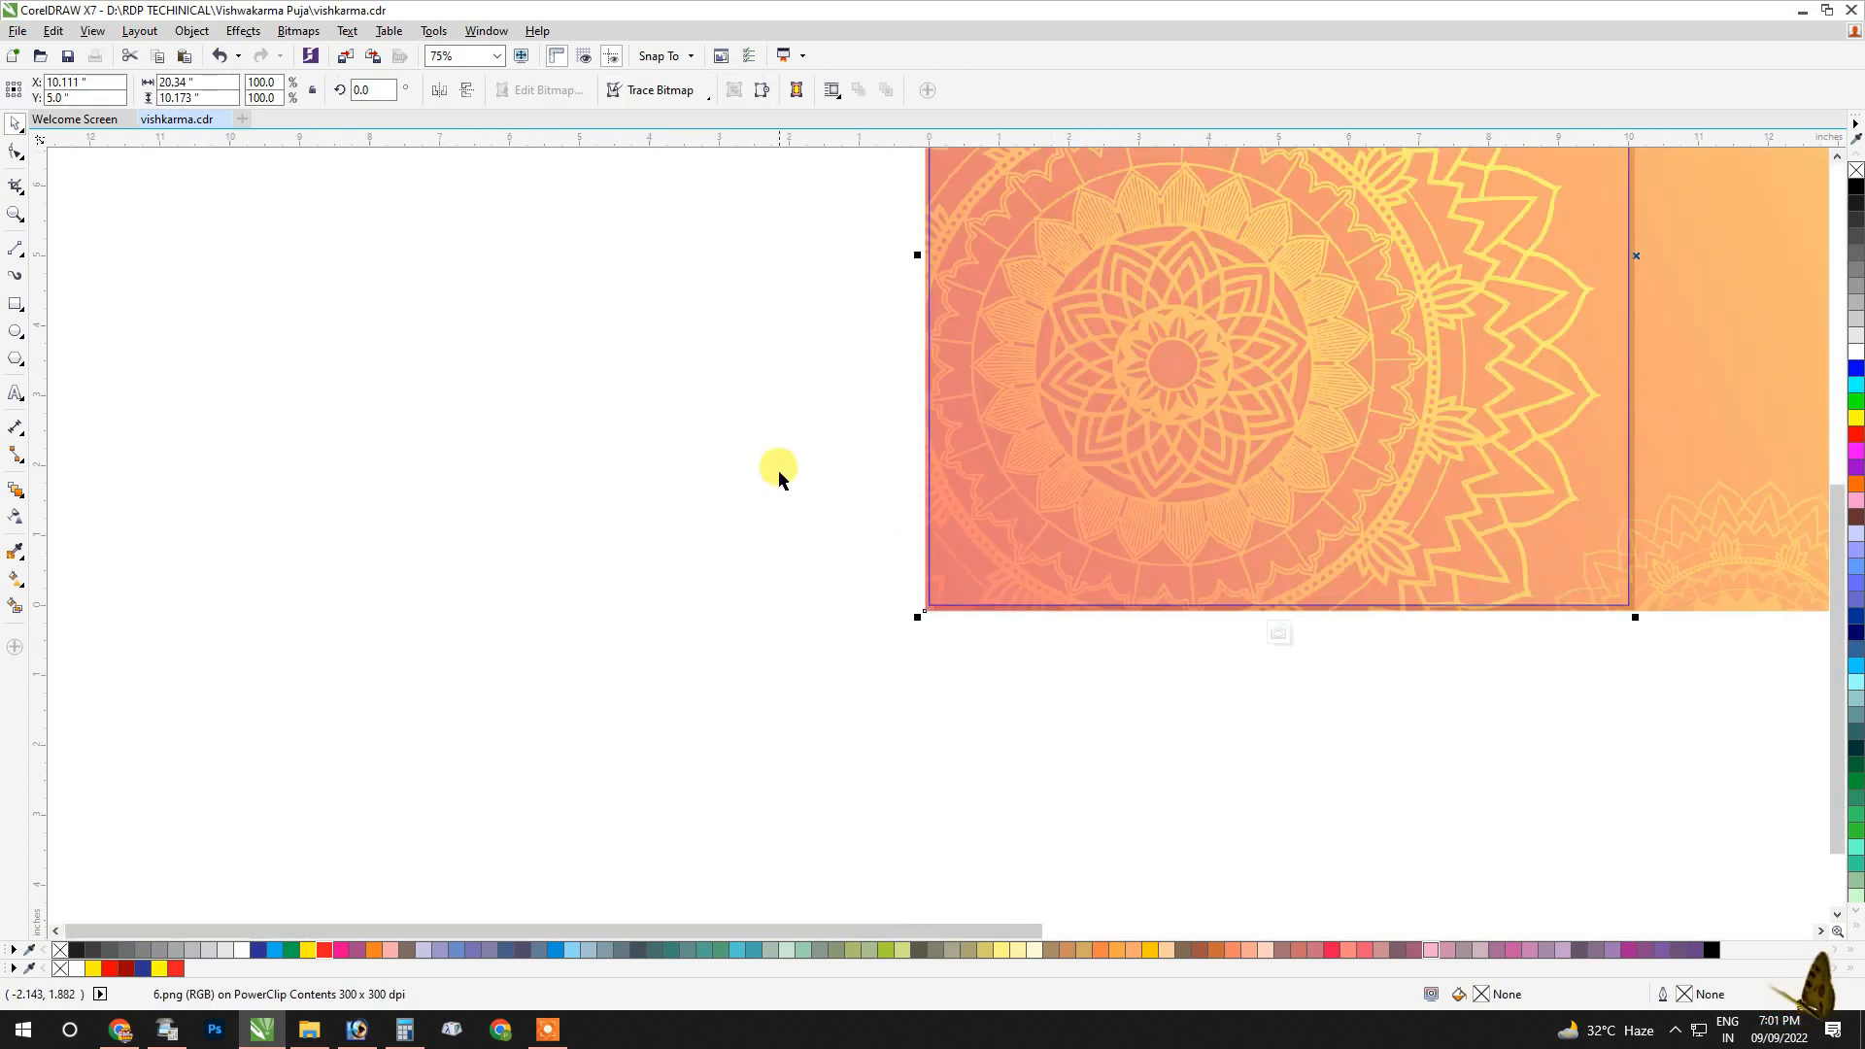
{"action": "left_click", "coordinate": [778, 469], "text": "ctrl"}
{"action": "scroll", "coordinate": [719, 470], "scroll_direction": "down", "scroll_amount": 2}
PowerClip the pale yellow mandala image 5.png inside the red square.
{"action": "left_click", "coordinate": [1524, 346]}
{"action": "right_click", "coordinate": [1525, 346]}
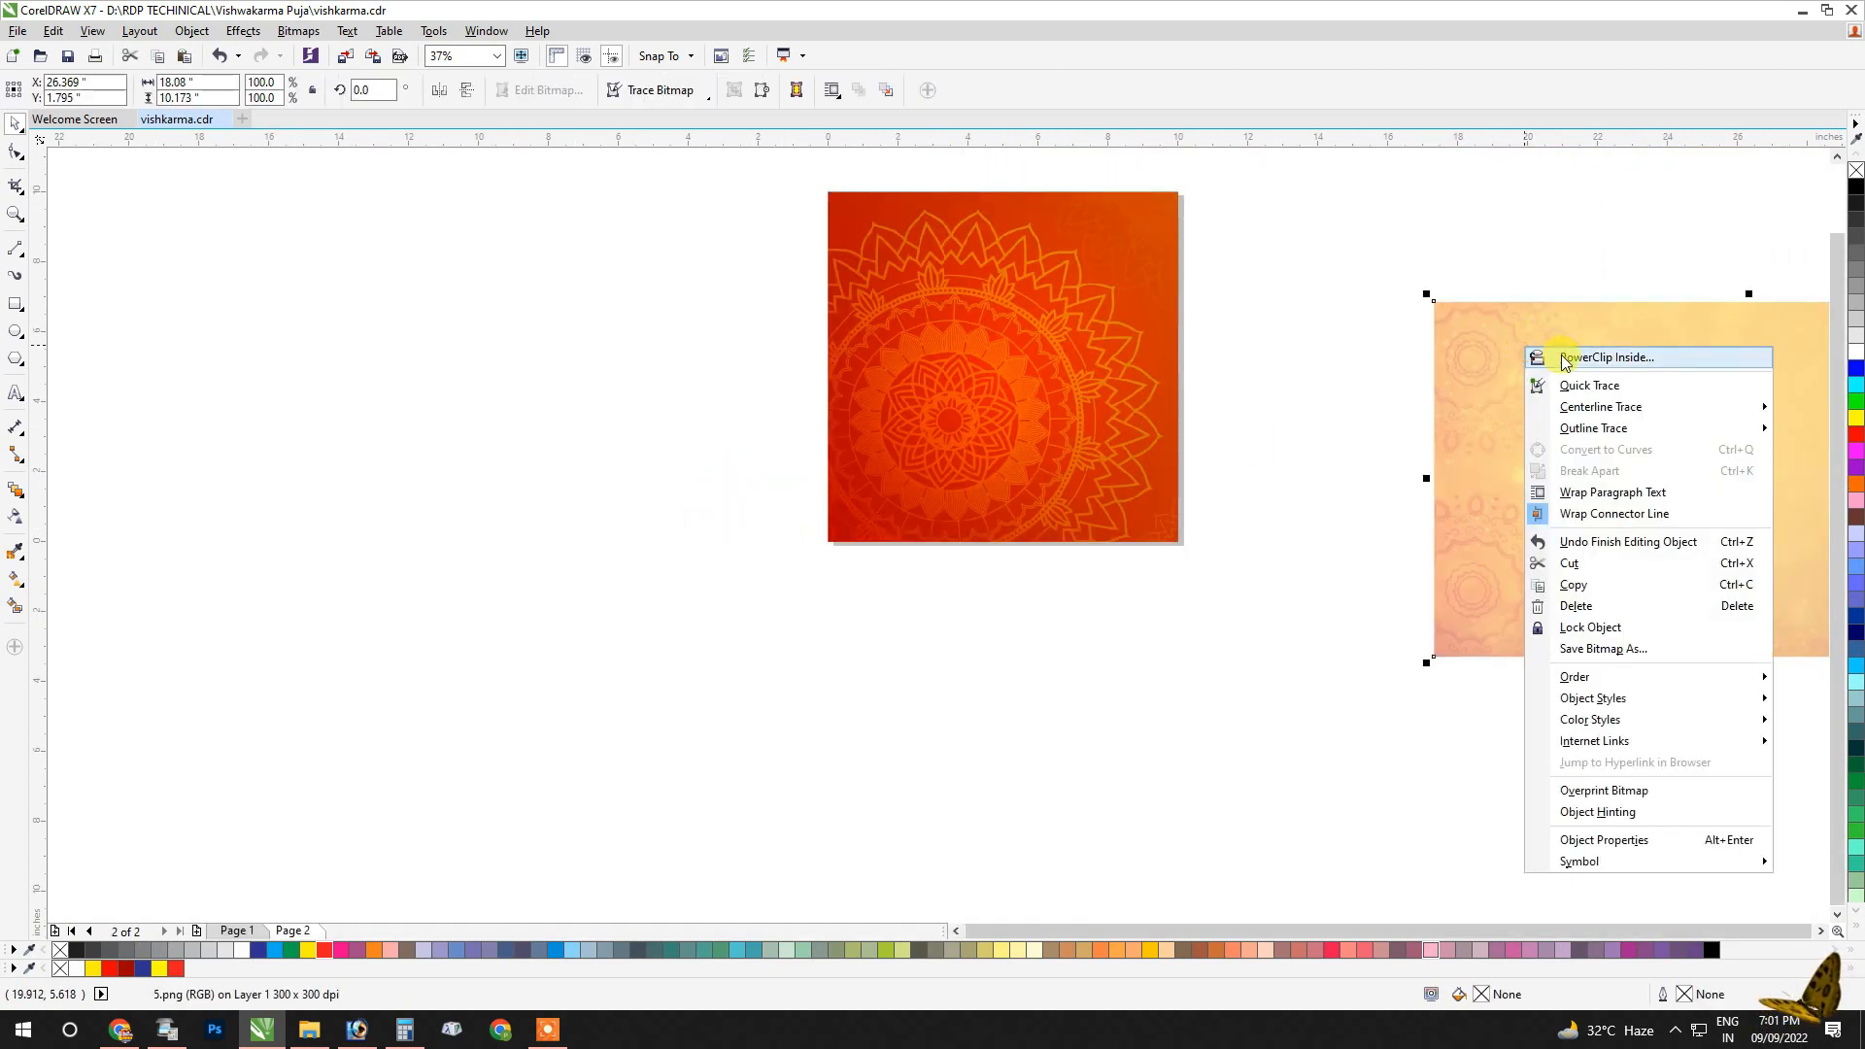
{"action": "left_click", "coordinate": [1607, 357]}
{"action": "left_click", "coordinate": [1006, 366]}
Edit the PowerClip contents and move 5.png left until its right edge meets the square's right side.
{"action": "left_click", "coordinate": [1091, 314], "text": "ctrl"}
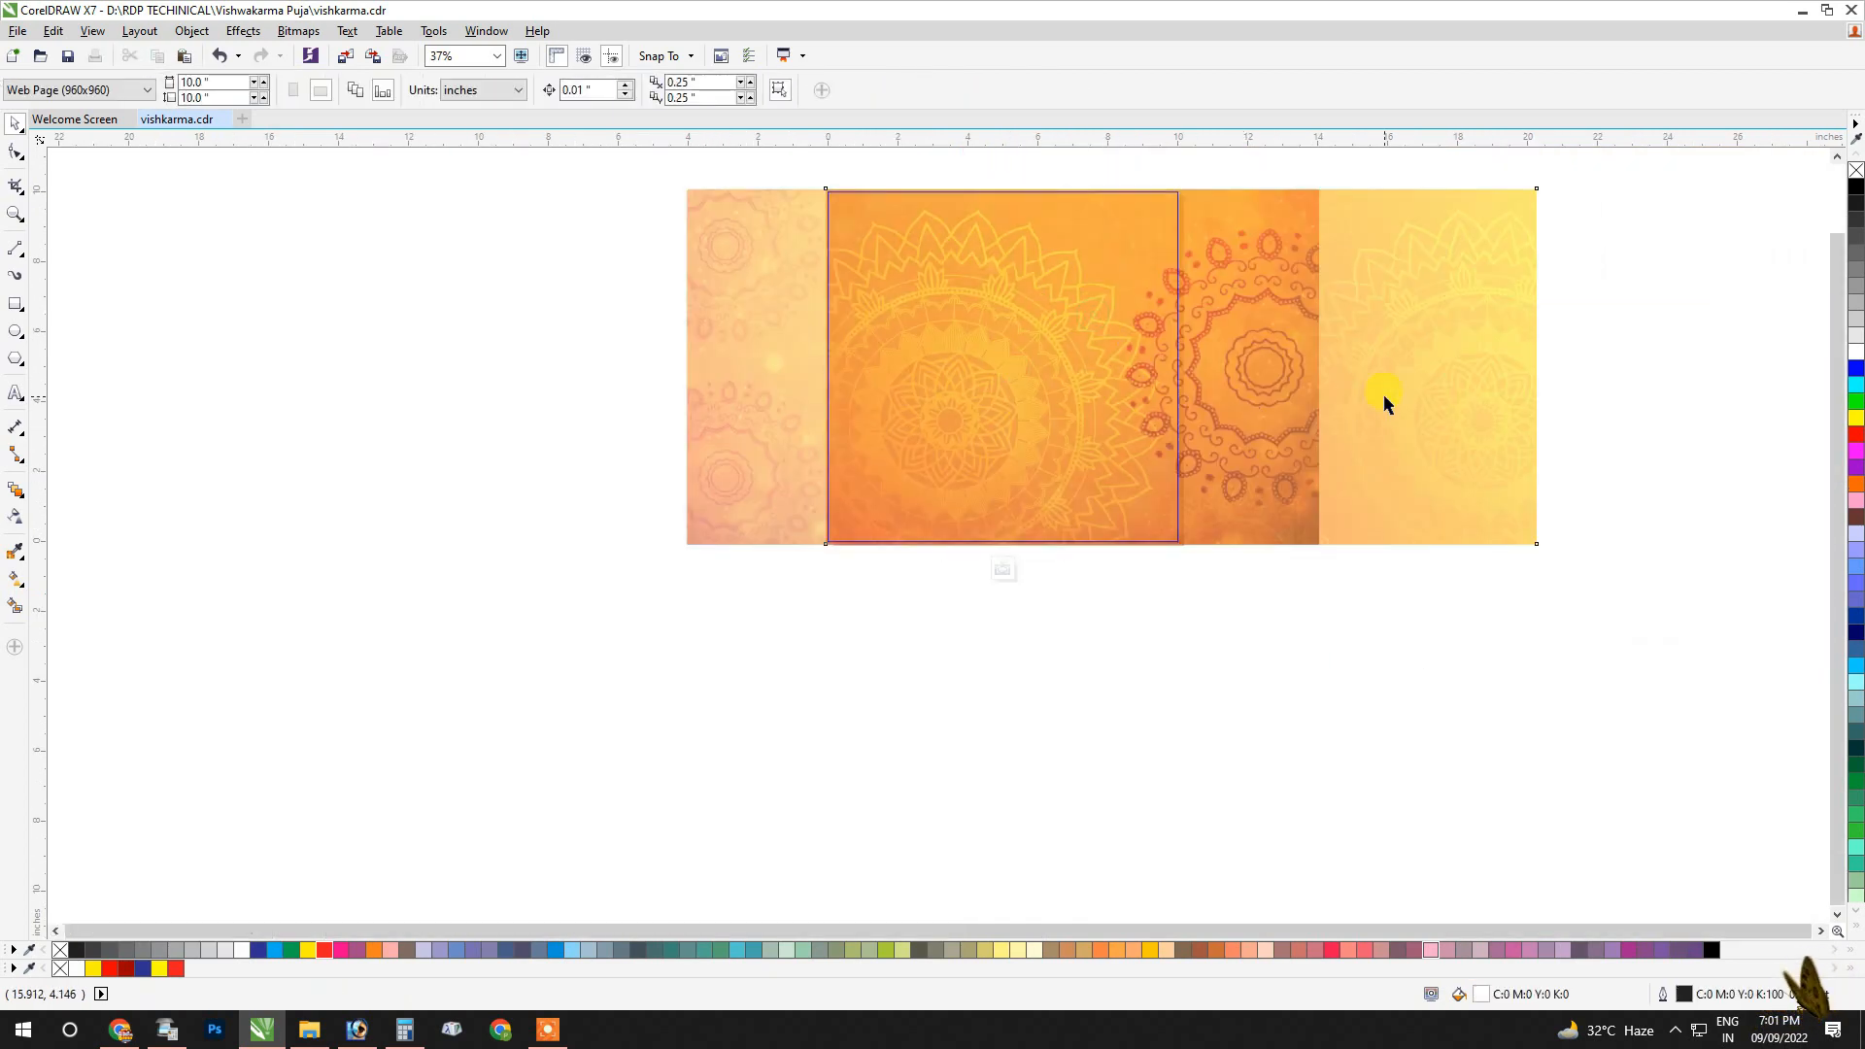
{"action": "left_click_drag", "start_coordinate": [799, 402], "coordinate": [658, 402]}
{"action": "scroll", "coordinate": [724, 451], "scroll_direction": "down", "scroll_amount": 2}
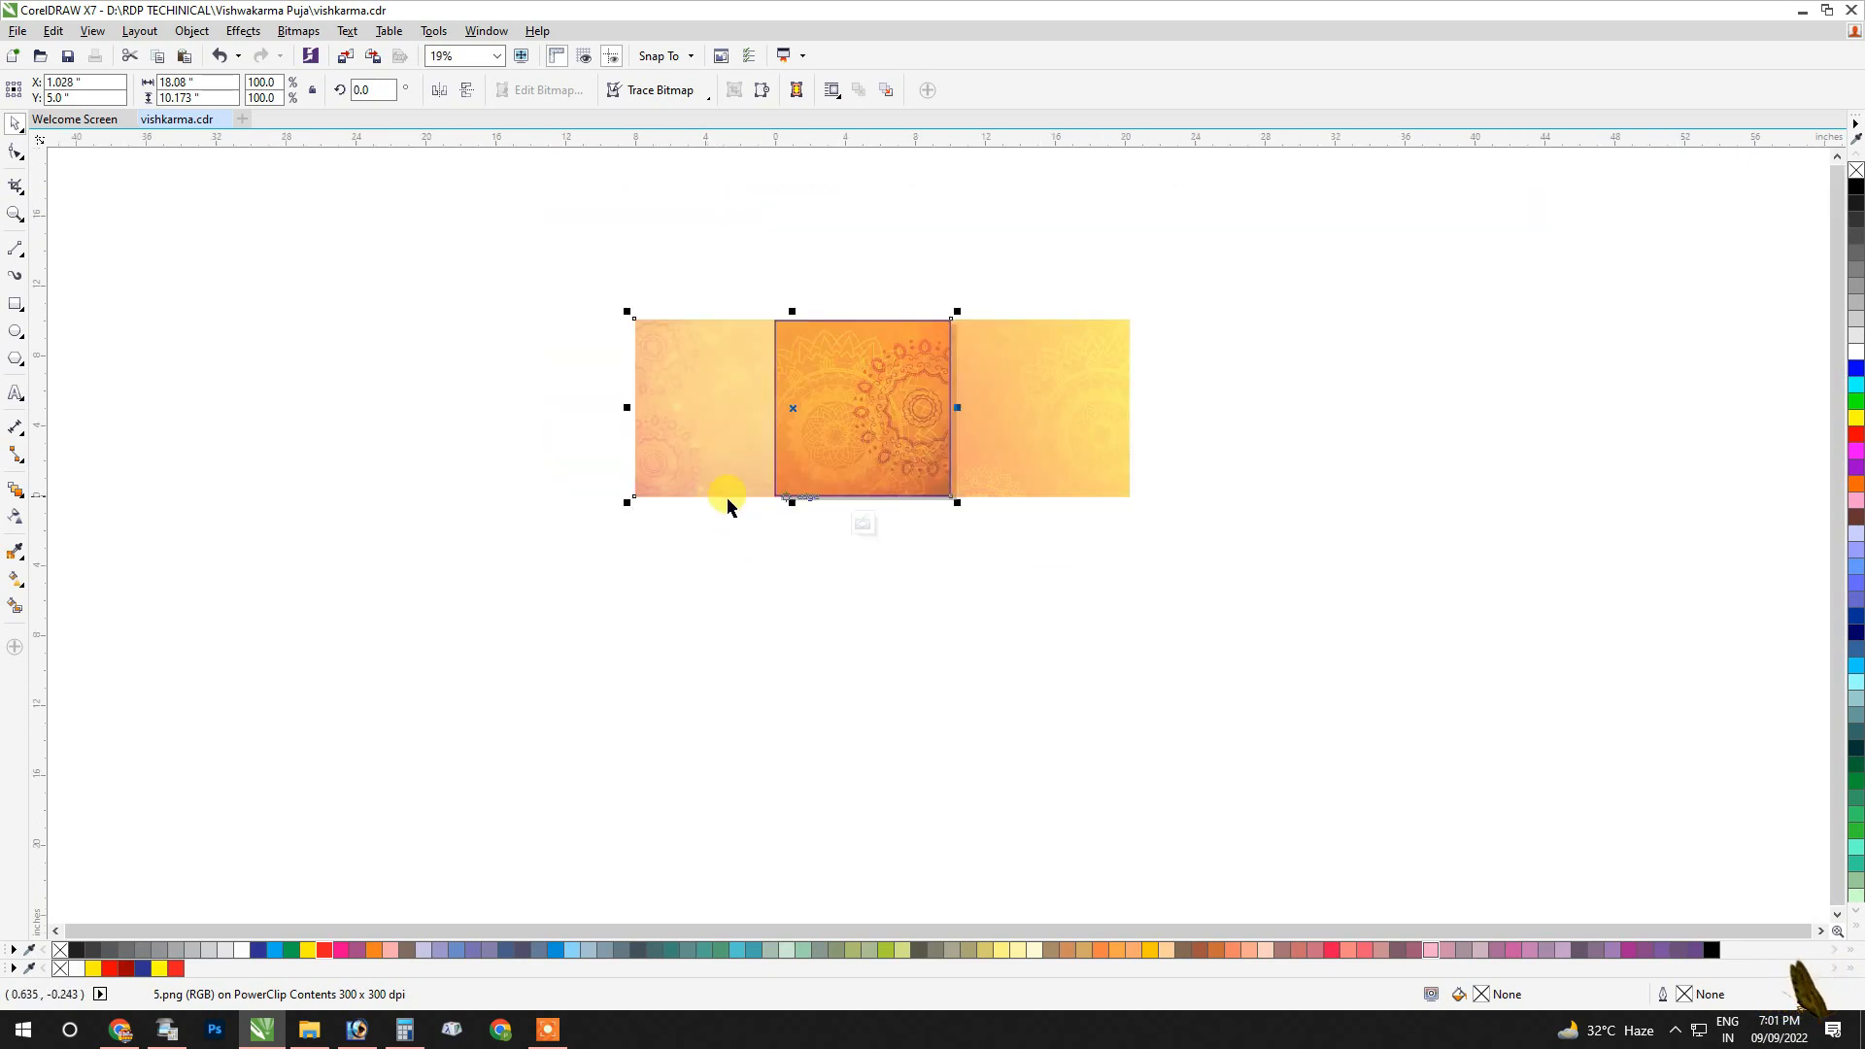
Set the transparency merge mode of both mandala images to Multiply and finish editing the PowerClip.
{"action": "left_click", "coordinate": [392, 487]}
{"action": "left_click", "coordinate": [715, 448]}
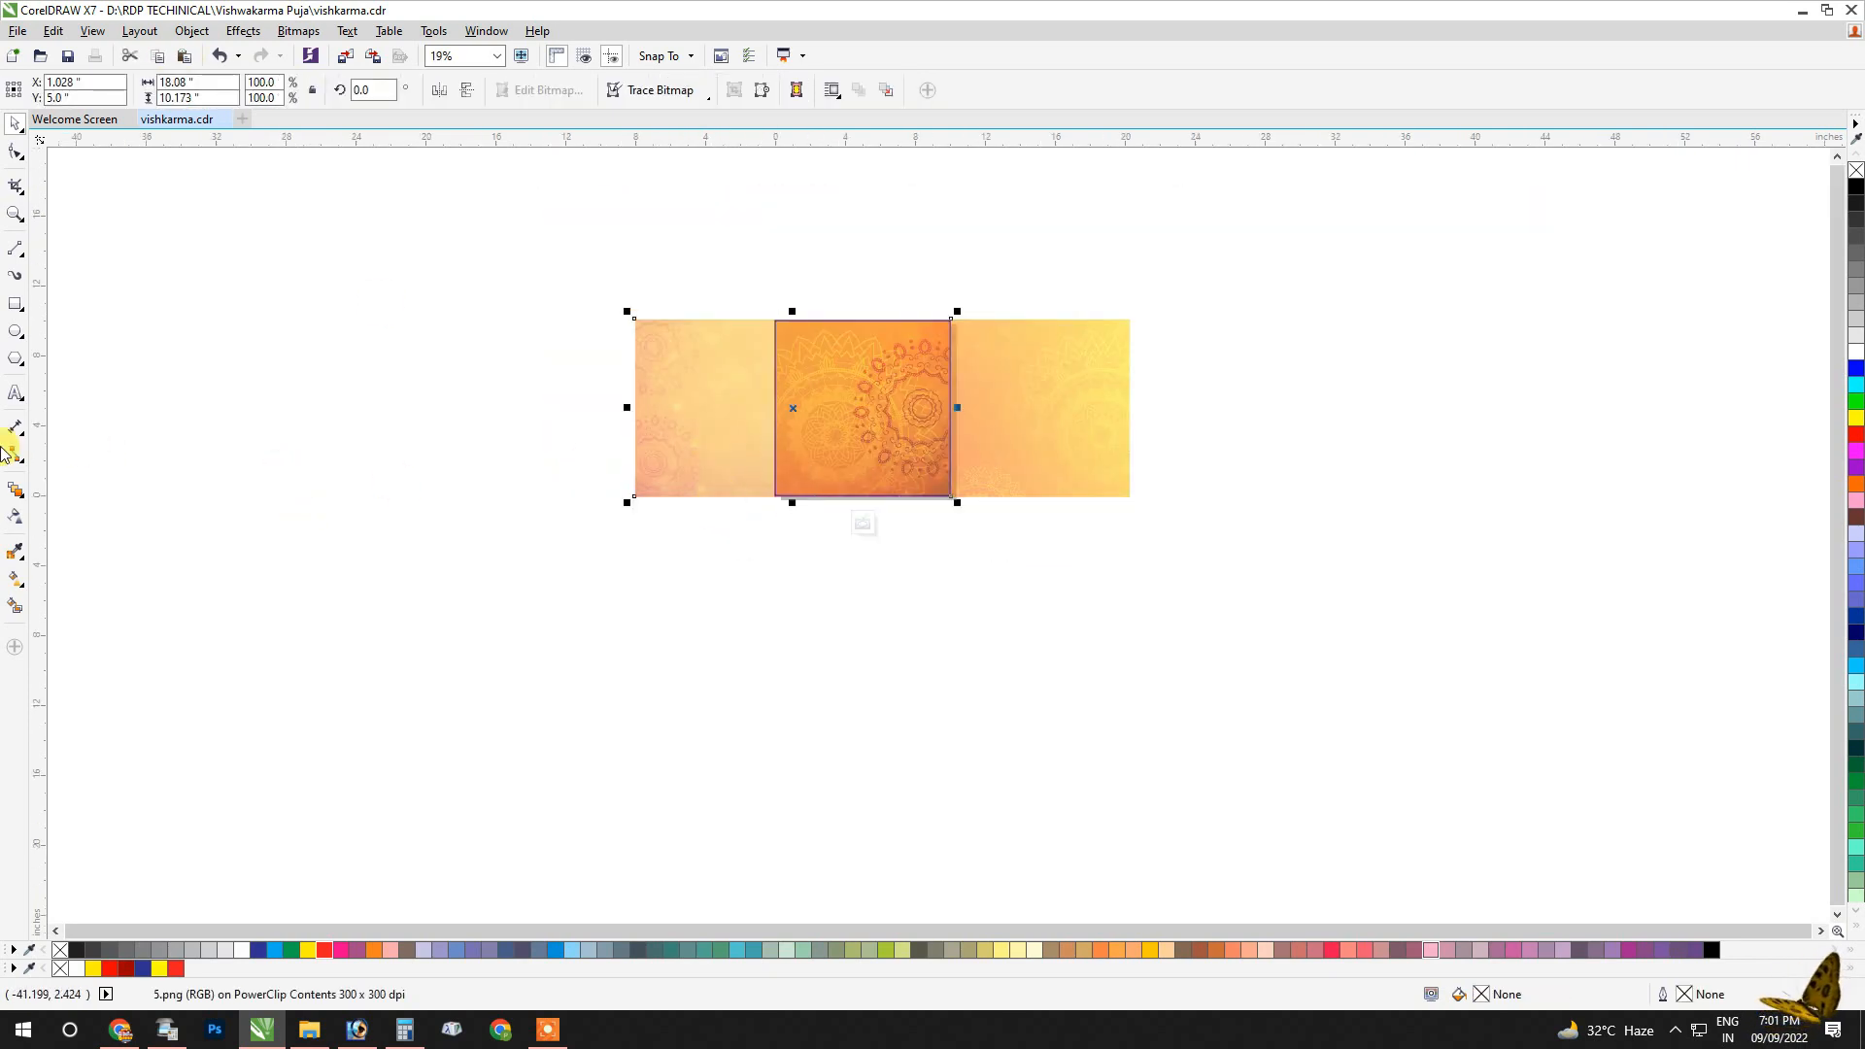
{"action": "left_click", "coordinate": [16, 515]}
{"action": "left_click", "coordinate": [199, 91]}
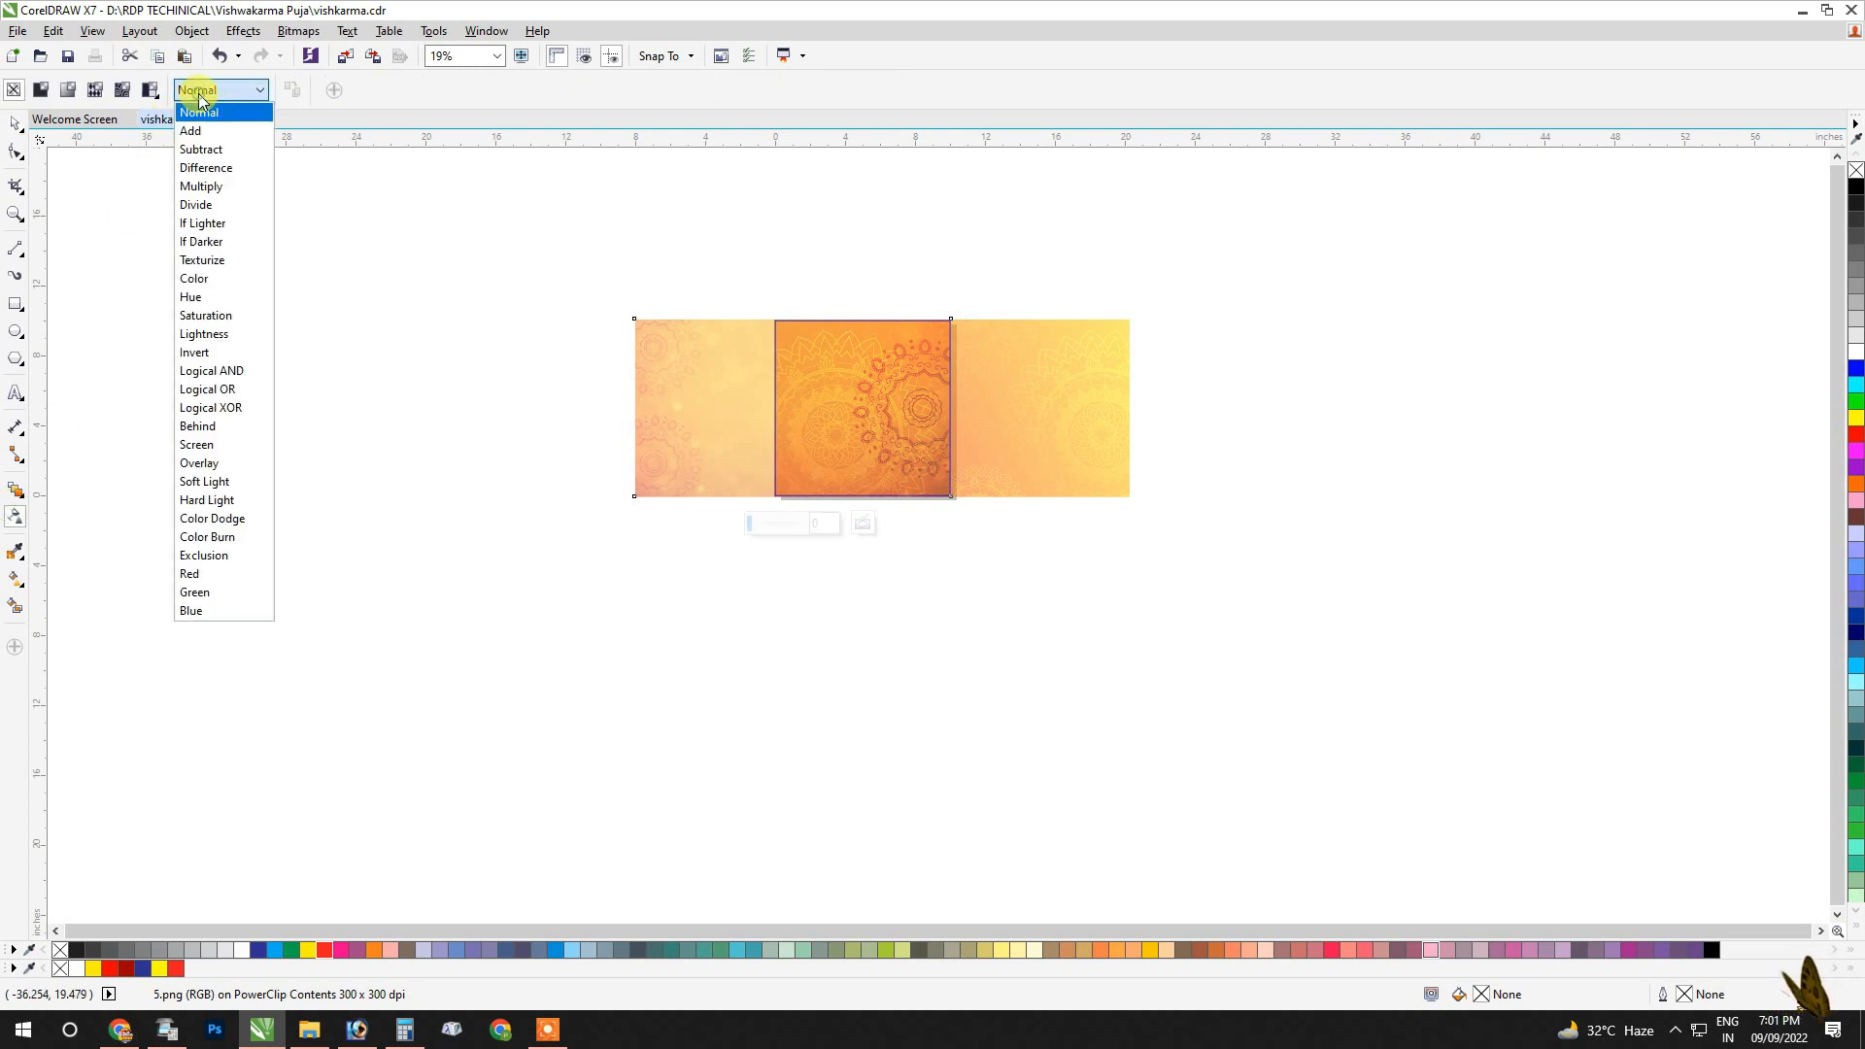
{"action": "left_click", "coordinate": [201, 187]}
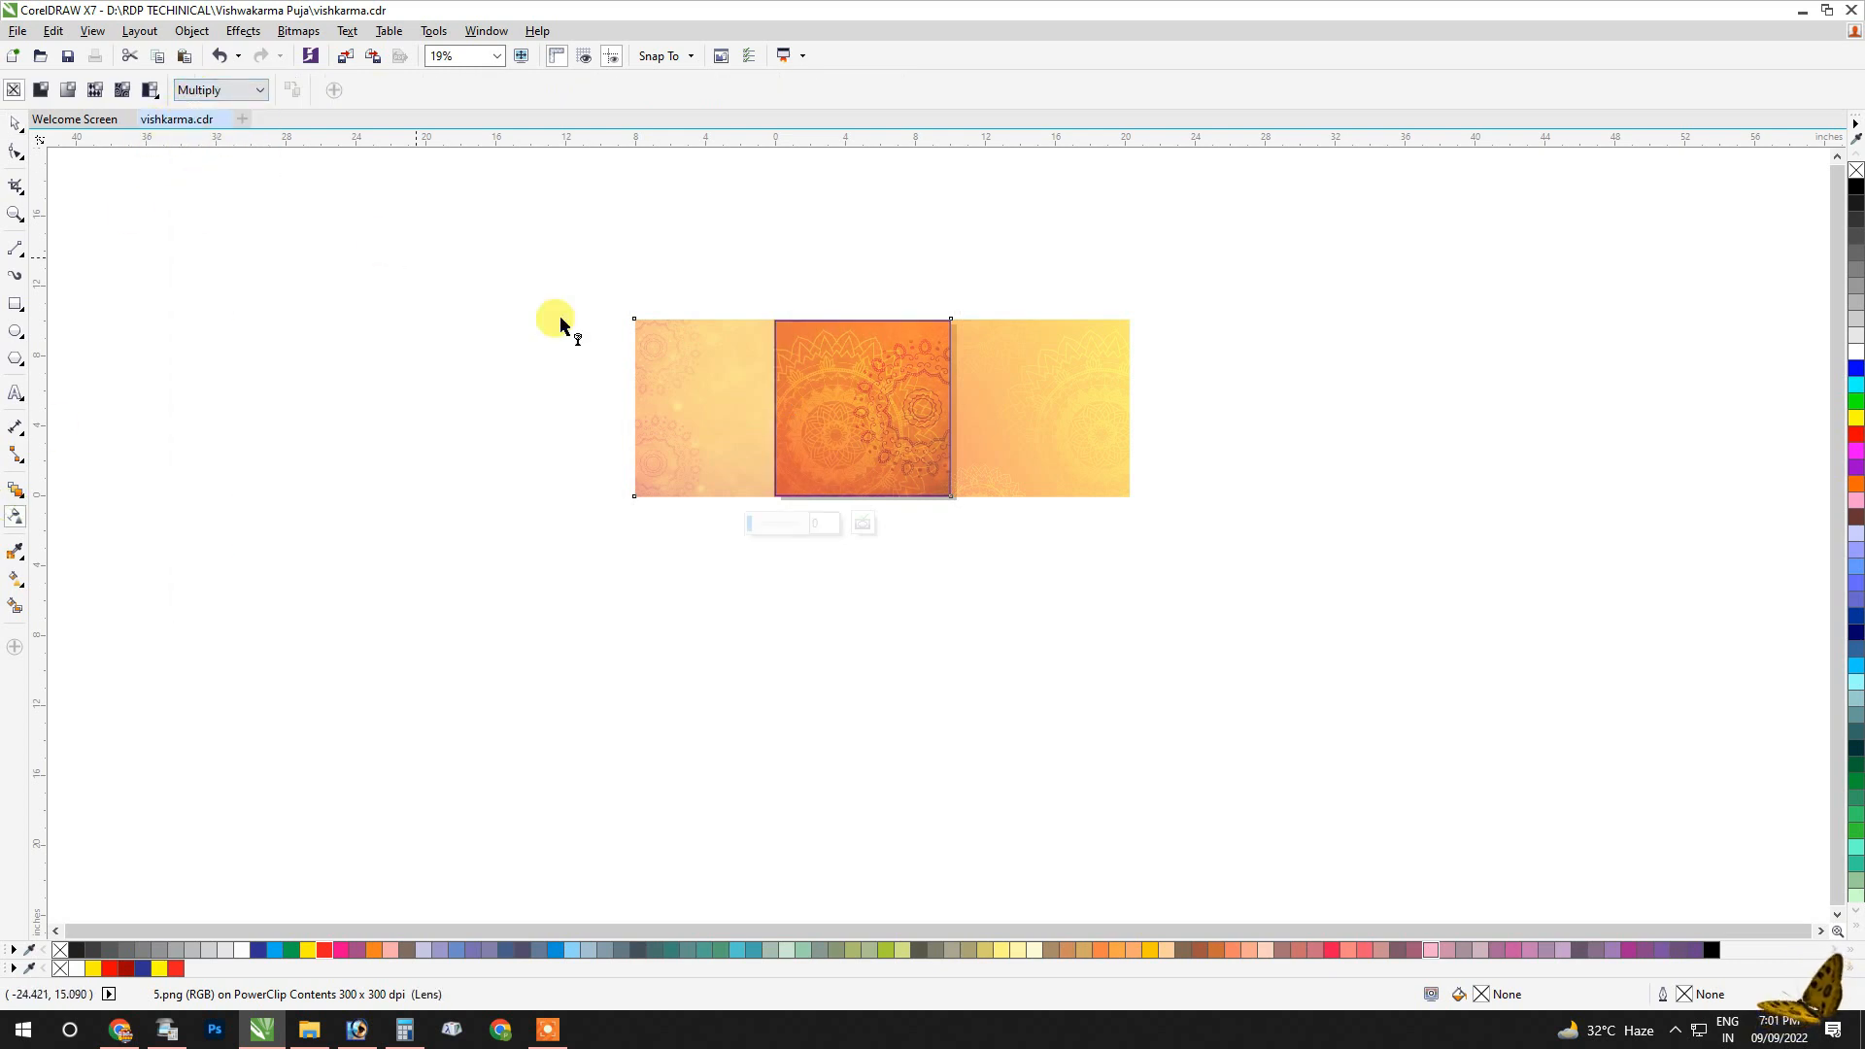
{"action": "left_click", "coordinate": [242, 90]}
{"action": "left_click", "coordinate": [231, 184]}
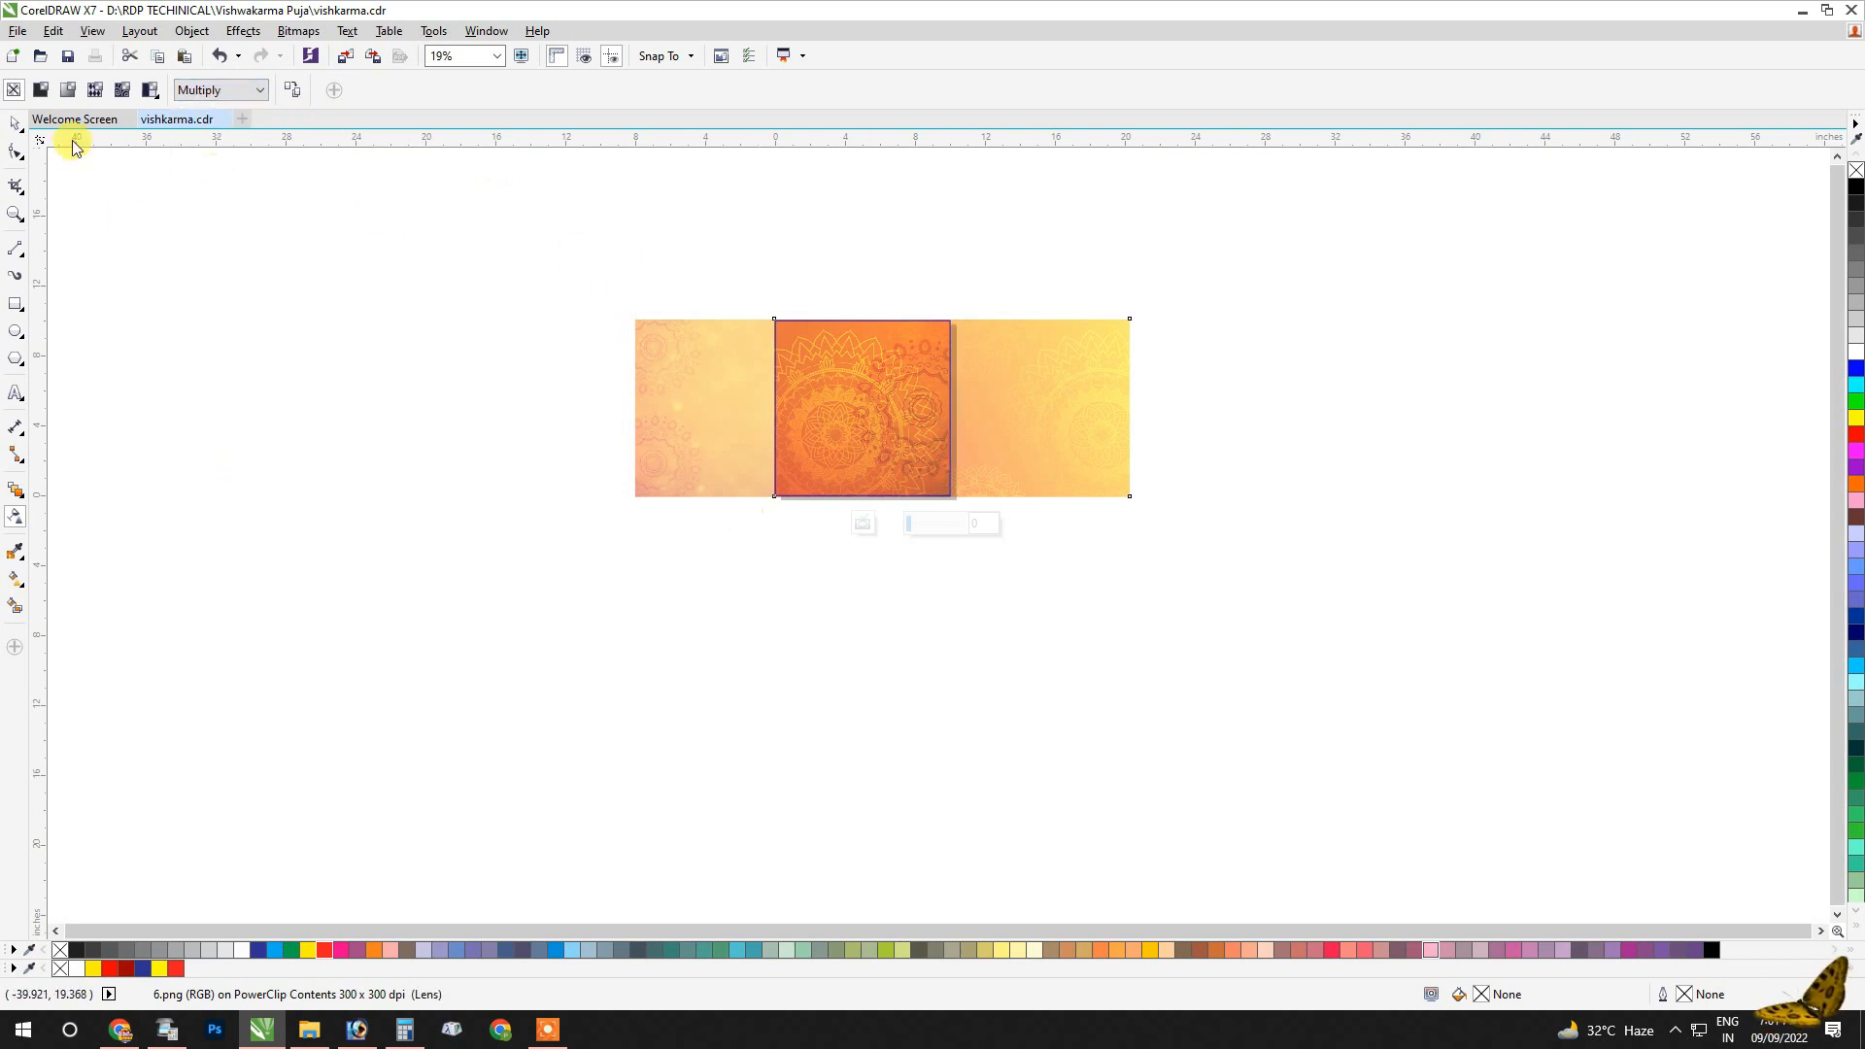
{"action": "left_click", "coordinate": [16, 123]}
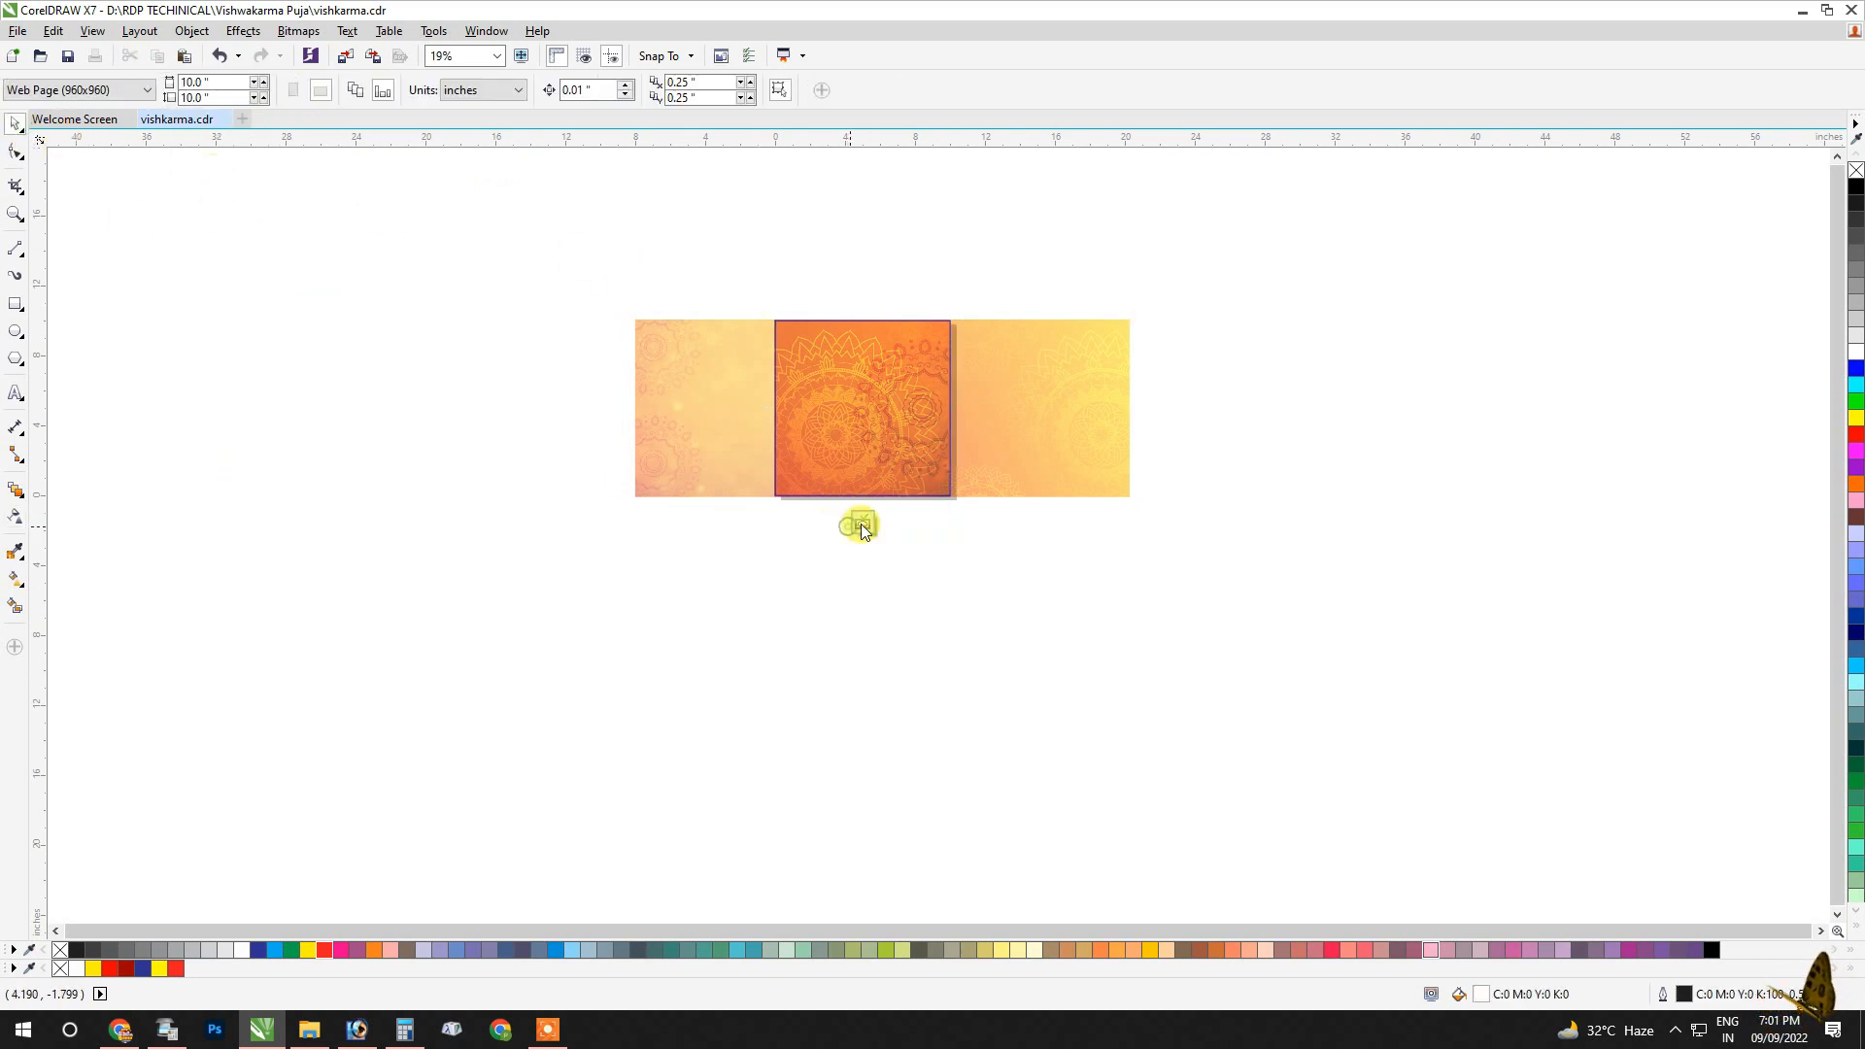
{"action": "left_click", "coordinate": [860, 523]}
{"action": "left_click", "coordinate": [780, 413]}
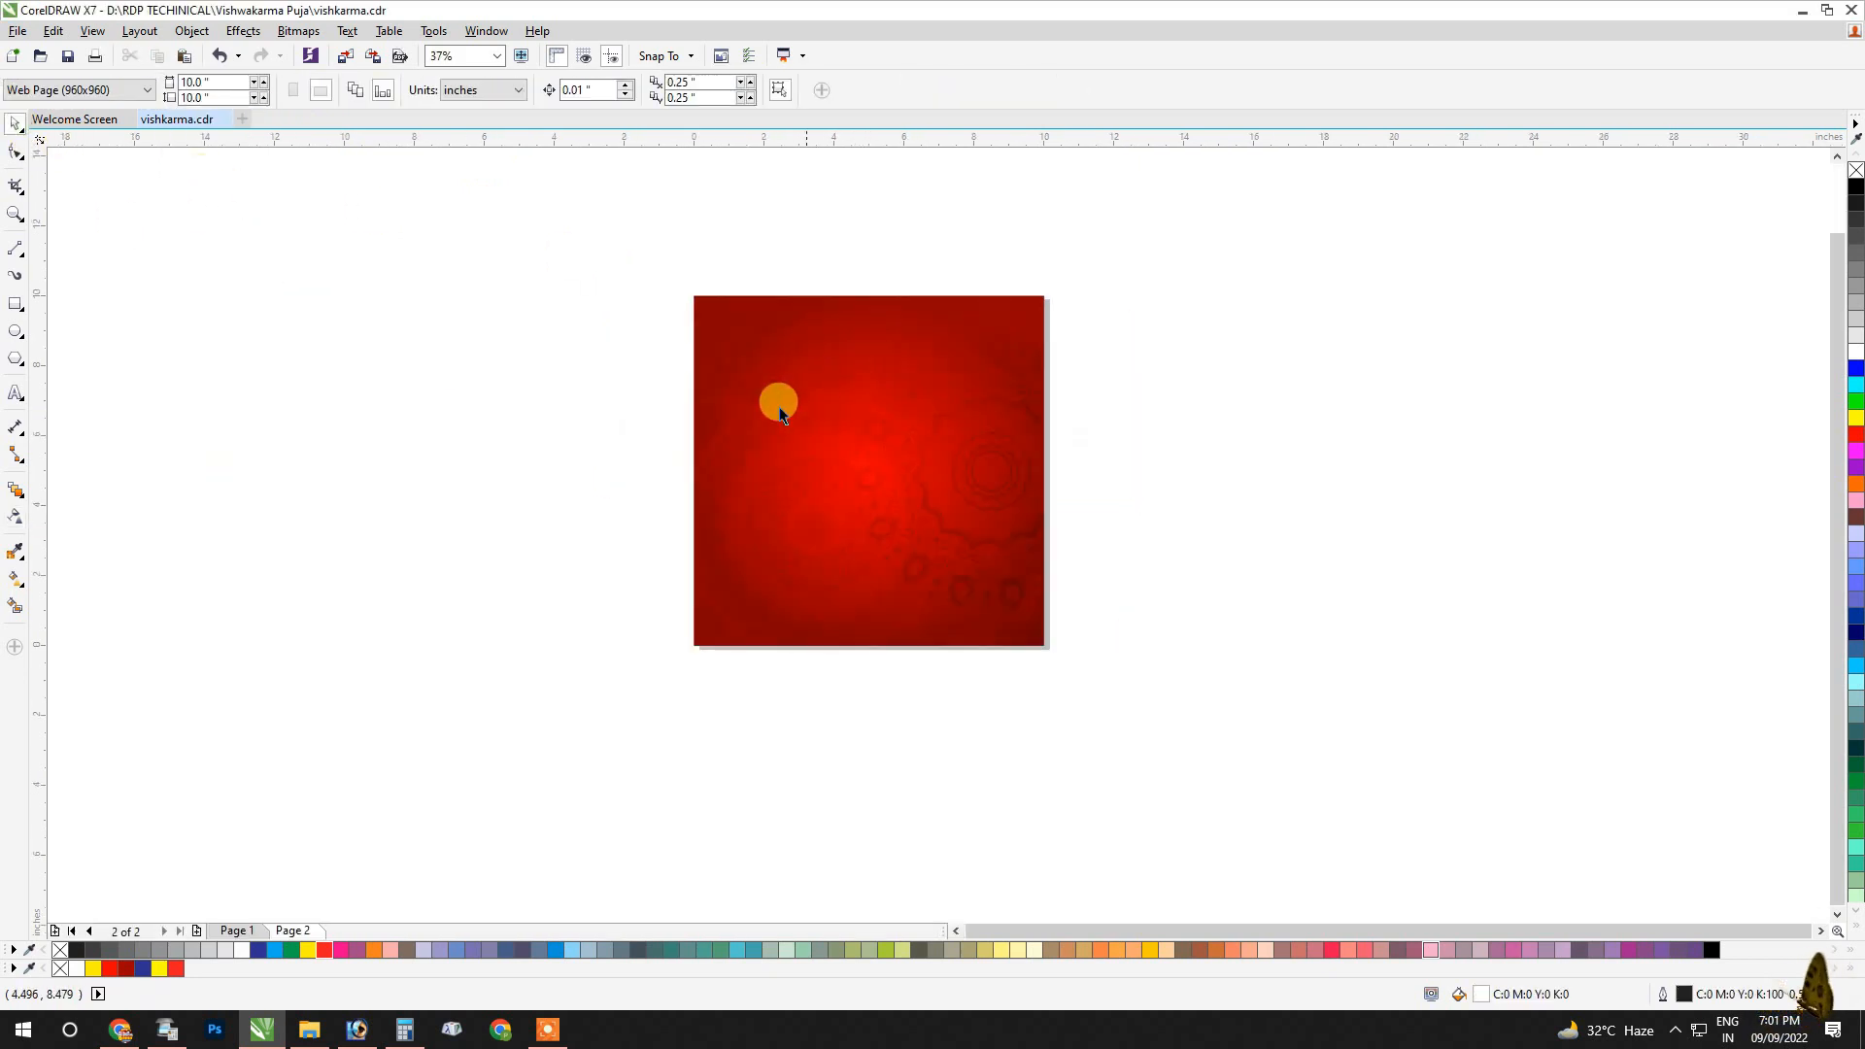
Import images 2, 3 and 4 beside the square and move the yellow glow below the small garland.
{"action": "right_click", "coordinate": [1226, 371]}
{"action": "left_click", "coordinate": [1296, 456]}
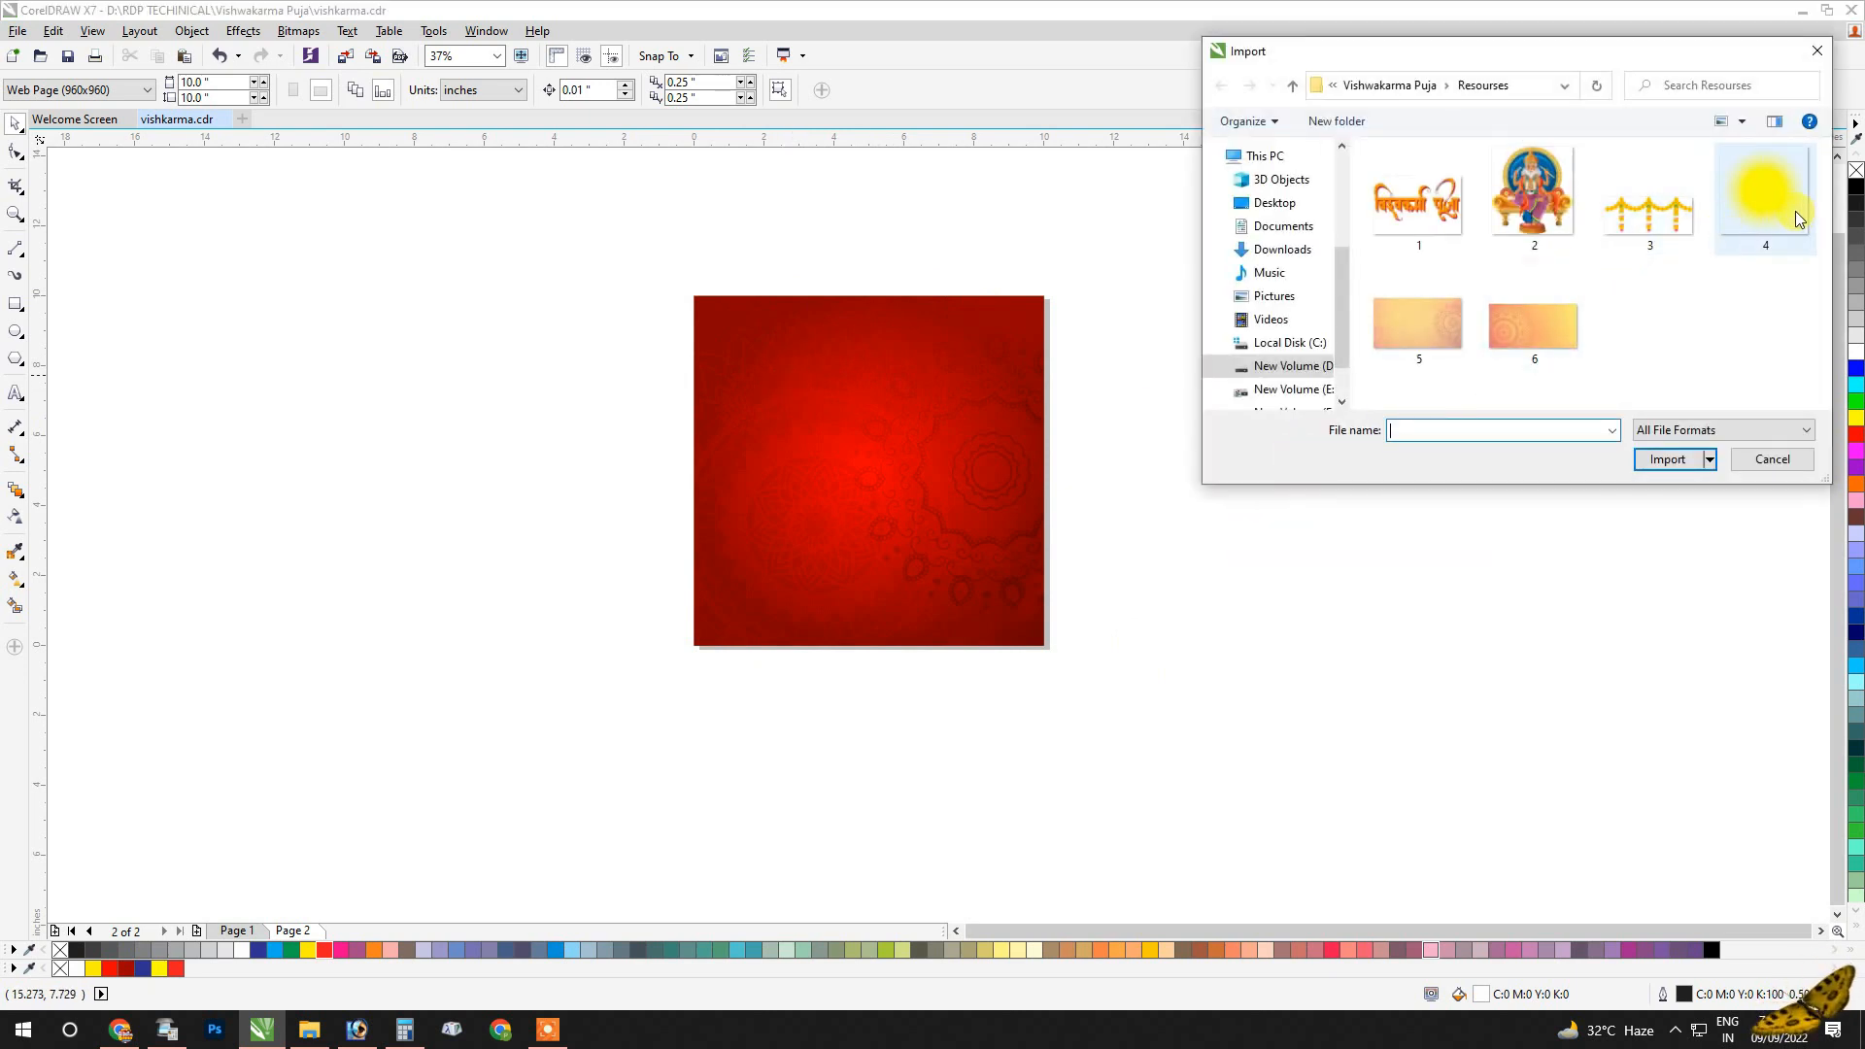
{"action": "left_click", "coordinate": [1741, 196]}
{"action": "left_click", "coordinate": [1527, 201], "text": "ctrl"}
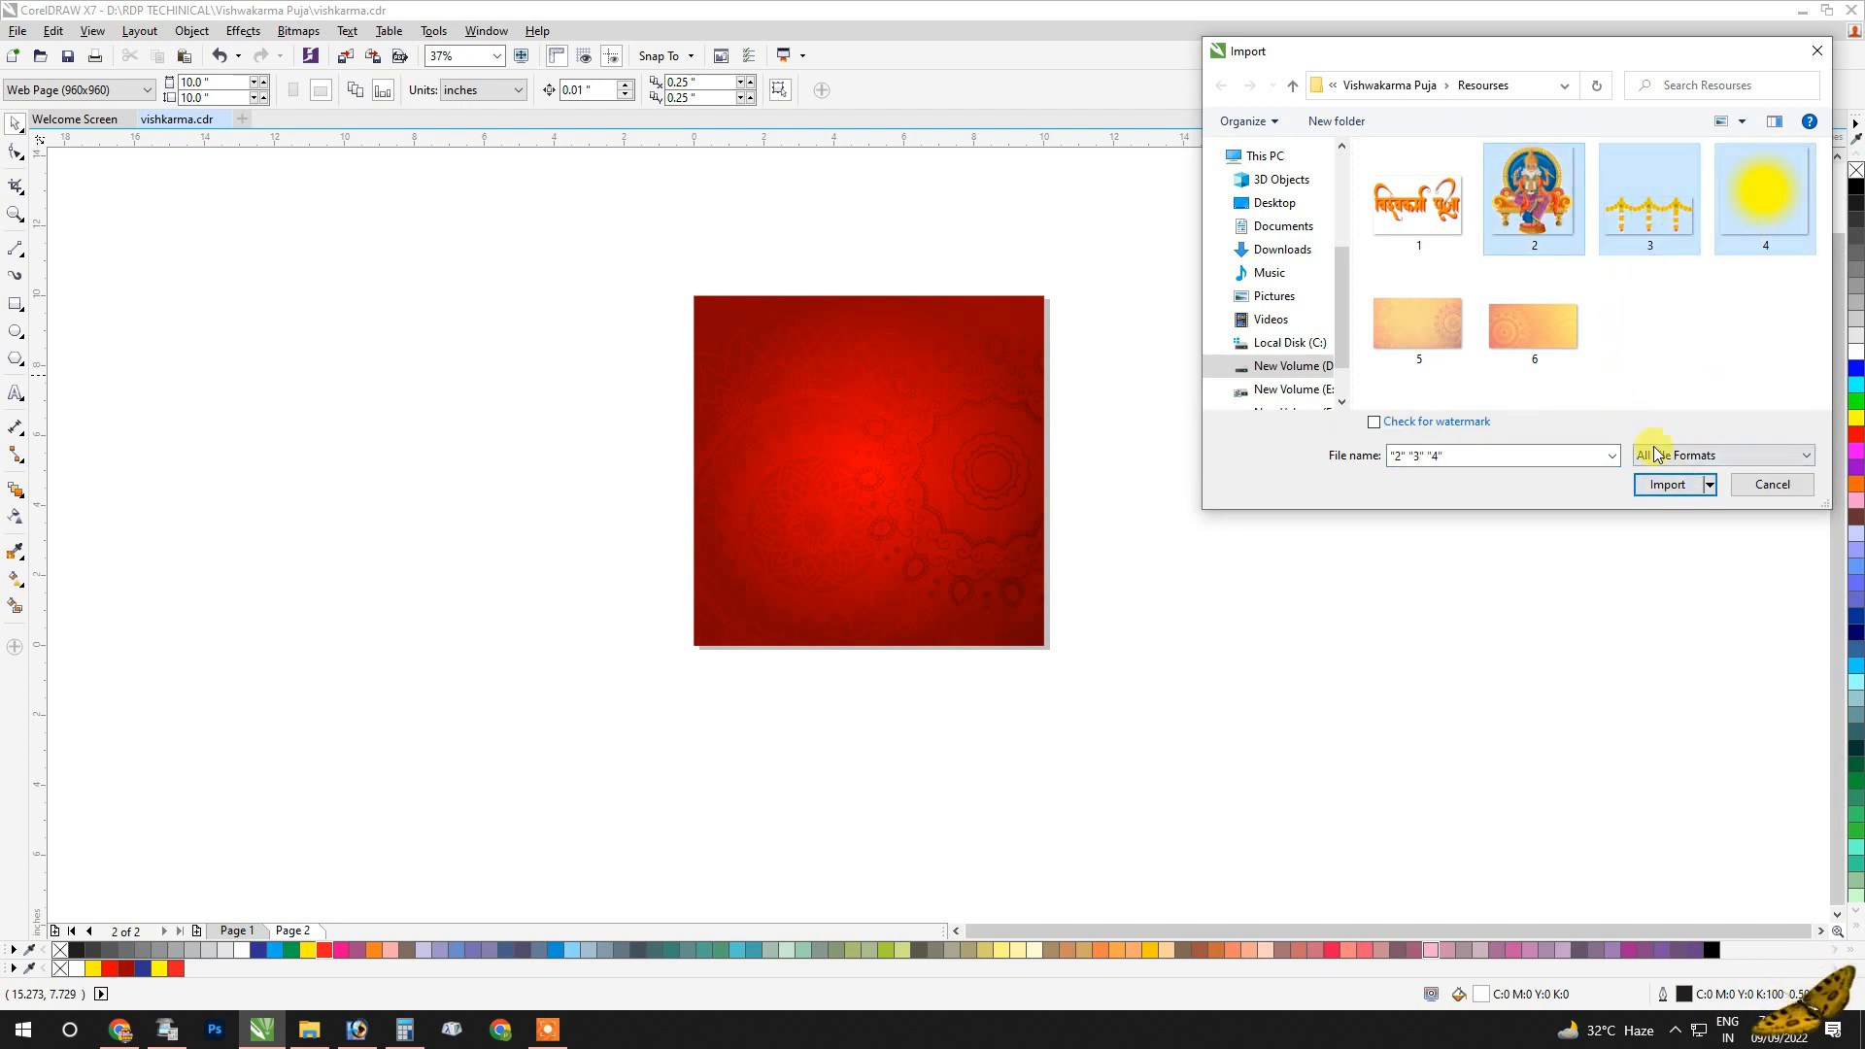
{"action": "left_click", "coordinate": [1665, 484]}
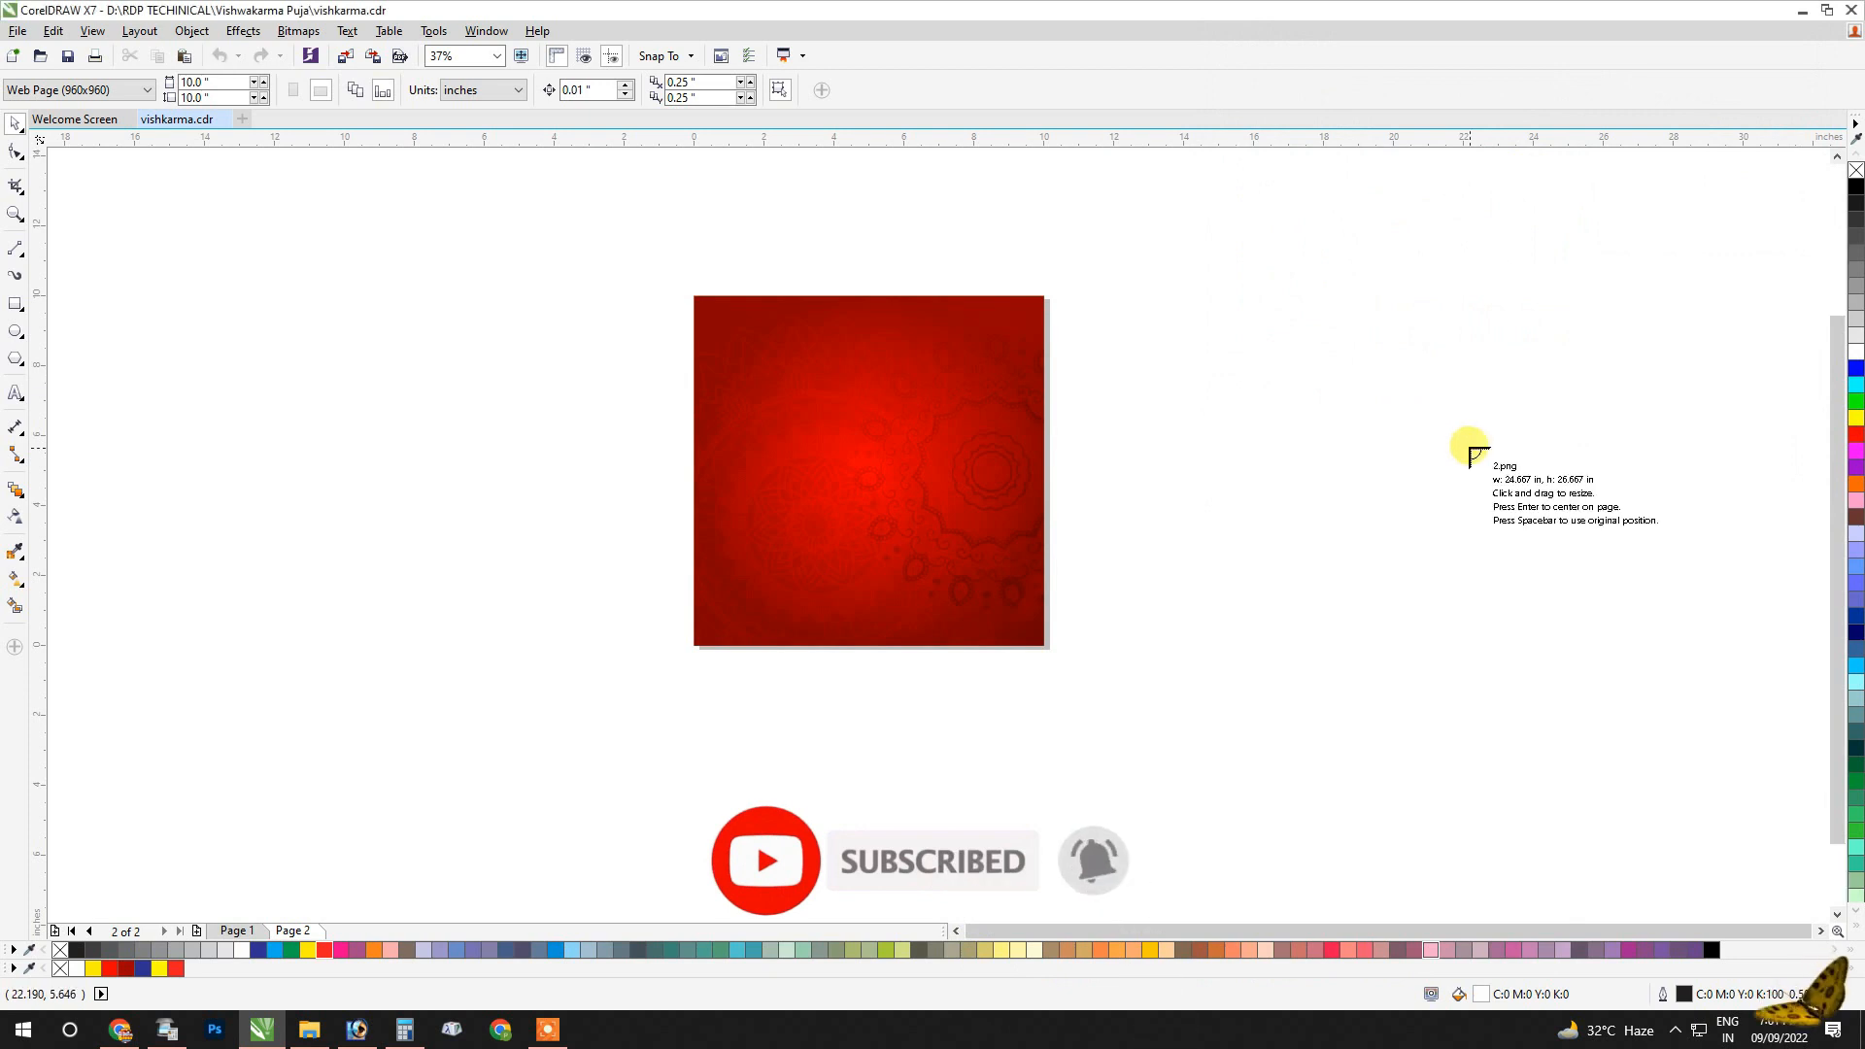
{"action": "left_click", "coordinate": [1235, 424]}
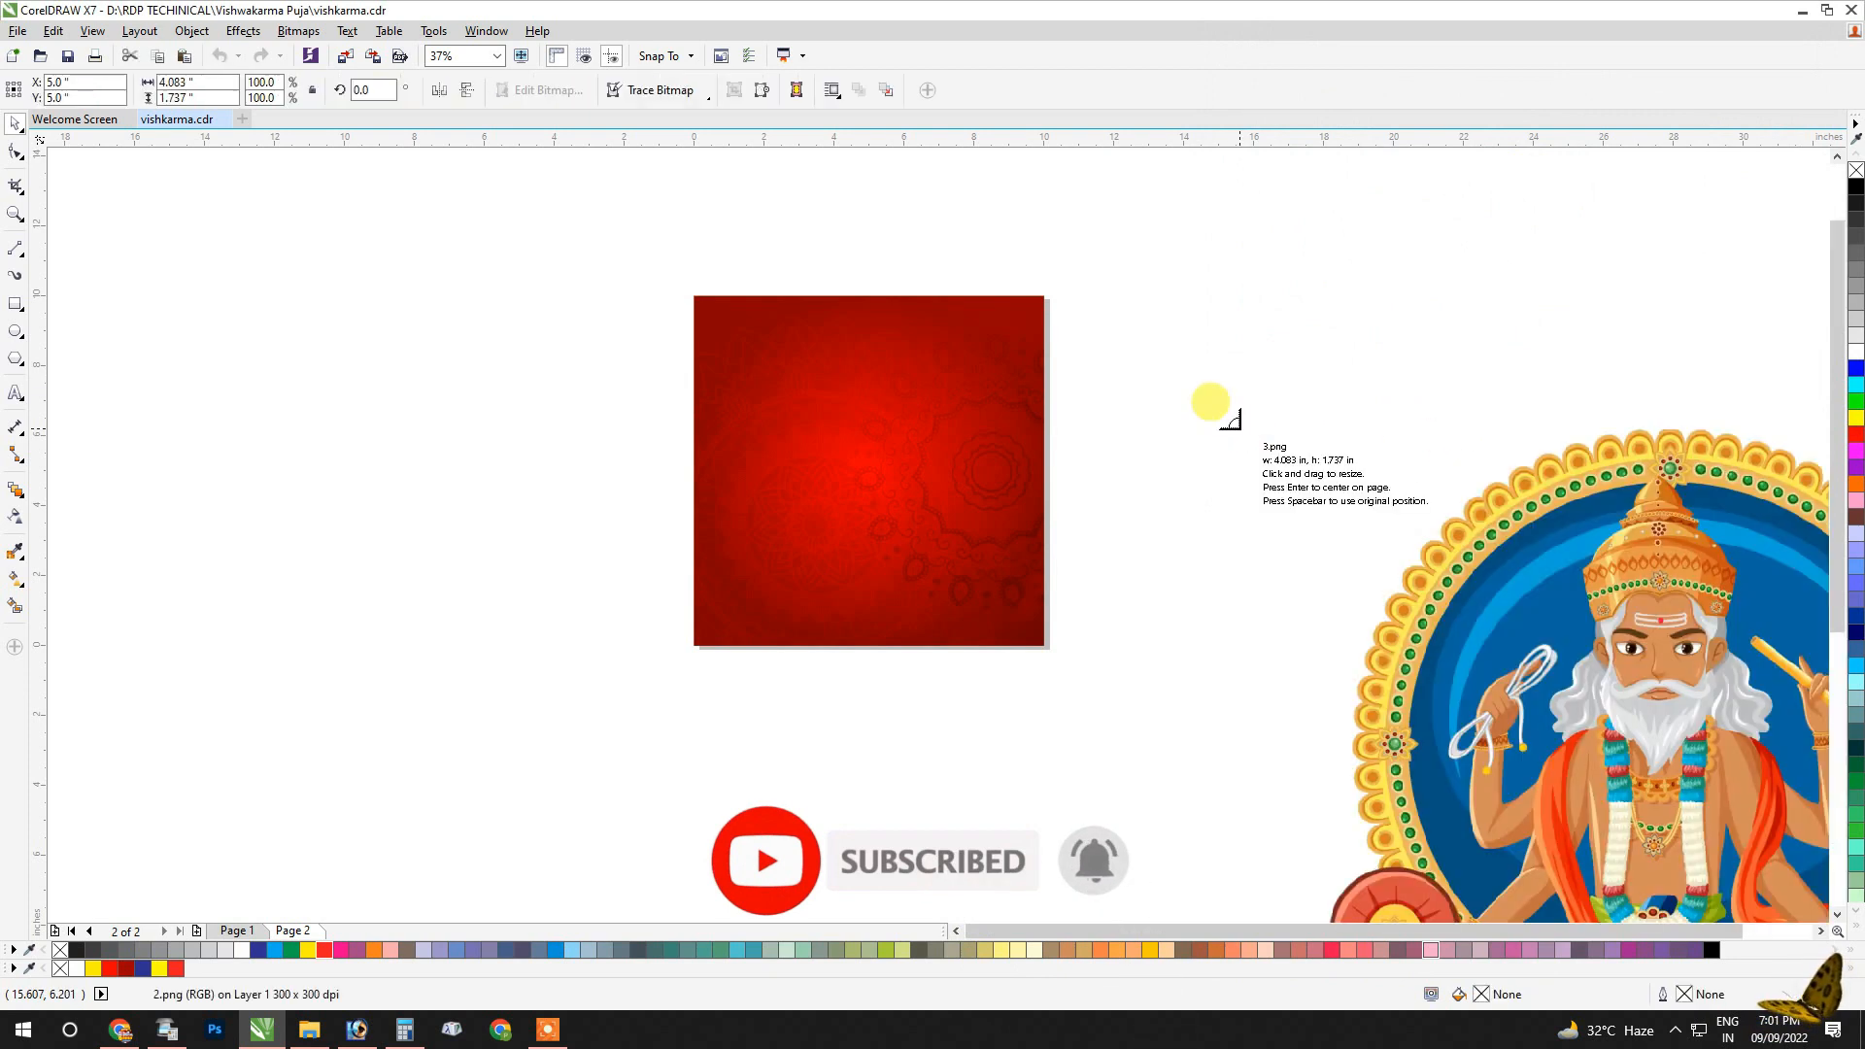
{"action": "left_click", "coordinate": [1241, 428]}
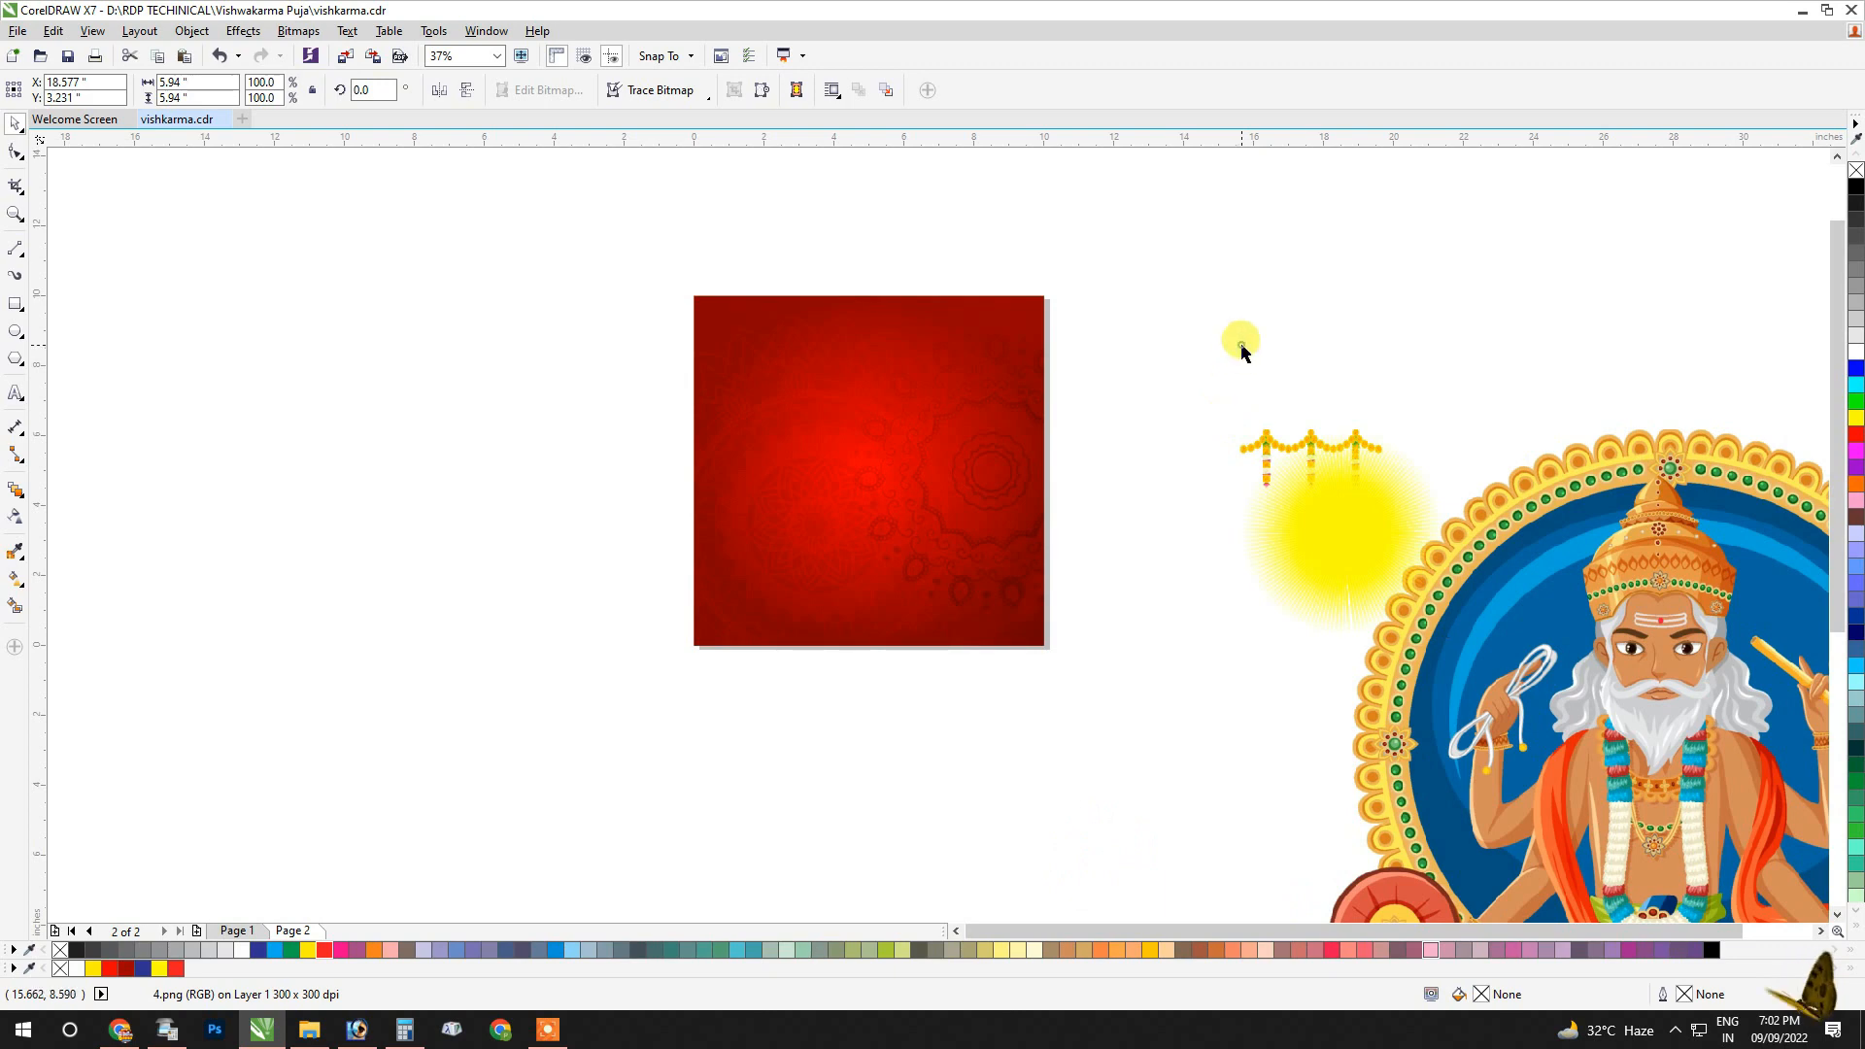
{"action": "left_click_drag", "start_coordinate": [1298, 527], "coordinate": [1199, 708]}
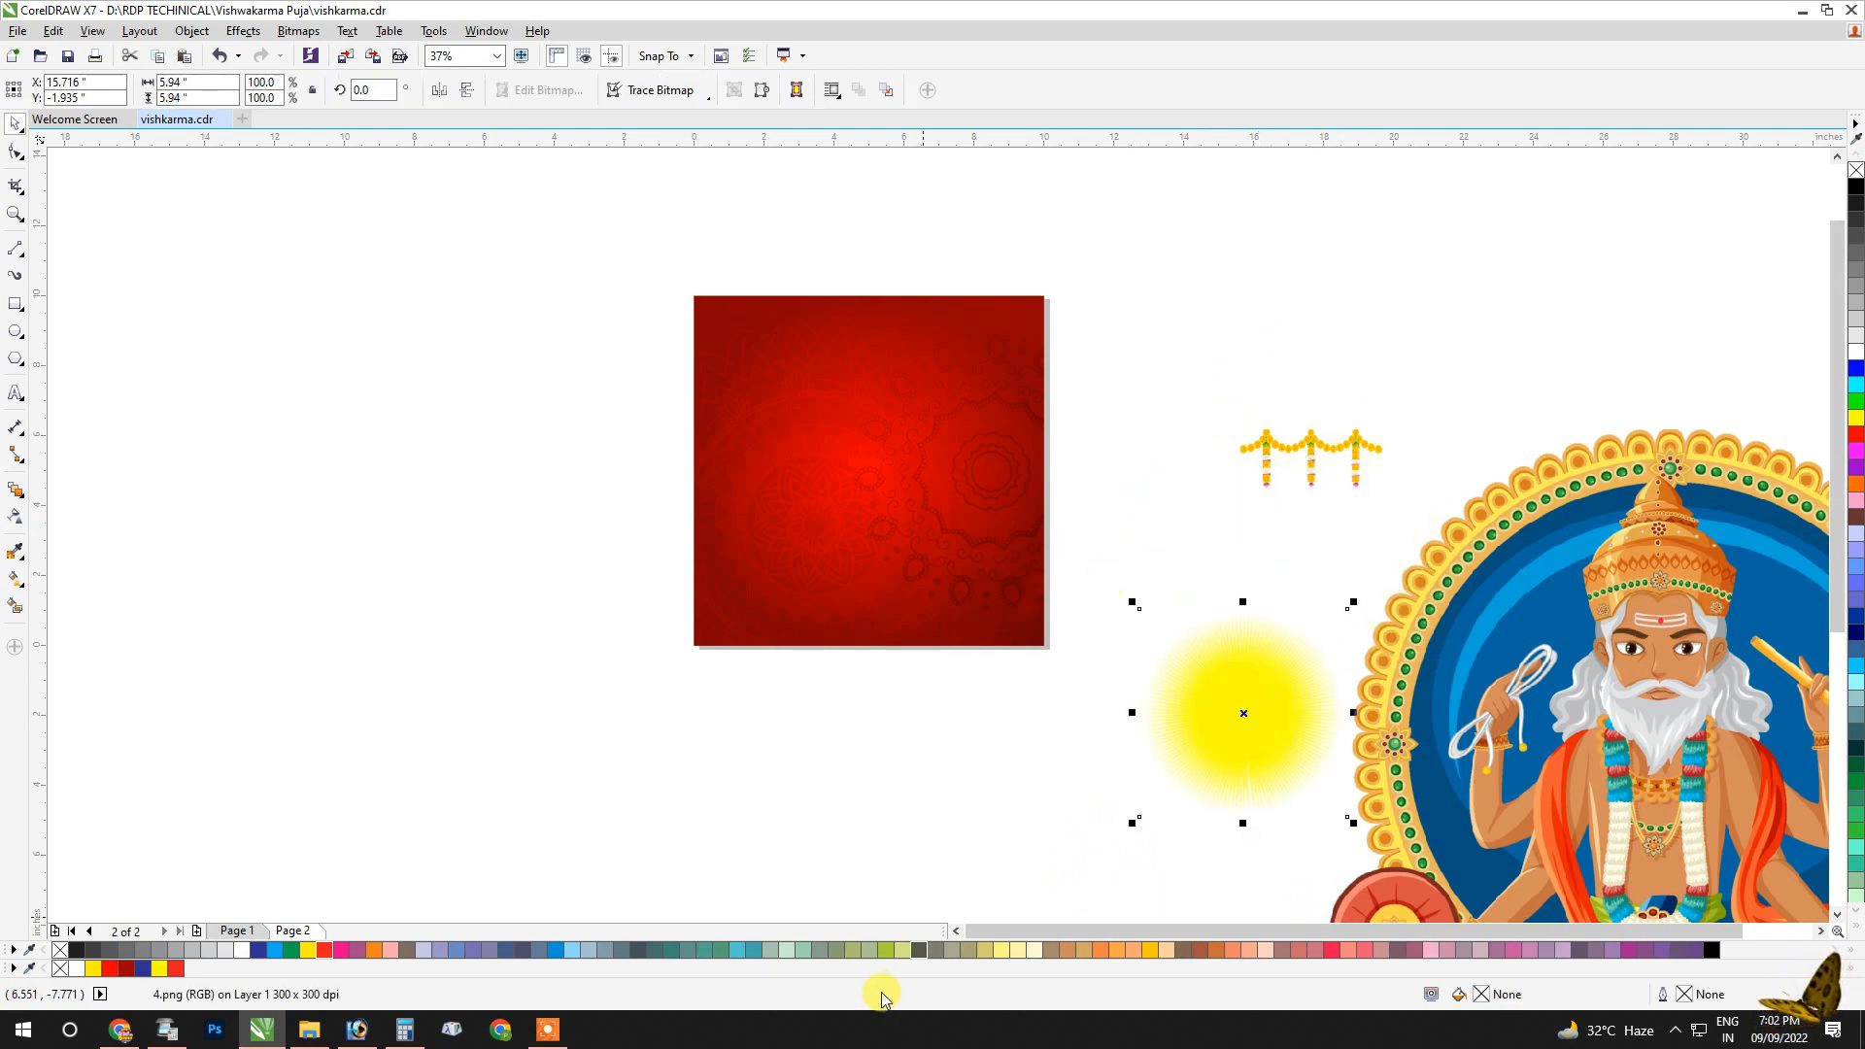
{"action": "key", "text": "Escape"}
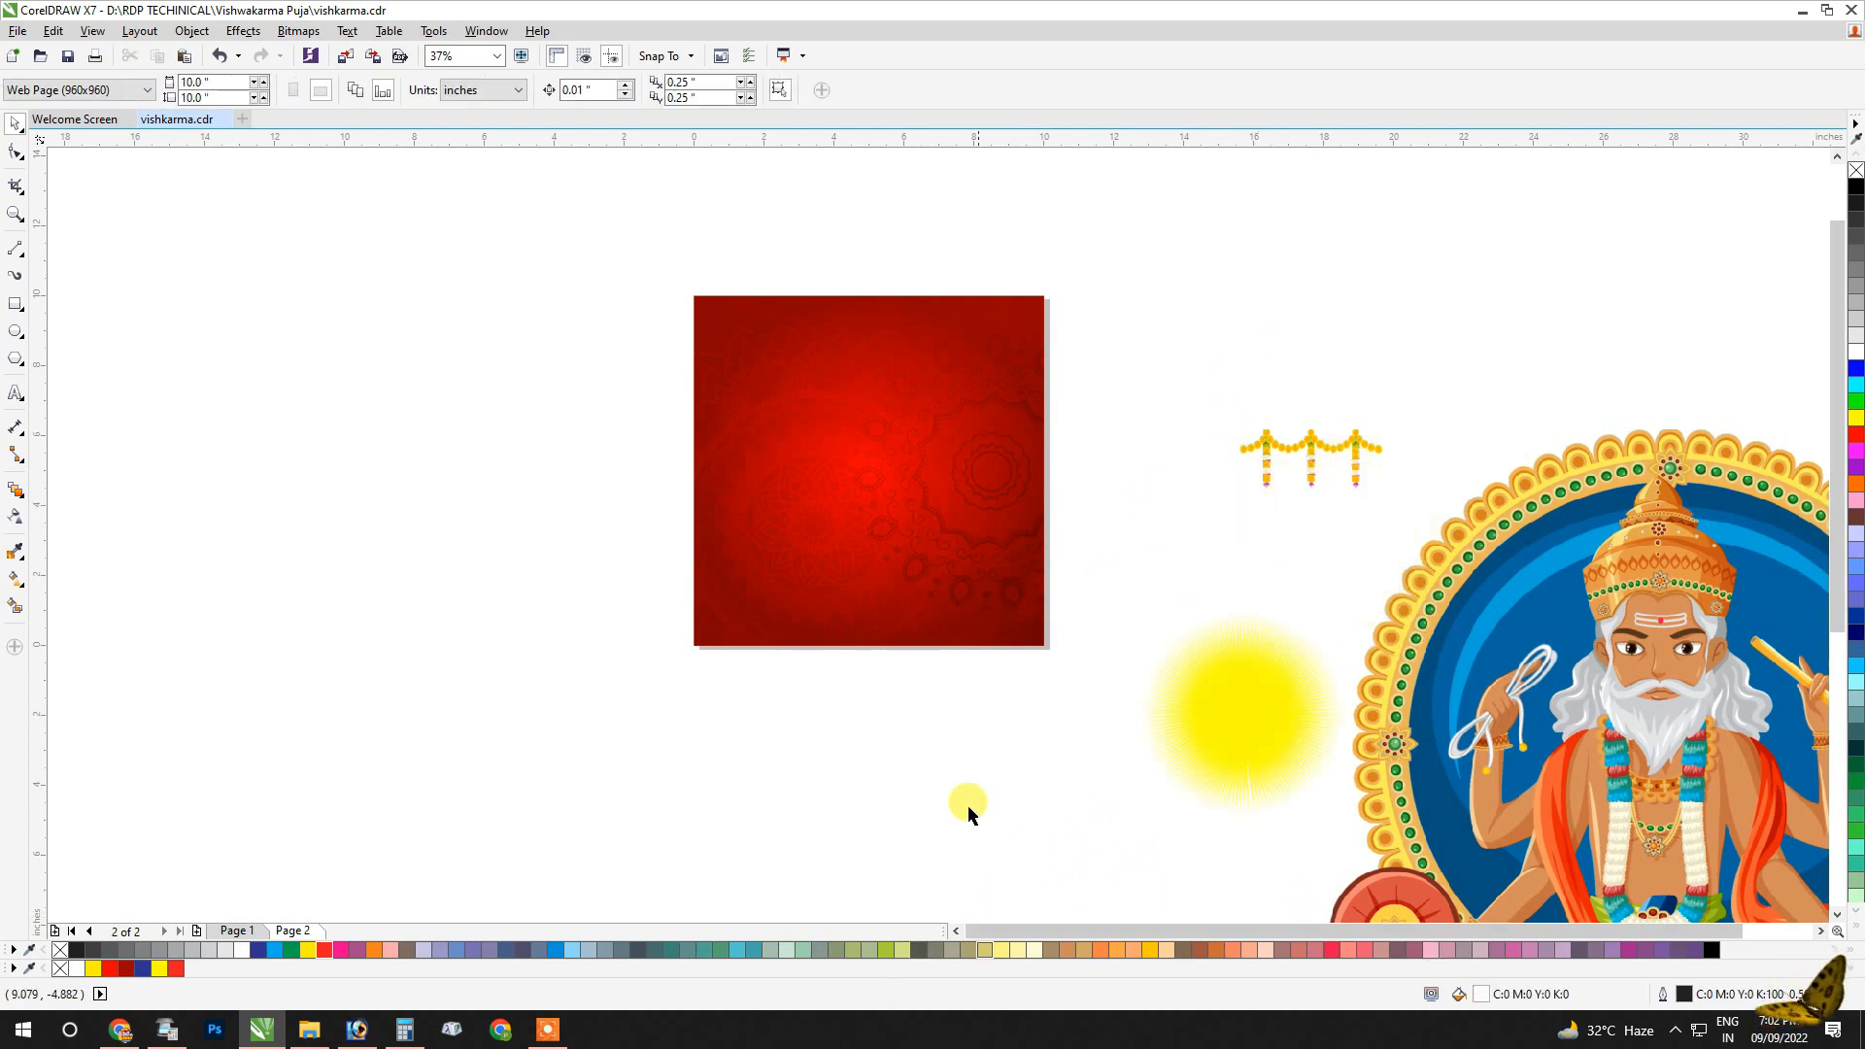
Import the hanging flower garland image 7.png and place it beside the square, above the small garland.
{"action": "right_click", "coordinate": [836, 717]}
{"action": "left_click", "coordinate": [864, 795]}
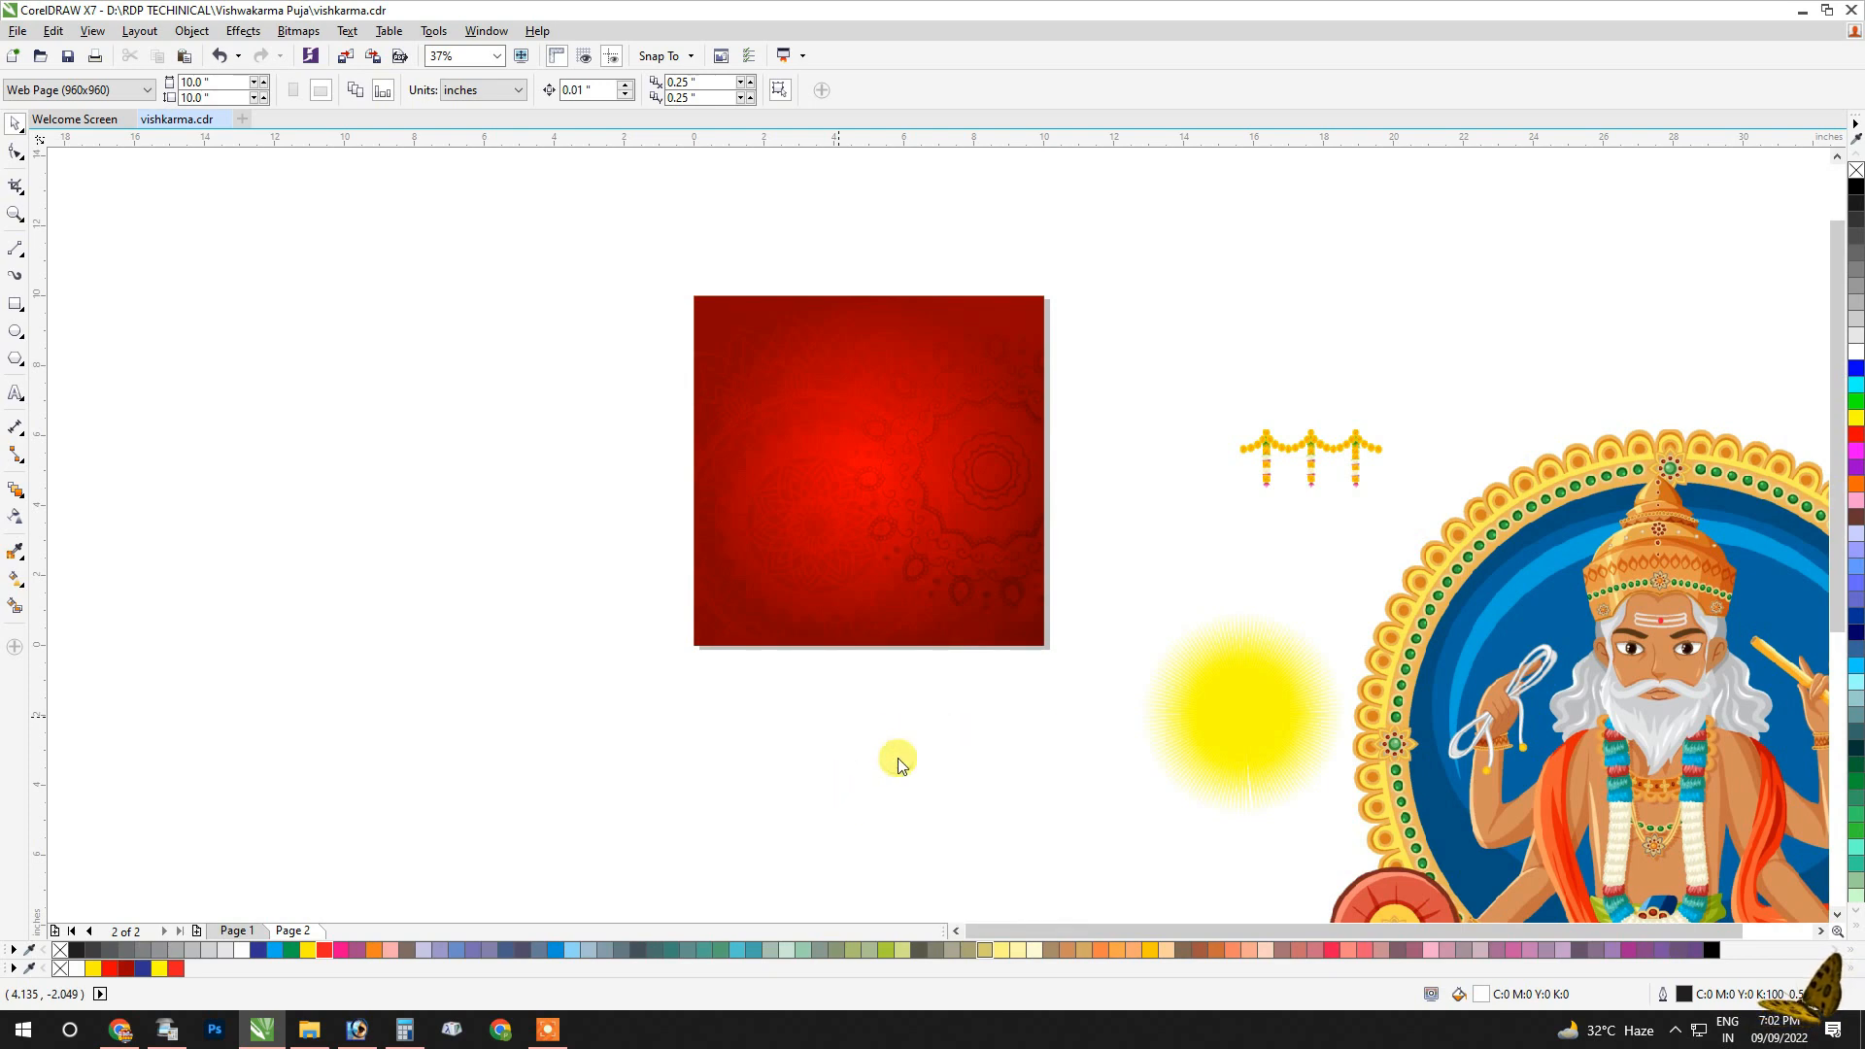
{"action": "double_click", "coordinate": [1652, 310]}
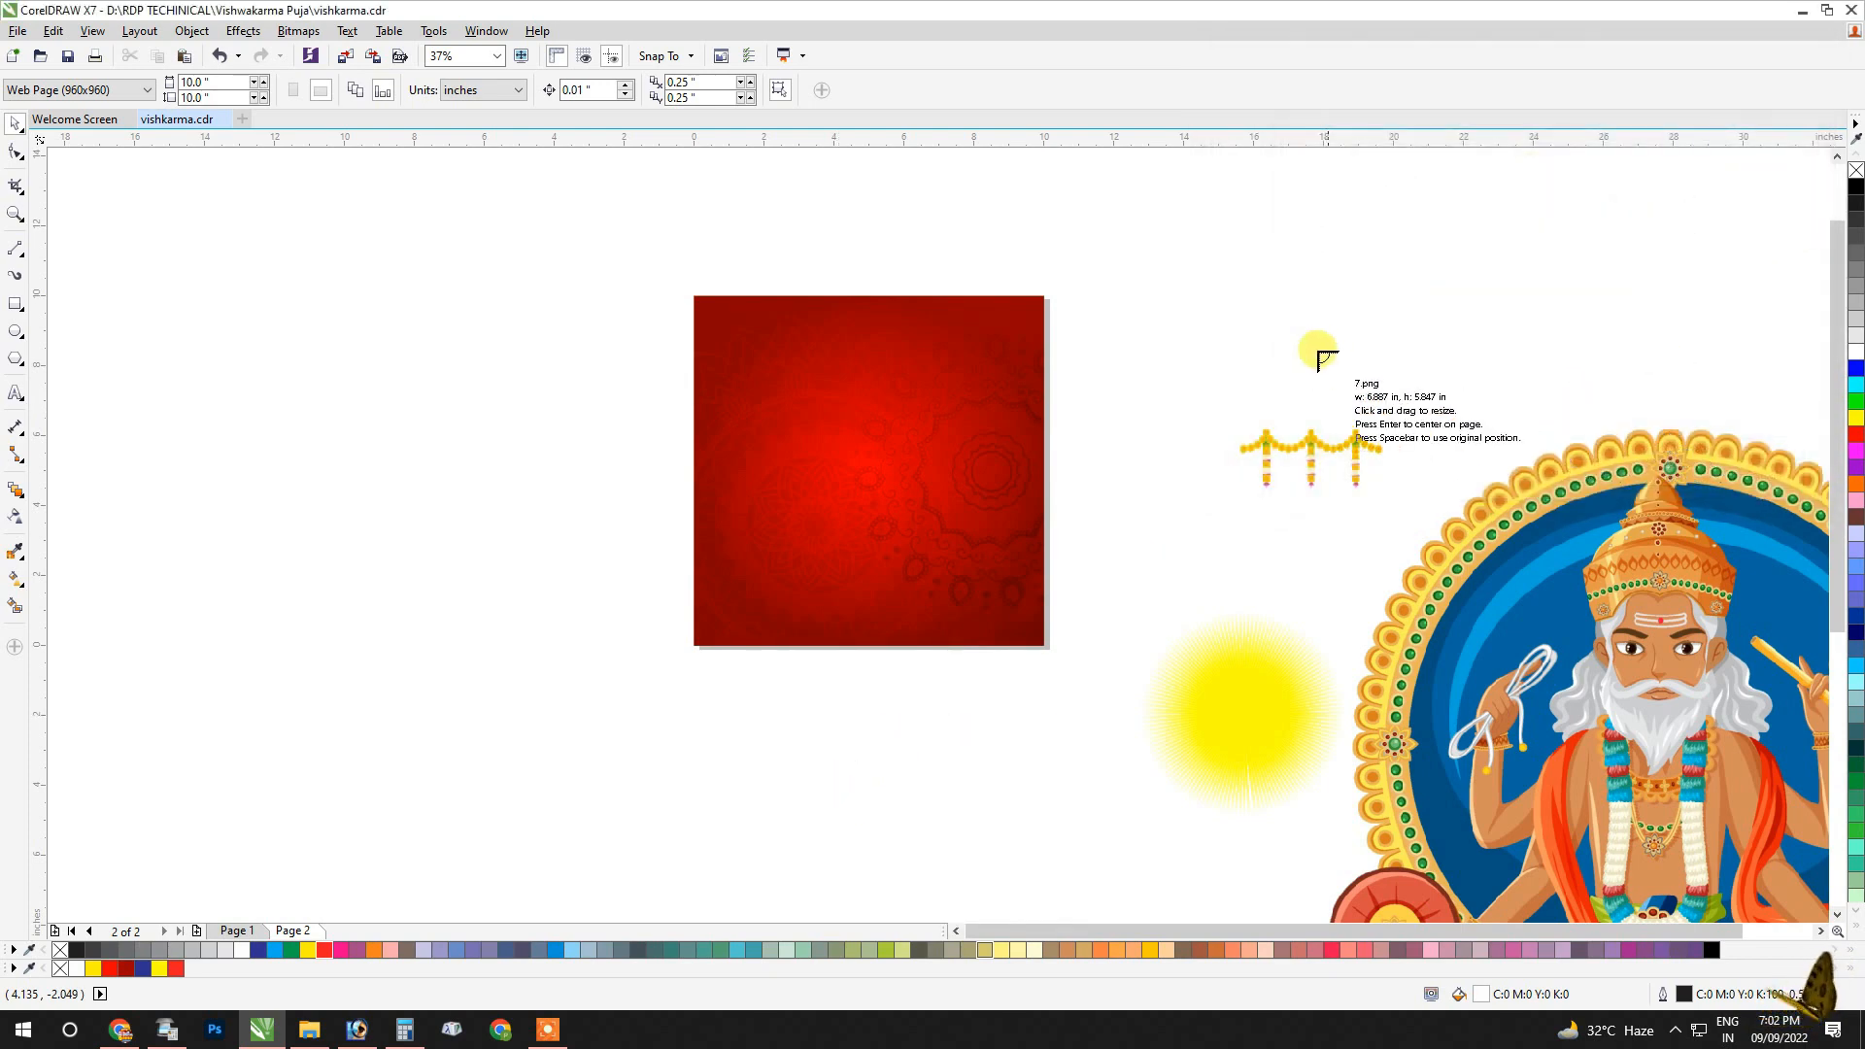
{"action": "left_click", "coordinate": [1262, 284]}
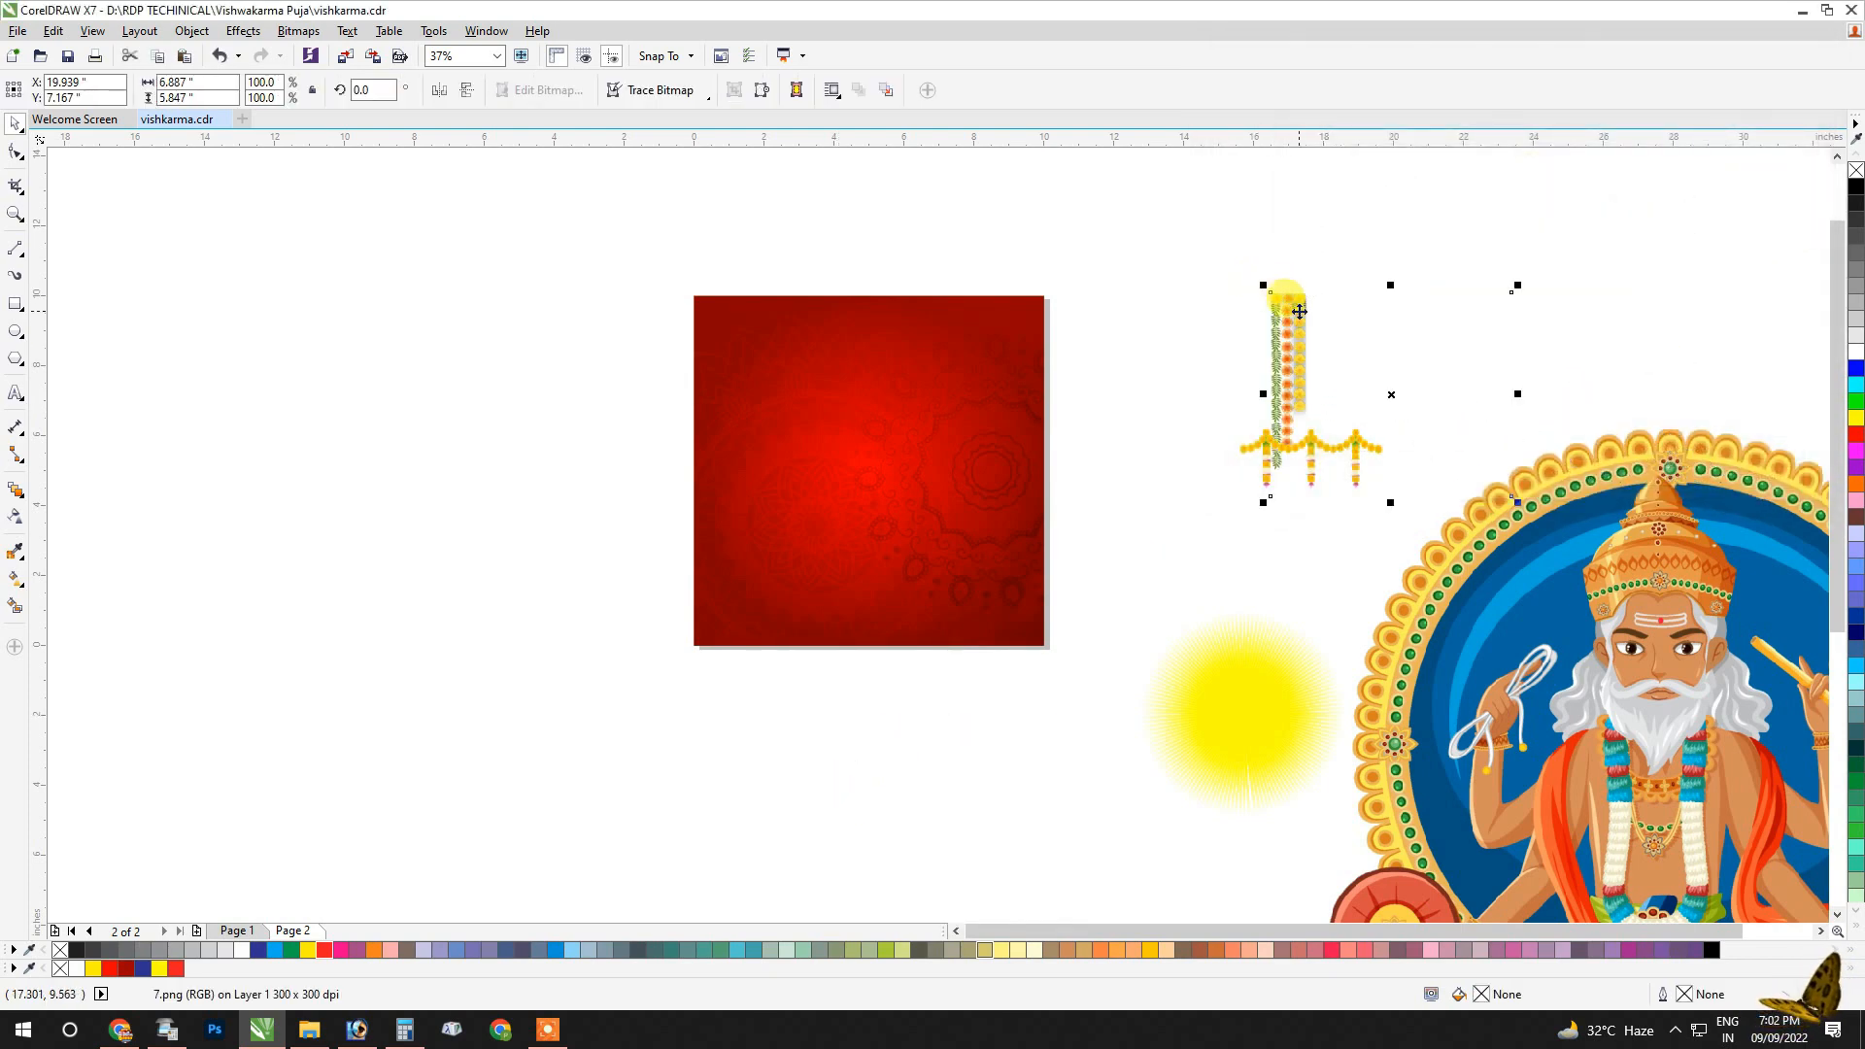
PowerClip the hanging flower garland 7.png inside the red square.
{"action": "right_click", "coordinate": [1272, 307]}
{"action": "left_click", "coordinate": [1307, 320]}
{"action": "left_click", "coordinate": [886, 418]}
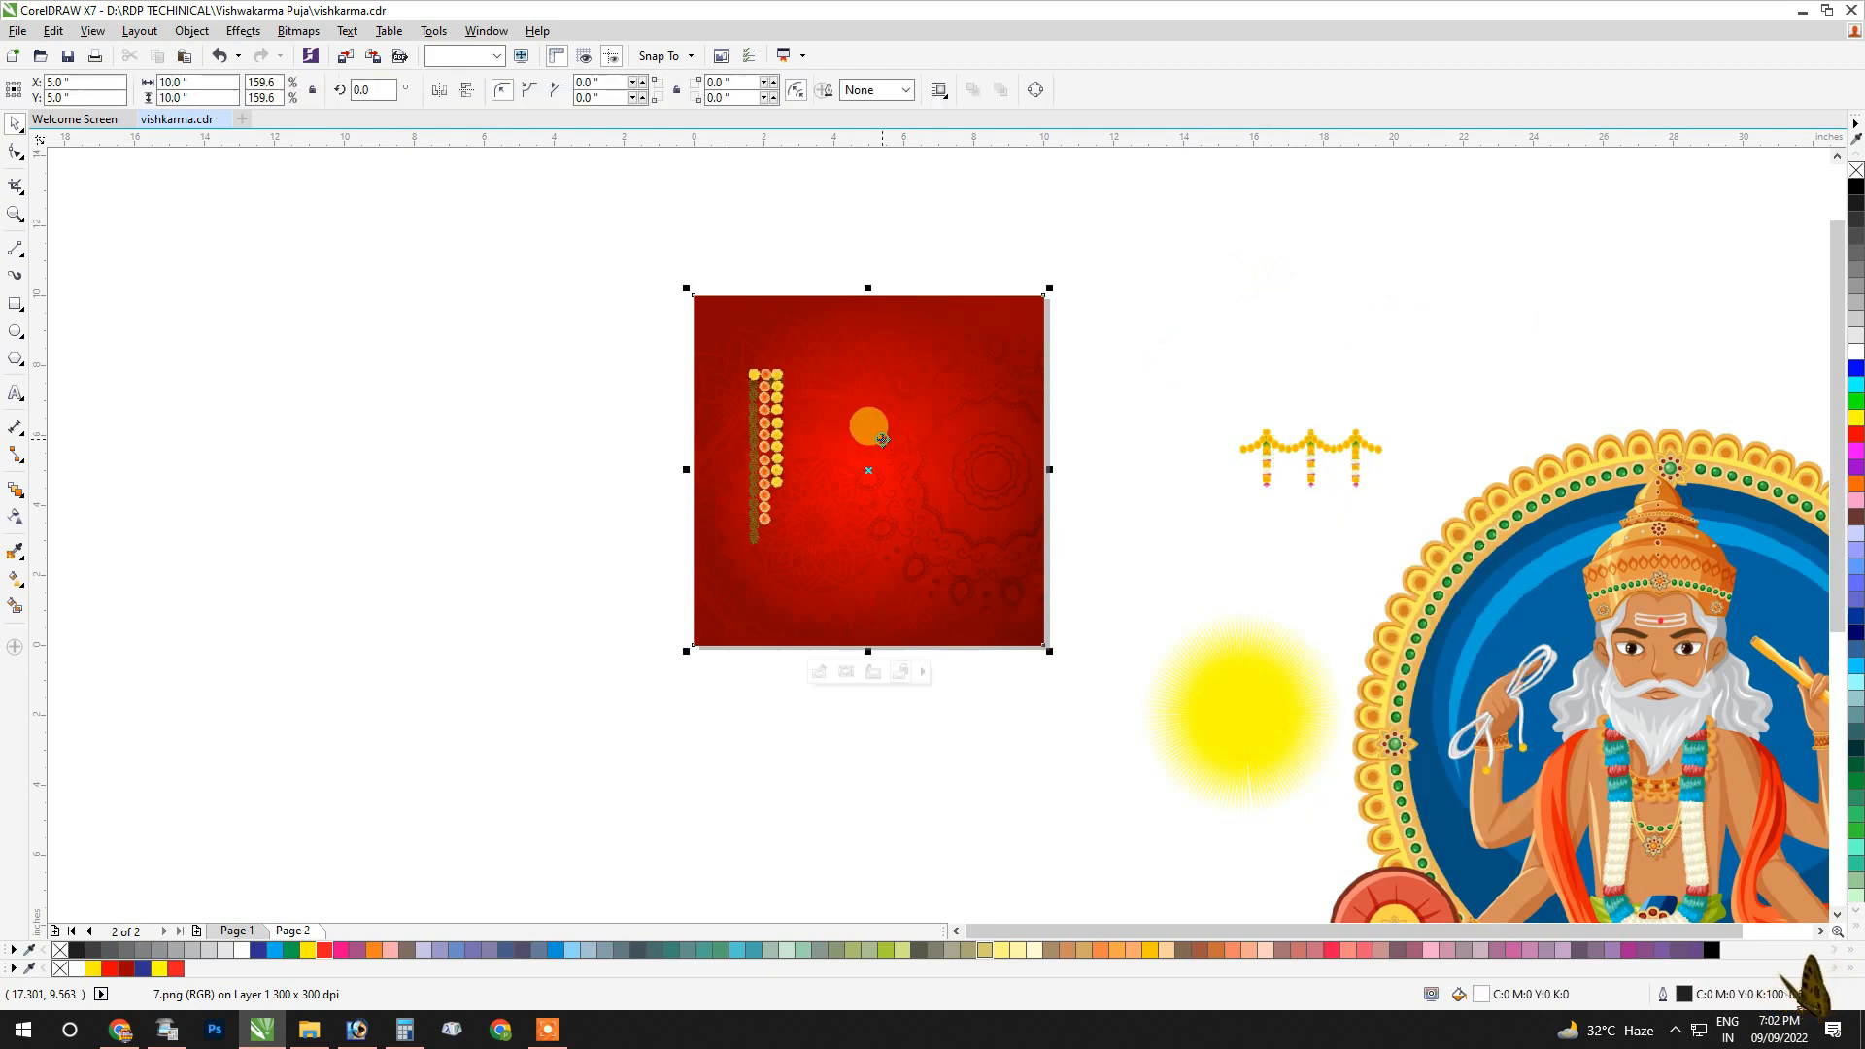
Edit the PowerClip contents and move the hanging flower garland into the square's top-left corner, flush with the top edge.
{"action": "left_click", "coordinate": [818, 674]}
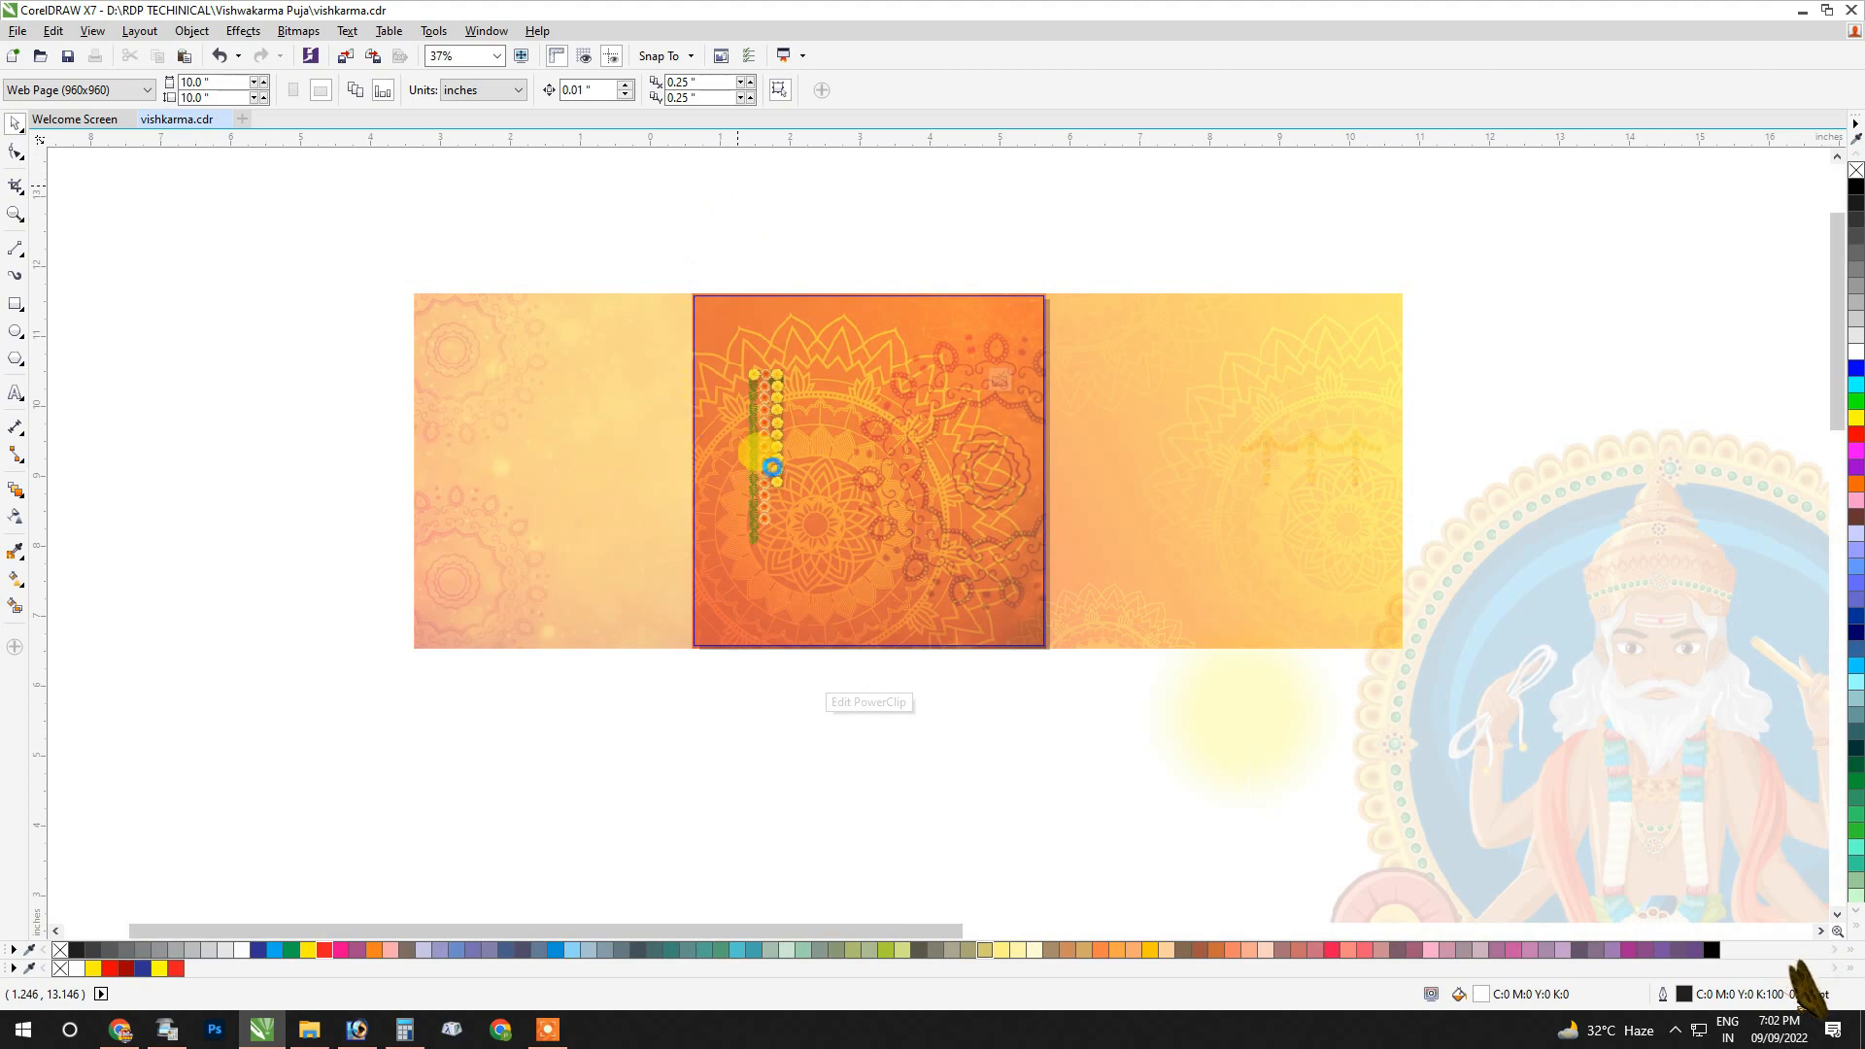
{"action": "scroll", "coordinate": [772, 467], "scroll_direction": "up", "scroll_amount": 3}
{"action": "left_click_drag", "start_coordinate": [777, 551], "coordinate": [706, 434]}
{"action": "scroll", "coordinate": [669, 408], "scroll_direction": "up", "scroll_amount": 2}
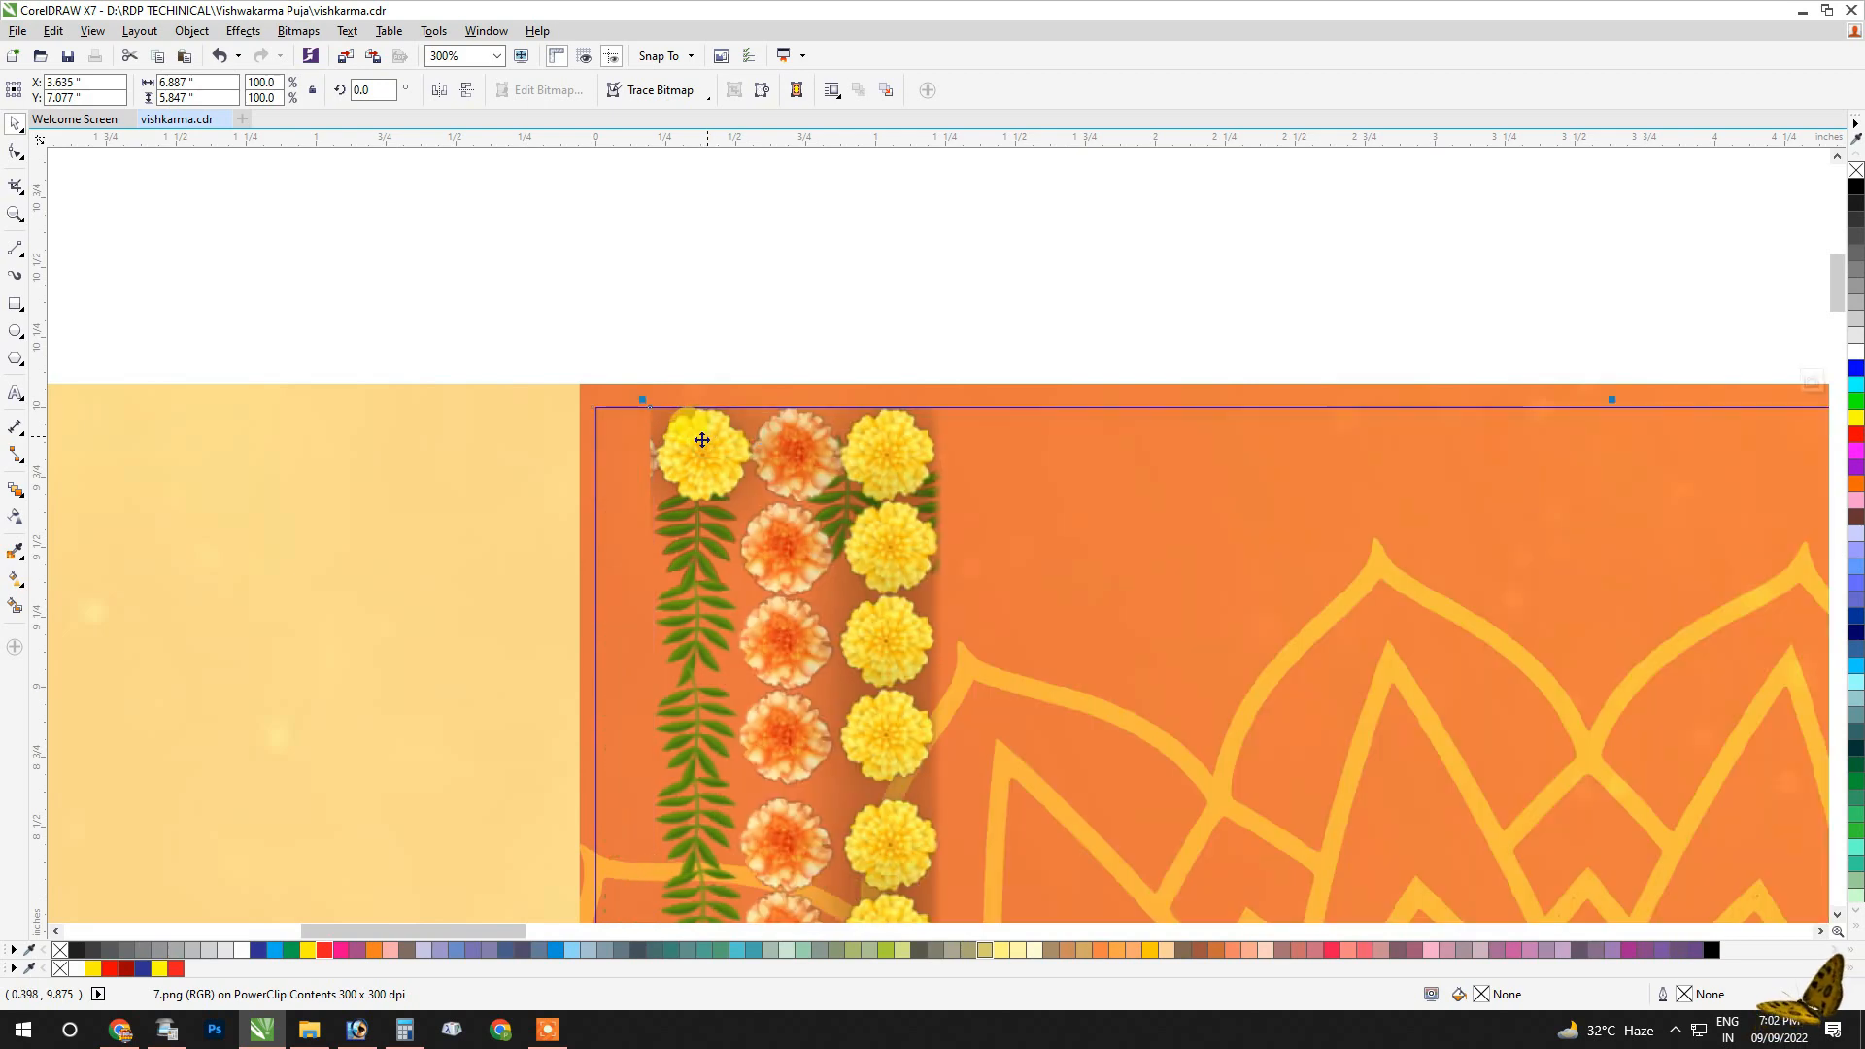
{"action": "left_click", "coordinate": [448, 416]}
{"action": "scroll", "coordinate": [457, 423], "scroll_direction": "down", "scroll_amount": 2}
{"action": "left_click", "coordinate": [620, 321]}
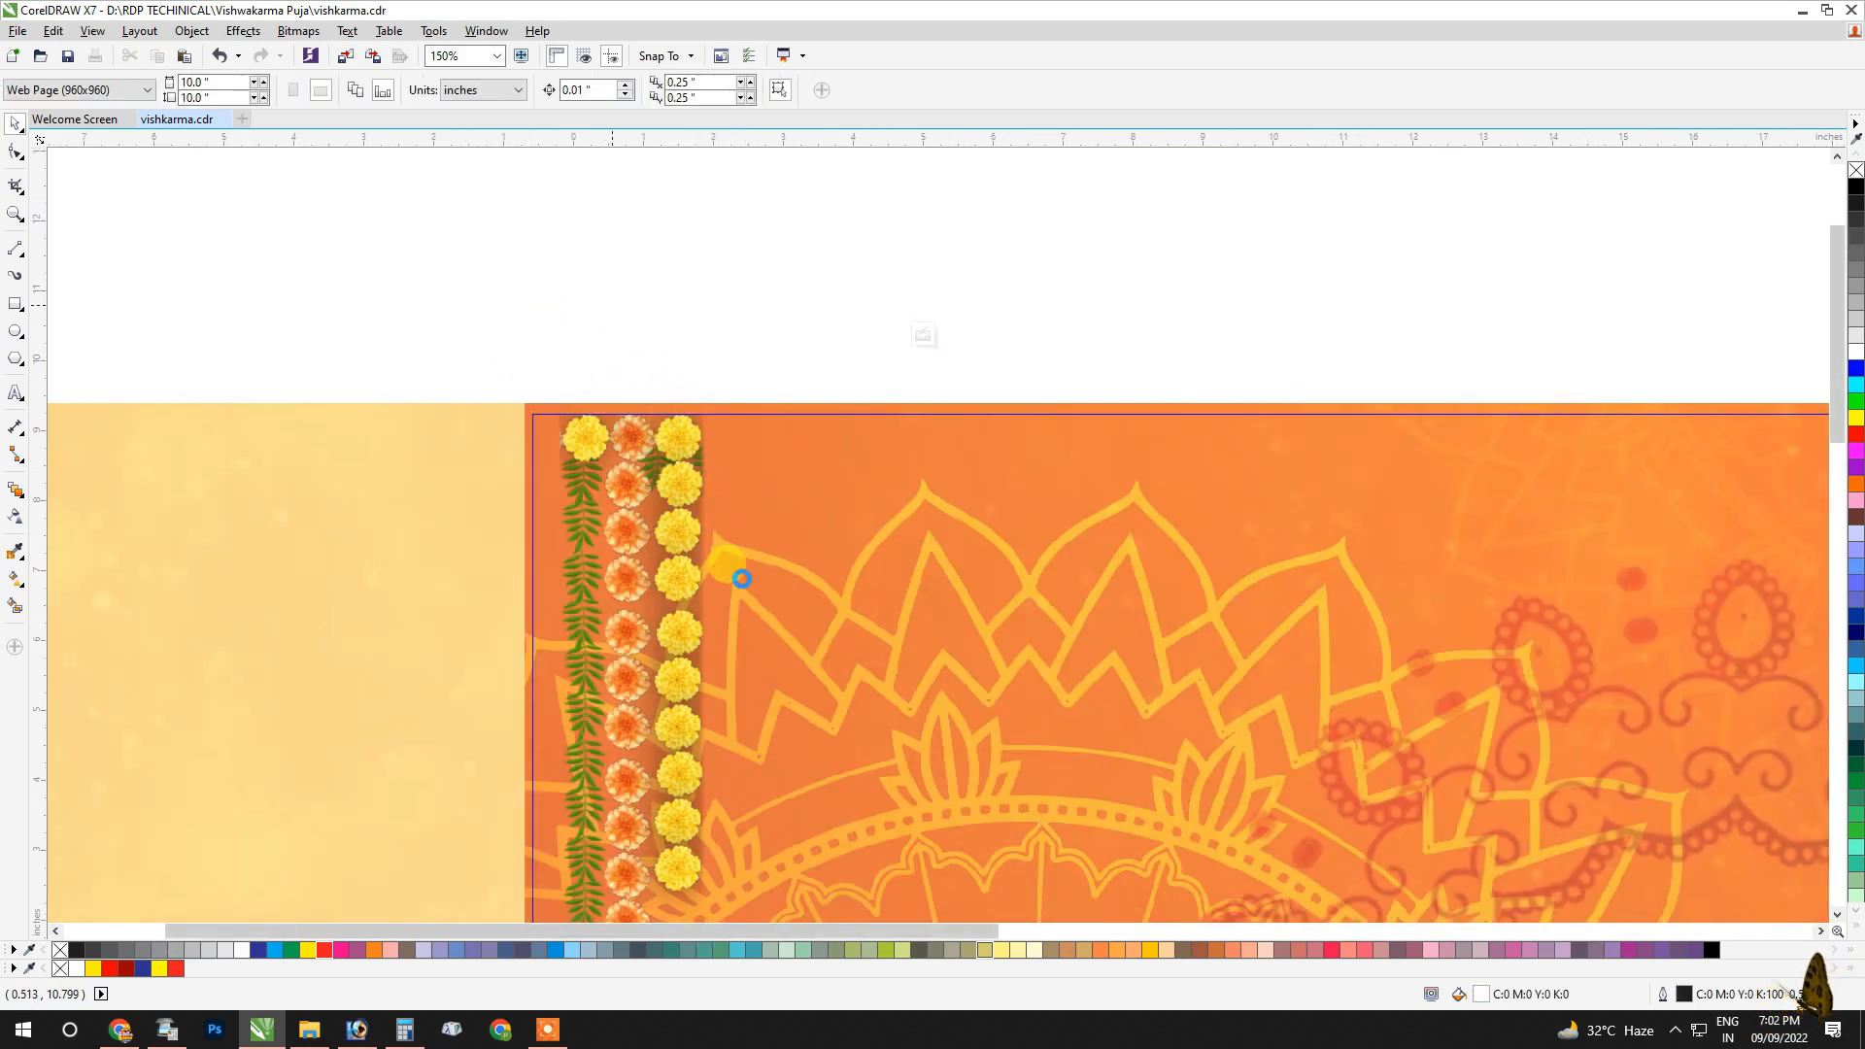
{"action": "scroll", "coordinate": [818, 462], "scroll_direction": "down", "scroll_amount": 2}
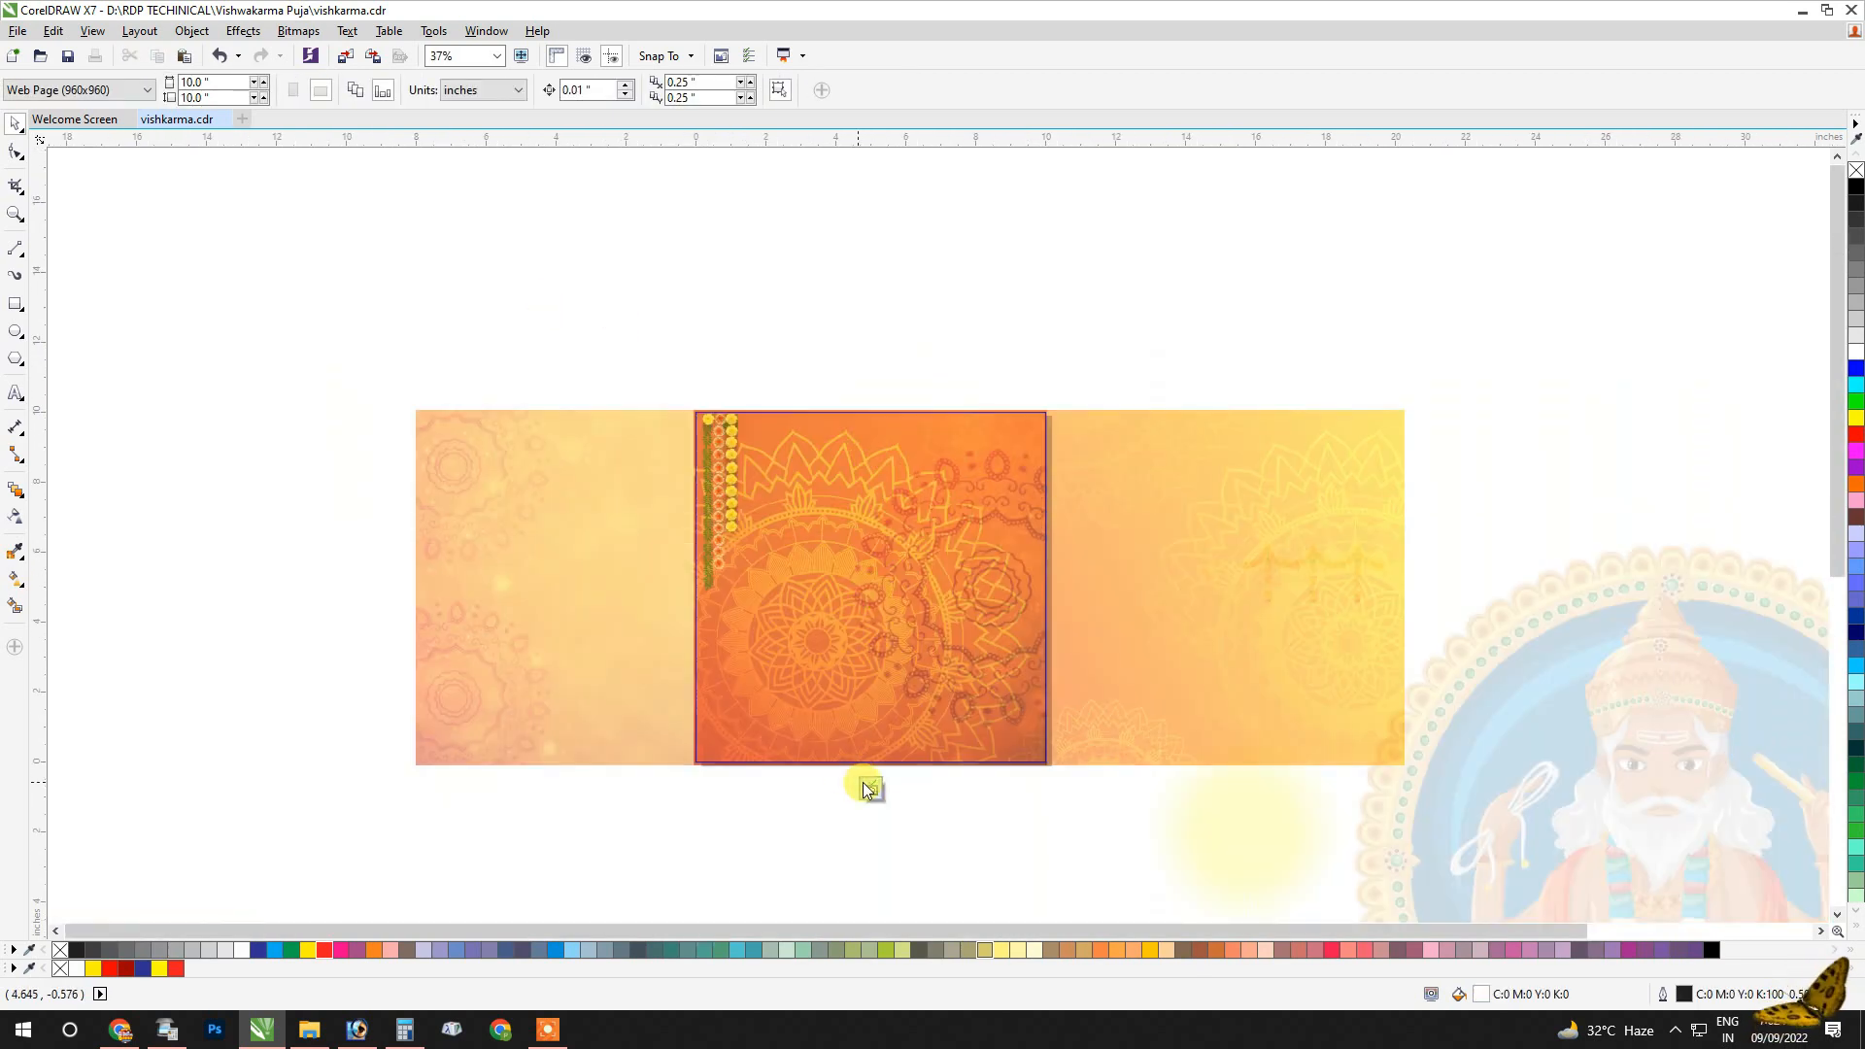
Duplicate the hanging garland 7.png in place and mirror the copy horizontally.
{"action": "left_click", "coordinate": [729, 463]}
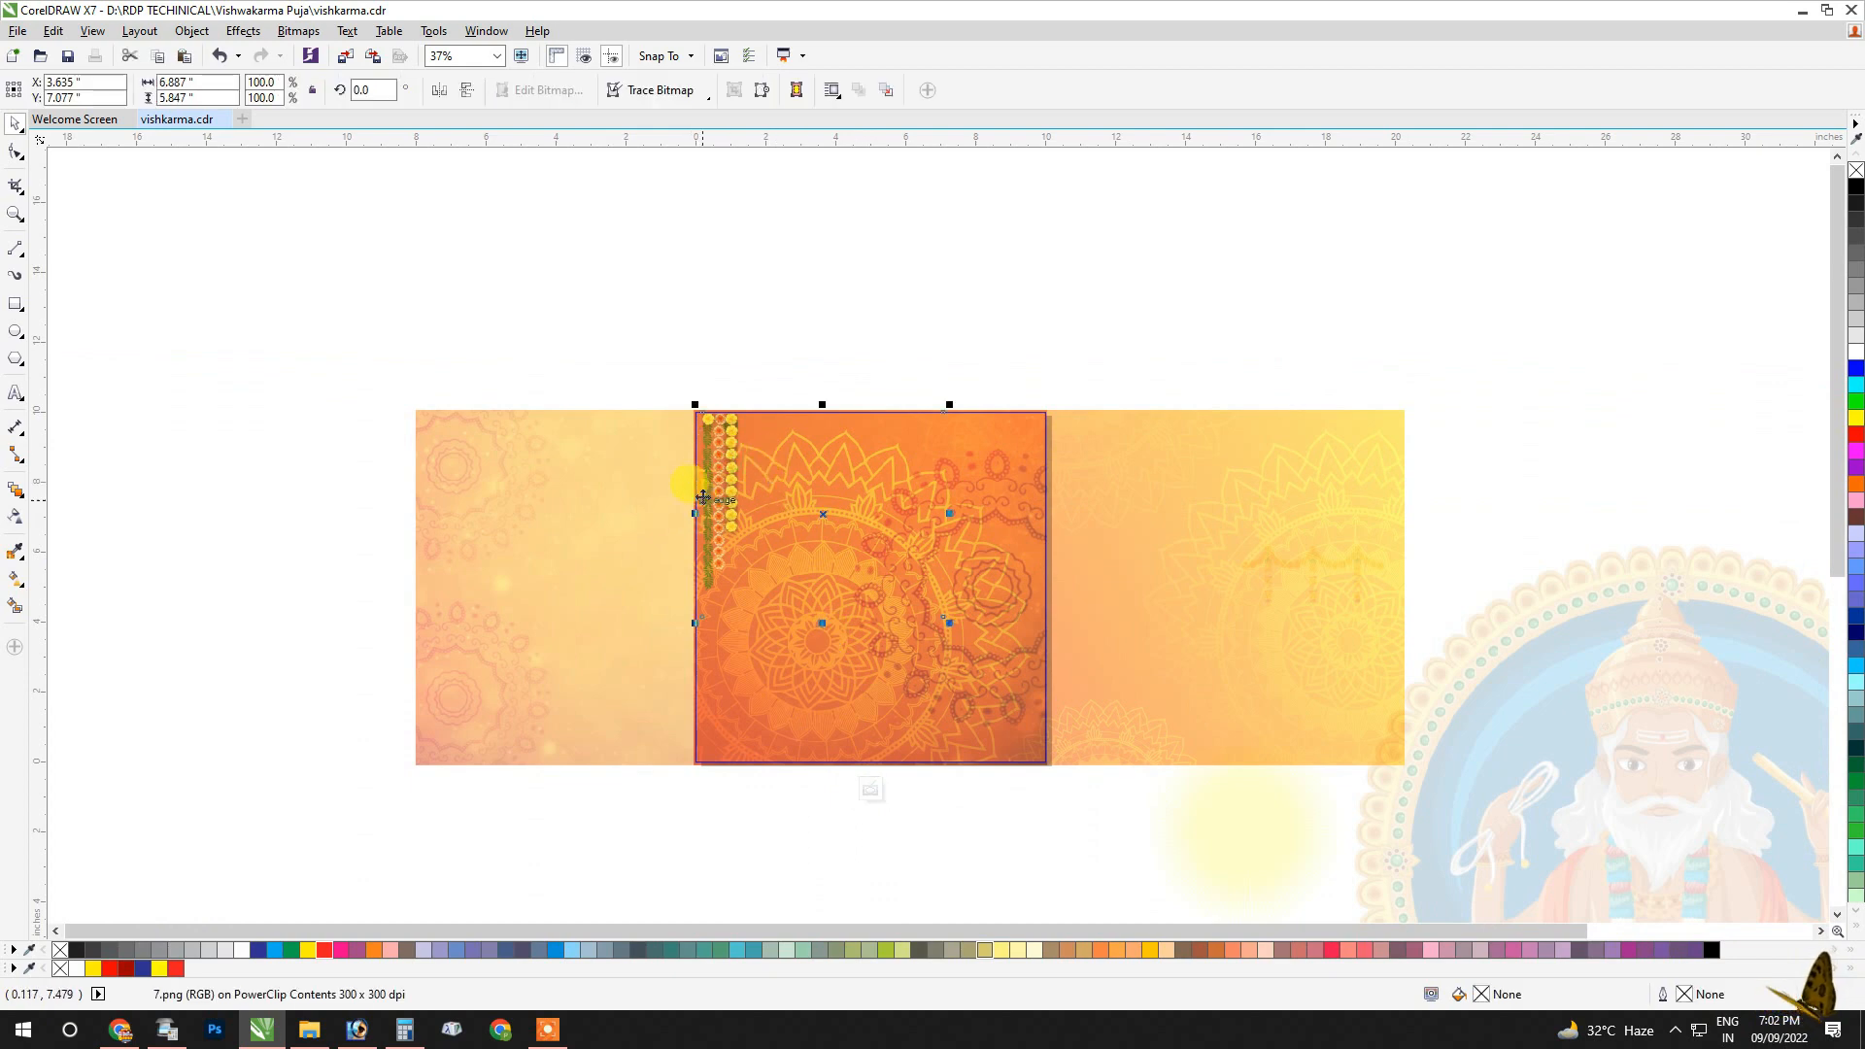
{"action": "right_click", "coordinate": [717, 463]}
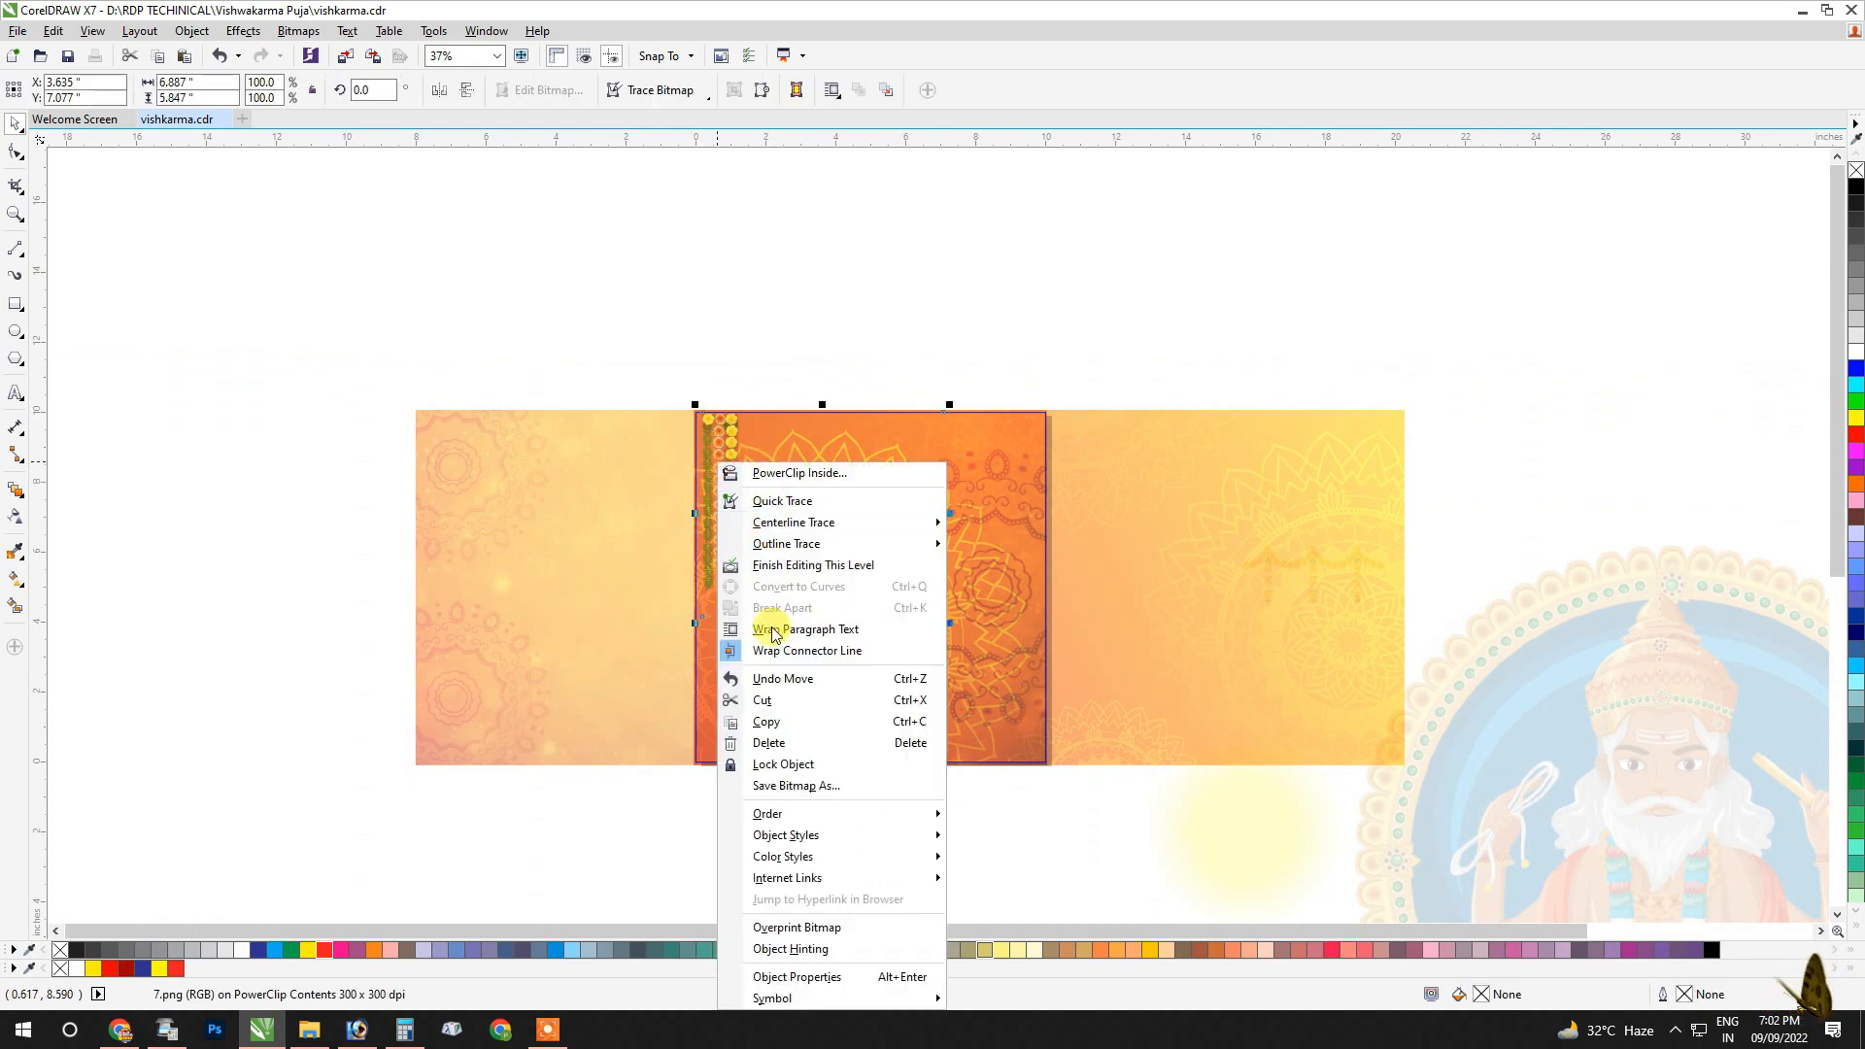
{"action": "left_click", "coordinate": [778, 721]}
{"action": "right_click", "coordinate": [810, 294]}
{"action": "left_click", "coordinate": [855, 421]}
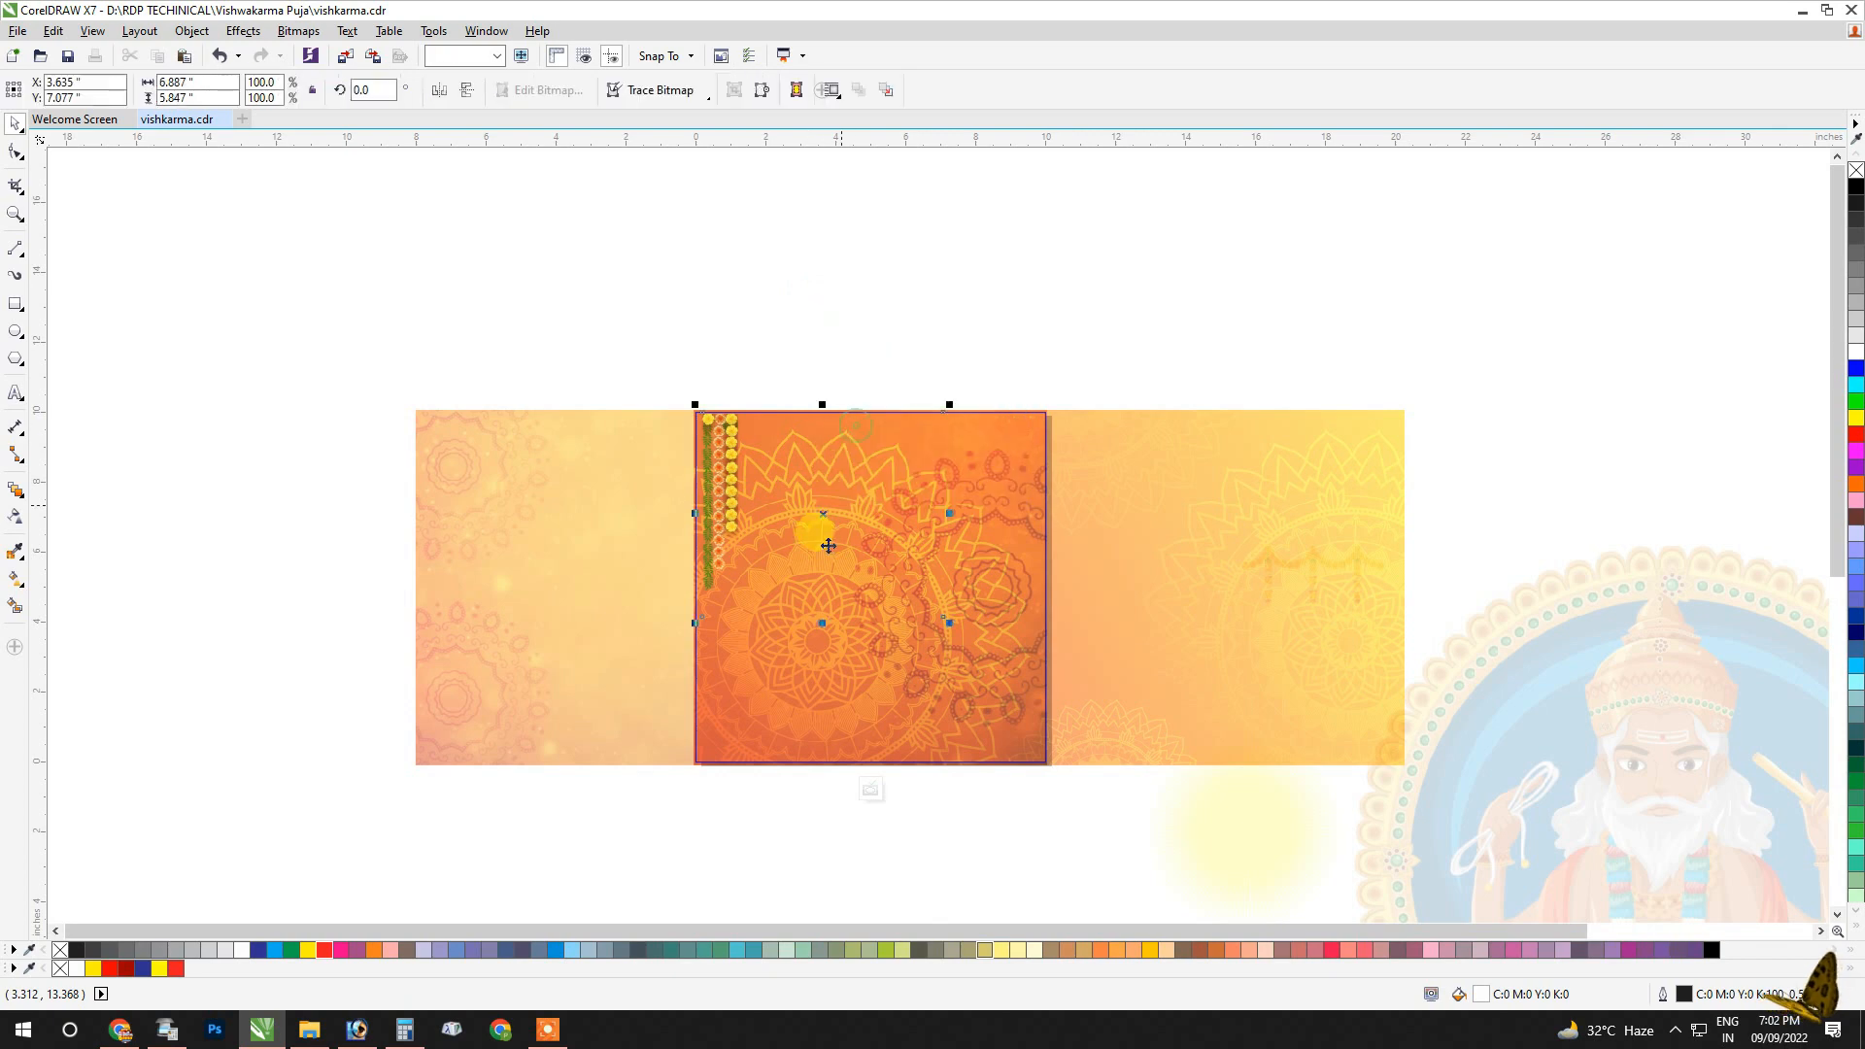
{"action": "left_click", "coordinate": [438, 89]}
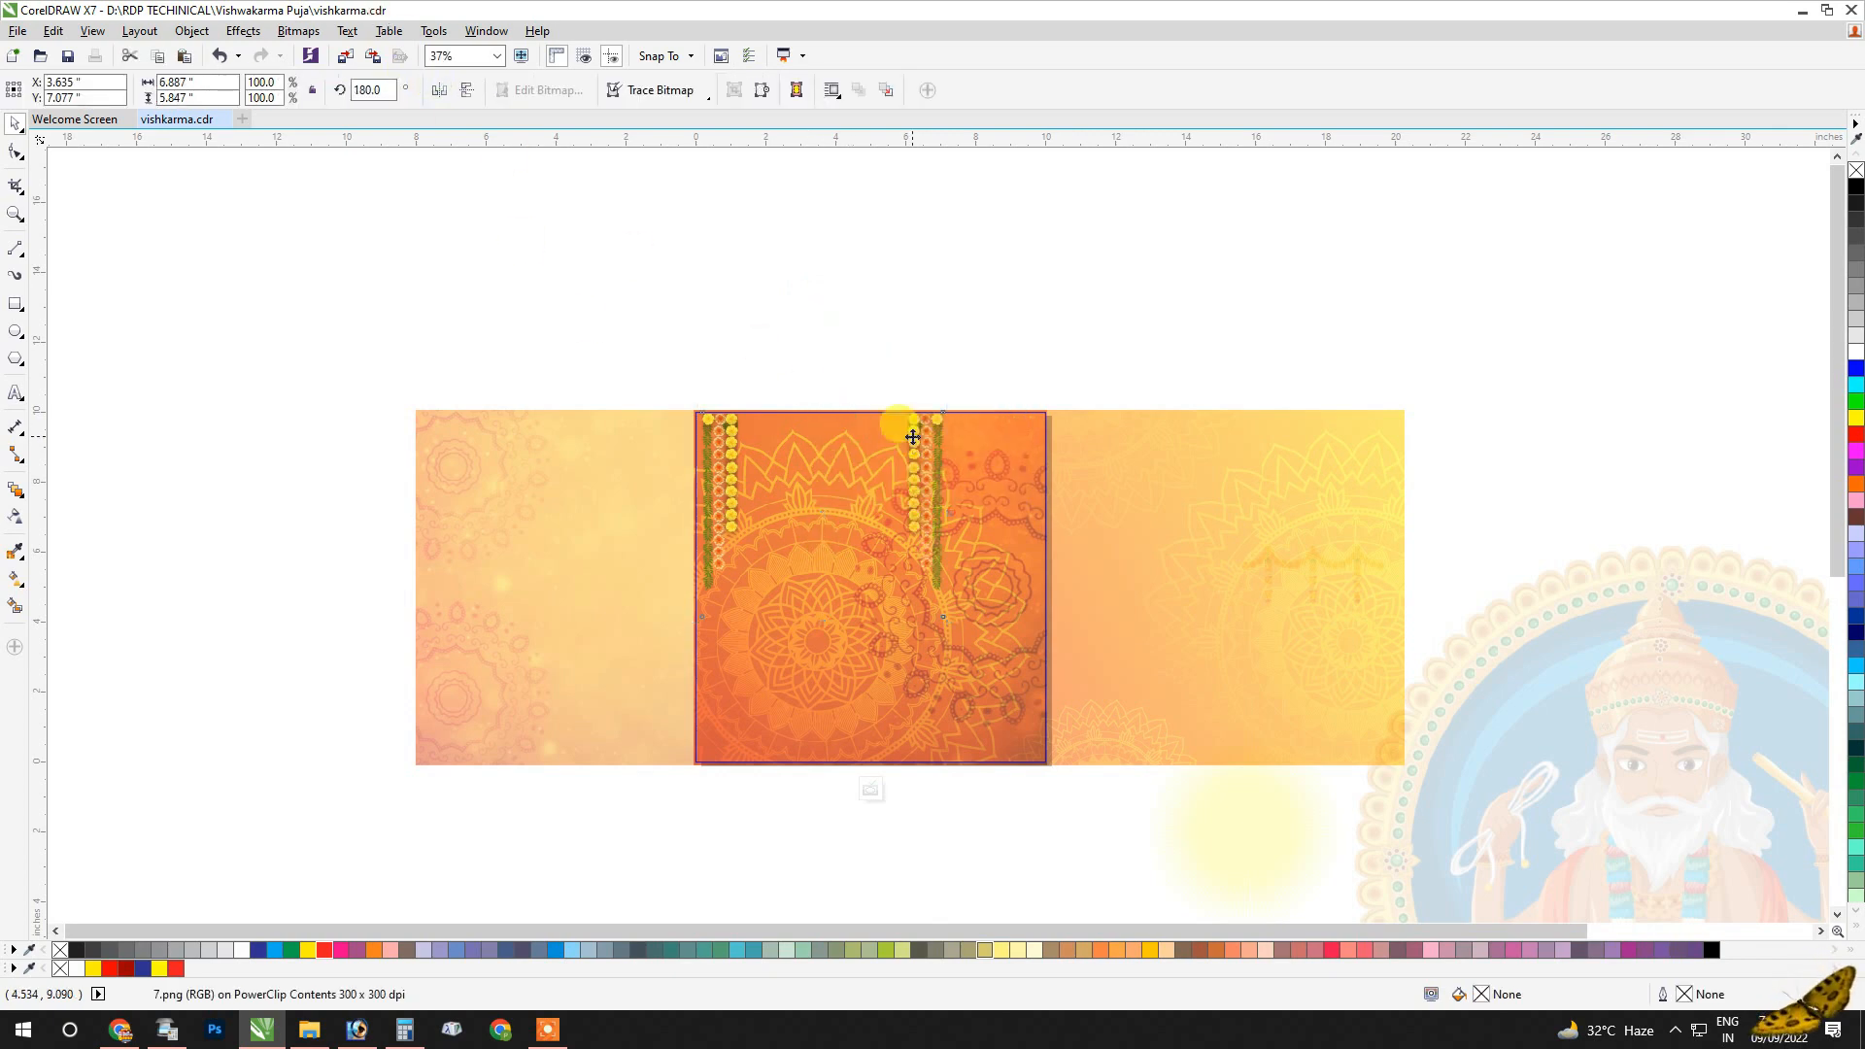
Move the mirrored hanging garland into the square's top-right corner and finish editing the PowerClip contents.
{"action": "left_click_drag", "start_coordinate": [913, 437], "coordinate": [1030, 425]}
{"action": "scroll", "coordinate": [1030, 424], "scroll_direction": "up", "scroll_amount": 5}
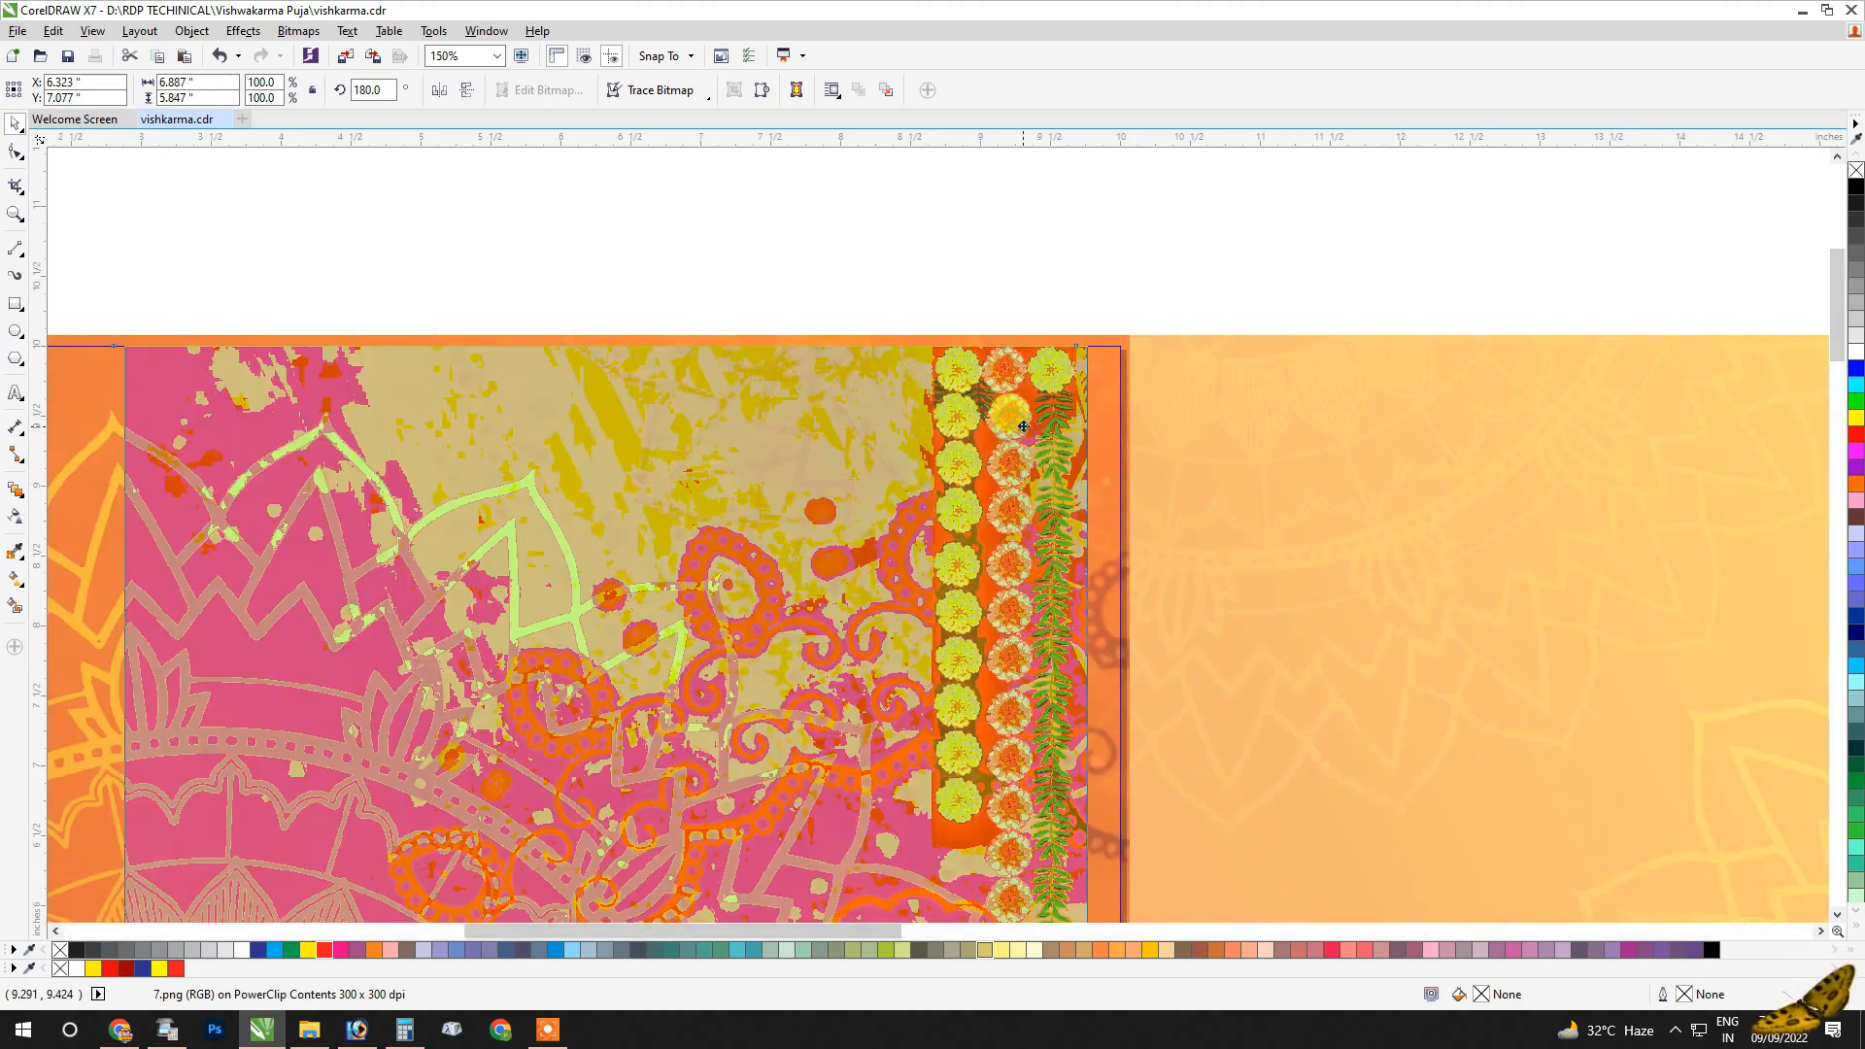
{"action": "left_click", "coordinate": [1117, 254], "text": "ctrl"}
Move the small marigold garland 3.png to the square's top edge so its end overlaps the right hanging garland.
{"action": "scroll", "coordinate": [1125, 260], "scroll_direction": "down", "scroll_amount": 3}
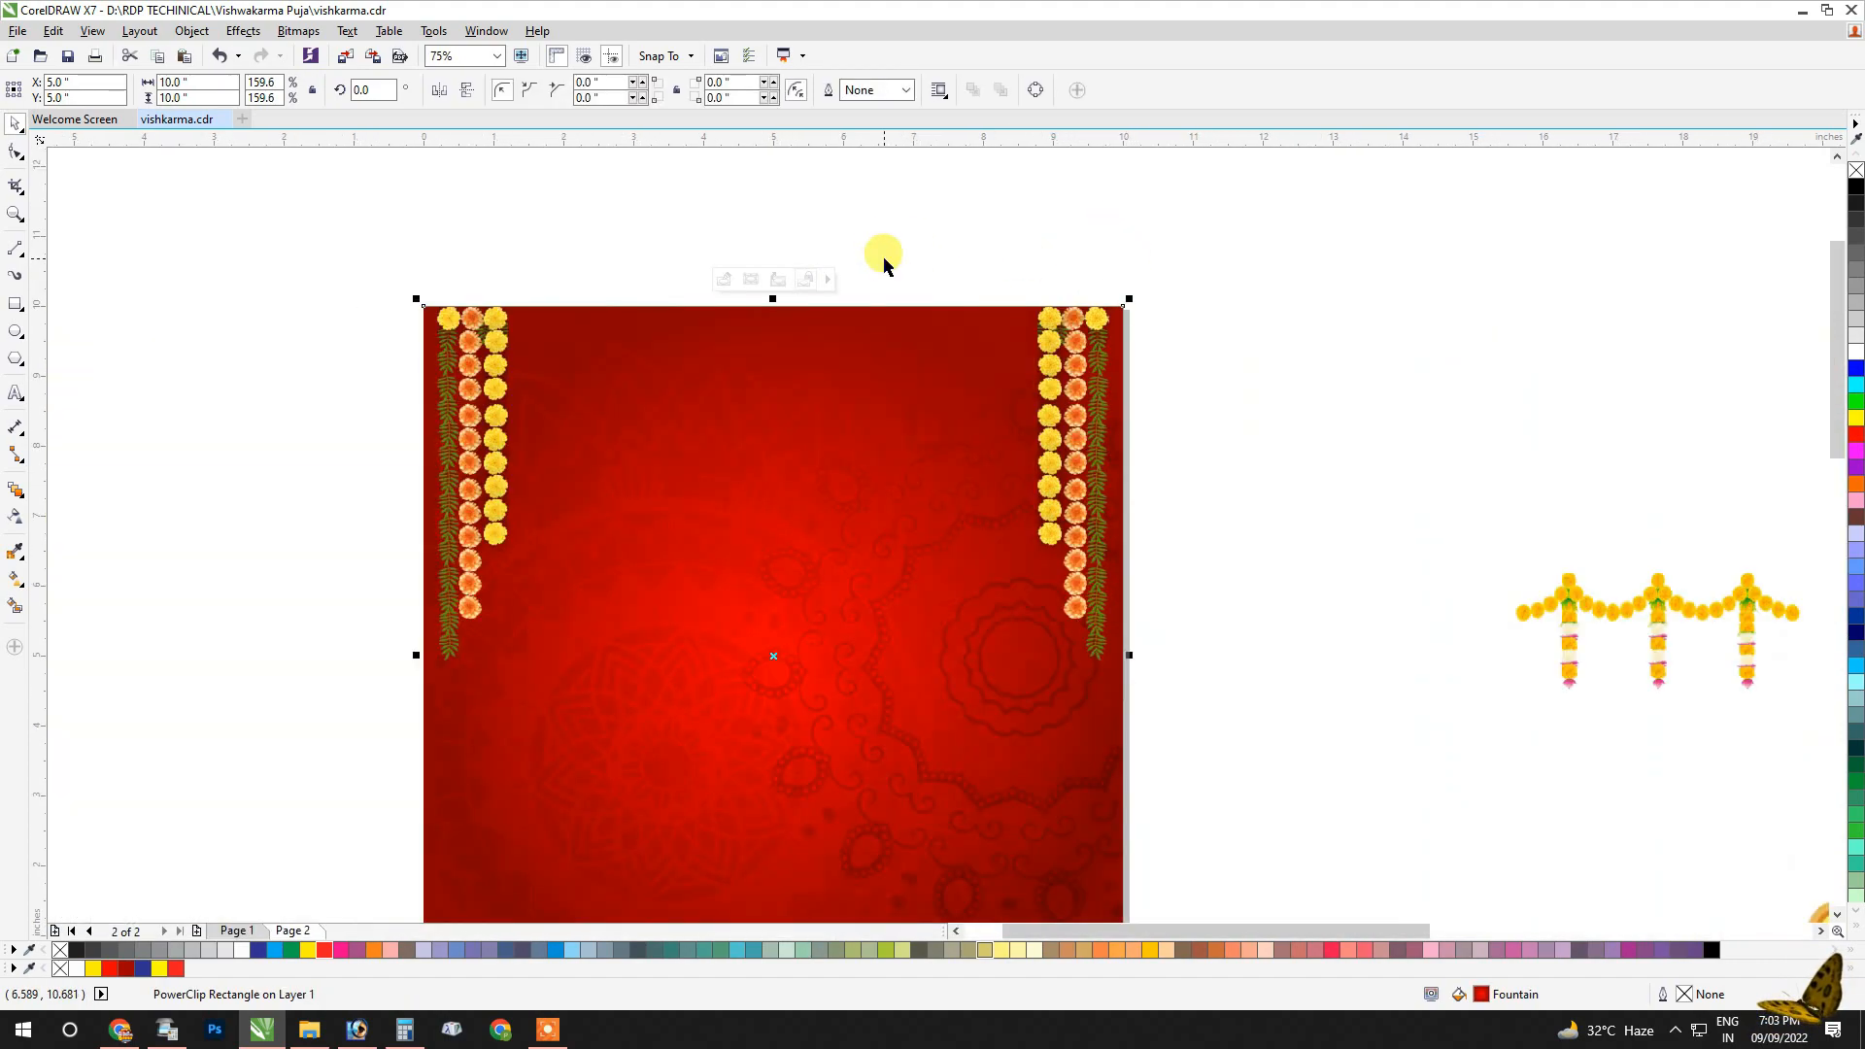
{"action": "left_click_drag", "start_coordinate": [1597, 623], "coordinate": [803, 344]}
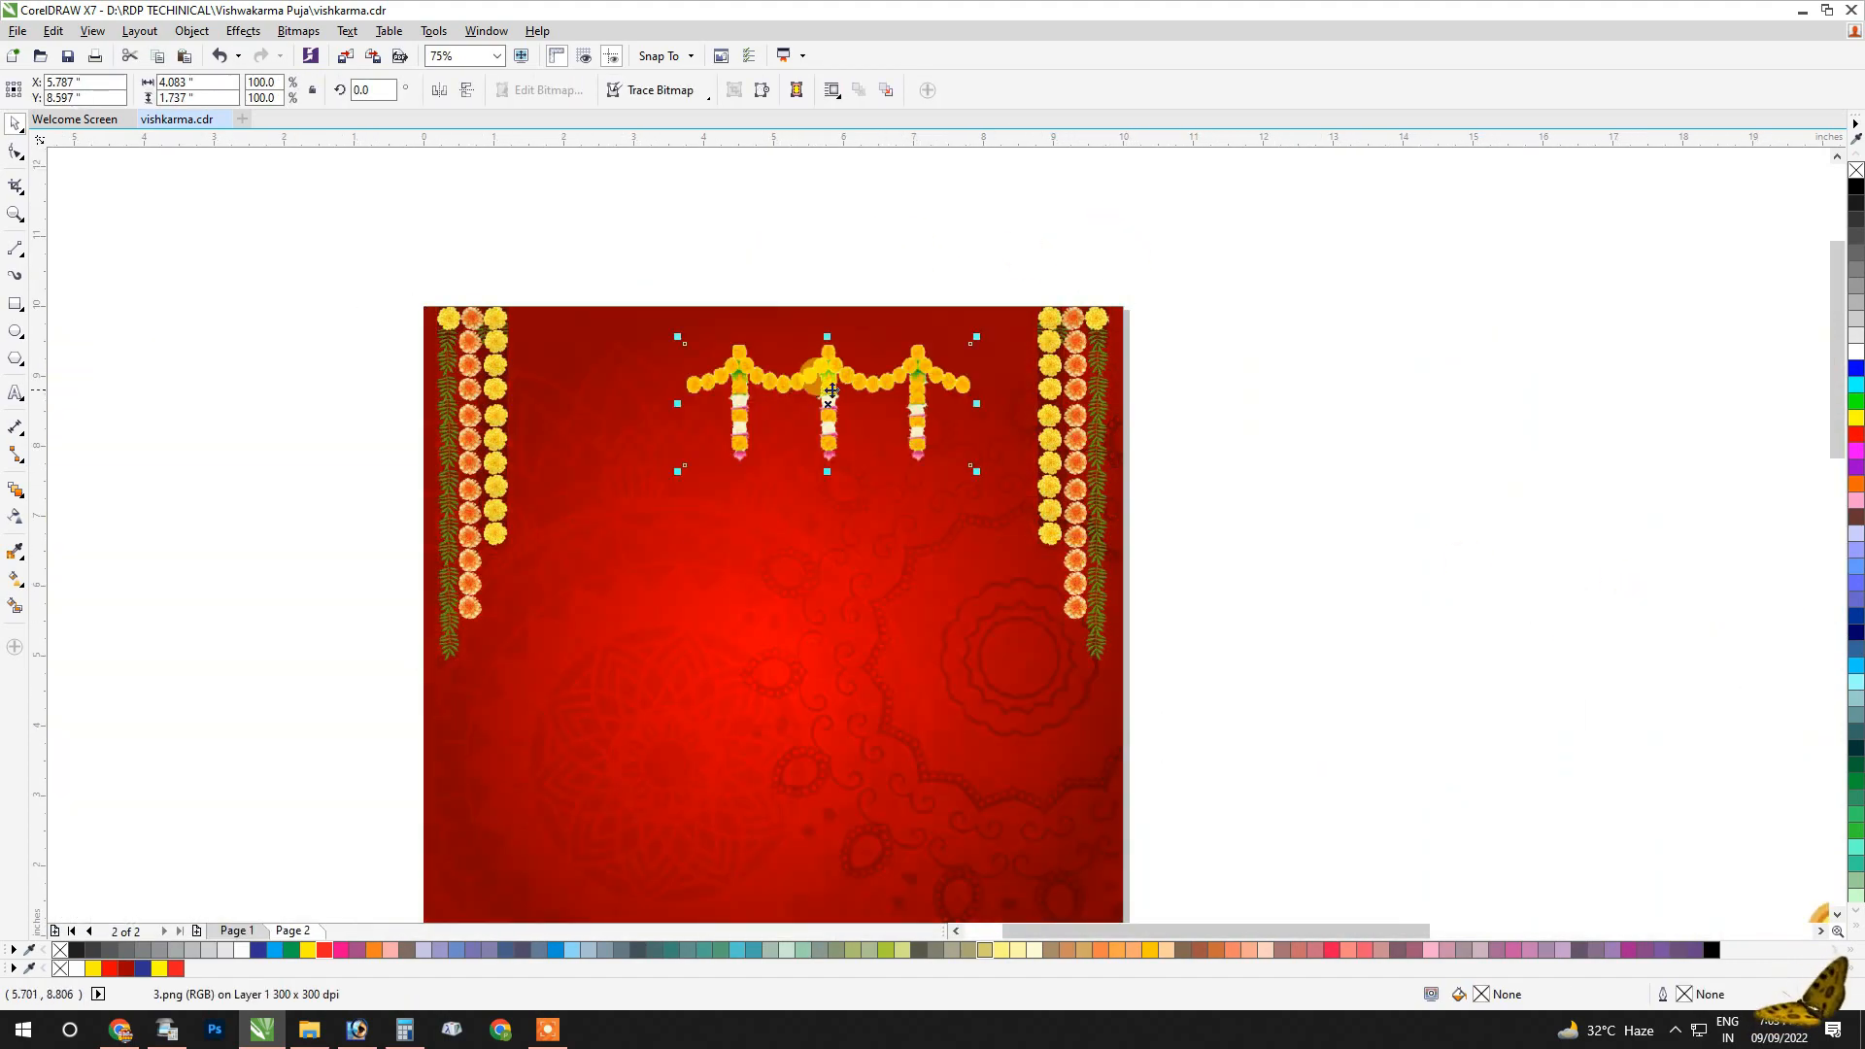
{"action": "scroll", "coordinate": [927, 333], "scroll_direction": "up", "scroll_amount": 3}
{"action": "left_click_drag", "start_coordinate": [995, 333], "coordinate": [1010, 322]}
{"action": "scroll", "coordinate": [1010, 321], "scroll_direction": "up", "scroll_amount": 3}
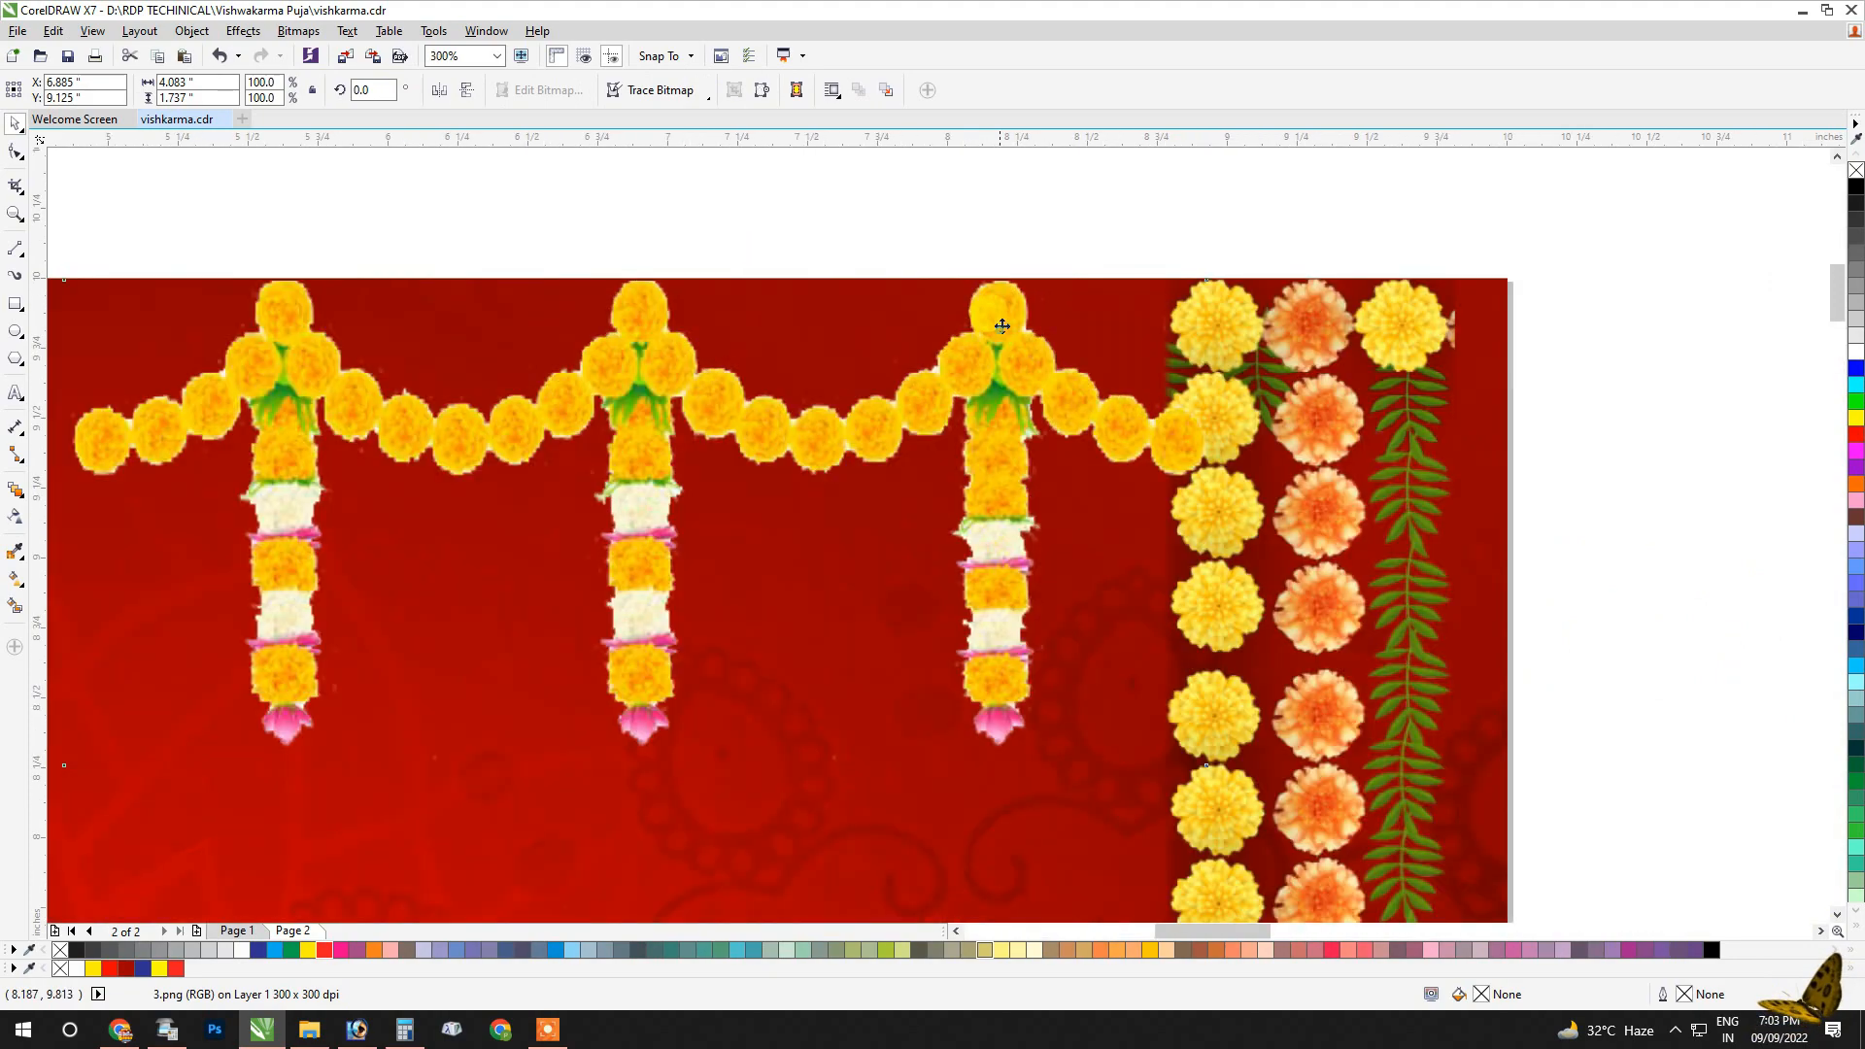
PowerClip the small marigold garland 3.png inside the red square.
{"action": "right_click", "coordinate": [1014, 315]}
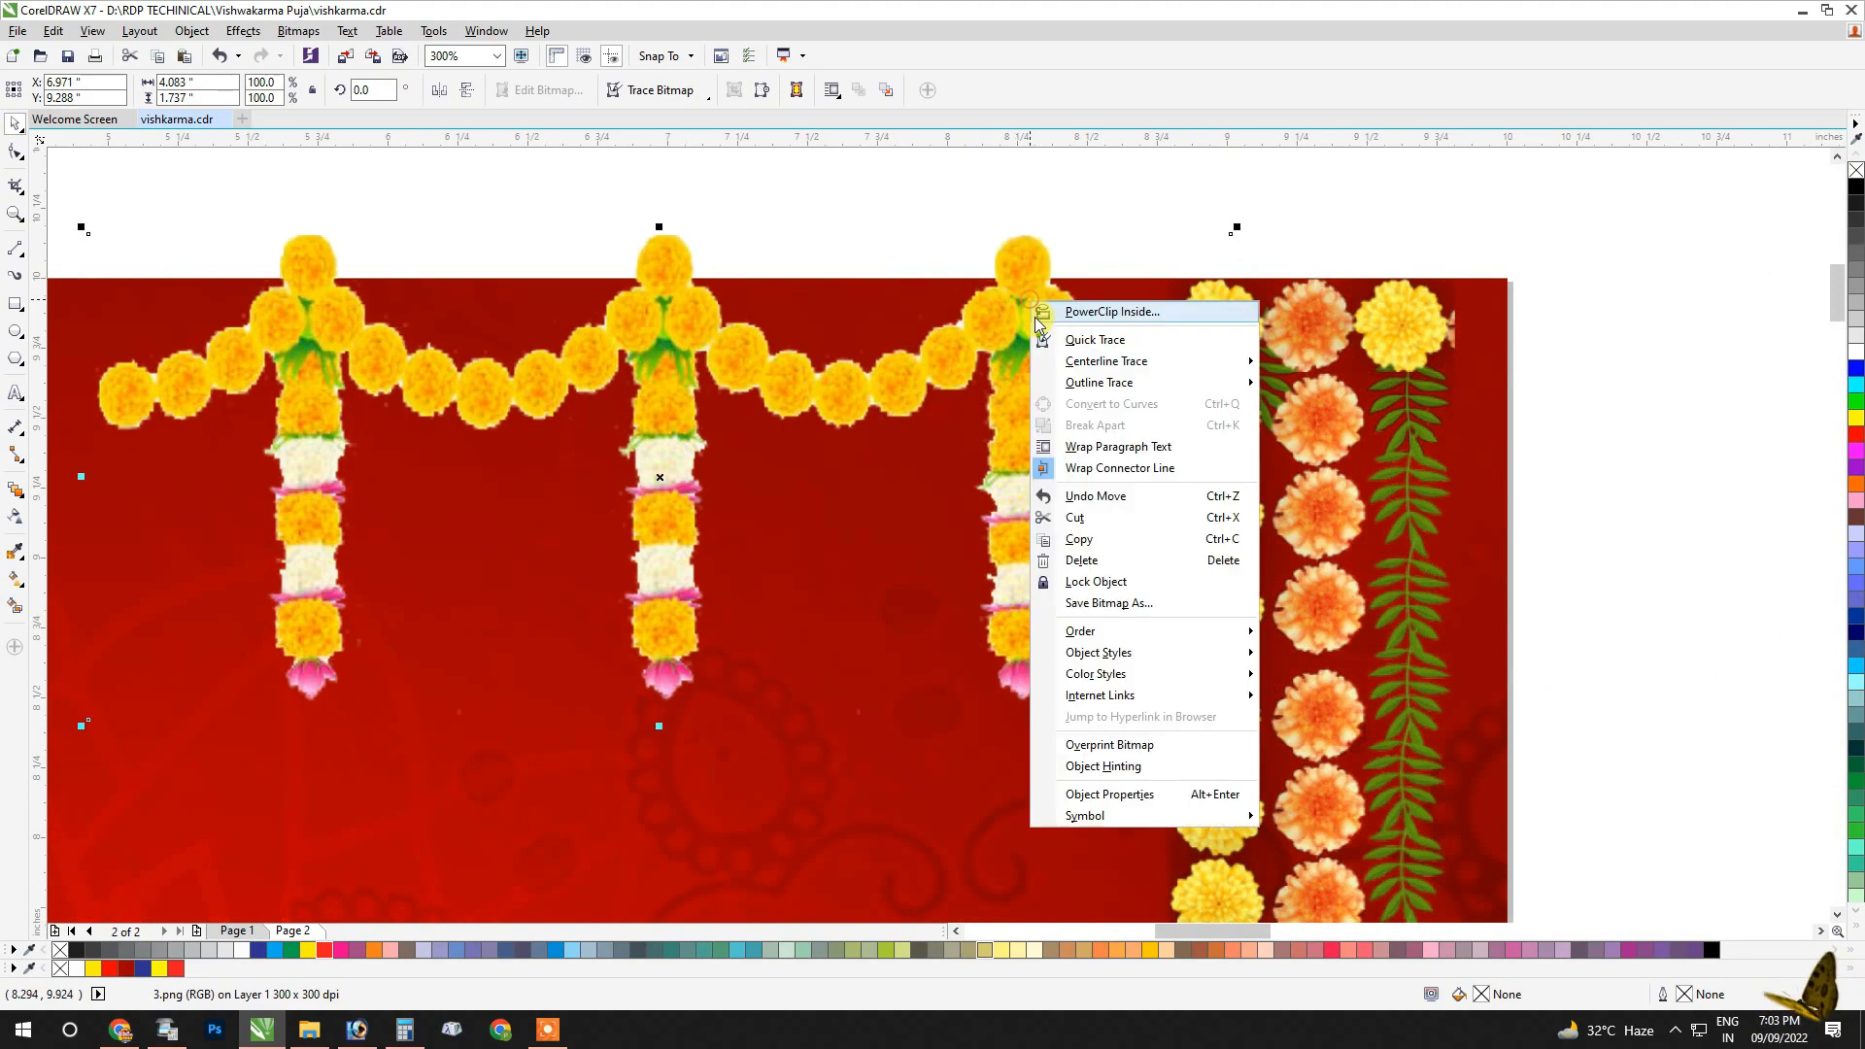
{"action": "left_click", "coordinate": [1033, 304]}
{"action": "left_click", "coordinate": [949, 825]}
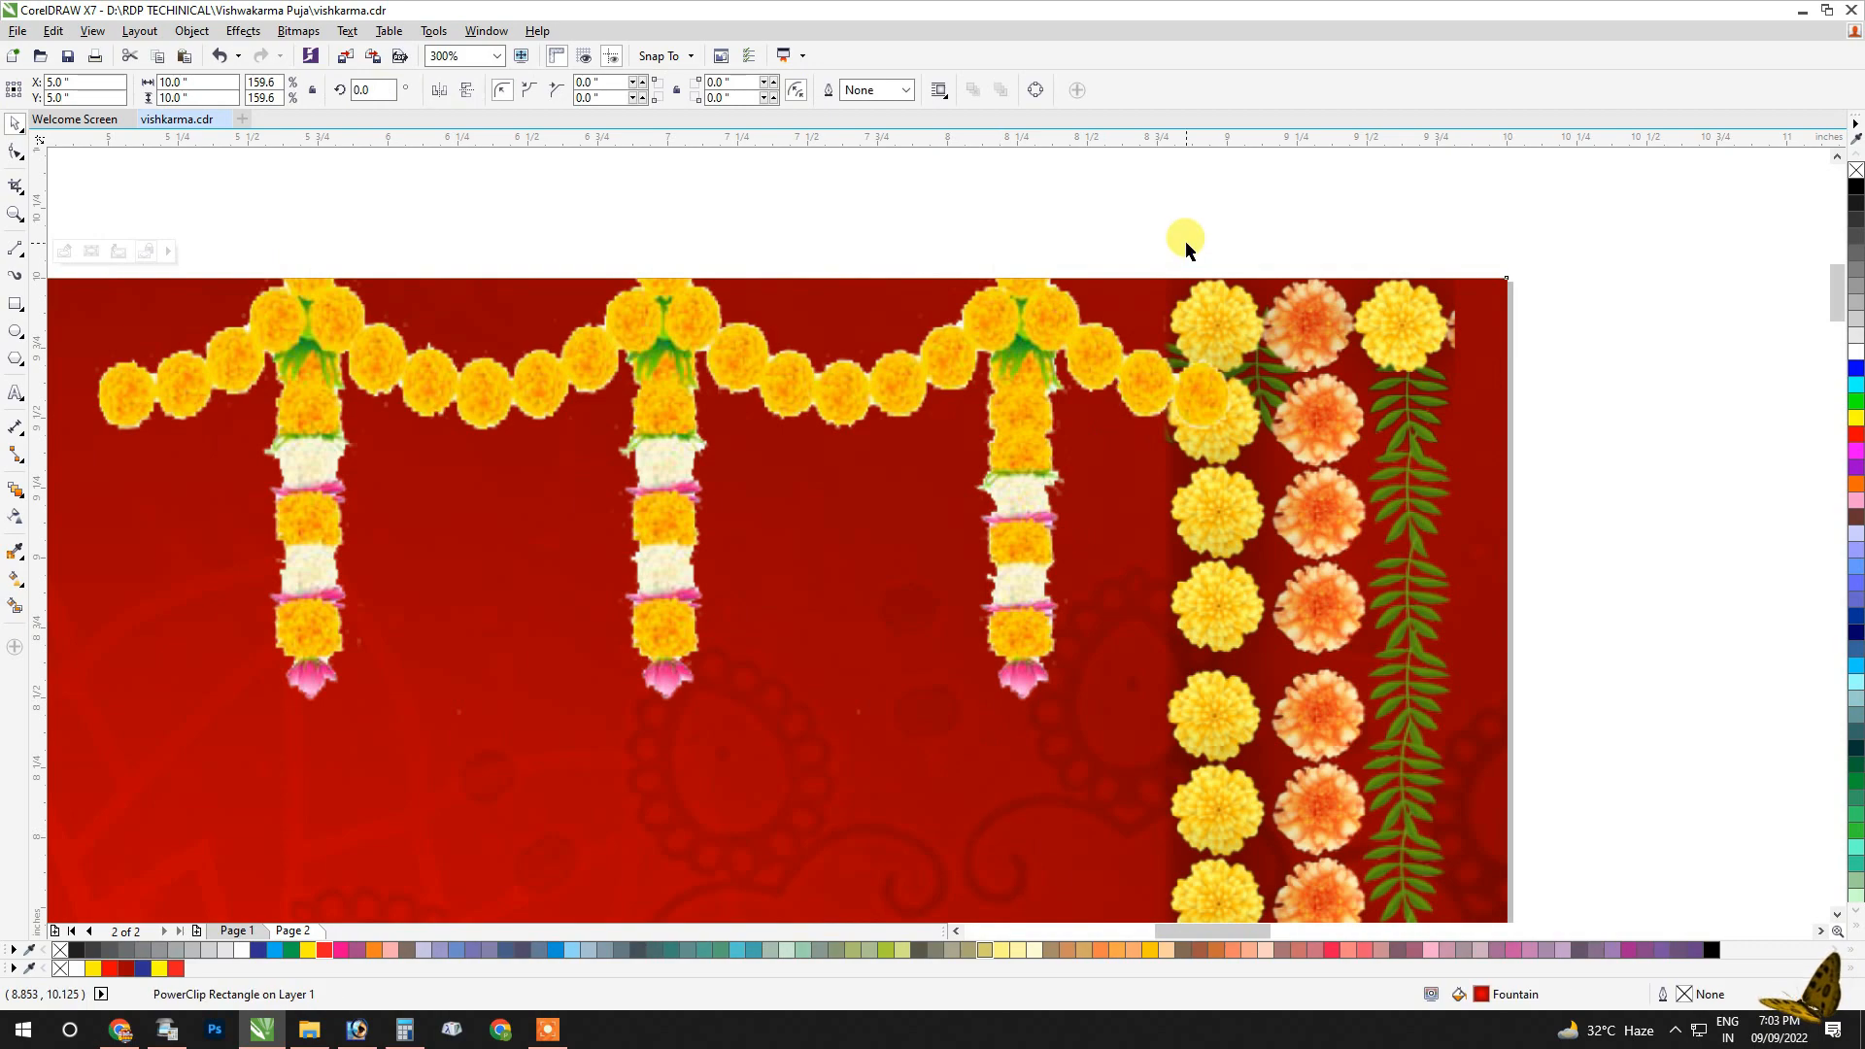
Edit the PowerClip contents and place a horizontally mirrored copy of the marigold garland beside the original along the top edge.
{"action": "scroll", "coordinate": [1185, 245], "scroll_direction": "down", "scroll_amount": 3}
{"action": "scroll", "coordinate": [1119, 284], "scroll_direction": "up", "scroll_amount": 3}
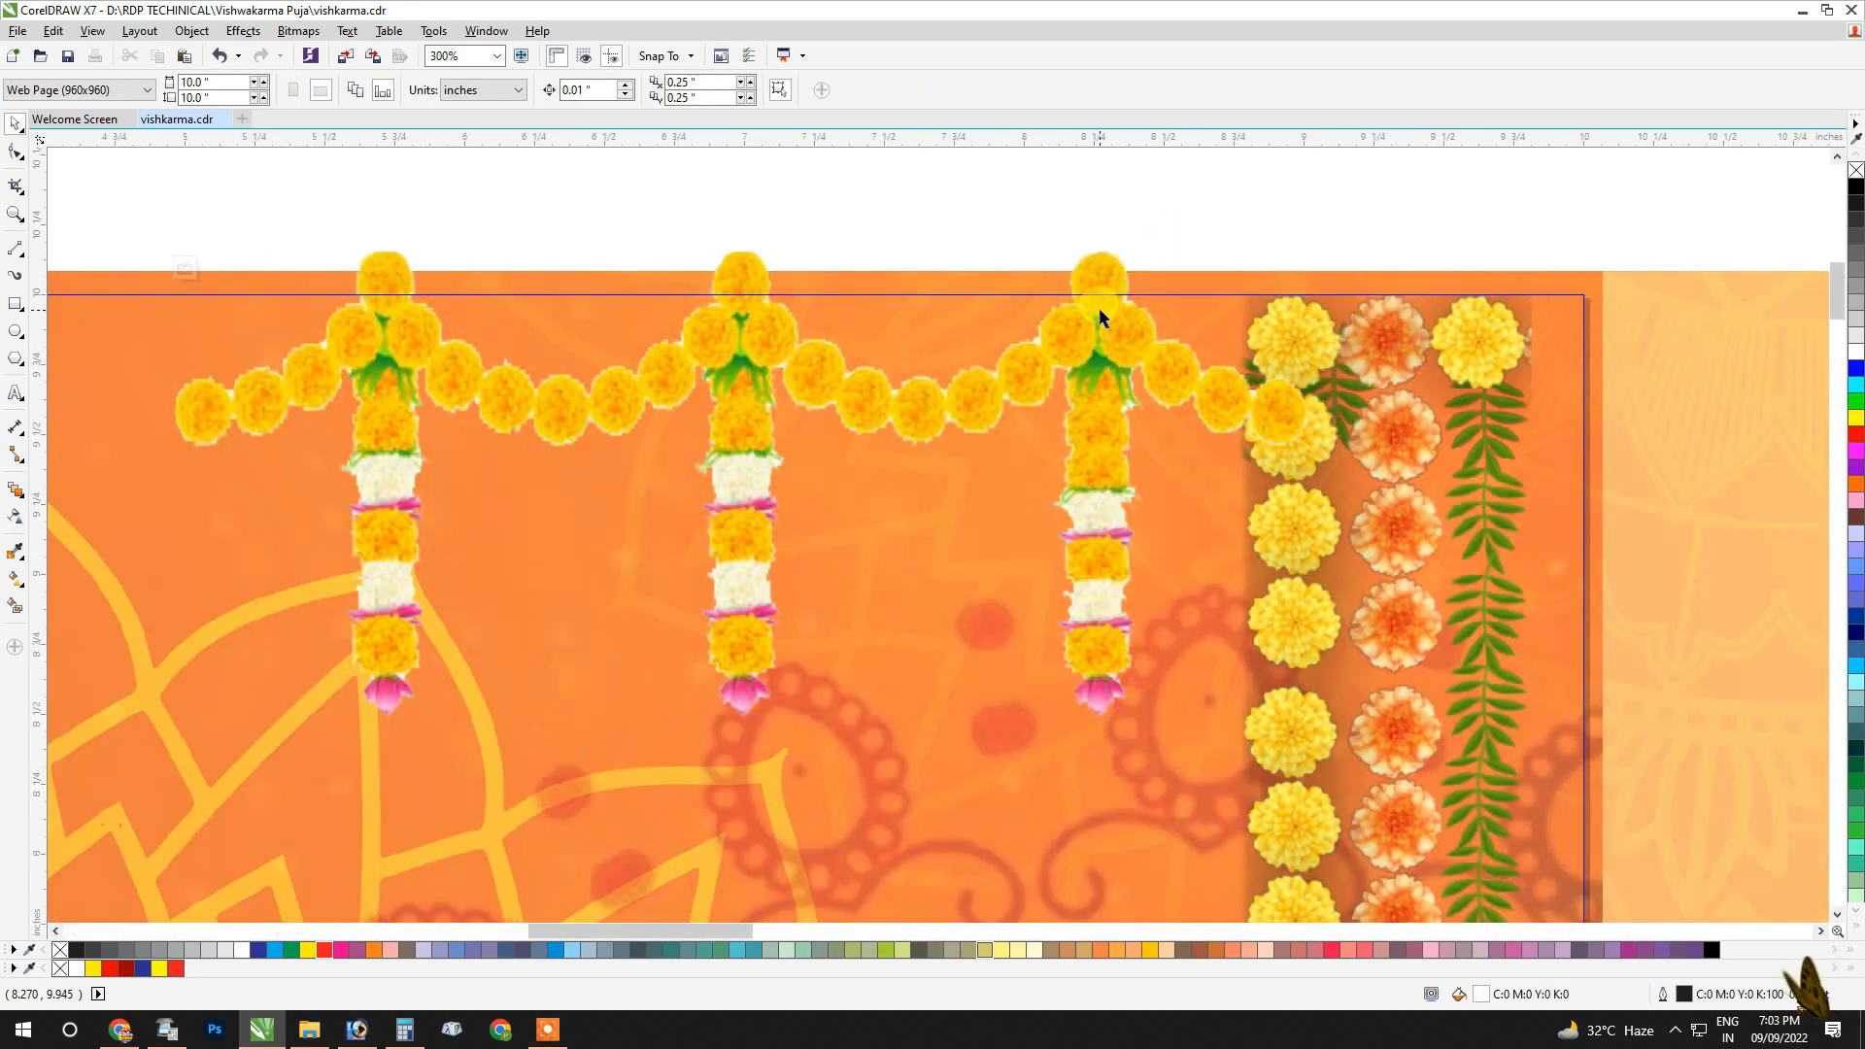
{"action": "left_click_drag", "start_coordinate": [1271, 428], "coordinate": [156, 473]}
{"action": "scroll", "coordinate": [1308, 444], "scroll_direction": "down", "scroll_amount": 3}
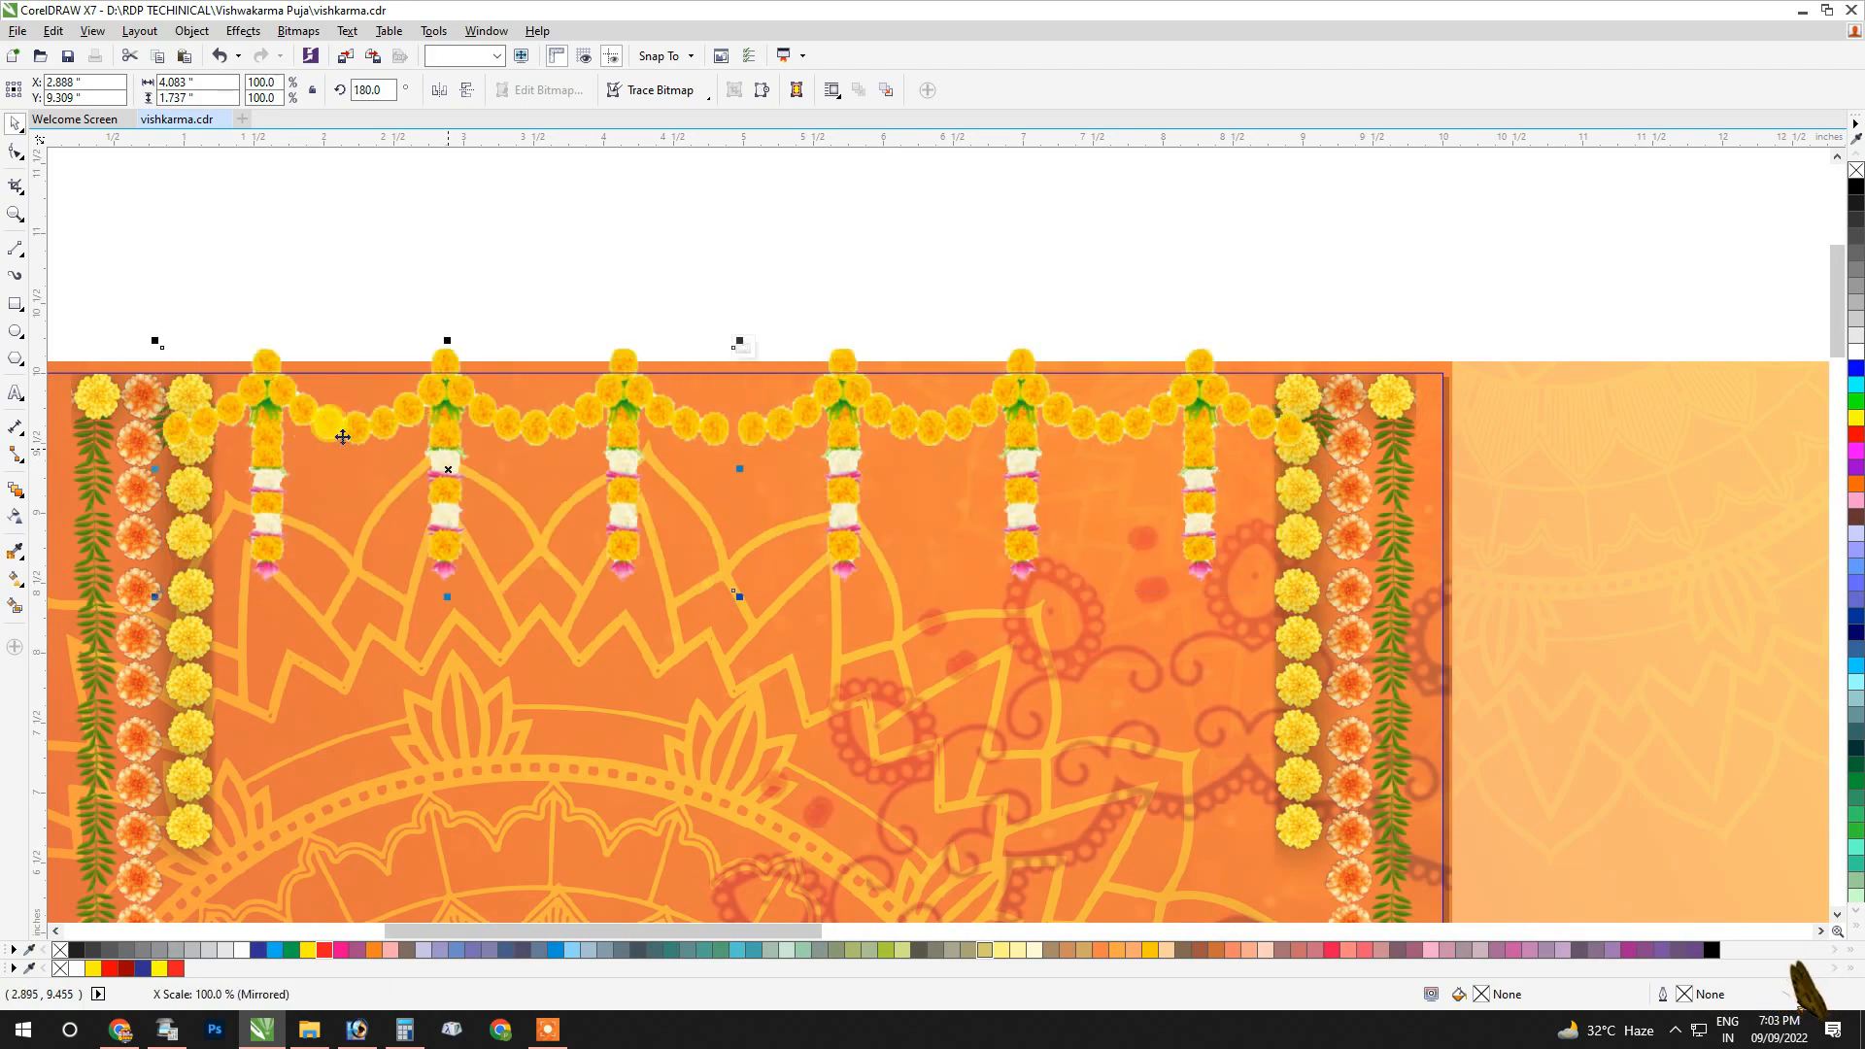
Shift the mirrored marigold garland right to close the gap and join it to the original garland.
{"action": "scroll", "coordinate": [717, 424], "scroll_direction": "up", "scroll_amount": 4}
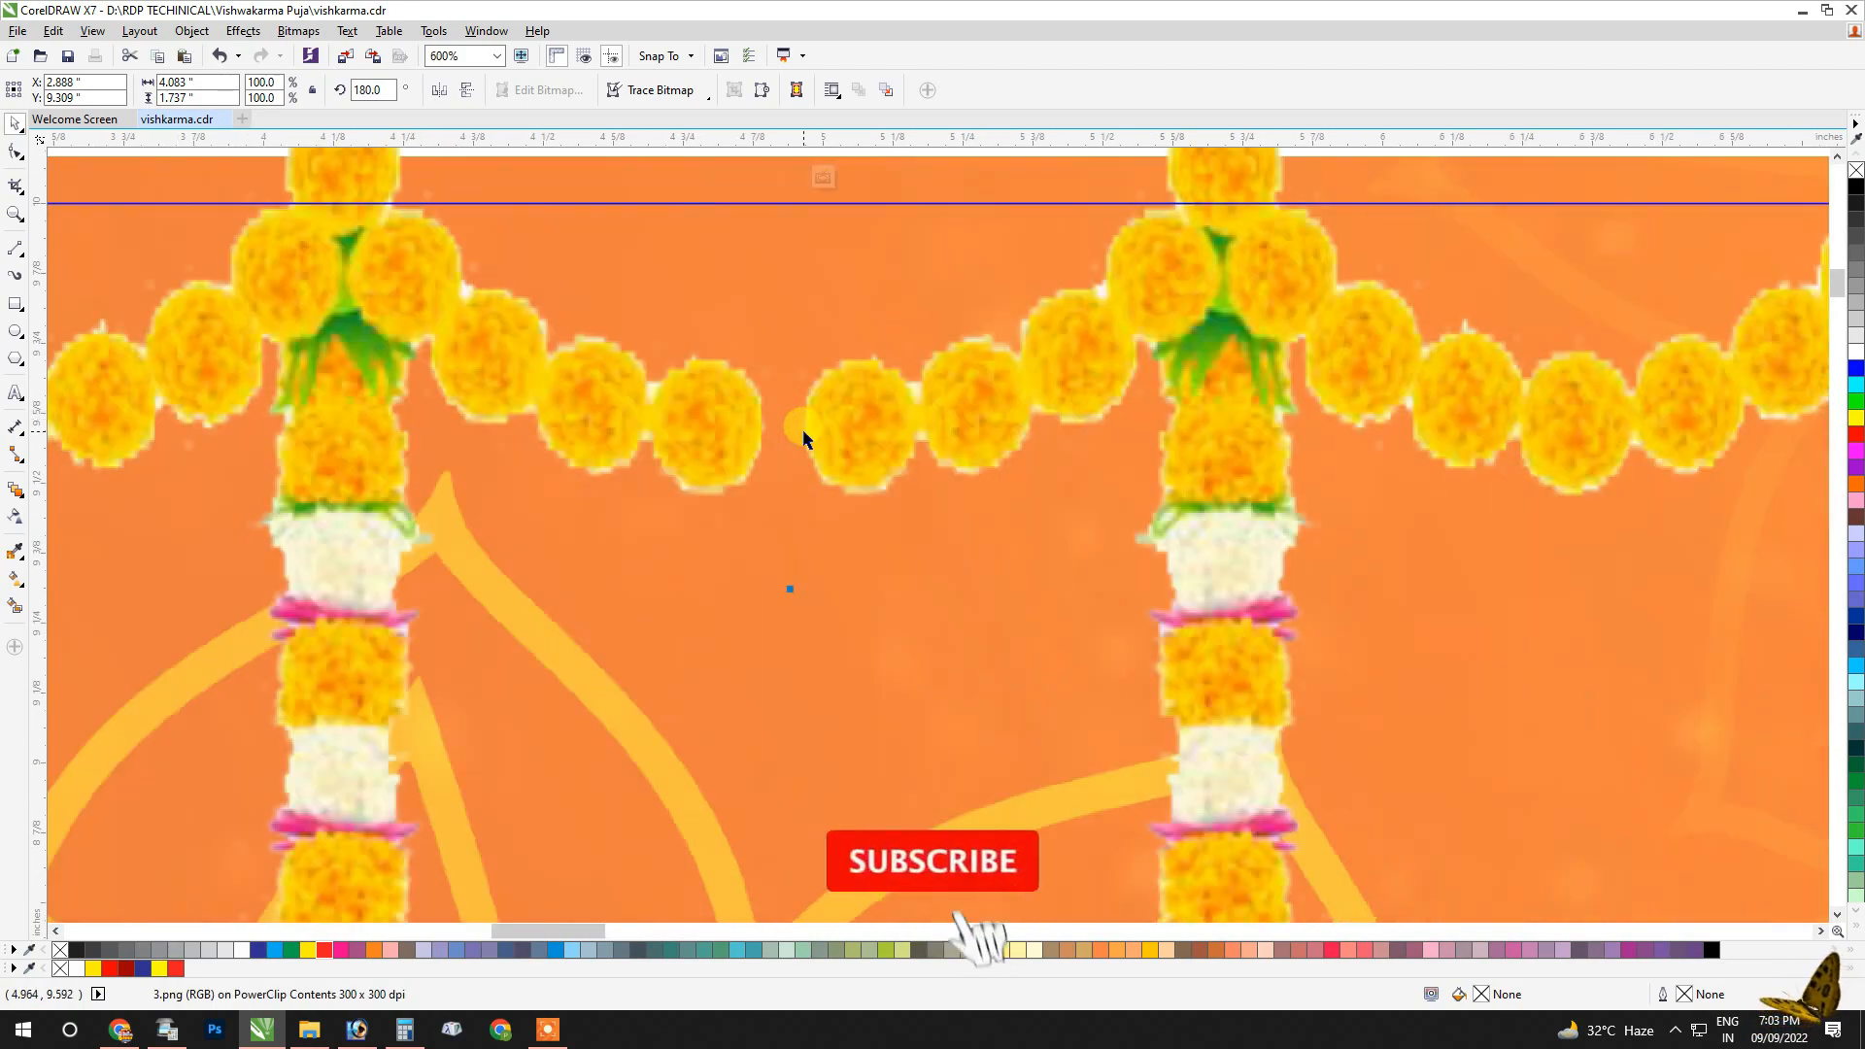
{"action": "left_click_drag", "start_coordinate": [737, 404], "coordinate": [747, 404]}
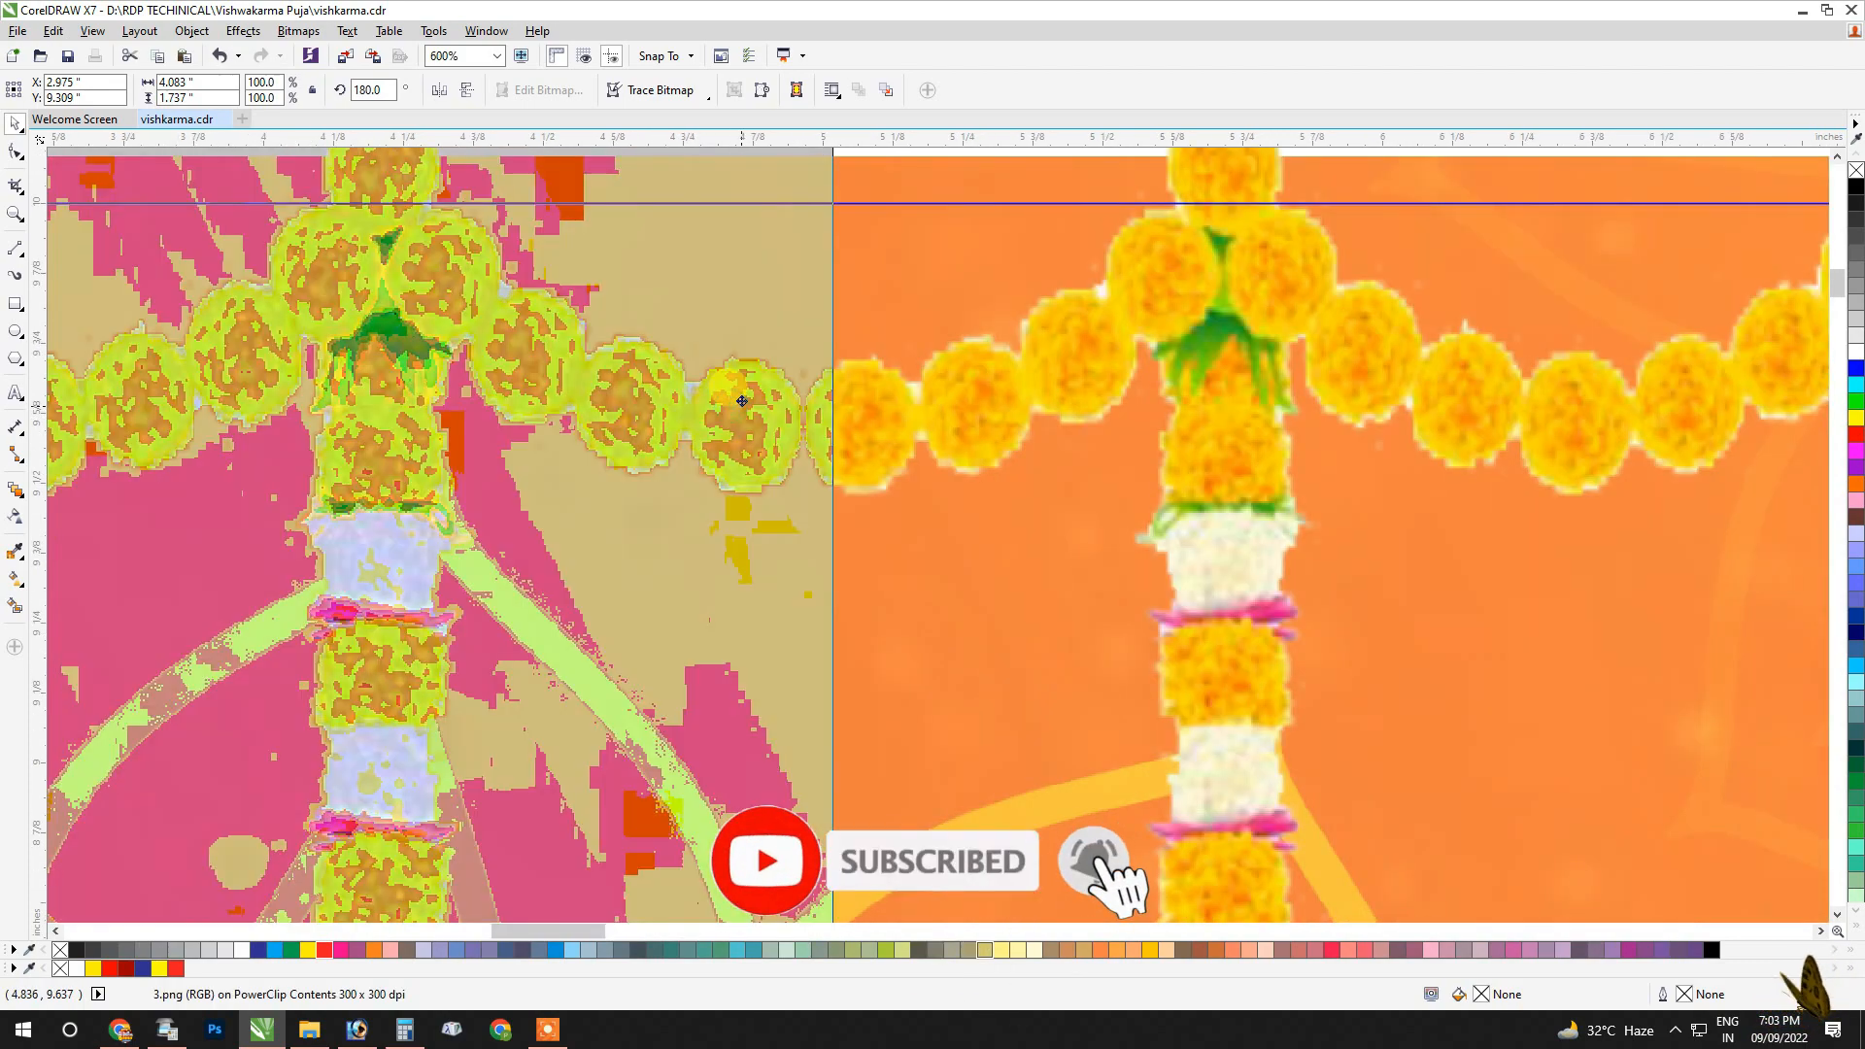
{"action": "scroll", "coordinate": [824, 397], "scroll_direction": "down", "scroll_amount": 1}
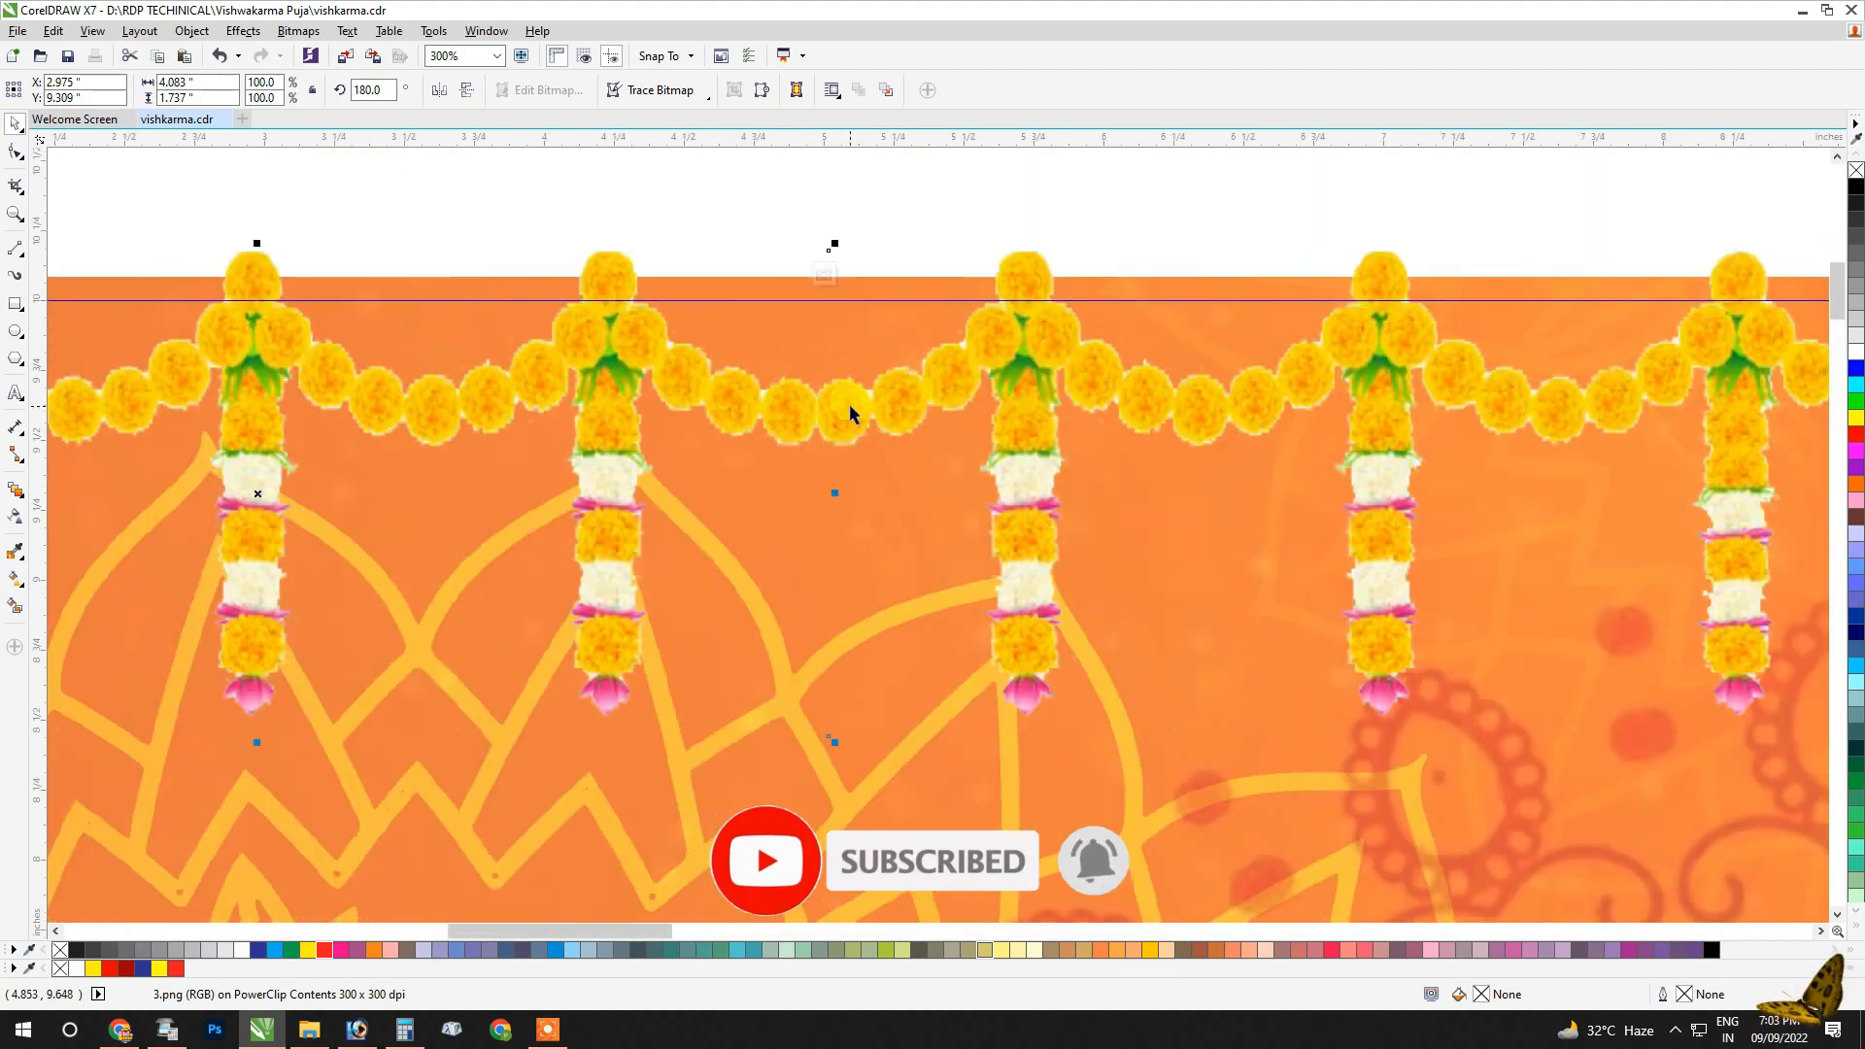
{"action": "scroll", "coordinate": [849, 404], "scroll_direction": "down", "scroll_amount": 1}
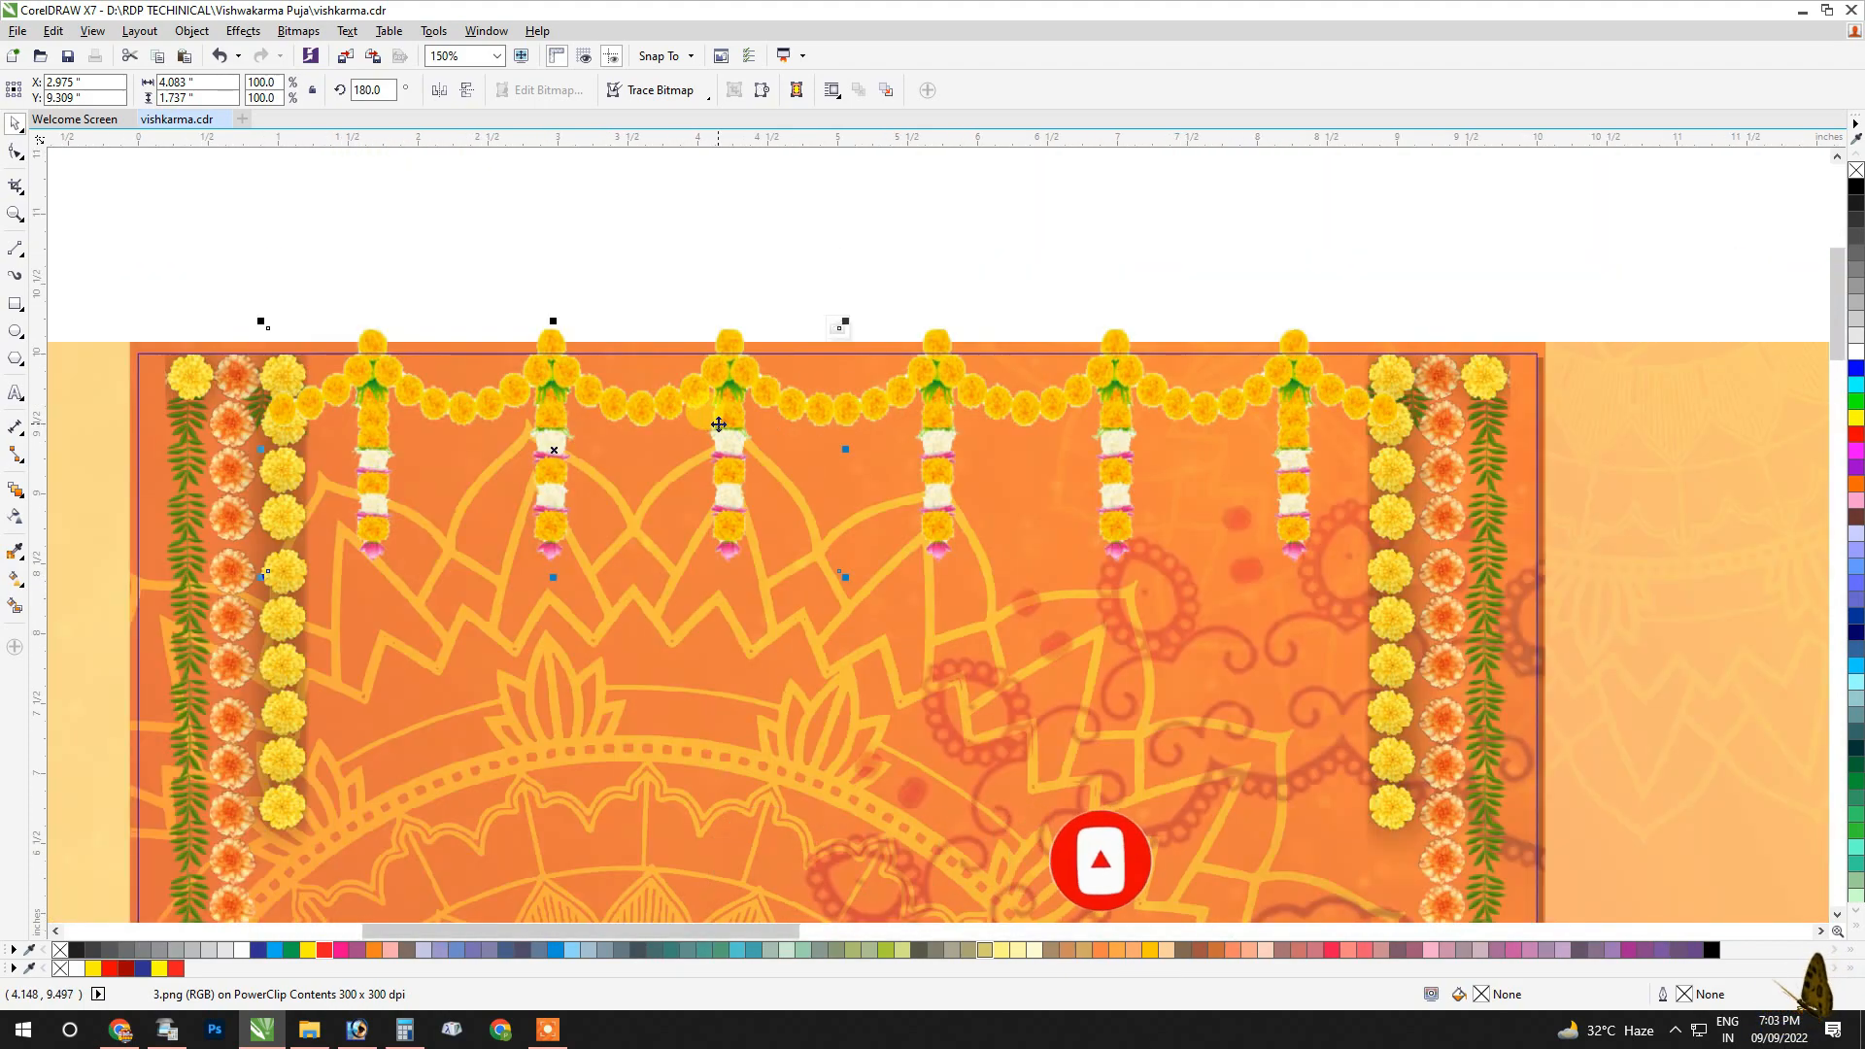
Send the mirrored marigold garland back behind the left hanging garland and finish editing the PowerClip contents.
{"action": "key", "text": "ctrl+Page_Down"}
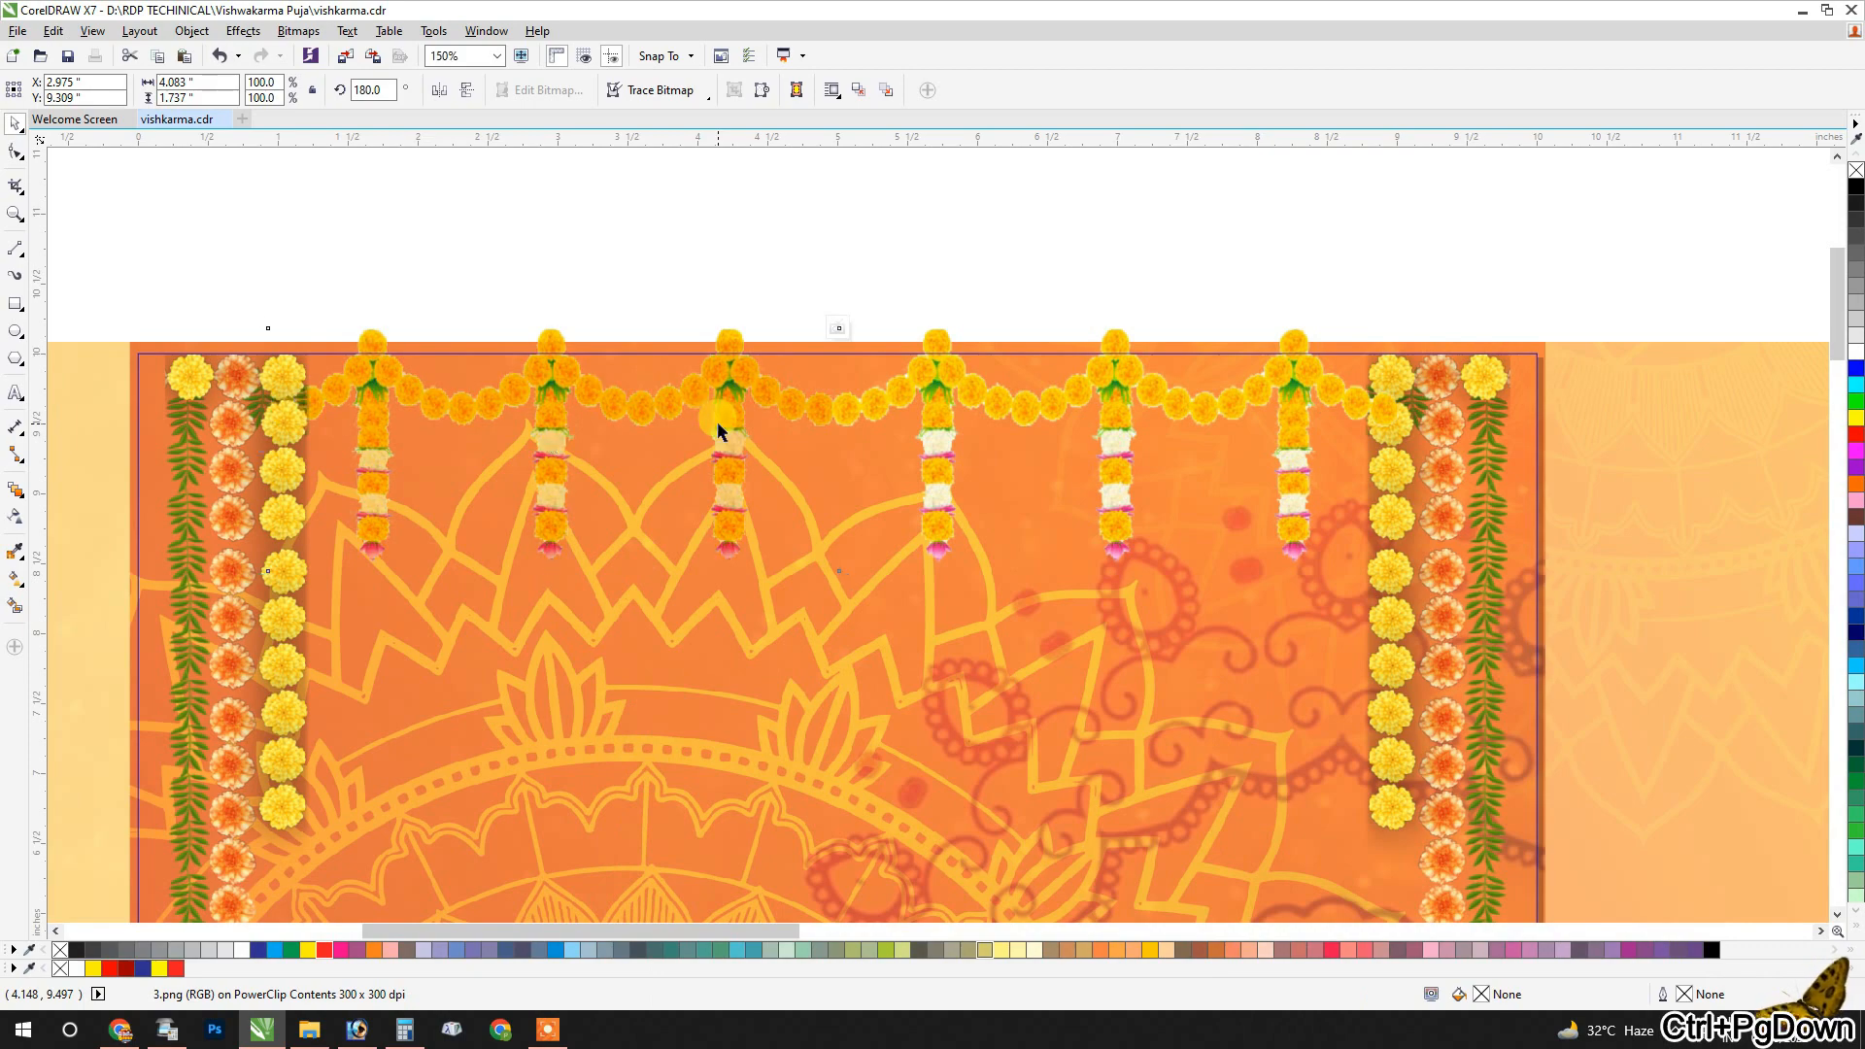
{"action": "left_click", "coordinate": [772, 274]}
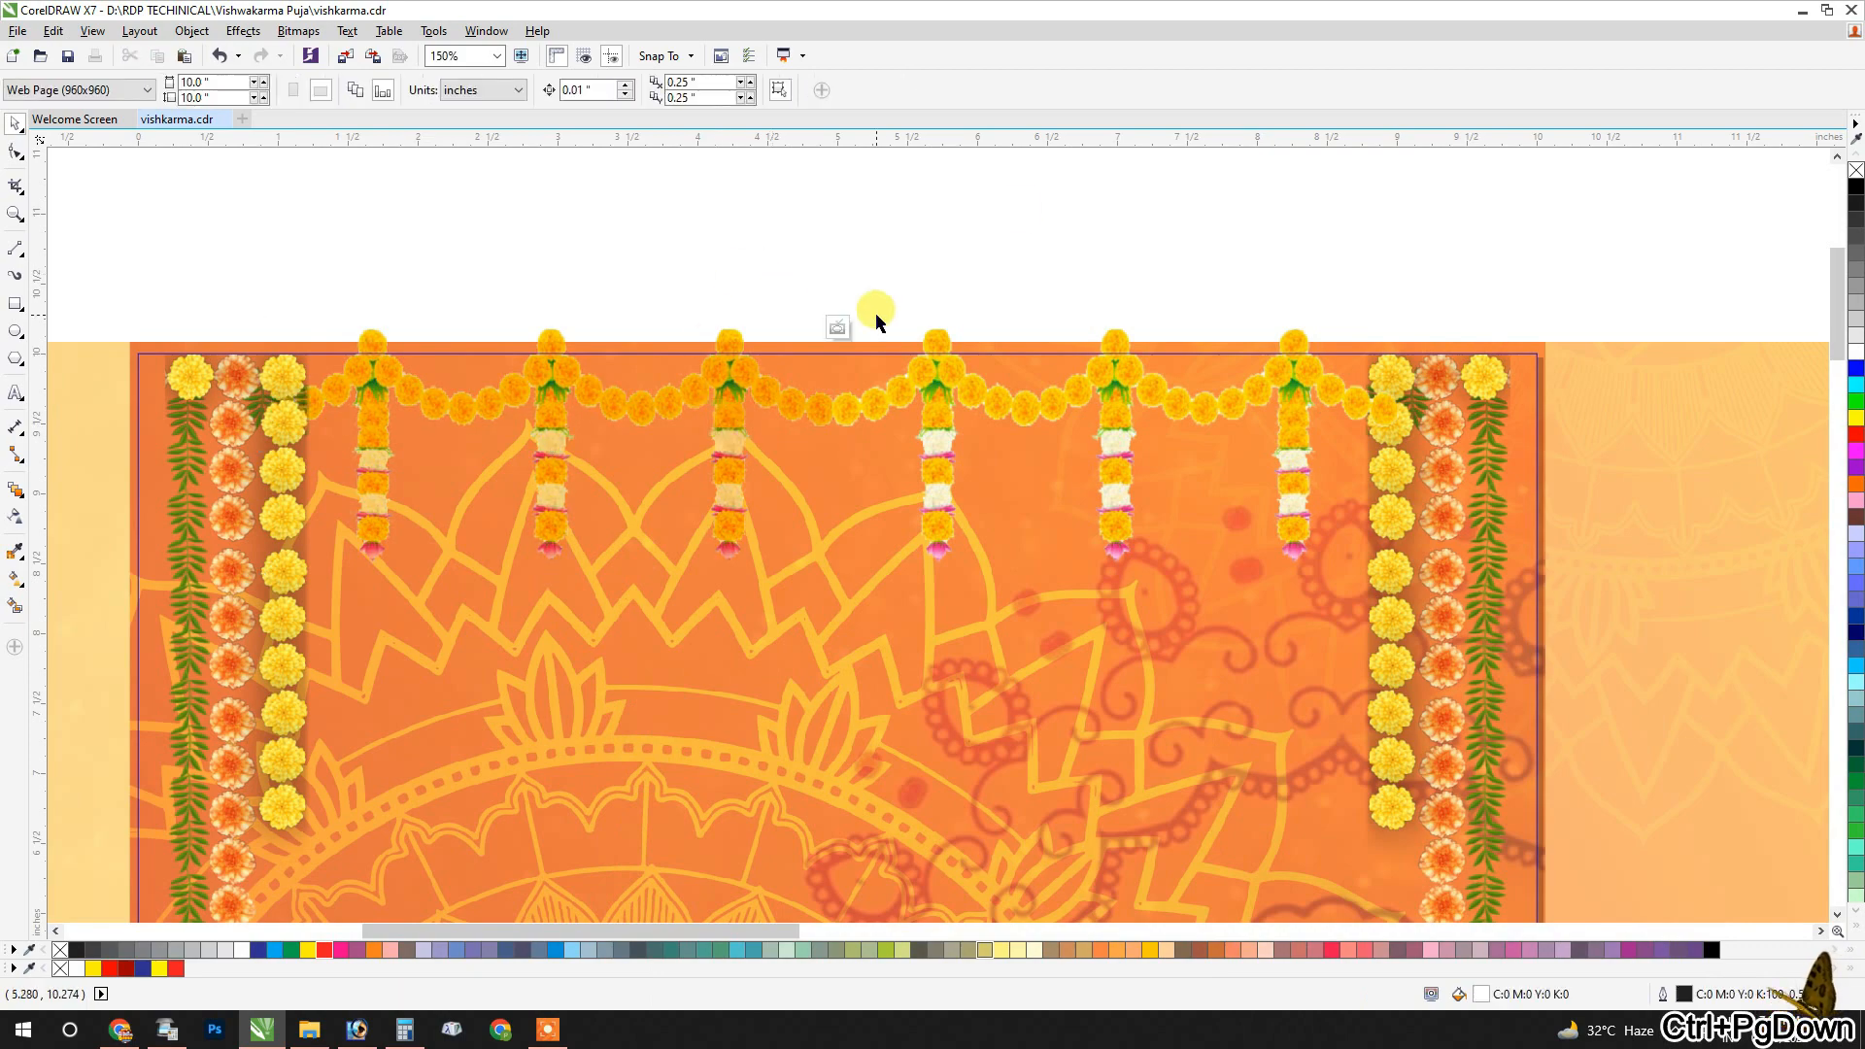
{"action": "key", "text": "Page_Down"}
{"action": "scroll", "coordinate": [750, 258], "scroll_direction": "down", "scroll_amount": 2}
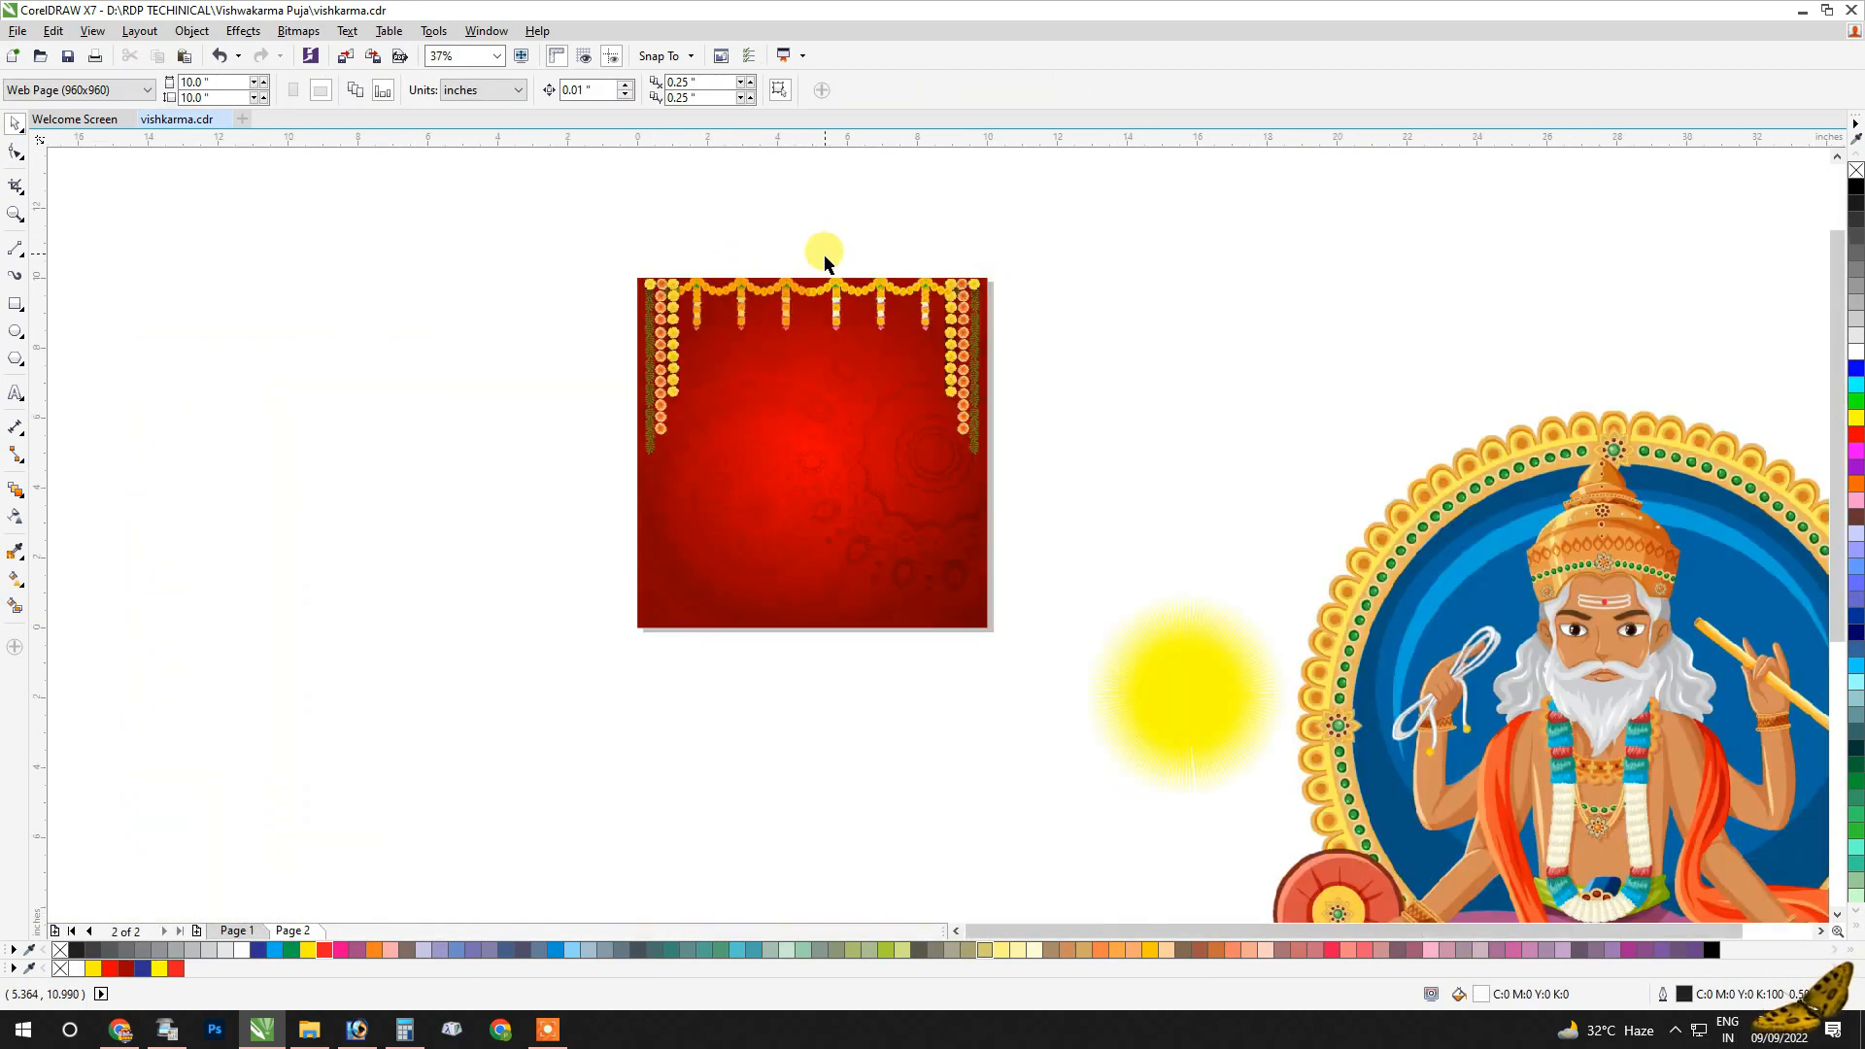
Move the yellow glow below the square's left side and place the deity image 2.png, scaled to 6 in wide, inside the square.
{"action": "left_click_drag", "start_coordinate": [1233, 697], "coordinate": [693, 756]}
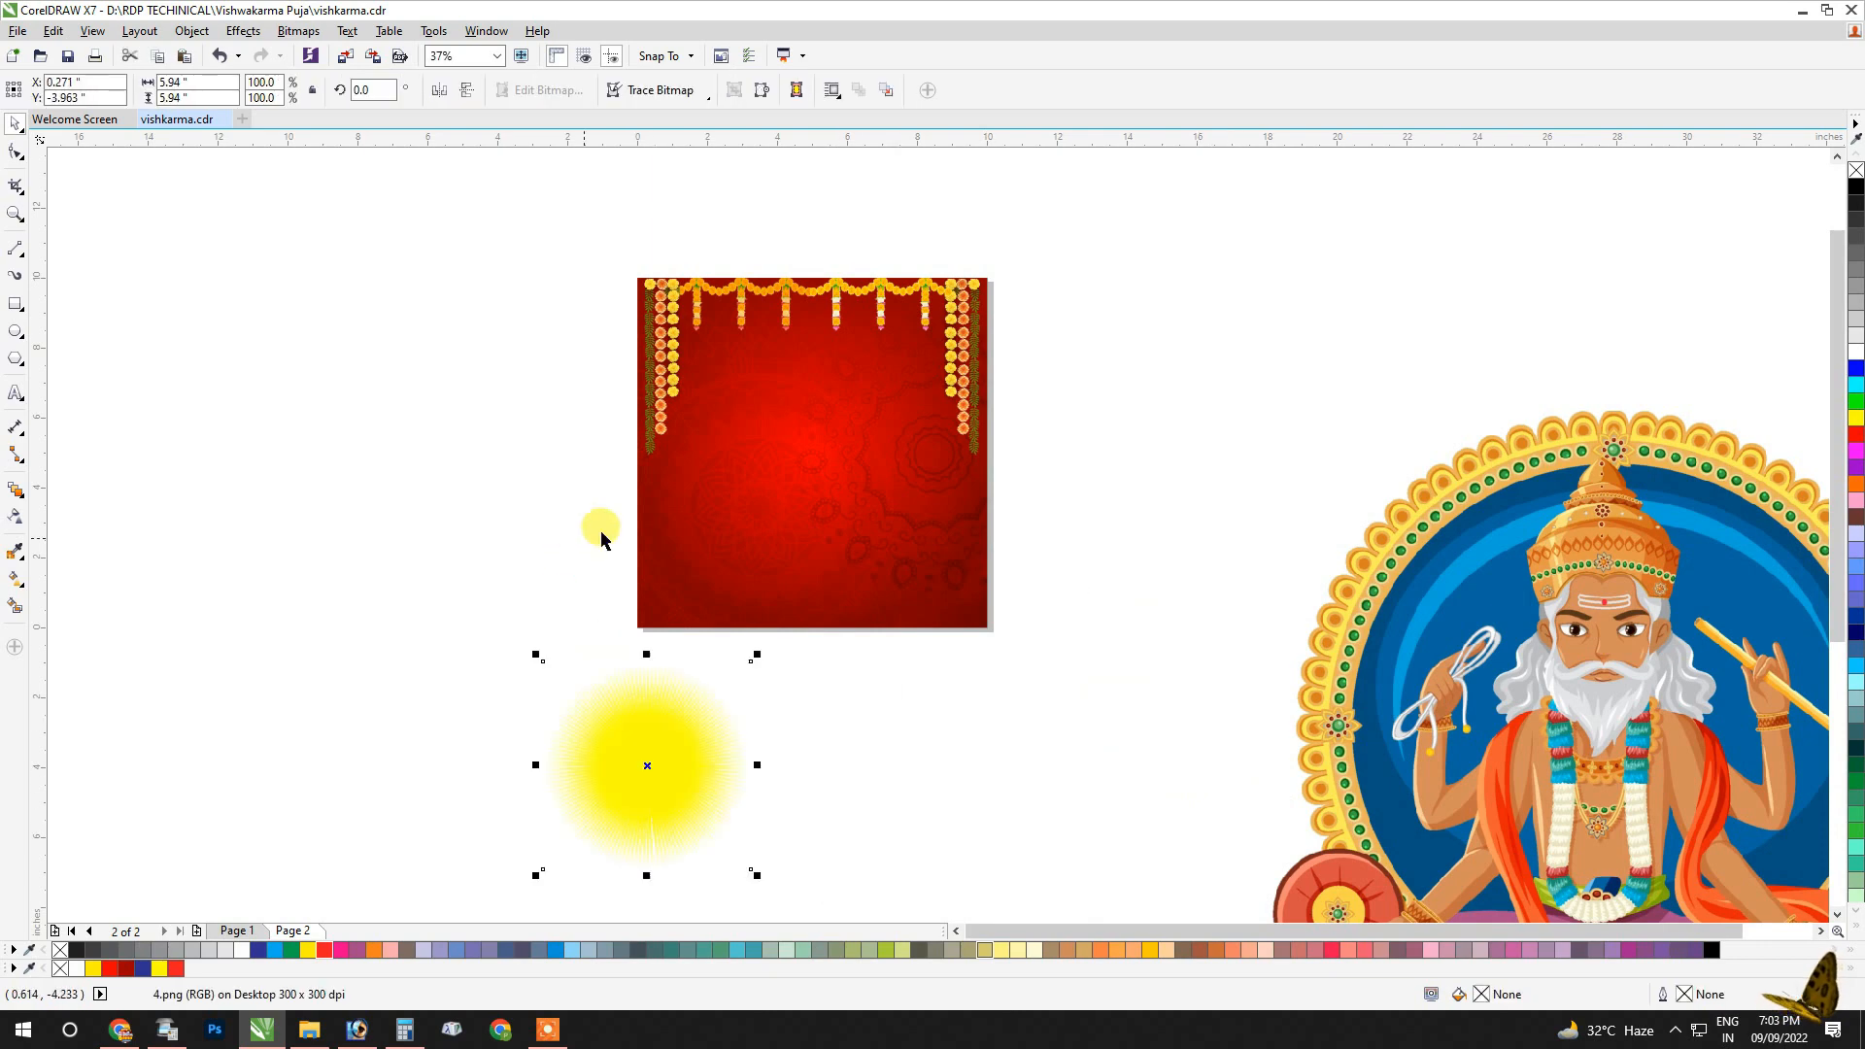
{"action": "scroll", "coordinate": [670, 532], "scroll_direction": "down", "scroll_amount": 1}
{"action": "left_click", "coordinate": [1096, 483]}
{"action": "left_click_drag", "start_coordinate": [1096, 483], "coordinate": [1089, 477]}
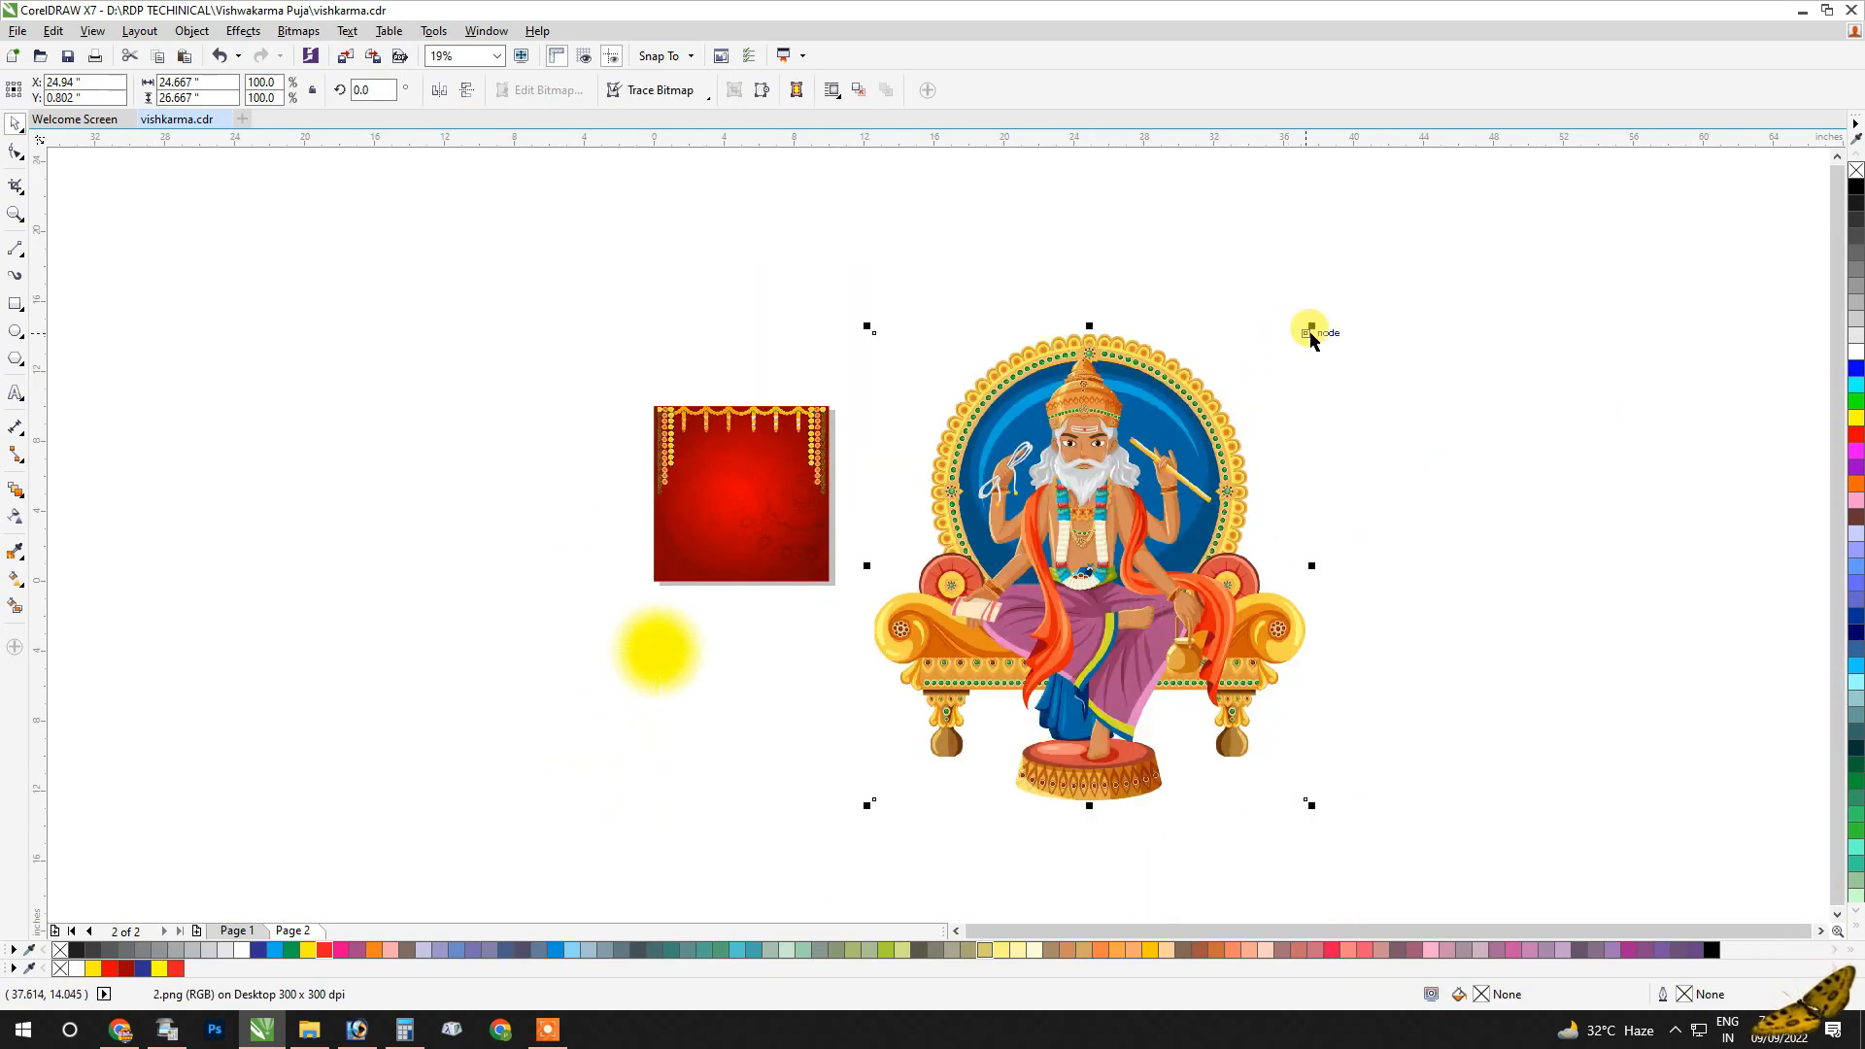
{"action": "left_click_drag", "start_coordinate": [1310, 335], "coordinate": [1142, 509]}
{"action": "left_click_drag", "start_coordinate": [1090, 566], "coordinate": [741, 456]}
{"action": "scroll", "coordinate": [734, 458], "scroll_direction": "up", "scroll_amount": 2}
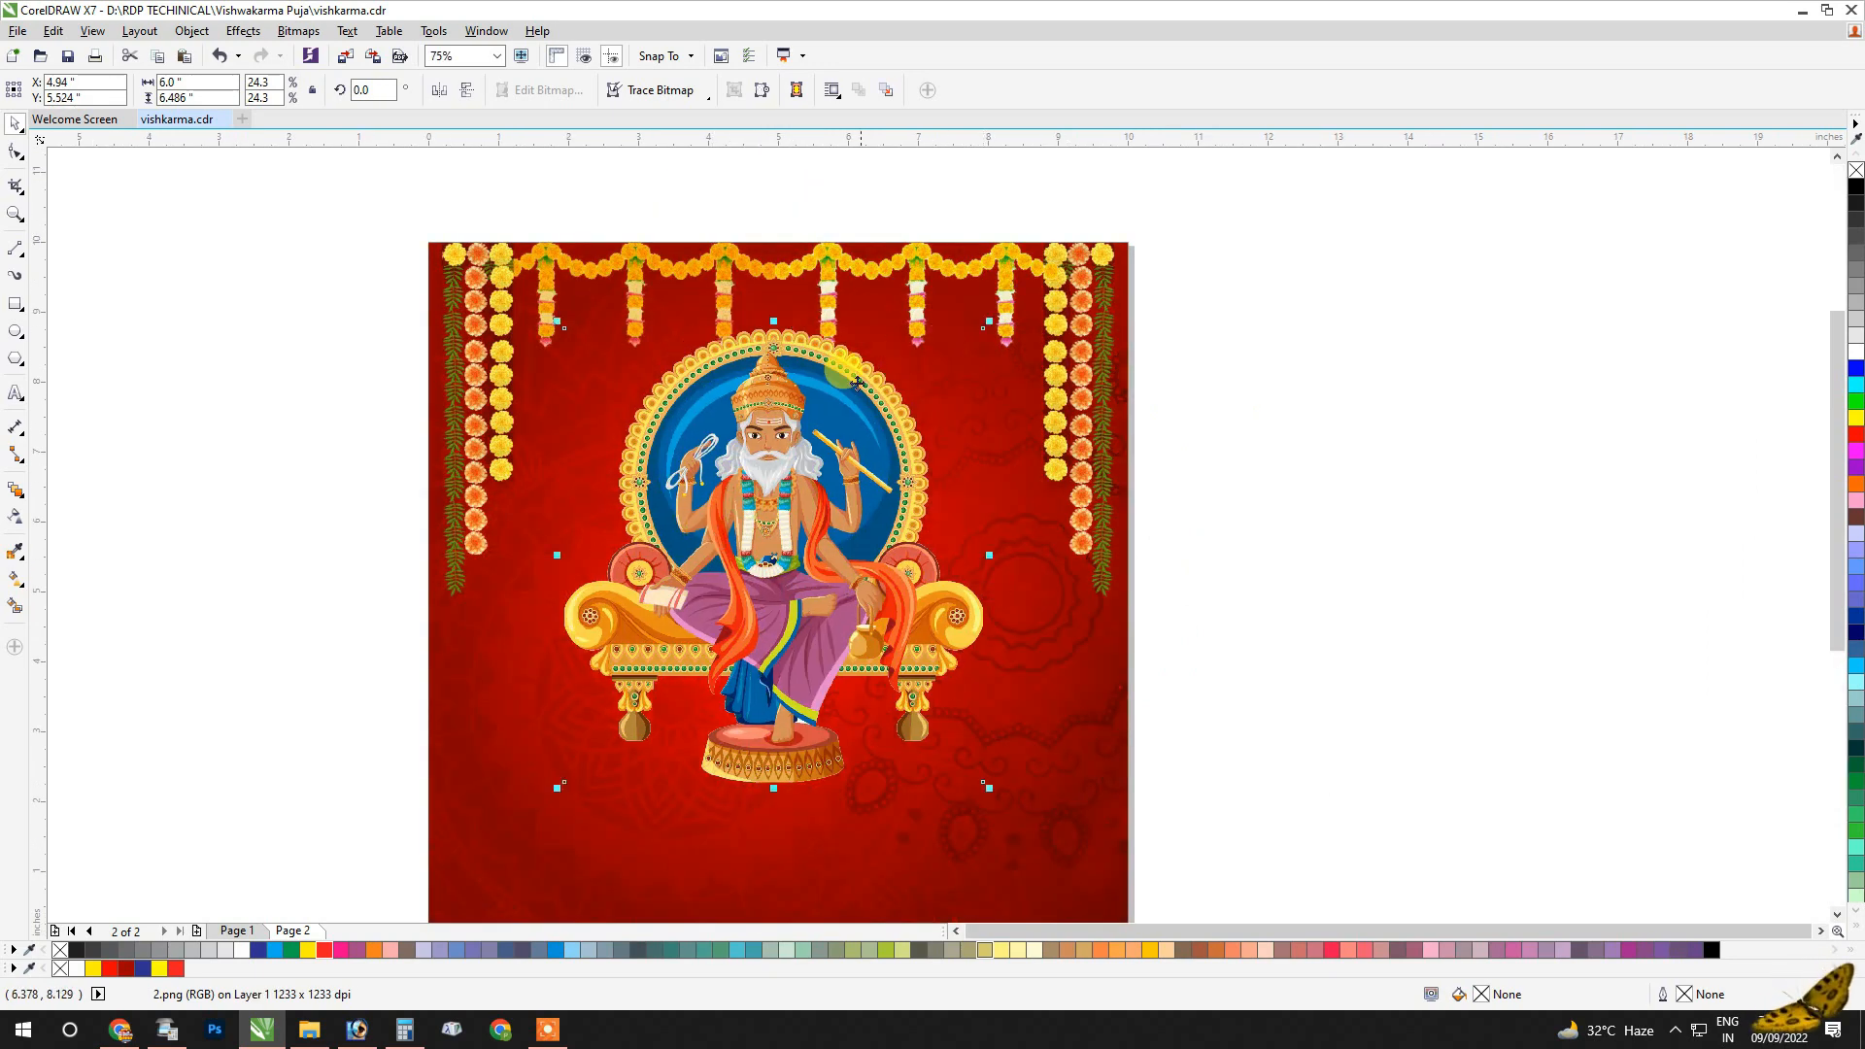
Nudge the deity image down and shrink it to about 5.41 in wide.
{"action": "key", "text": "Down"}
{"action": "key", "text": "Down"}
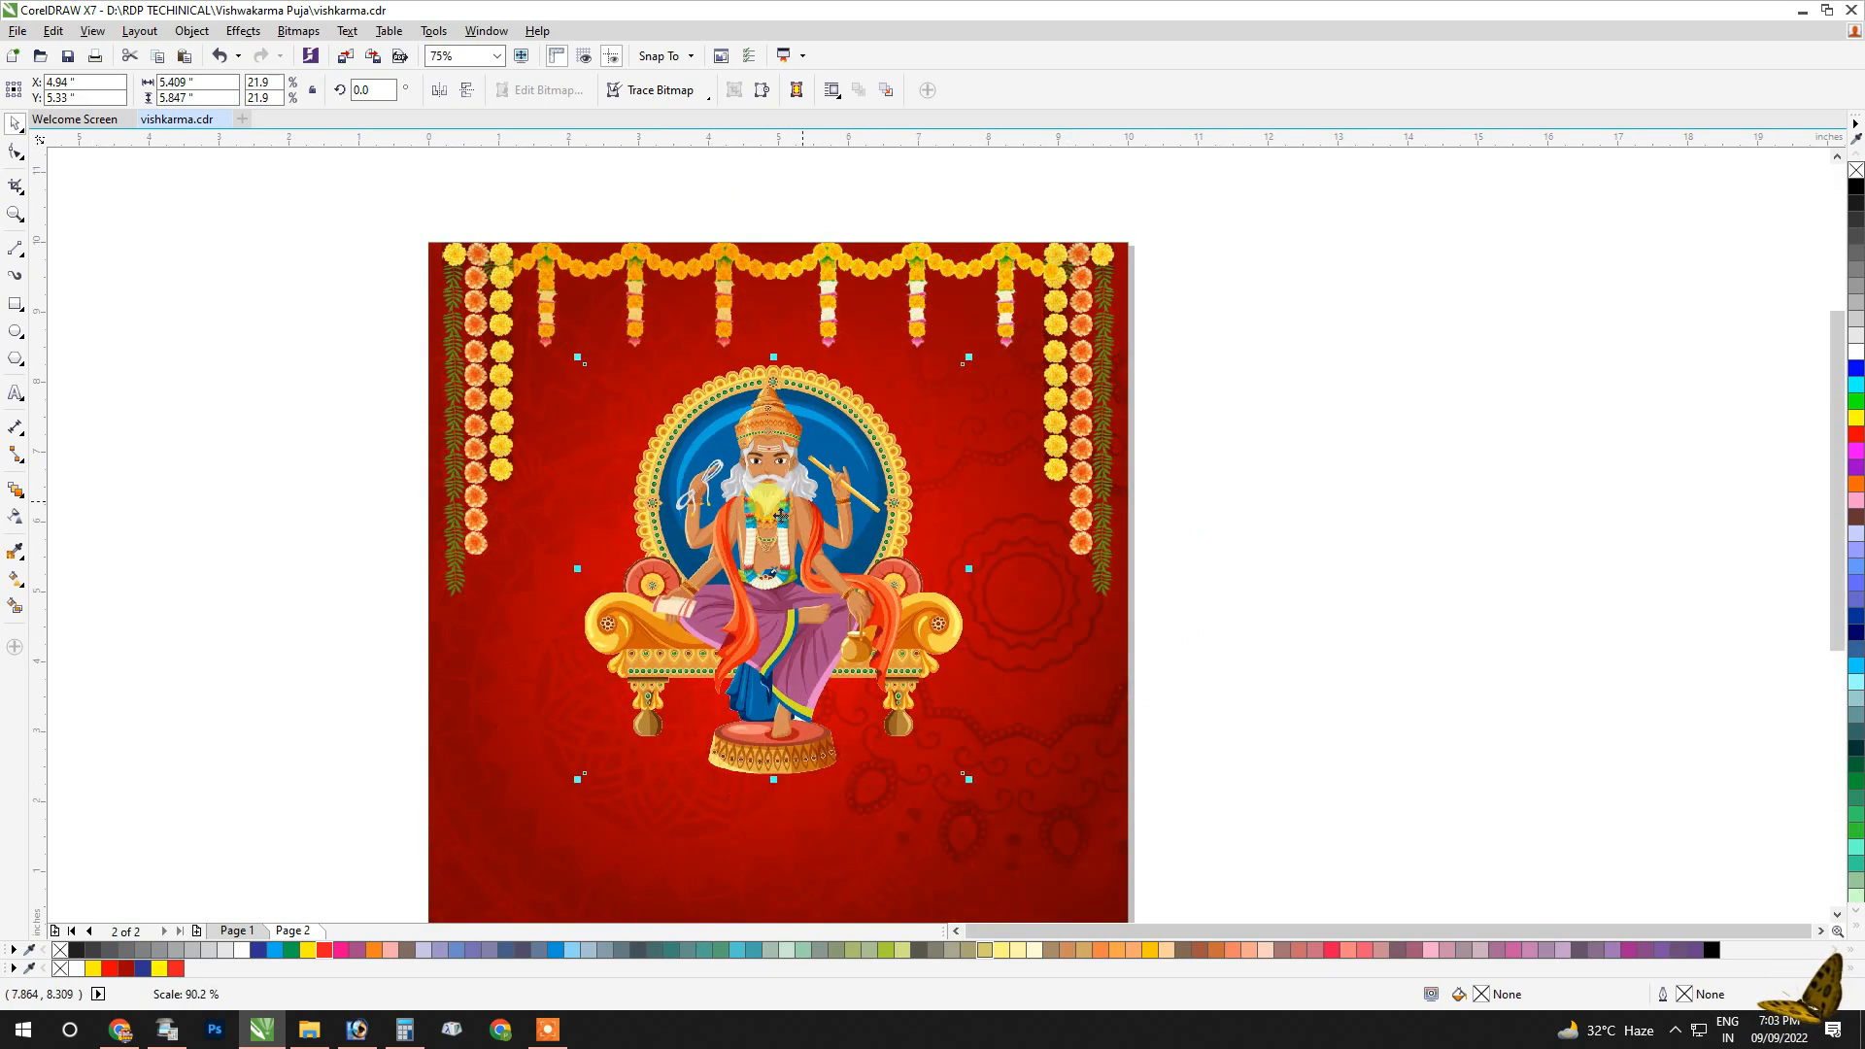
{"action": "left_click", "coordinate": [1332, 366]}
{"action": "scroll", "coordinate": [962, 393], "scroll_direction": "down", "scroll_amount": 2}
Import the Hindi title artwork 1.png and position it over the lower part of the square.
{"action": "right_click", "coordinate": [1107, 375]}
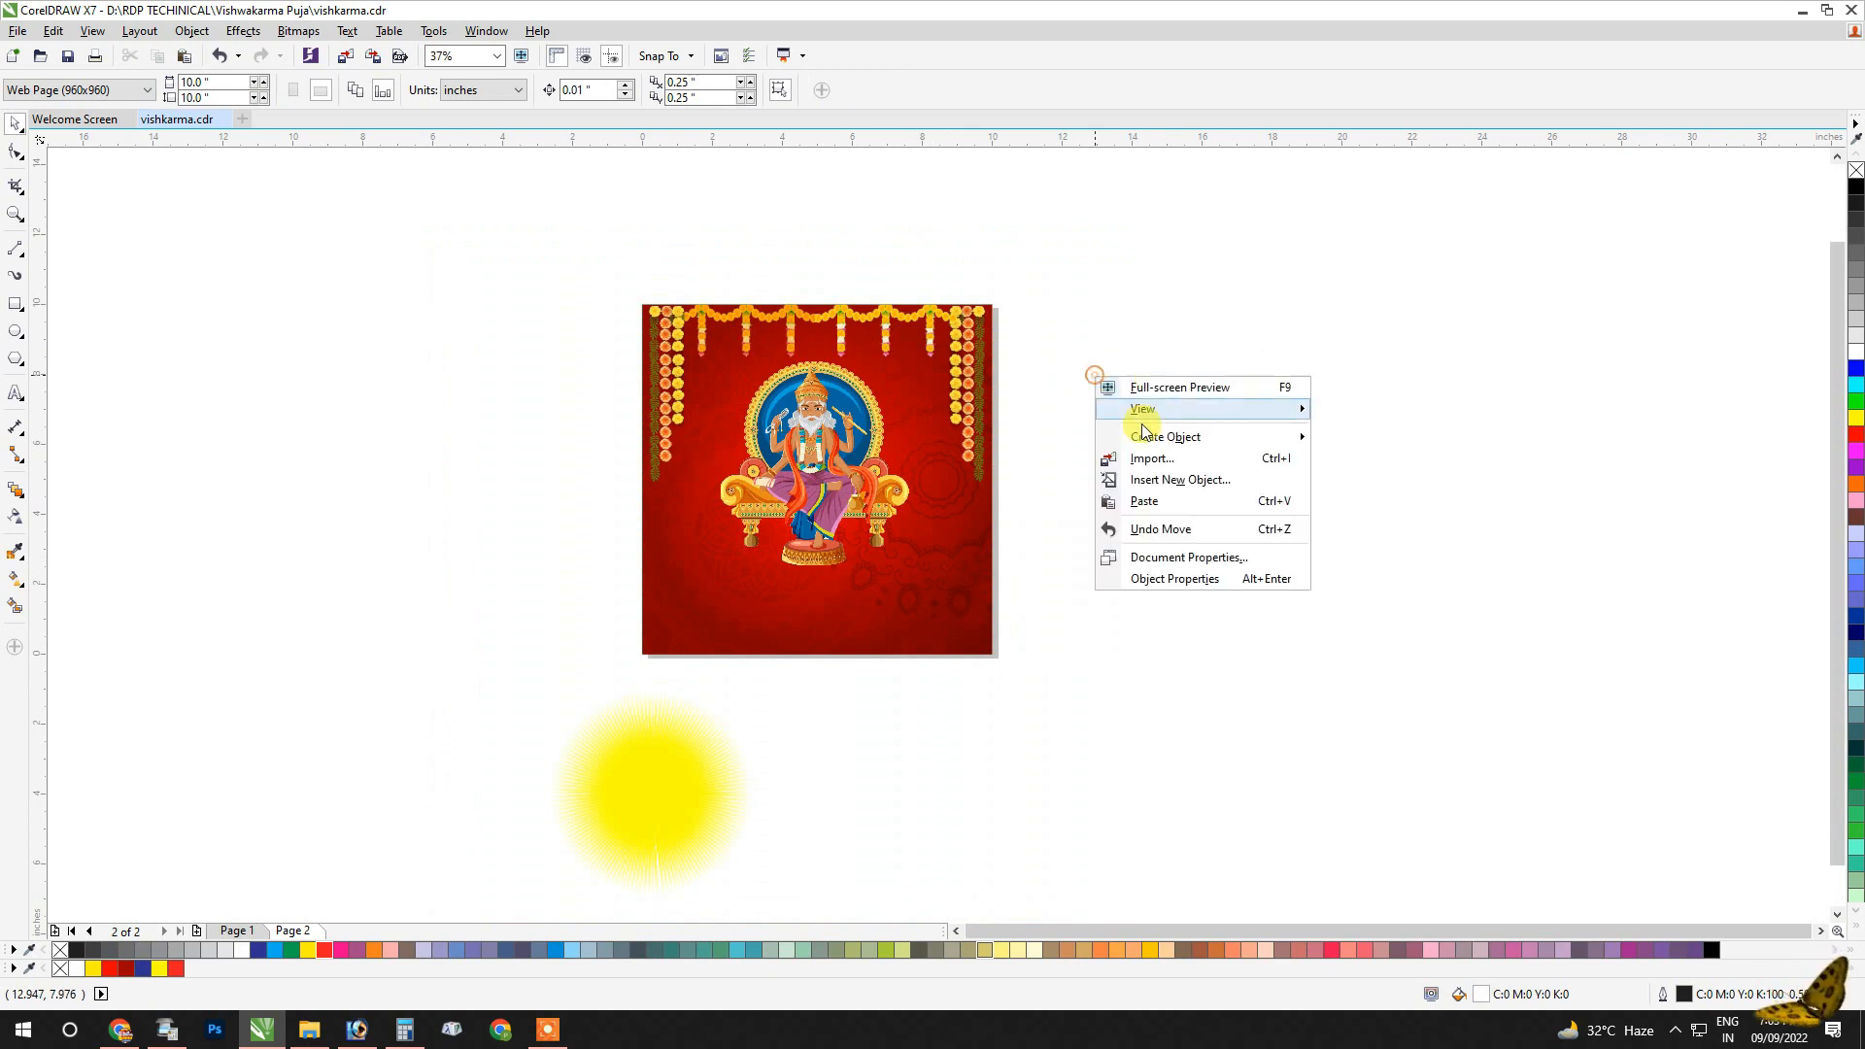
{"action": "left_click", "coordinate": [1128, 459]}
{"action": "double_click", "coordinate": [1399, 194]}
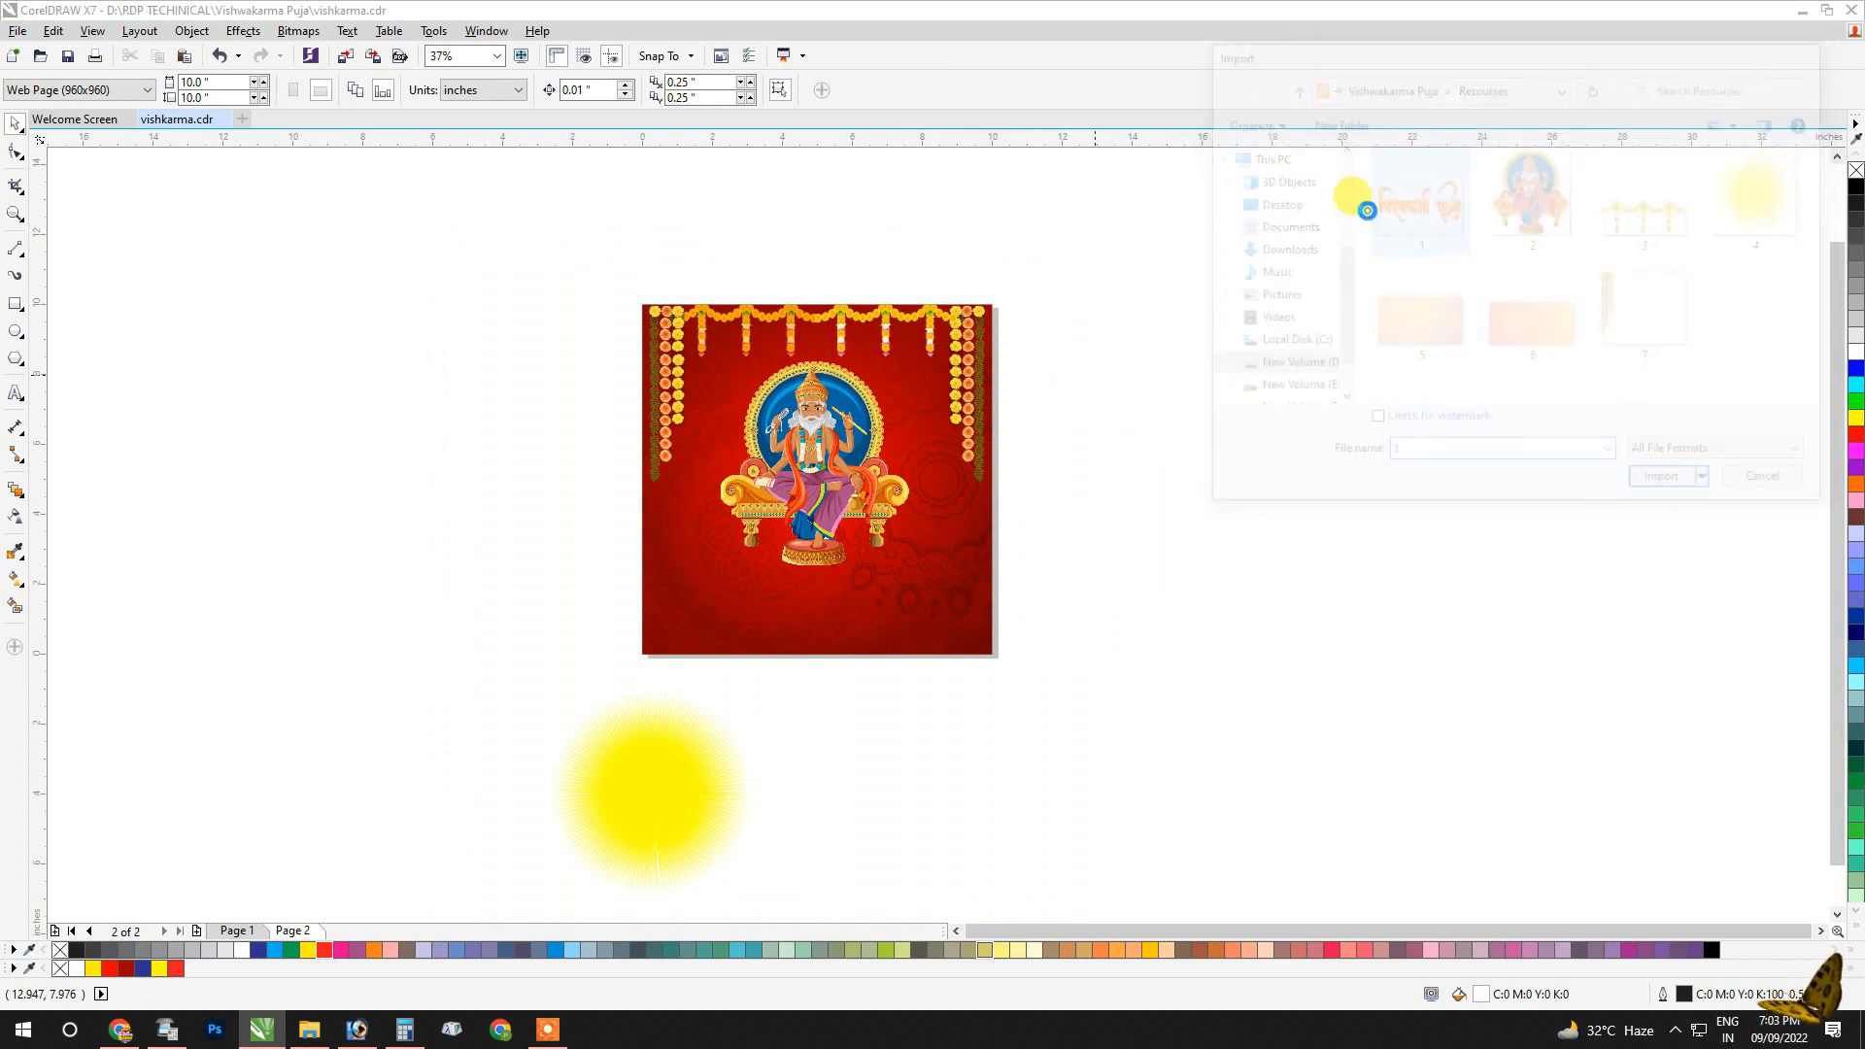
{"action": "left_click", "coordinate": [1122, 519]}
{"action": "left_click_drag", "start_coordinate": [1422, 783], "coordinate": [847, 670]}
{"action": "left_click", "coordinate": [1190, 833]}
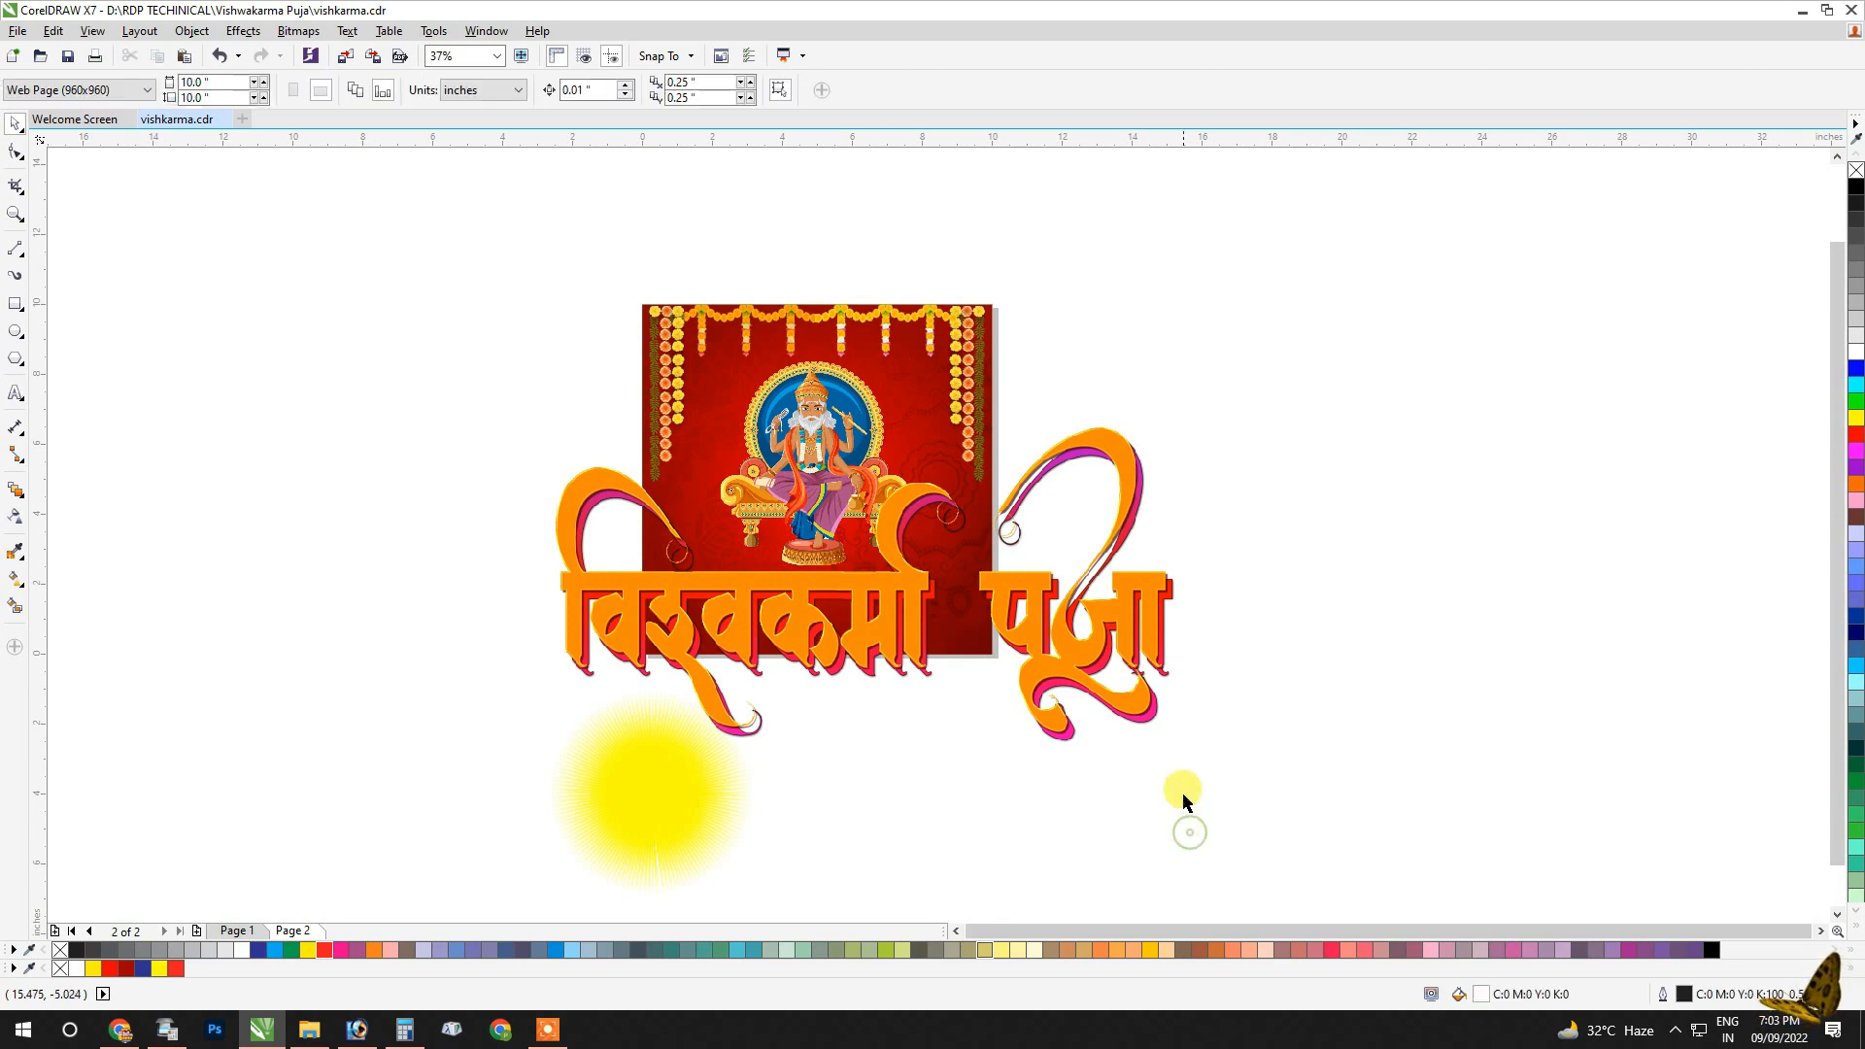
Scale the Hindi title down to about 7.78 in wide and place it beneath the deity inside the square.
{"action": "left_click", "coordinate": [1173, 707]}
{"action": "left_click_drag", "start_coordinate": [1186, 840], "coordinate": [865, 711]}
{"action": "scroll", "coordinate": [752, 567], "scroll_direction": "up", "scroll_amount": 1}
{"action": "left_click_drag", "start_coordinate": [1231, 864], "coordinate": [1156, 816]}
{"action": "scroll", "coordinate": [814, 619], "scroll_direction": "up", "scroll_amount": 1}
{"action": "left_click_drag", "start_coordinate": [821, 616], "coordinate": [826, 611]}
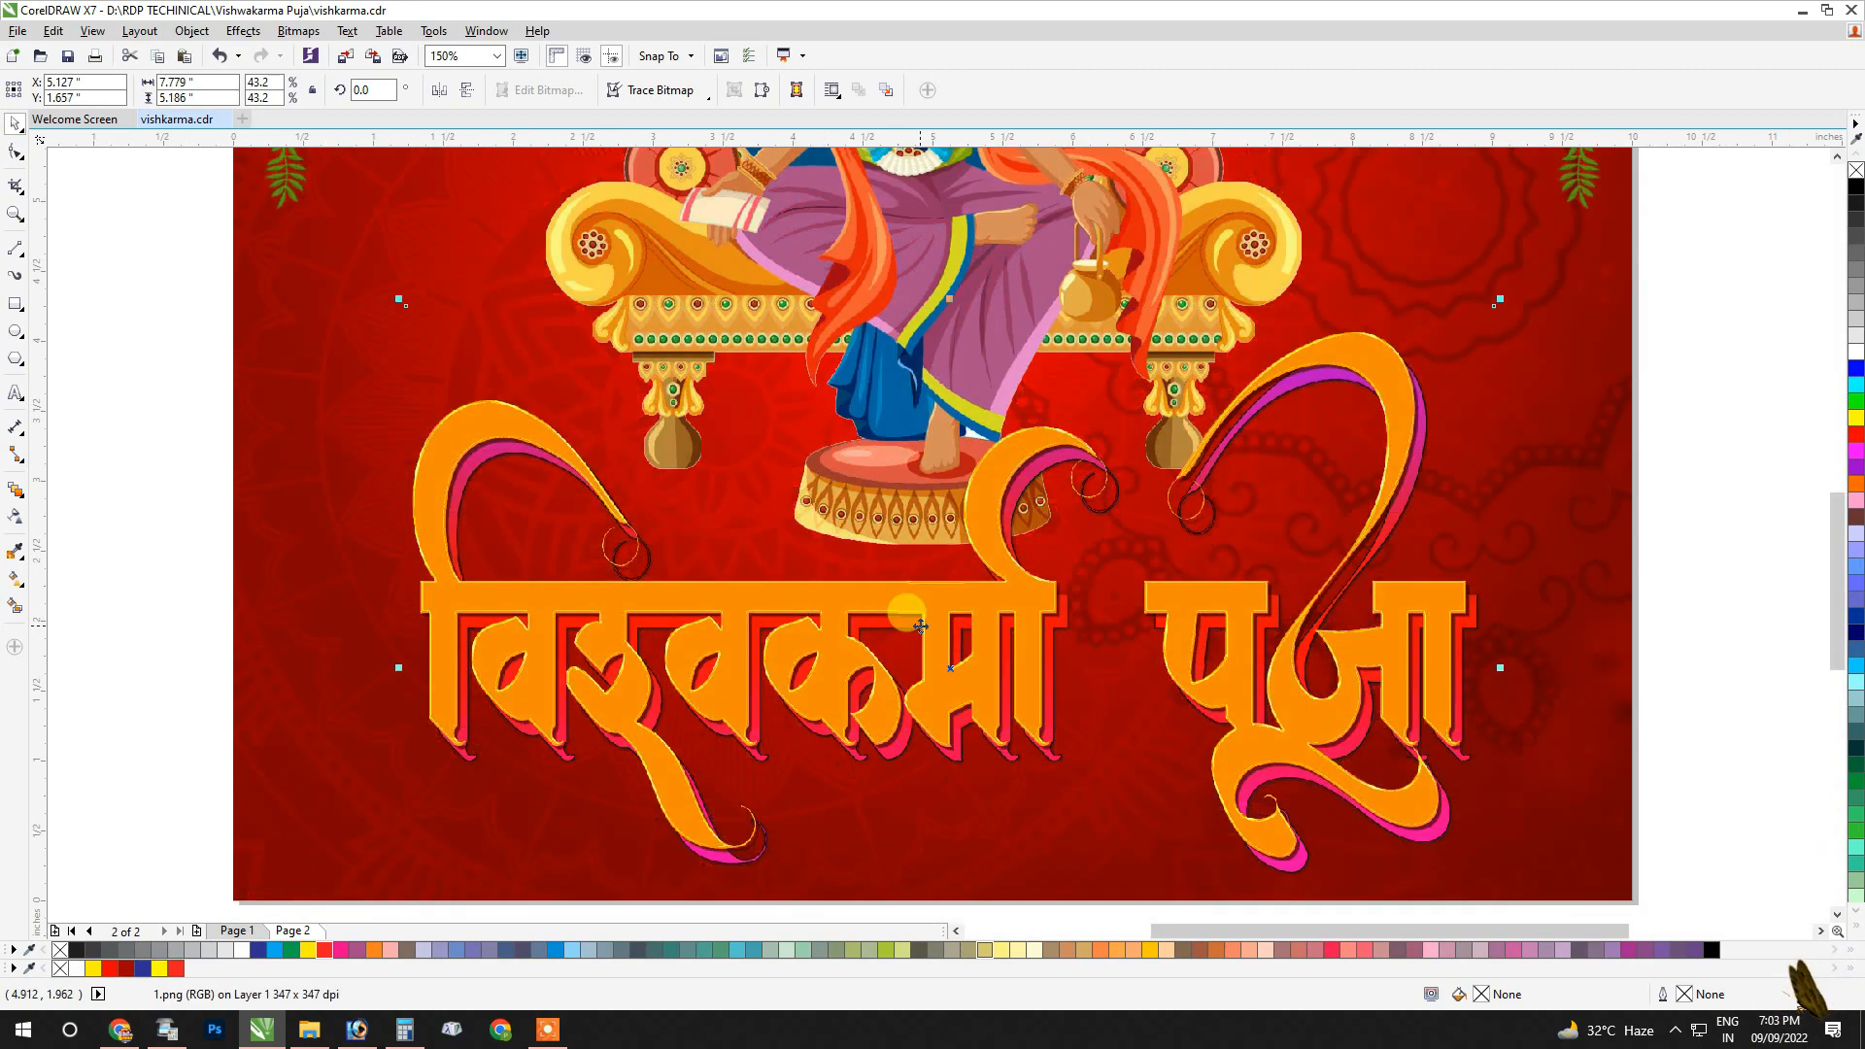
Fine-tune the Hindi title's position slightly lower, just above the square's bottom edge.
{"action": "scroll", "coordinate": [952, 643], "scroll_direction": "down", "scroll_amount": 1}
{"action": "left_click_drag", "start_coordinate": [939, 635], "coordinate": [943, 706]}
{"action": "scroll", "coordinate": [947, 718], "scroll_direction": "up", "scroll_amount": 1}
{"action": "left_click_drag", "start_coordinate": [916, 643], "coordinate": [916, 637]}
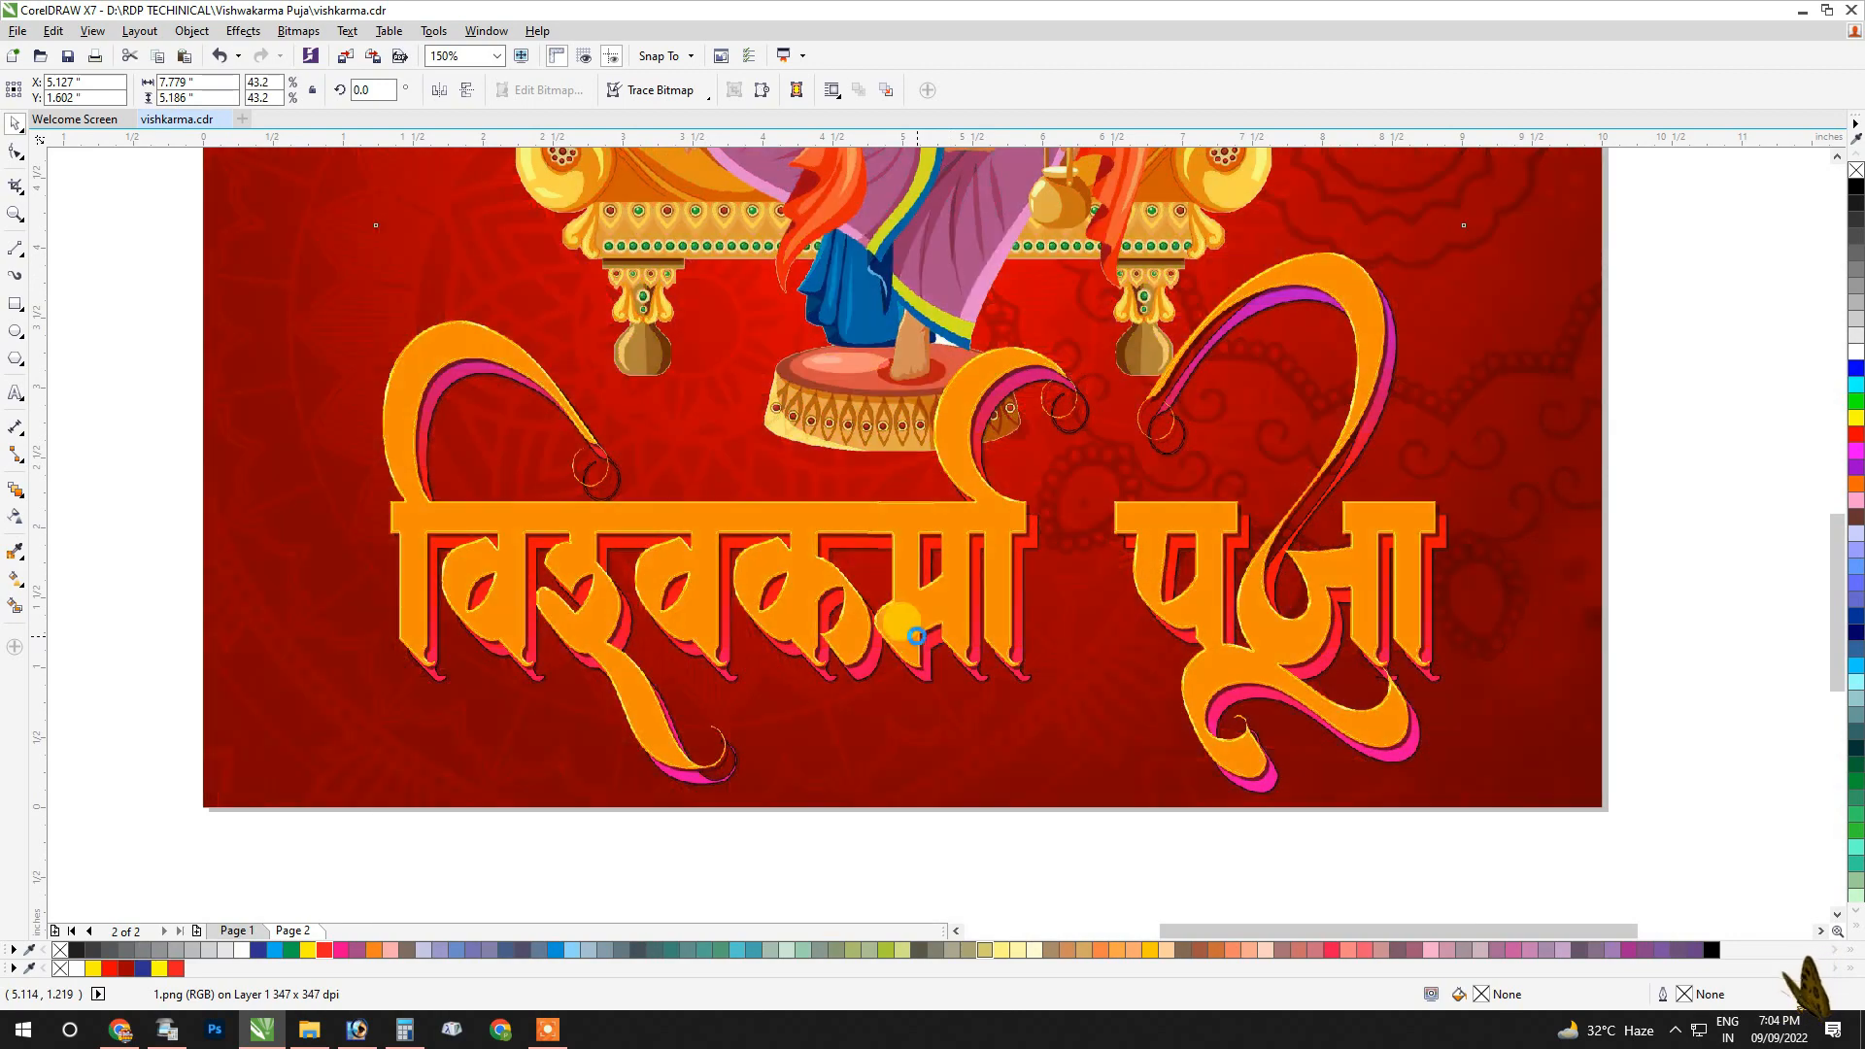
{"action": "scroll", "coordinate": [905, 662], "scroll_direction": "down", "scroll_amount": 1}
{"action": "left_click", "coordinate": [933, 801]}
Shrink the deity image to 4.5 in wide and move it up, clear of the Hindi title.
{"action": "left_click", "coordinate": [880, 370]}
{"action": "scroll", "coordinate": [948, 577], "scroll_direction": "down", "scroll_amount": 1}
{"action": "scroll", "coordinate": [790, 493], "scroll_direction": "up", "scroll_amount": 1}
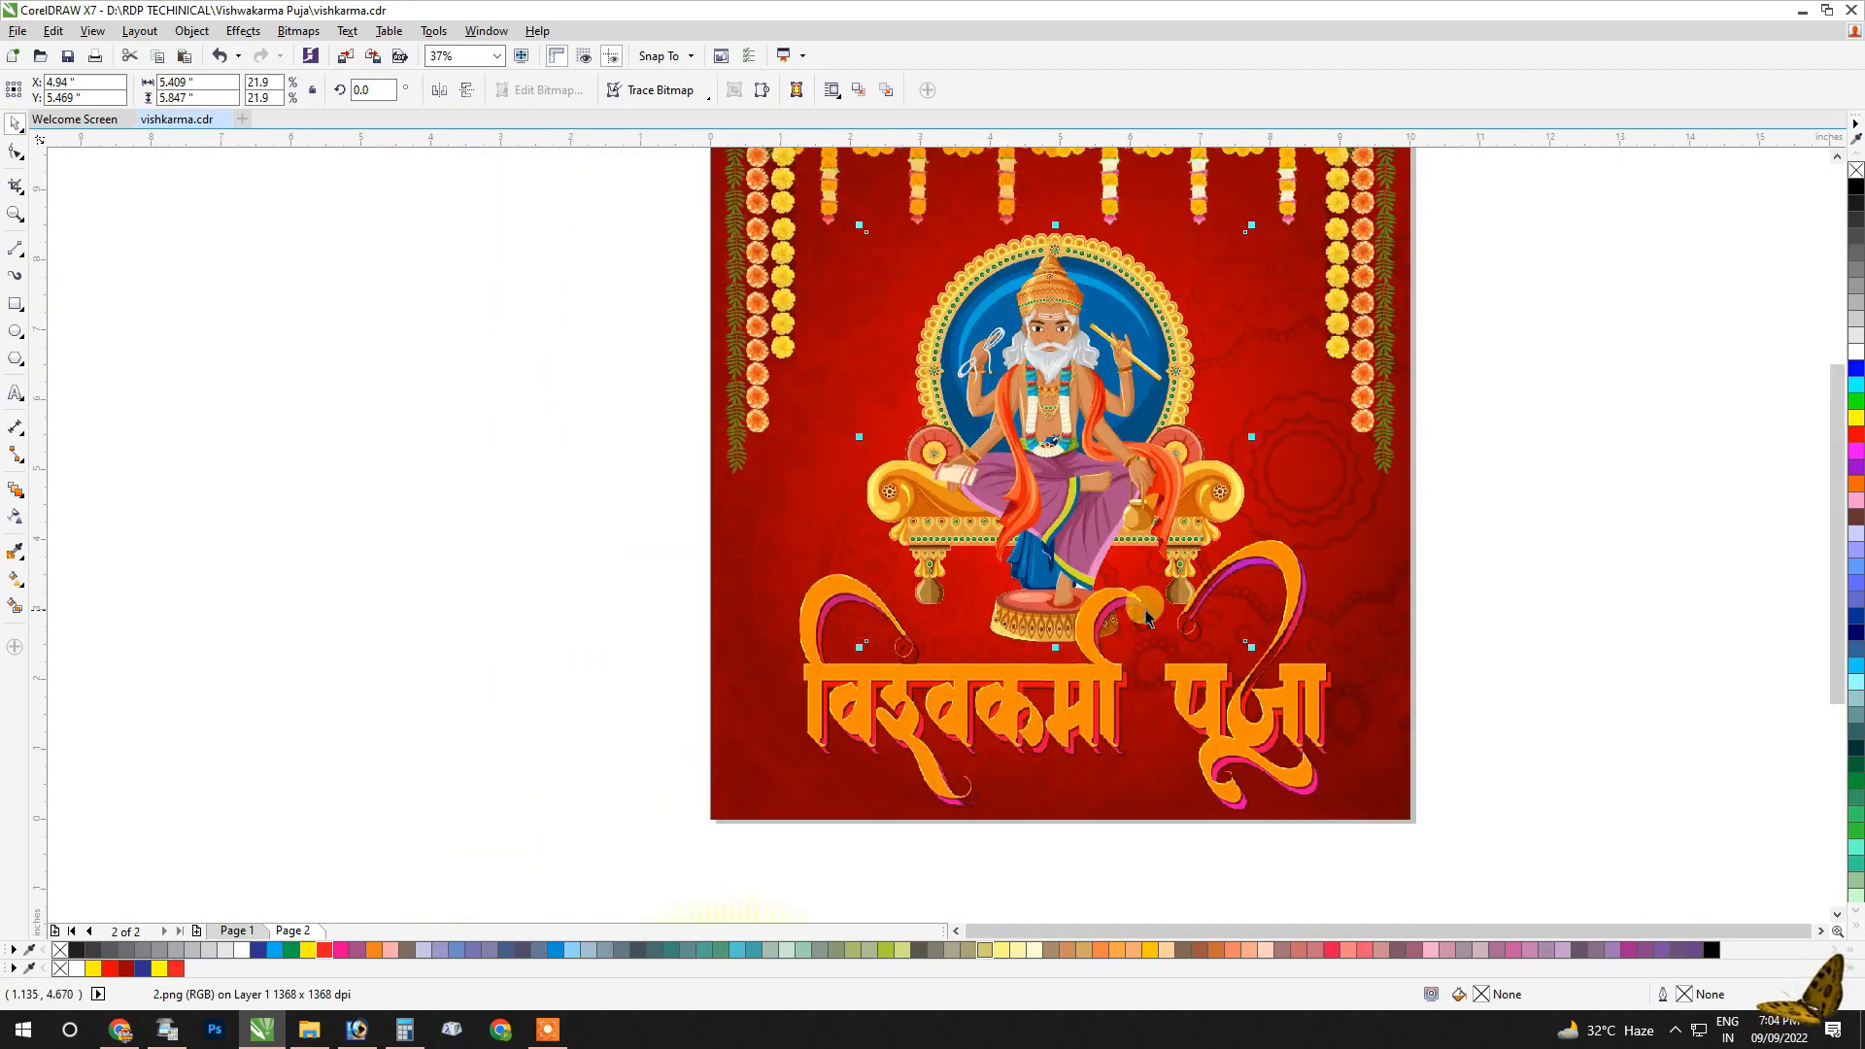
{"action": "left_click_drag", "start_coordinate": [1254, 649], "coordinate": [1222, 616]}
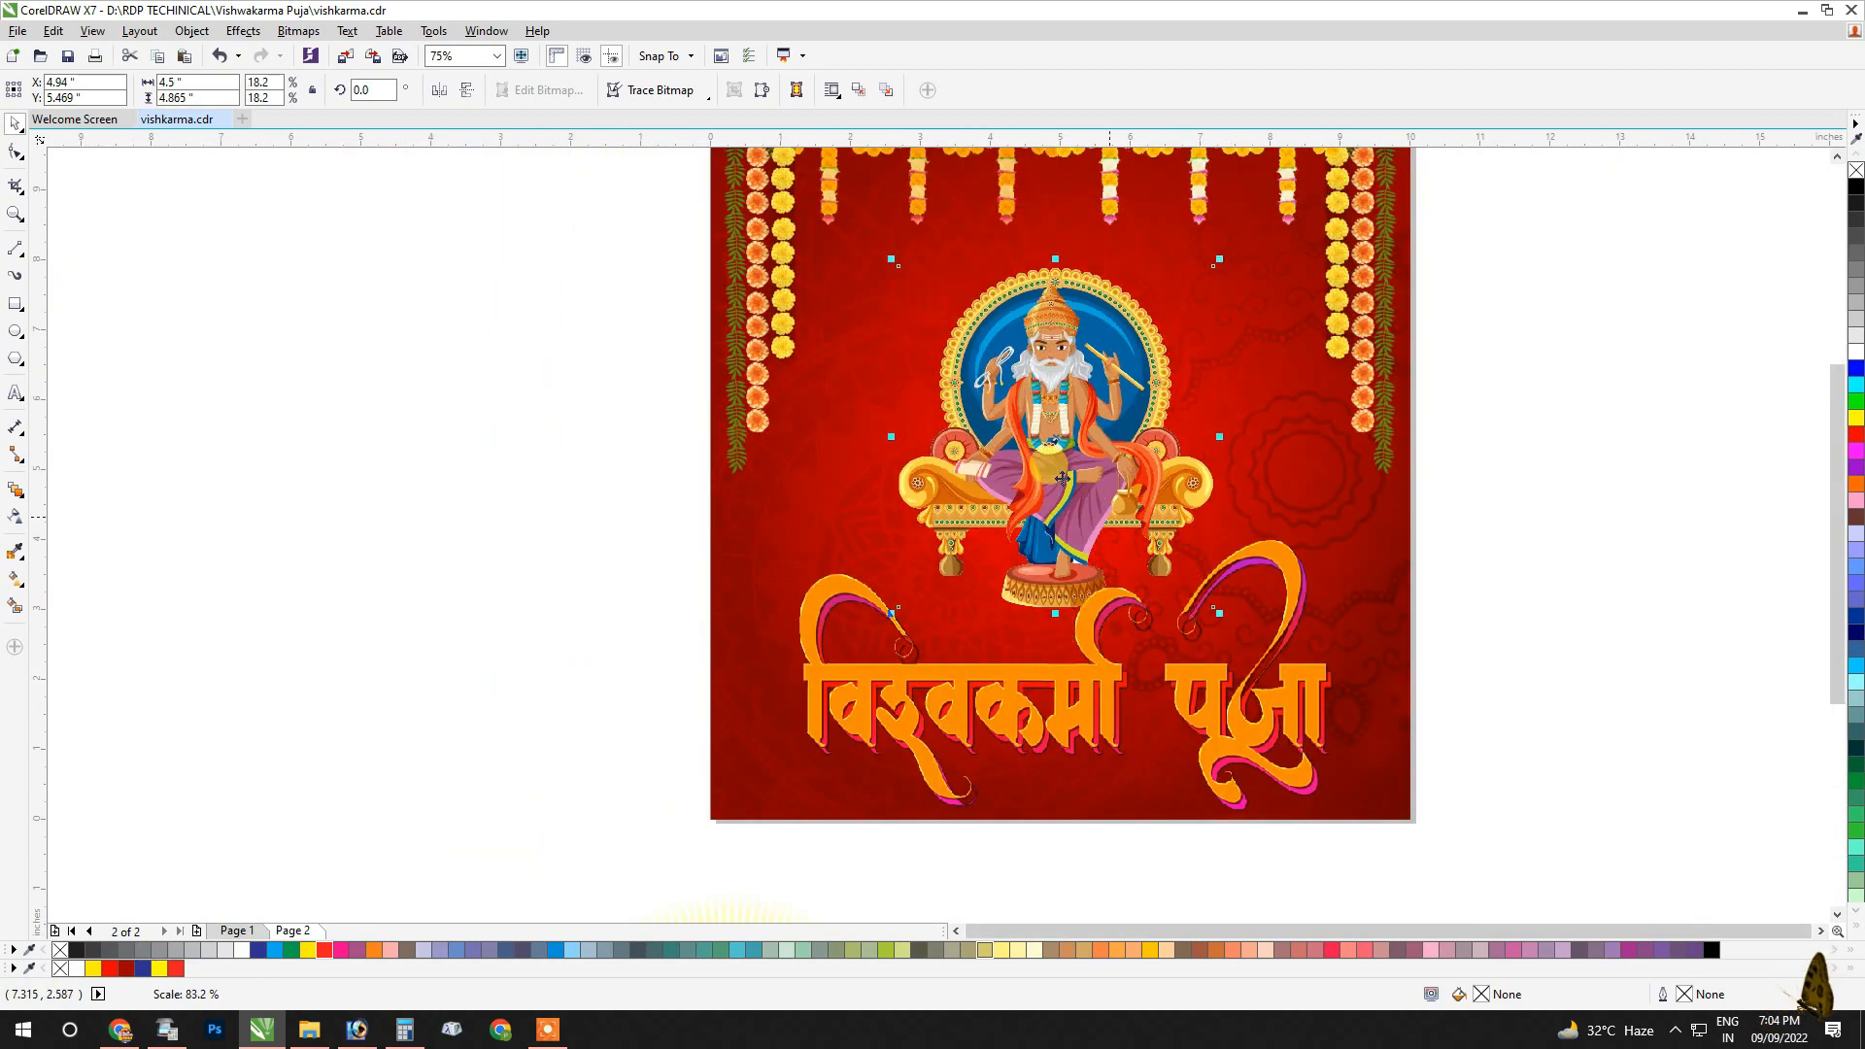
{"action": "left_click_drag", "start_coordinate": [997, 406], "coordinate": [997, 378]}
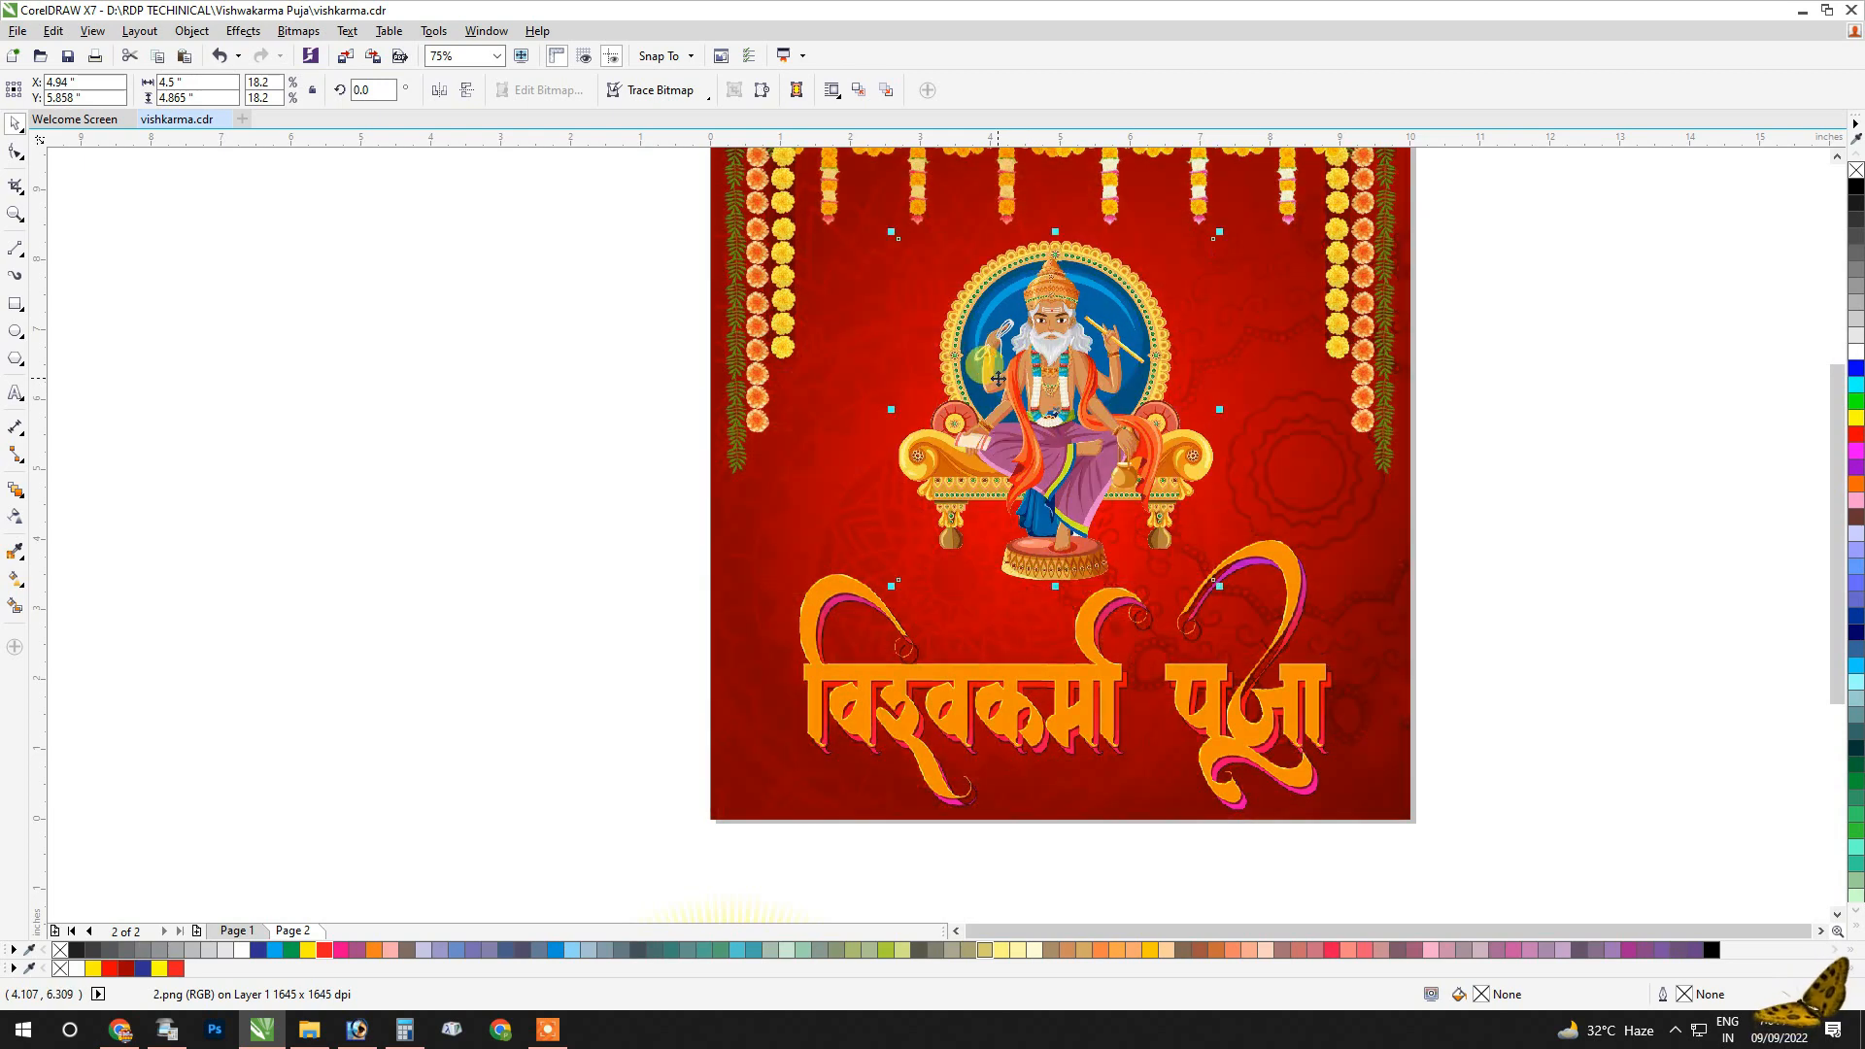
{"action": "scroll", "coordinate": [840, 384], "scroll_direction": "down", "scroll_amount": 1}
{"action": "left_click", "coordinate": [1299, 483]}
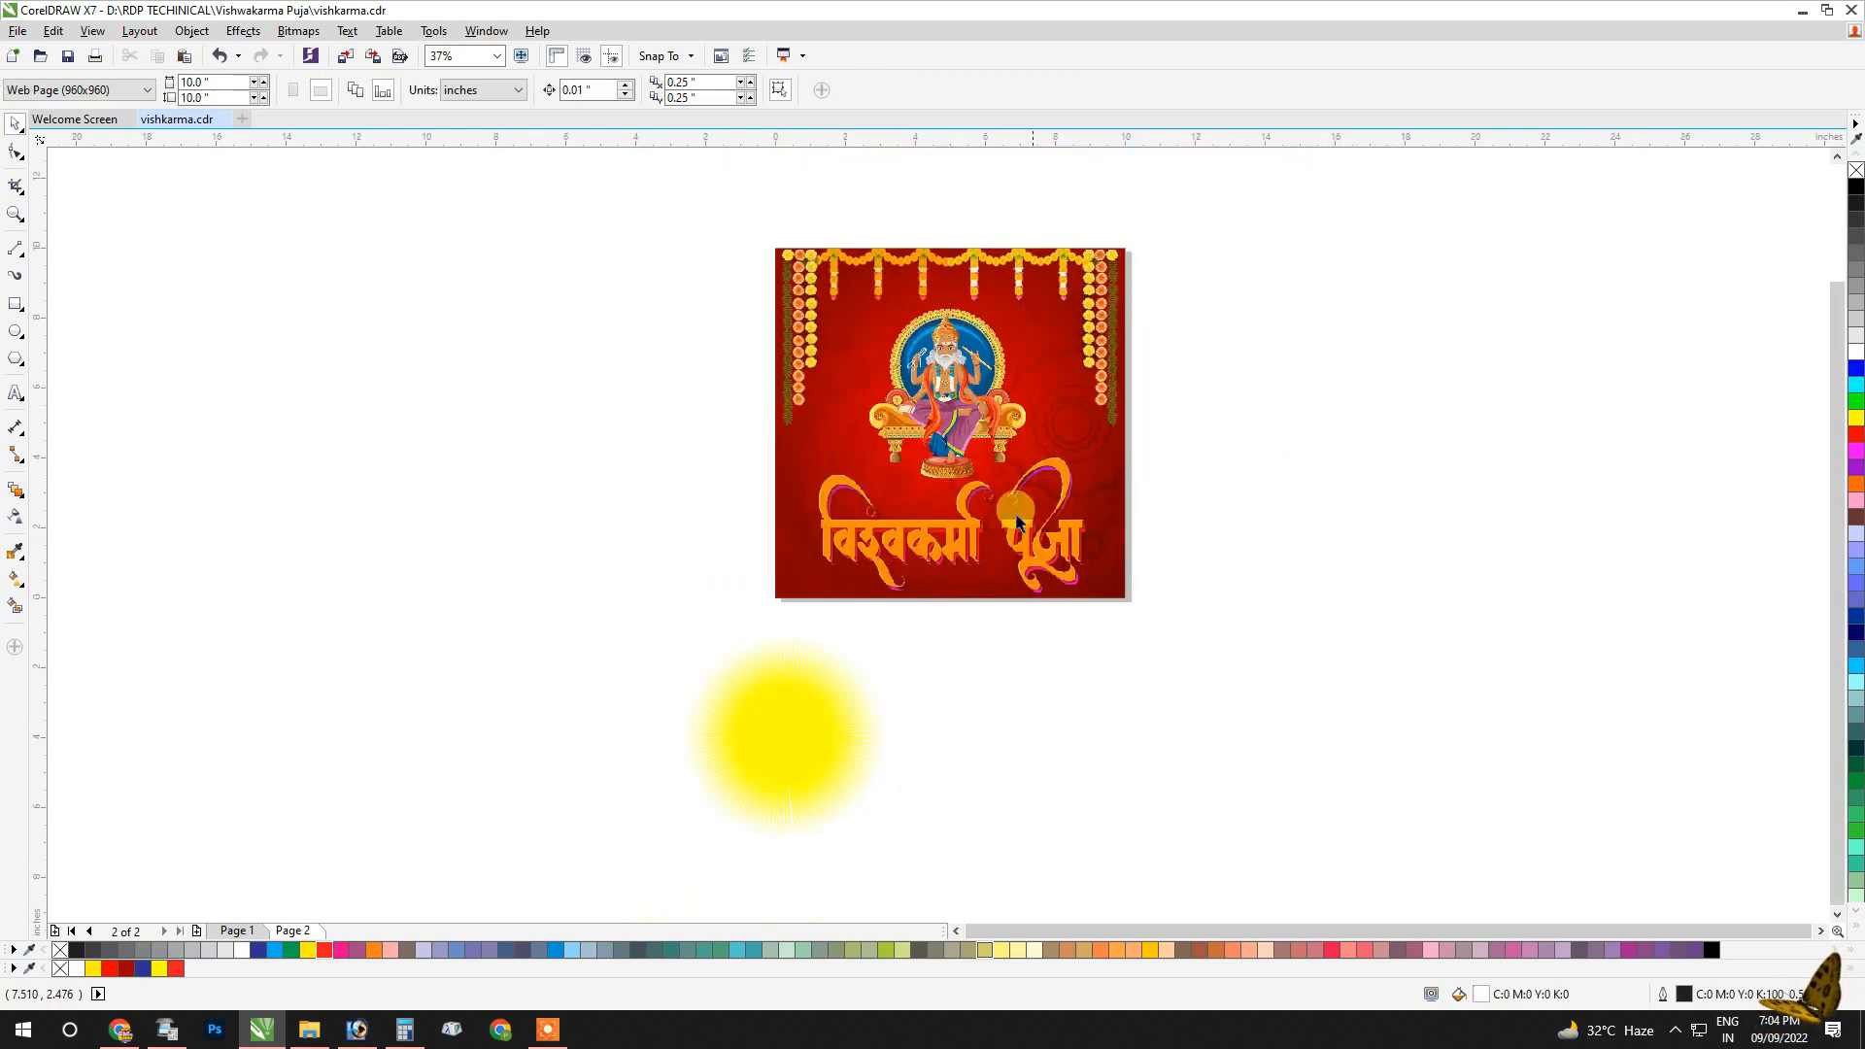
Try squashing the Hindi title to about 4.84 in high and shifting it up, and undo both changes.
{"action": "left_click", "coordinate": [961, 547]}
{"action": "scroll", "coordinate": [949, 464], "scroll_direction": "up", "scroll_amount": 1}
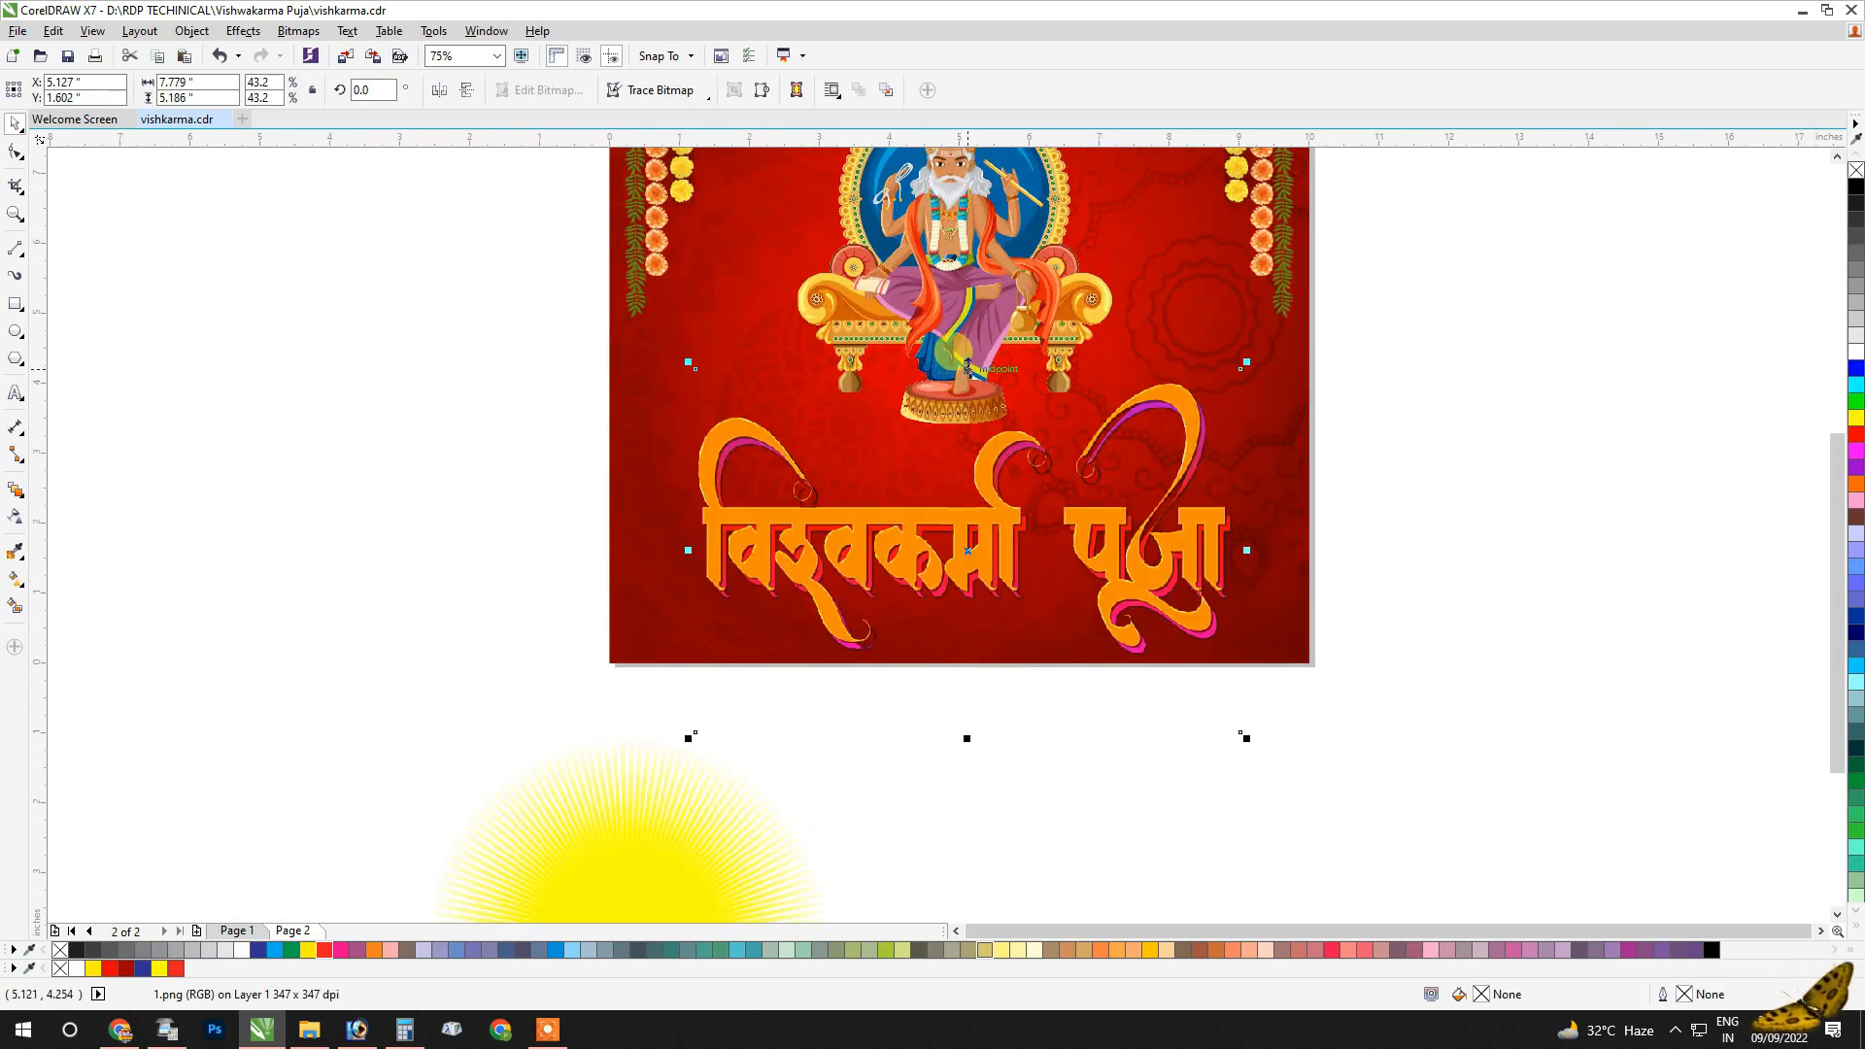
{"action": "left_click_drag", "start_coordinate": [968, 367], "coordinate": [968, 392]}
{"action": "left_click_drag", "start_coordinate": [965, 538], "coordinate": [964, 524]}
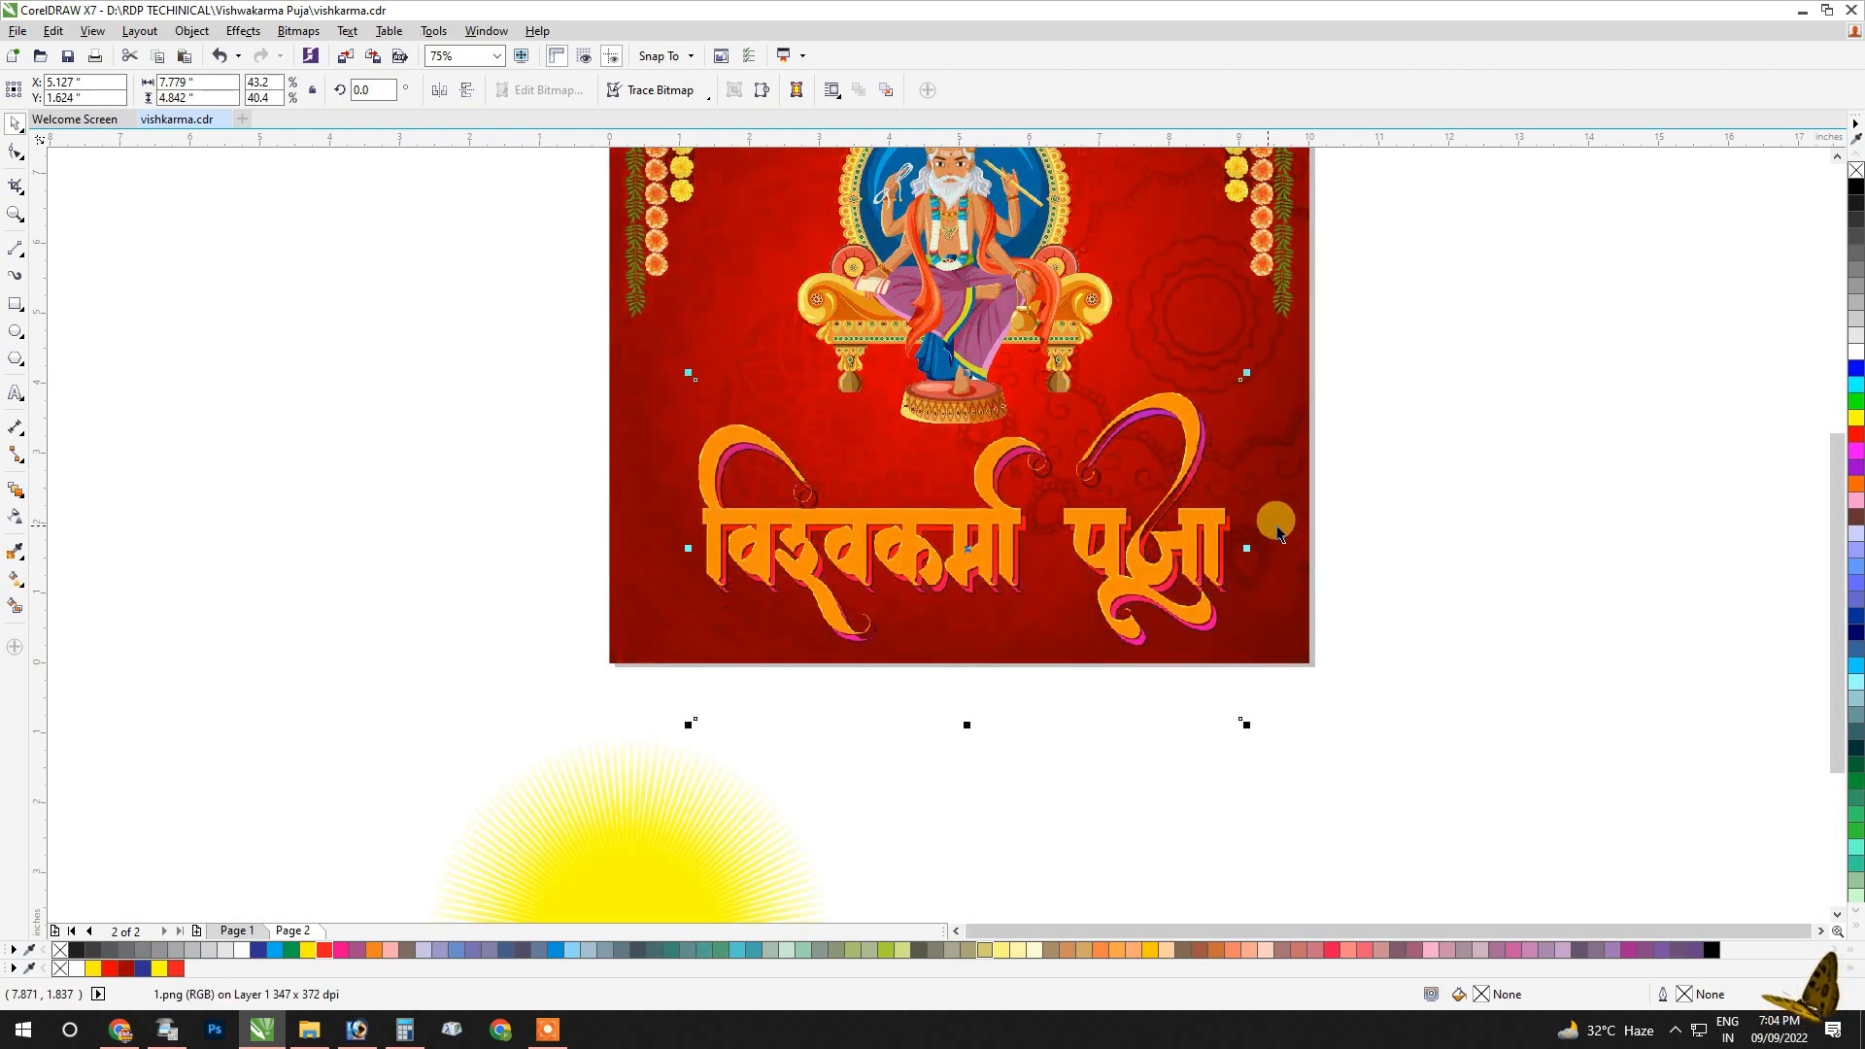
{"action": "key", "text": "ctrl+z"}
{"action": "key", "text": "ctrl+z"}
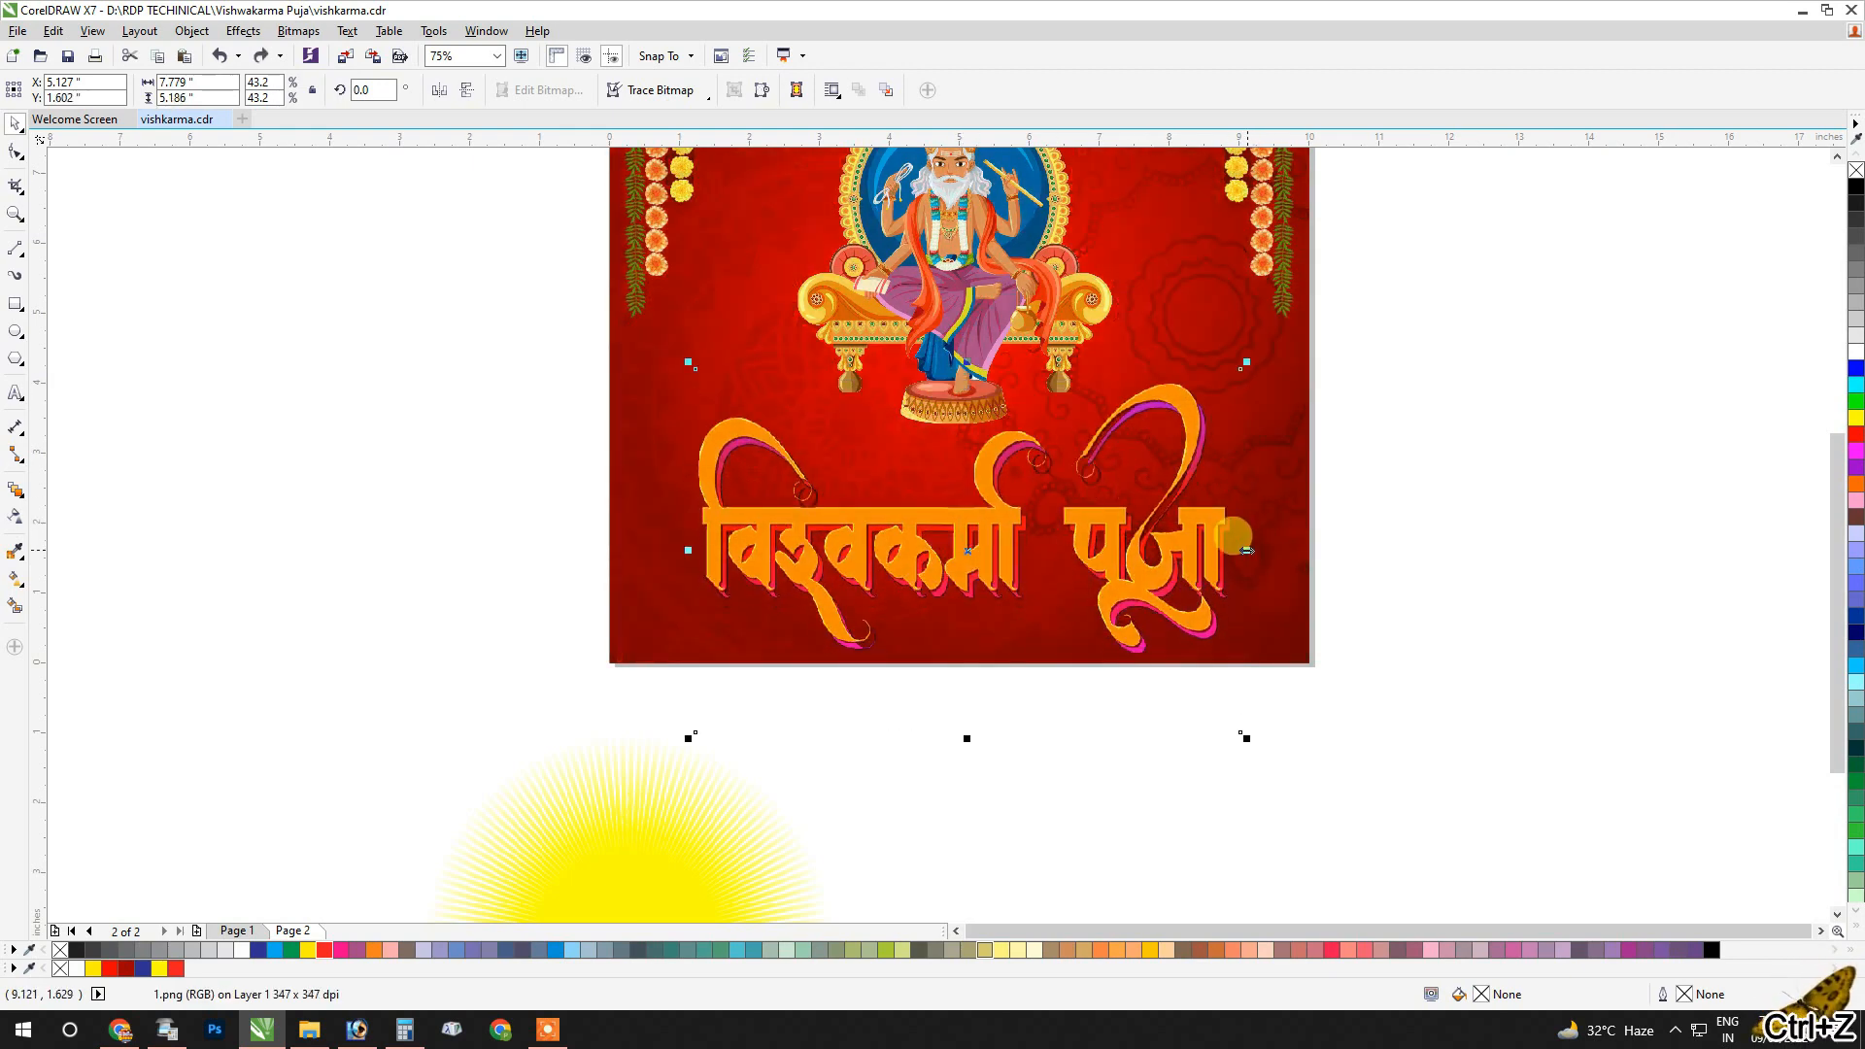
Widen the Hindi title to 8.432 in and shrink the deity image to 4.33 in wide.
{"action": "left_click_drag", "start_coordinate": [1246, 551], "coordinate": [1268, 551]}
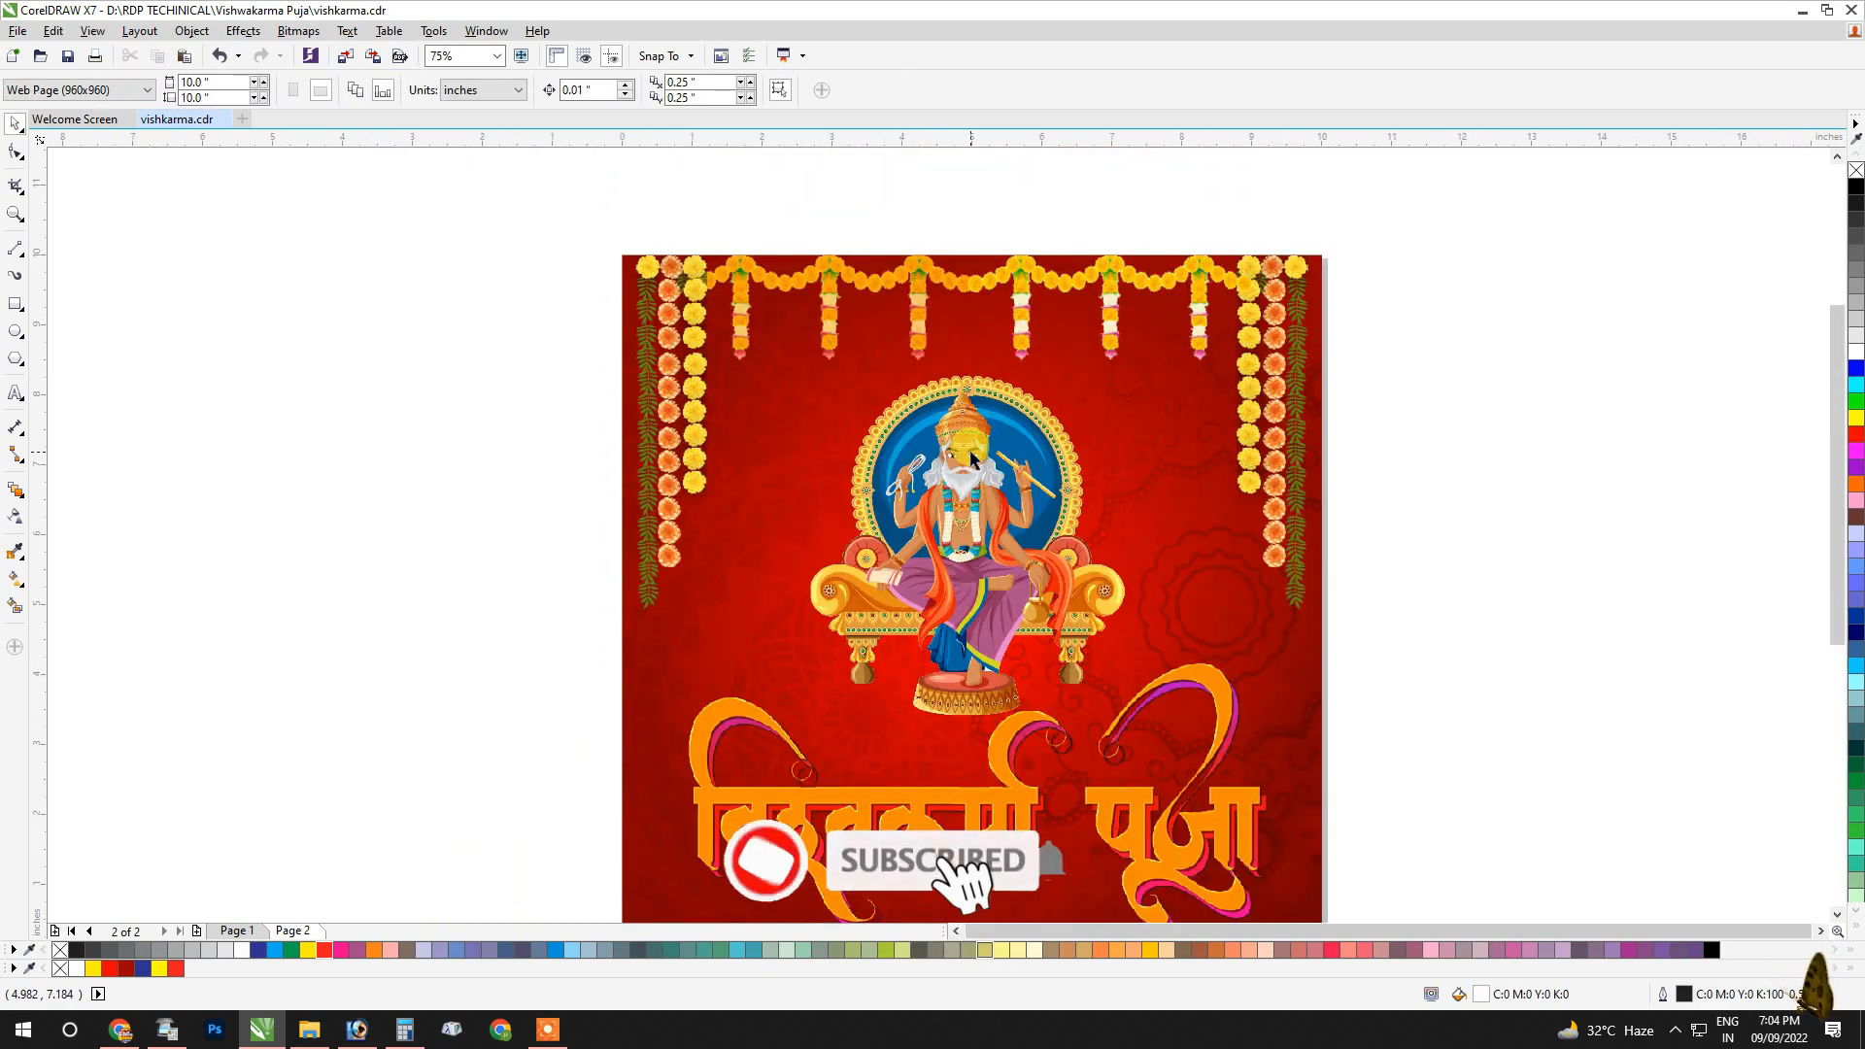
{"action": "left_click", "coordinate": [971, 457]}
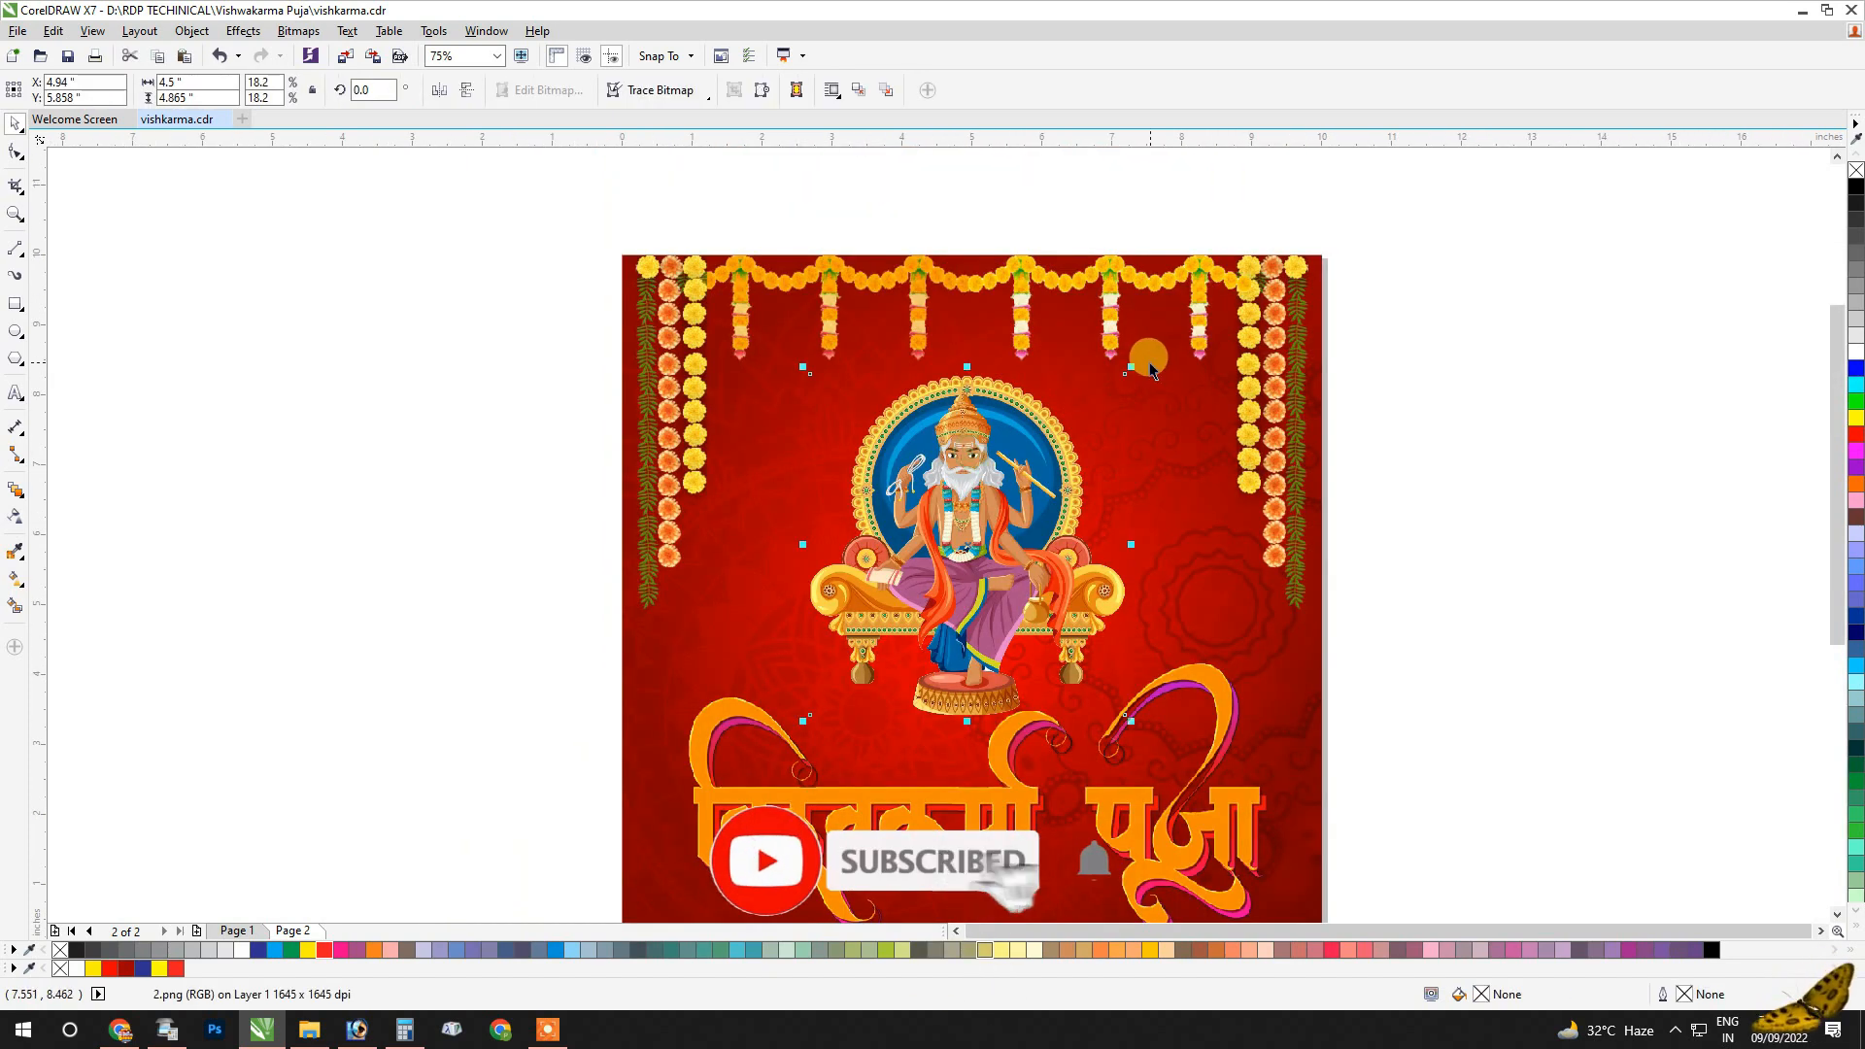
{"action": "left_click_drag", "start_coordinate": [1133, 351], "coordinate": [1122, 364]}
{"action": "scroll", "coordinate": [1121, 364], "scroll_direction": "down", "scroll_amount": 2}
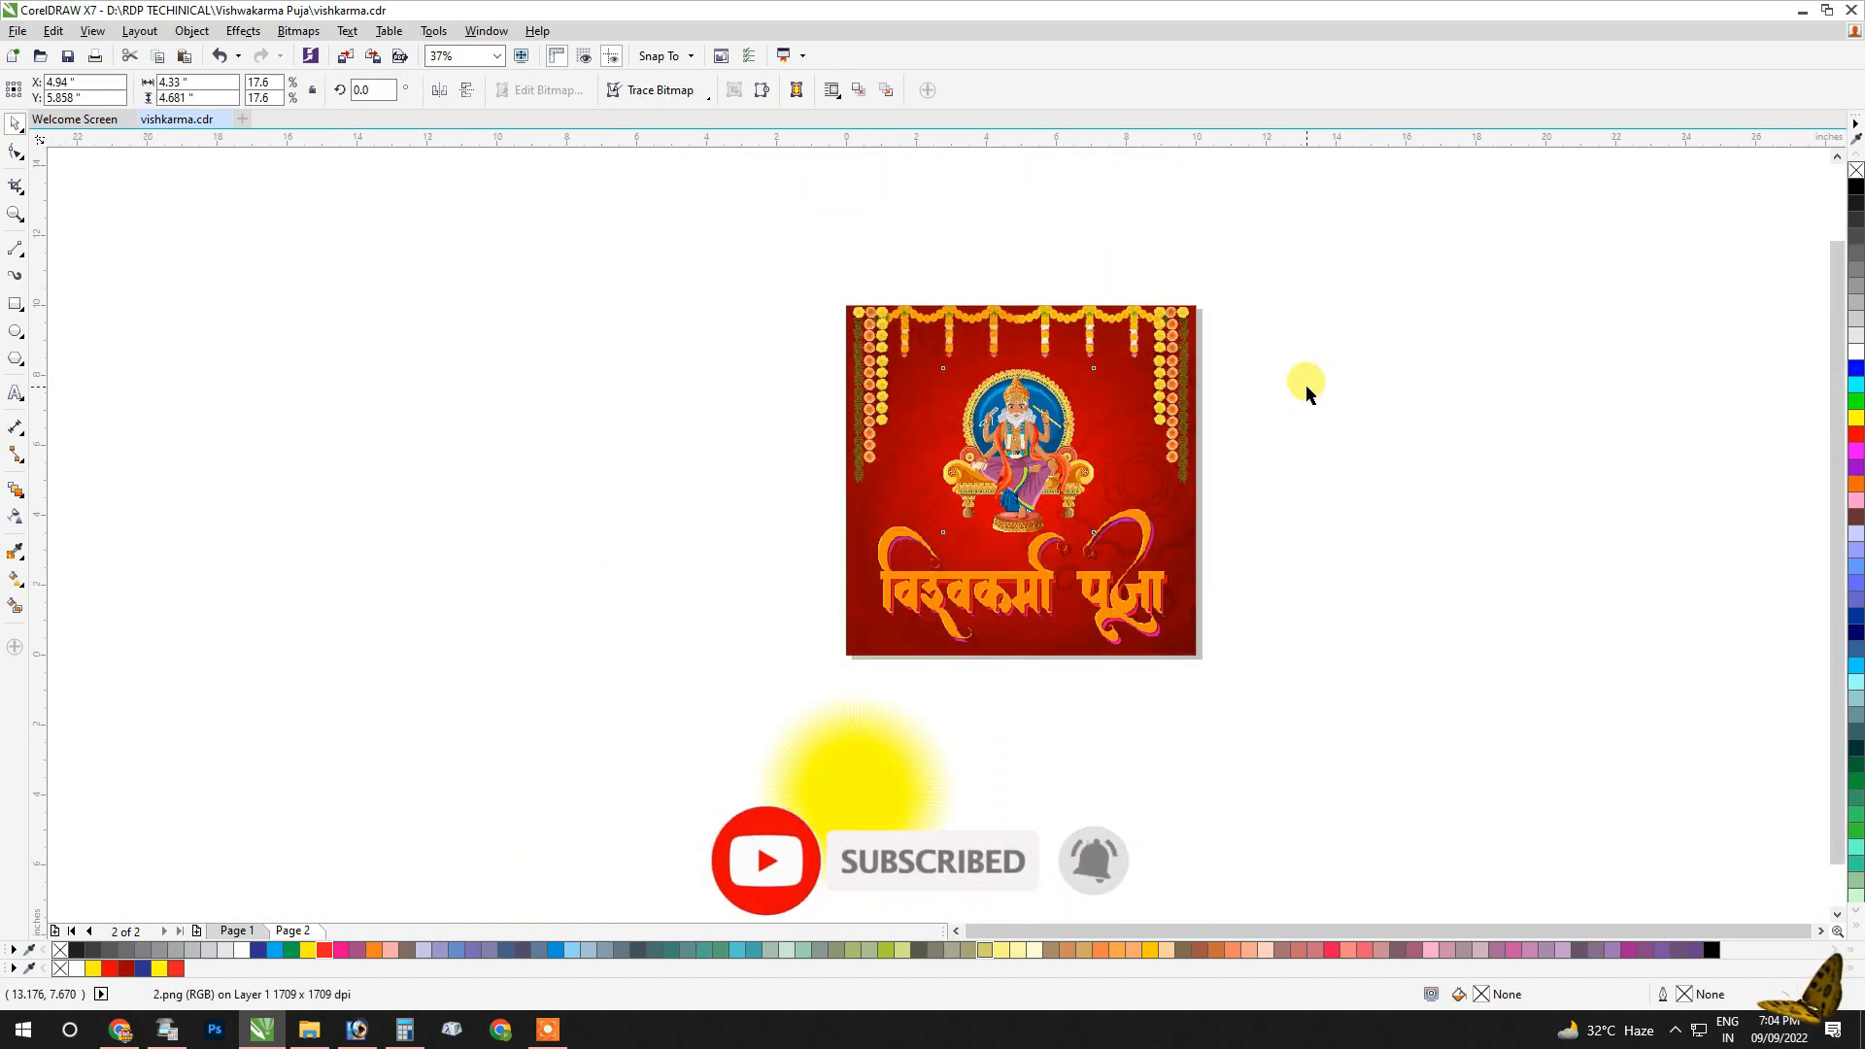
PowerClip the yellow sunburst image inside the red poster square.
{"action": "left_click", "coordinate": [1116, 774]}
{"action": "right_click", "coordinate": [871, 767]}
{"action": "left_click", "coordinate": [903, 248]}
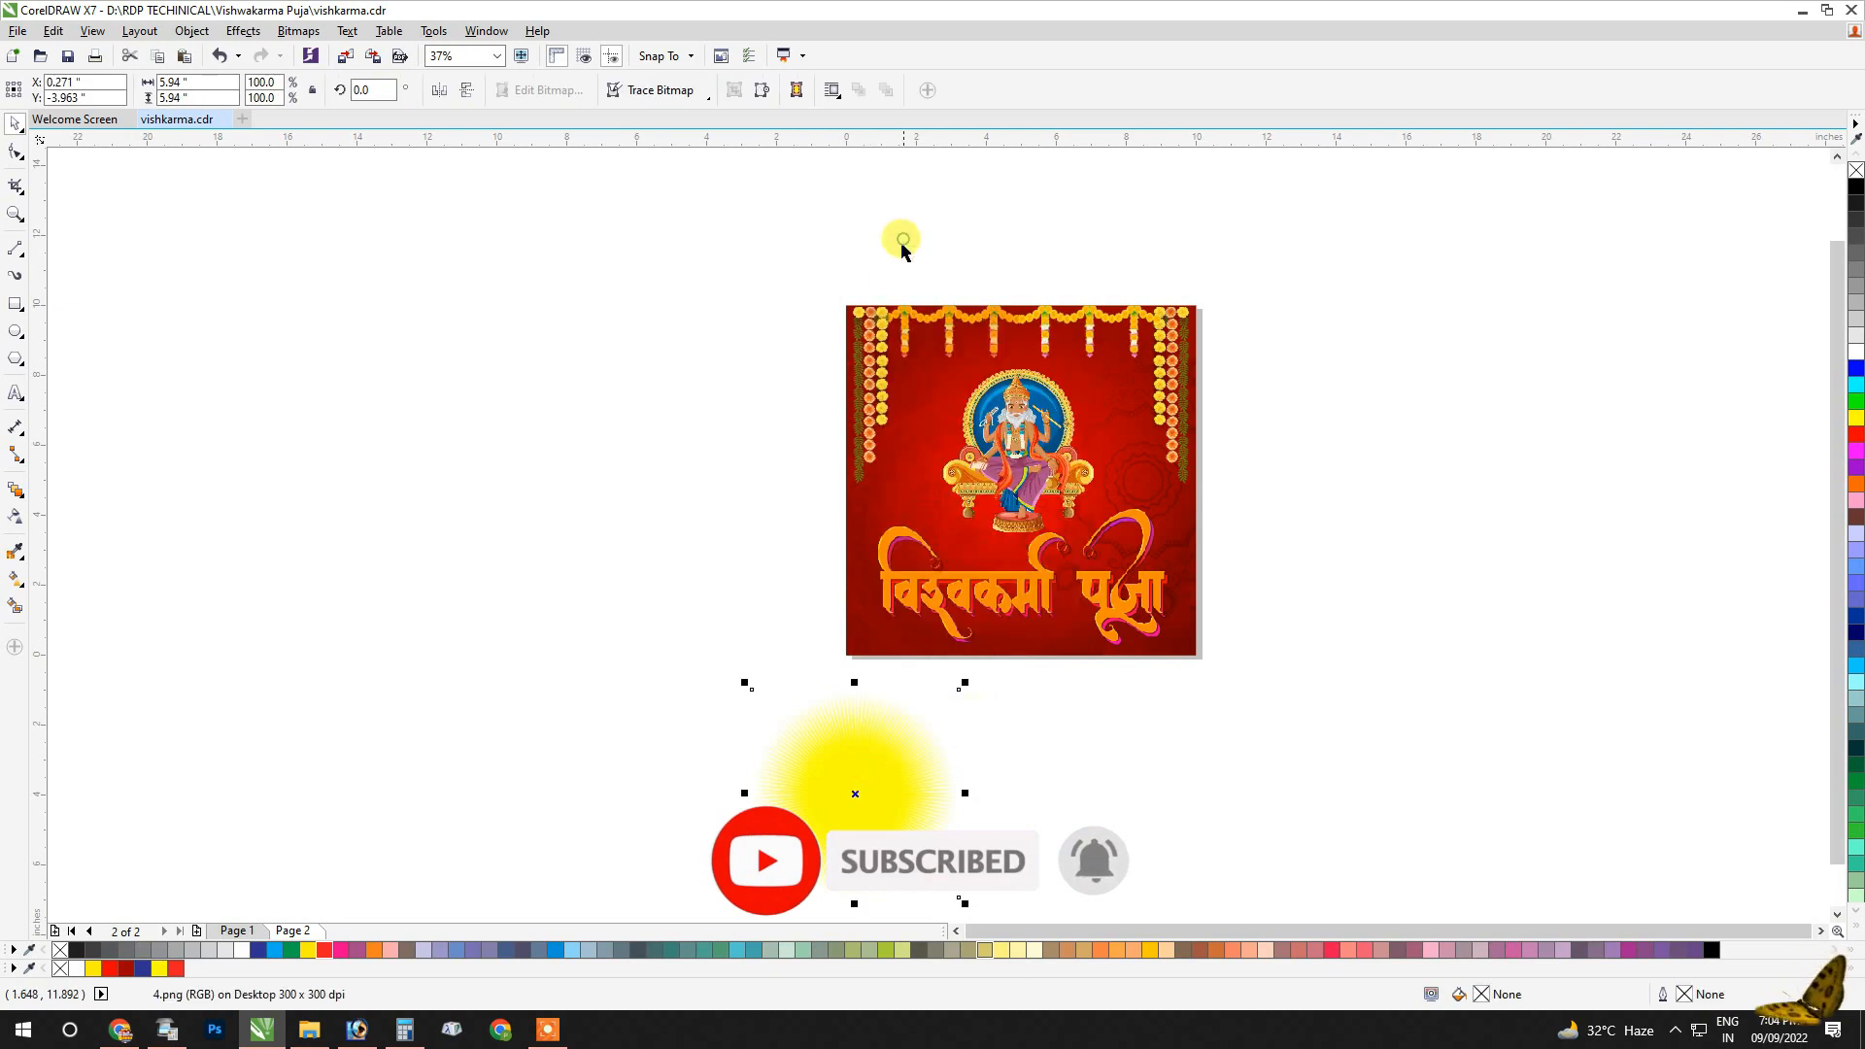
{"action": "right_click", "coordinate": [816, 841]}
{"action": "left_click", "coordinate": [929, 333]}
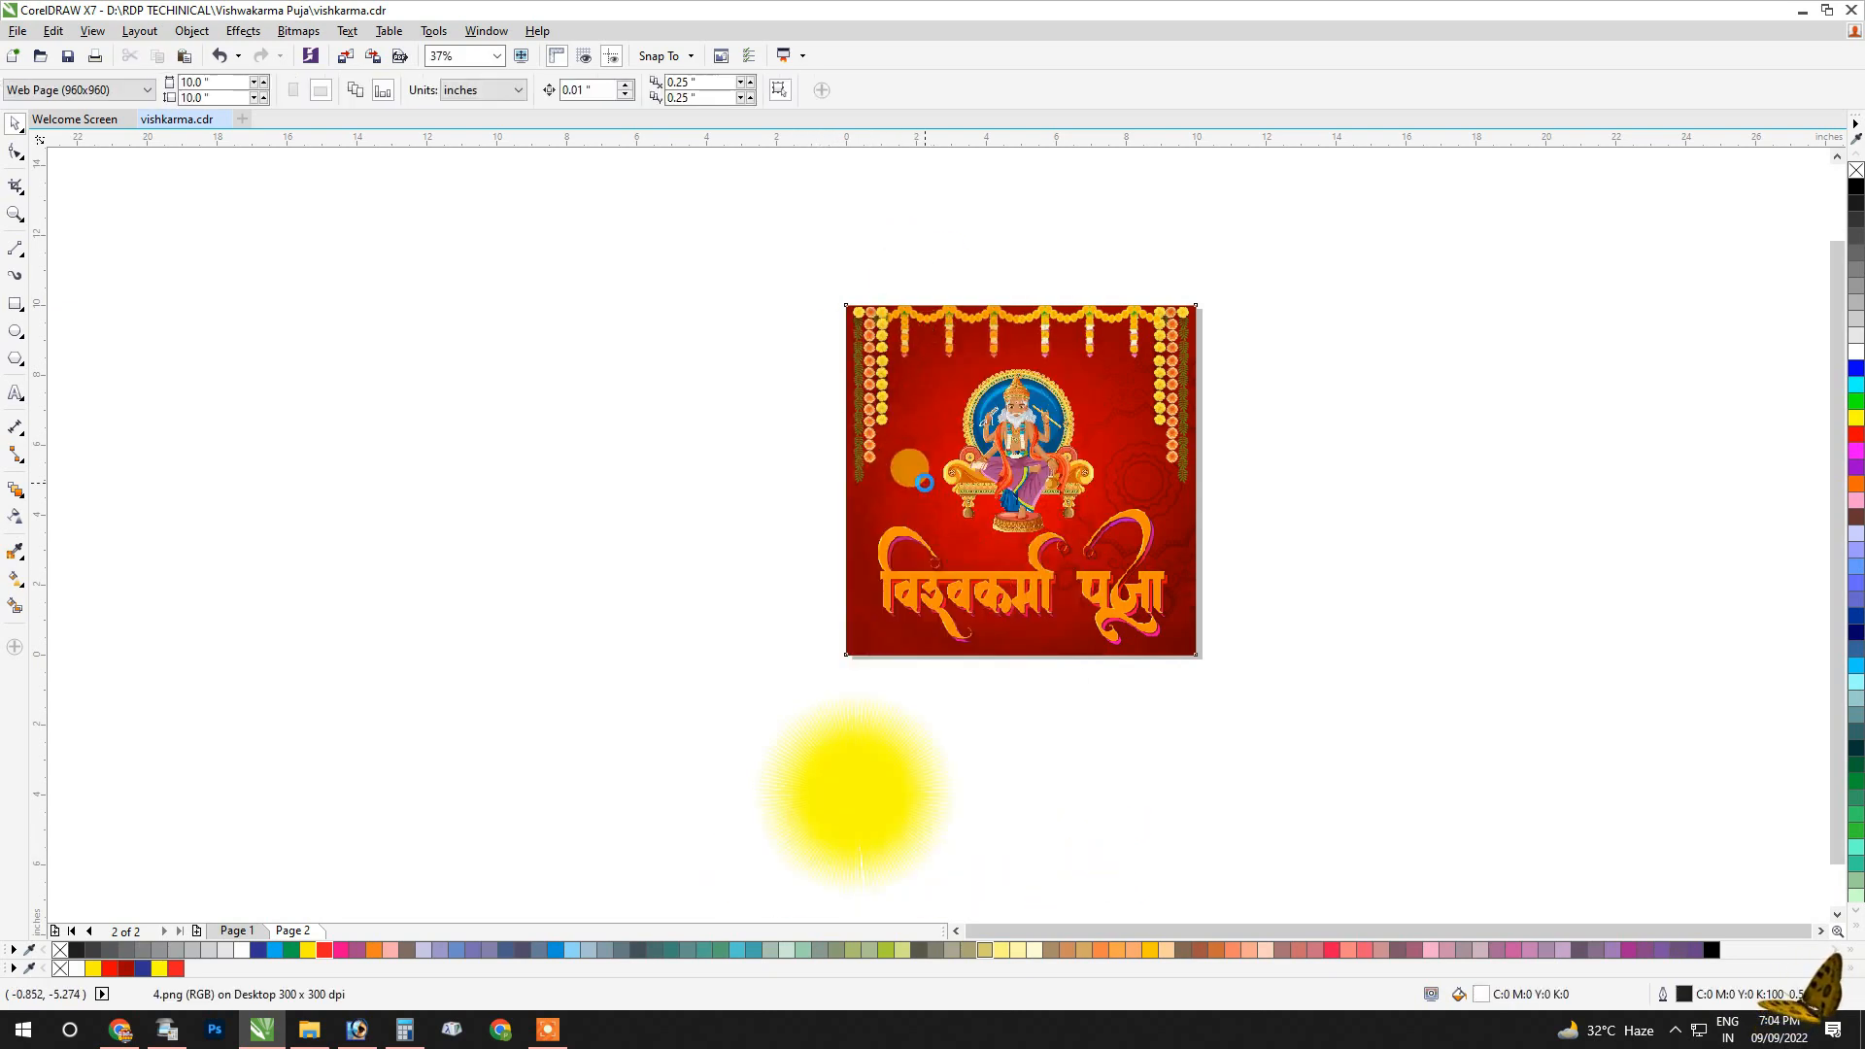
{"action": "left_click", "coordinate": [925, 482]}
Open the square's clipped contents for editing and move the sunburst up to Y 6.75 in, where the deity sits.
{"action": "left_click", "coordinate": [907, 456], "text": "ctrl"}
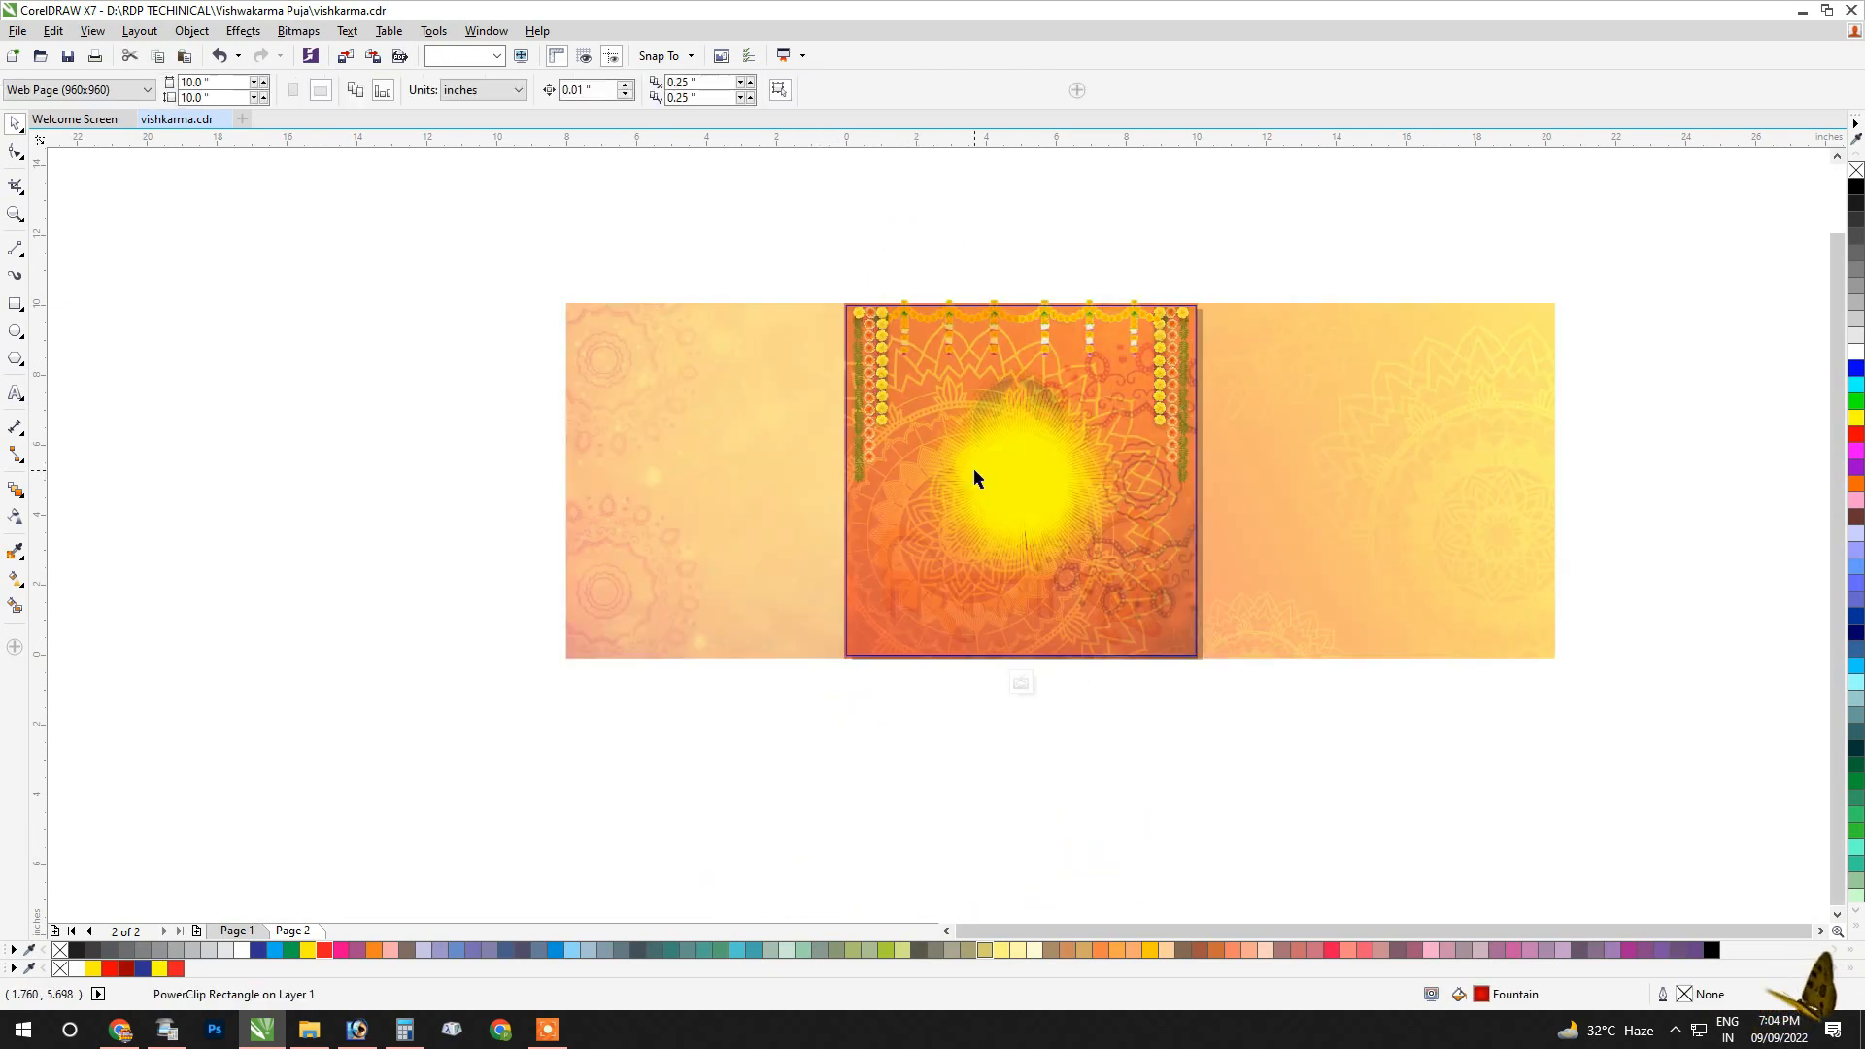
{"action": "left_click", "coordinate": [1009, 480], "text": "ctrl"}
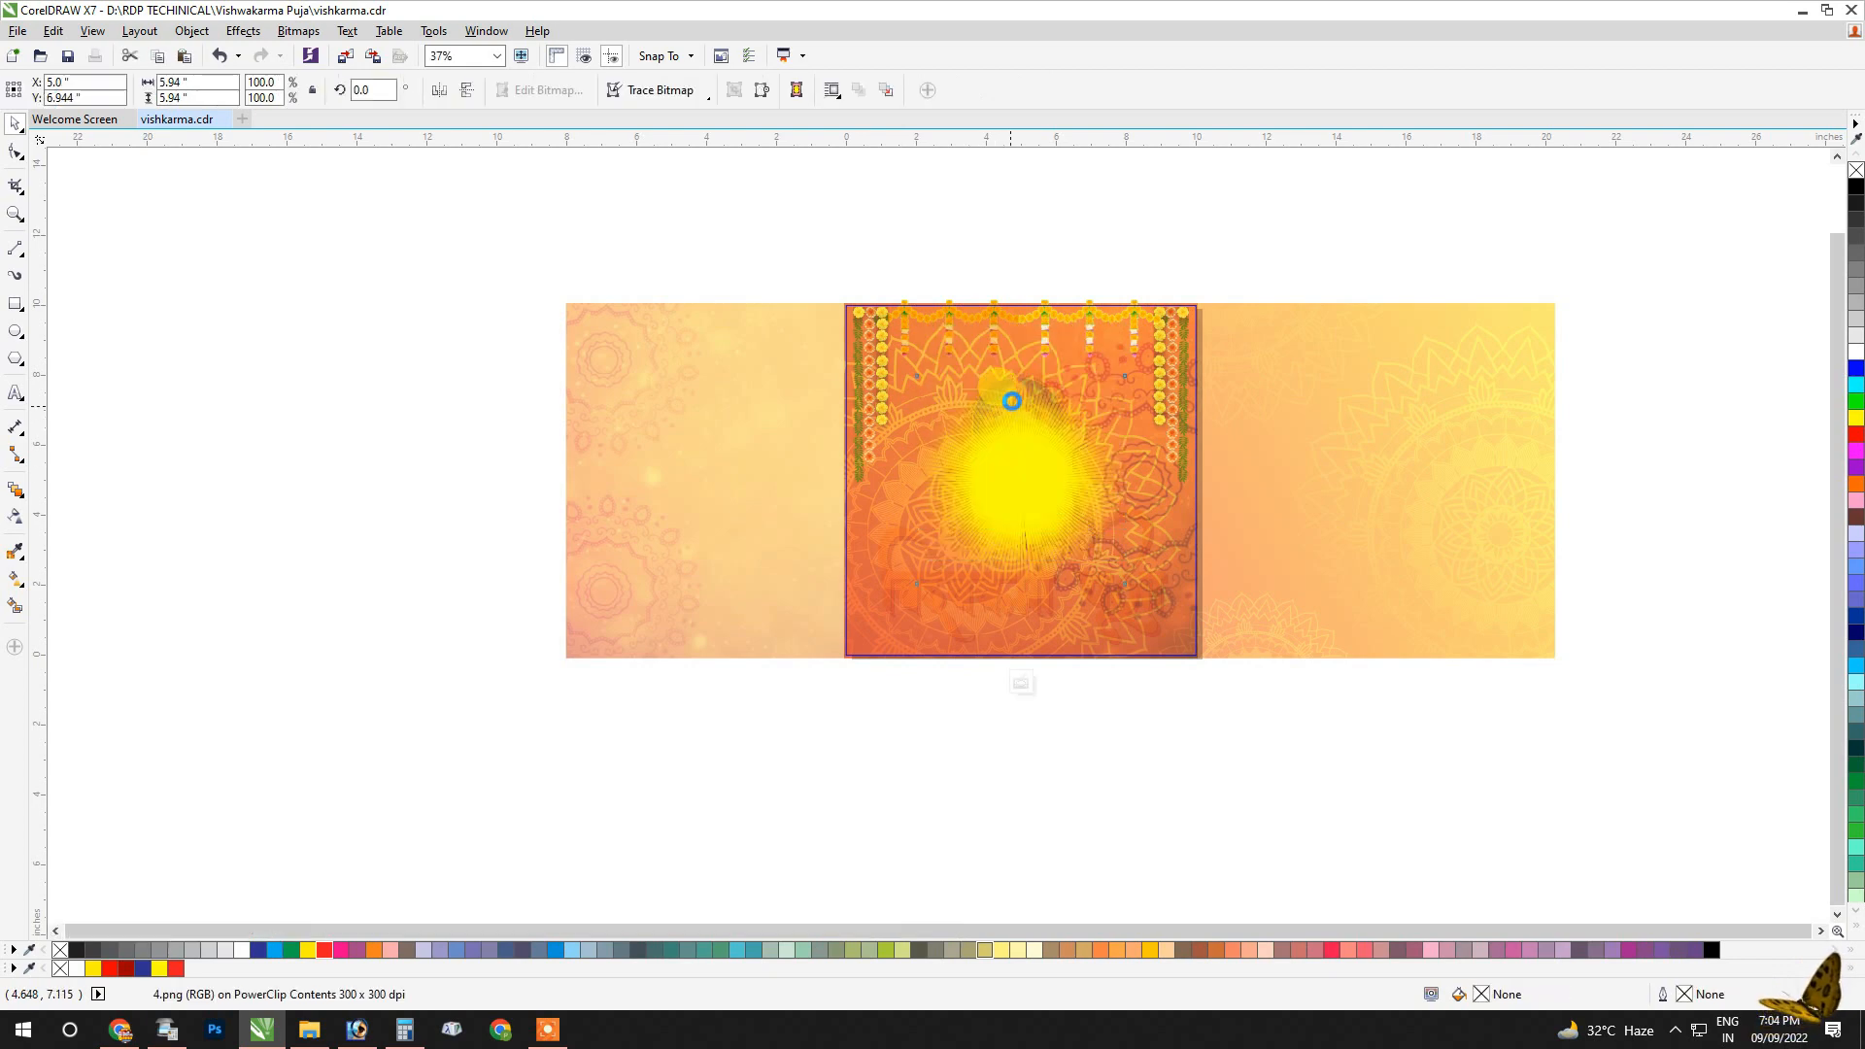
{"action": "left_click_drag", "start_coordinate": [1008, 480], "coordinate": [1040, 396]}
{"action": "scroll", "coordinate": [1011, 401], "scroll_direction": "up", "scroll_amount": 2}
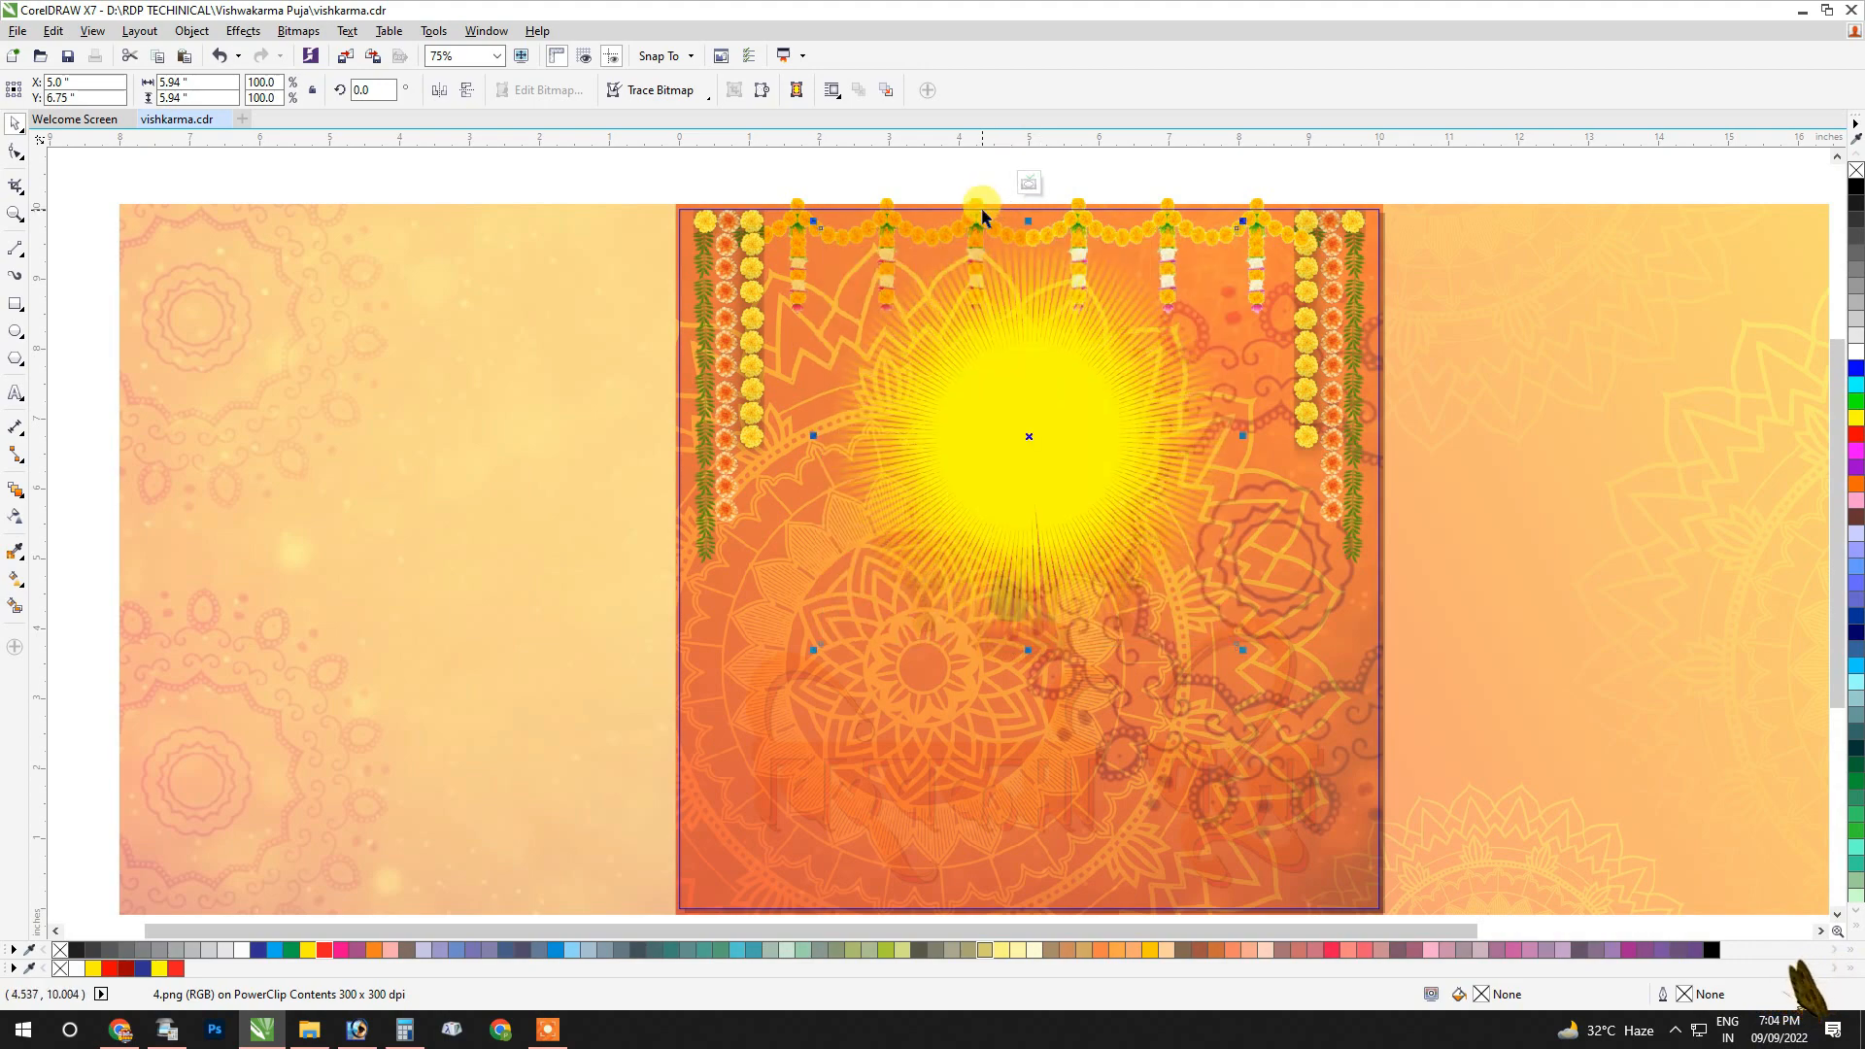
Try sending the sunburst one level back behind the mandala pattern, and bring it forward again.
{"action": "key", "text": "ctrl+Page_Down"}
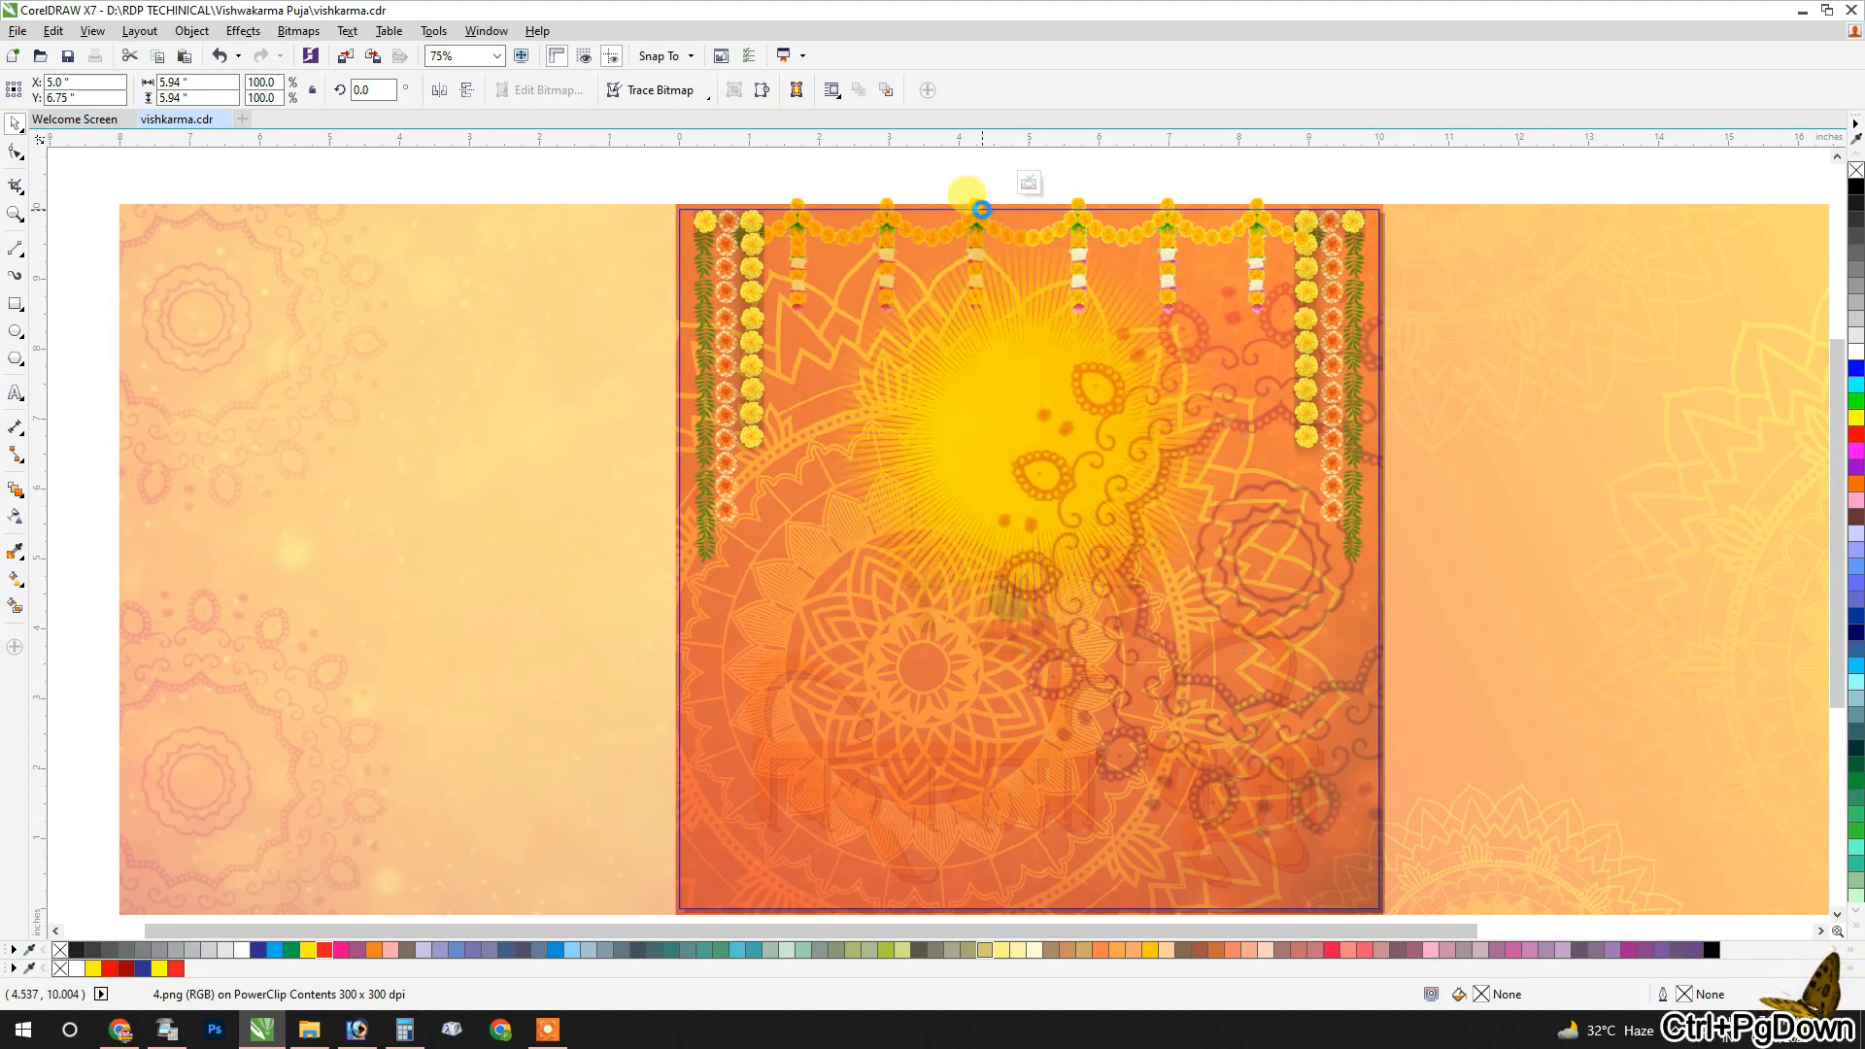
{"action": "key", "text": "ctrl+Page_Up"}
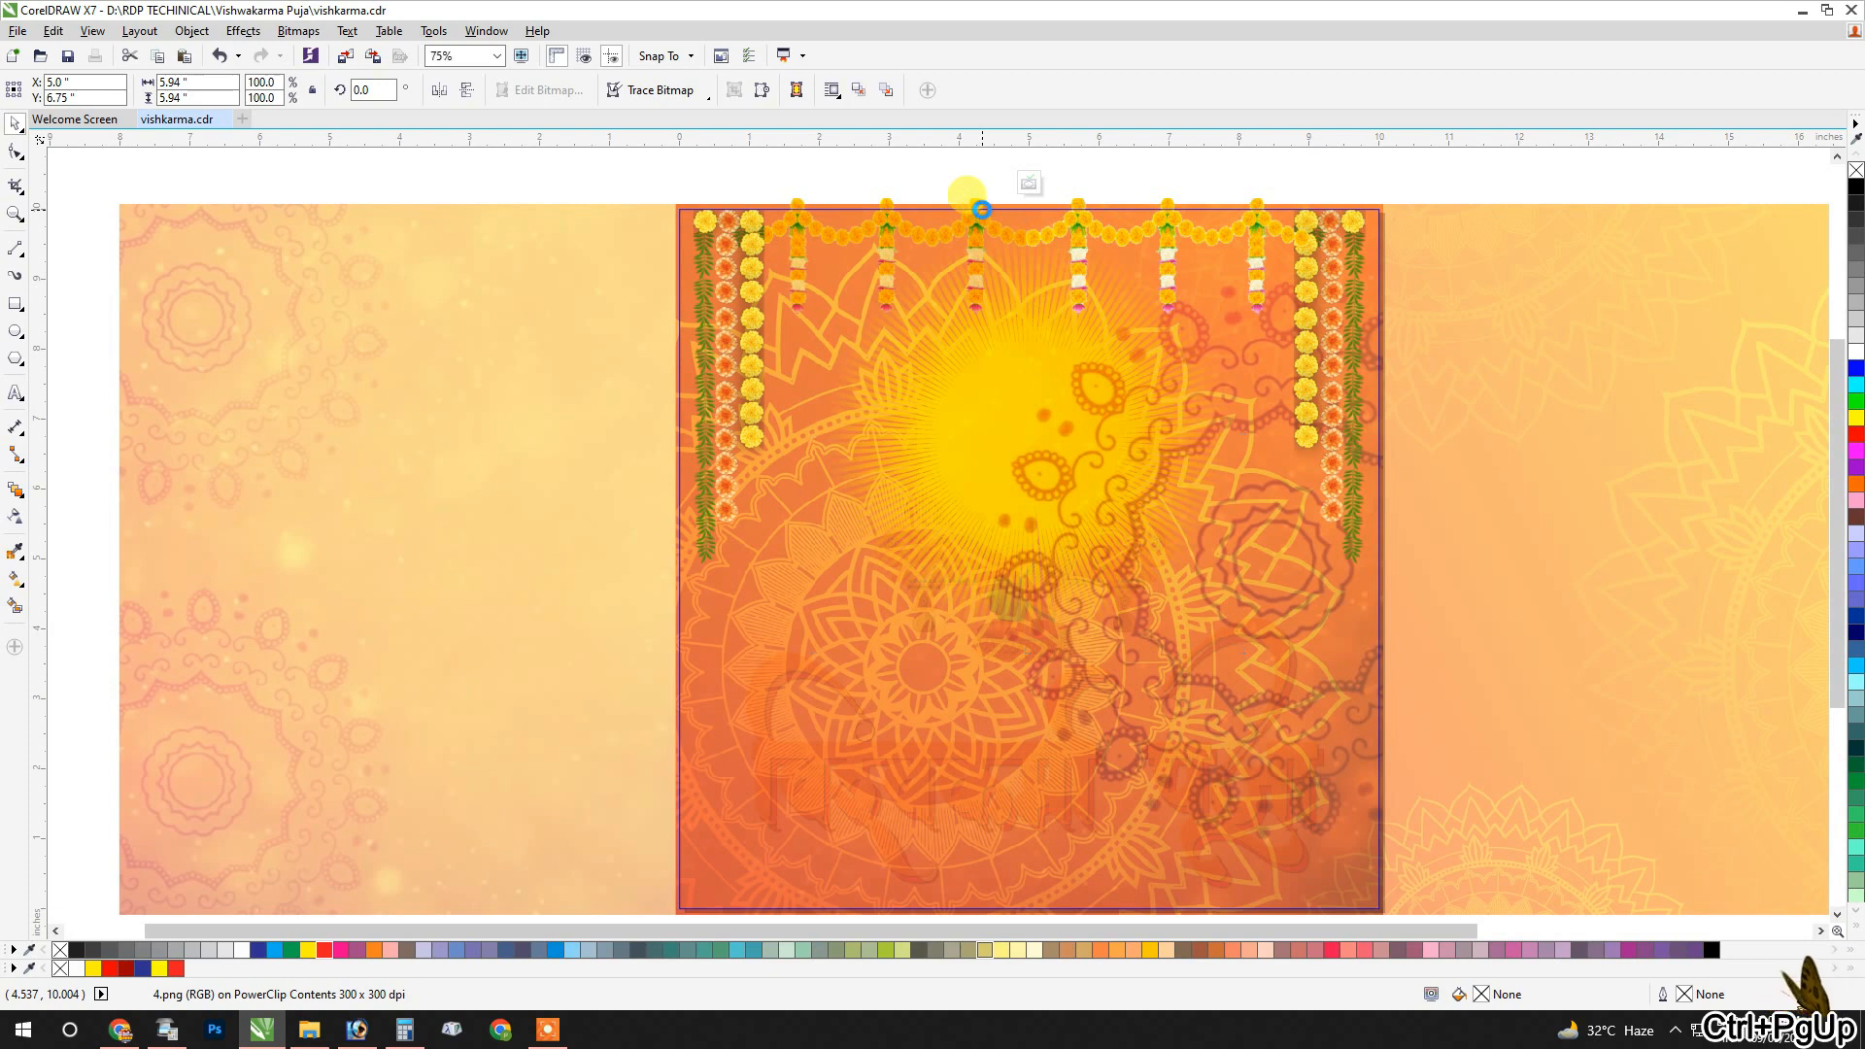
{"action": "key", "text": "ctrl+Page_Up"}
{"action": "left_click", "coordinate": [981, 209]}
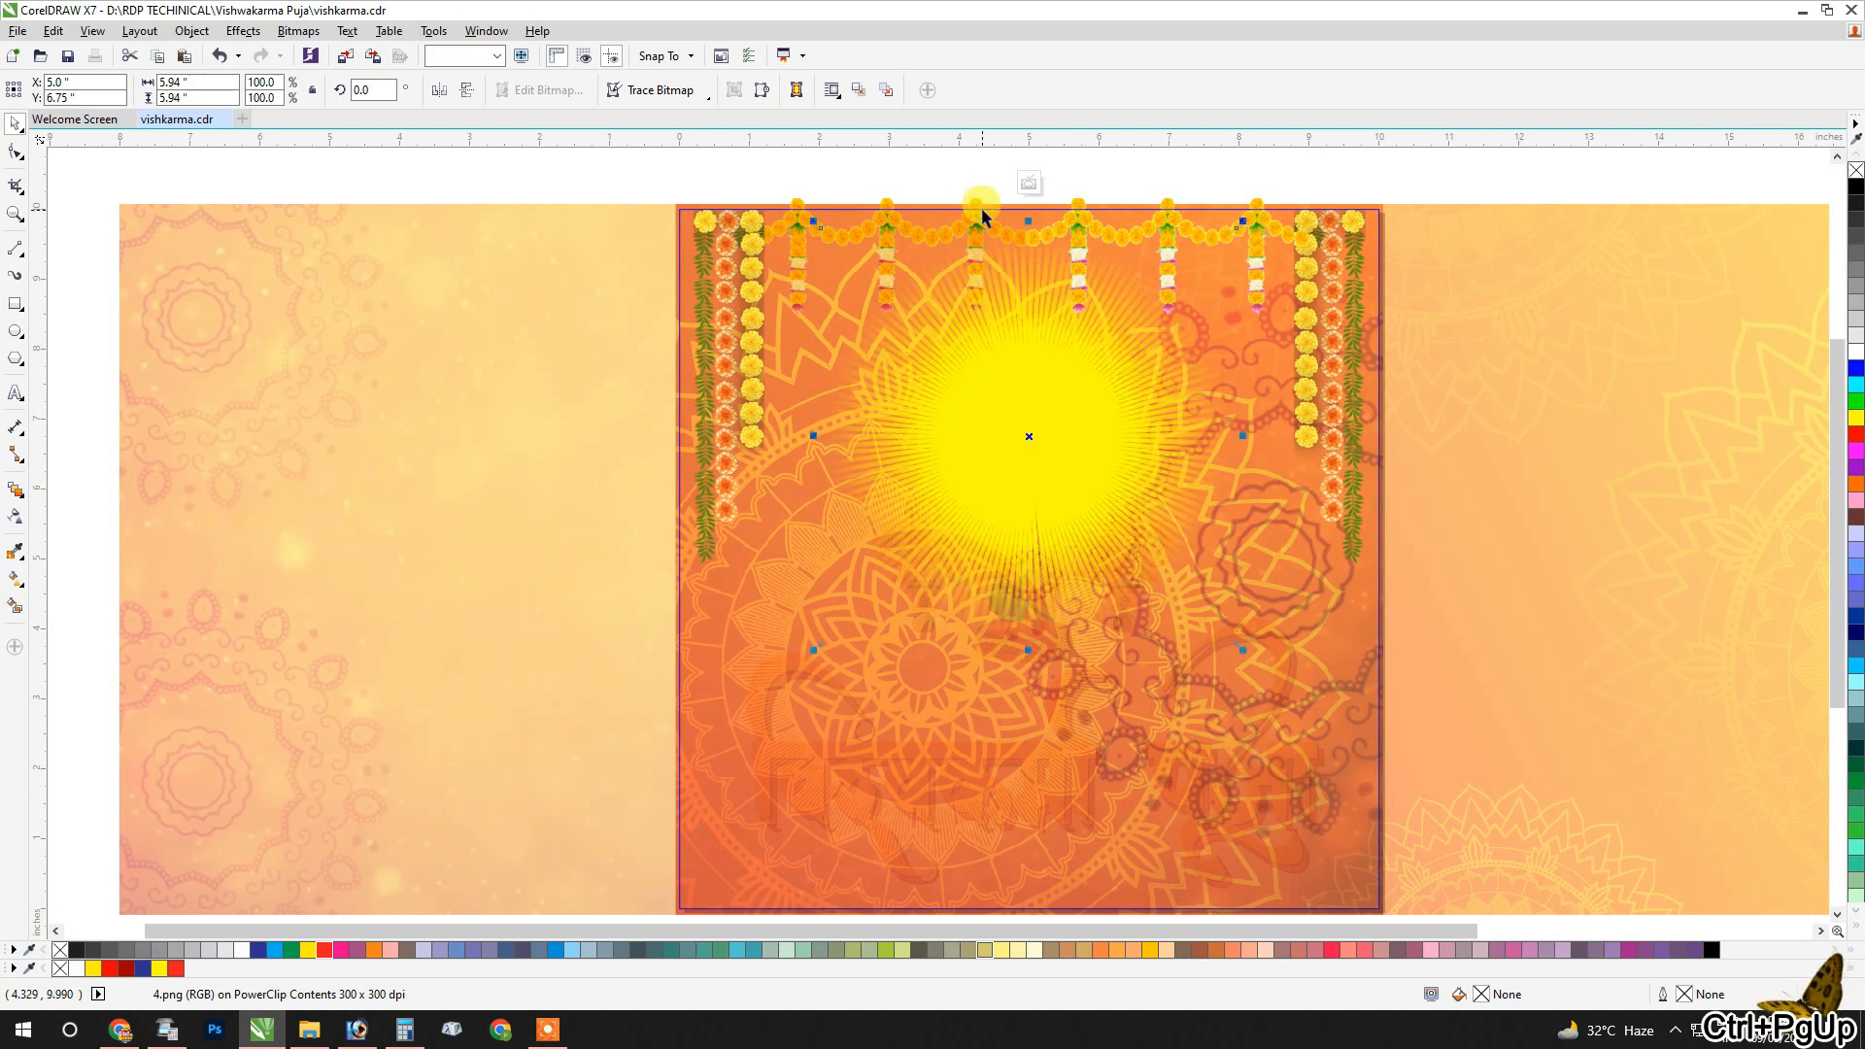
Bring both halves of the top flower garland forward in front of the sunburst and finish editing the clipped contents.
{"action": "left_click_drag", "start_coordinate": [621, 158], "coordinate": [1110, 364]}
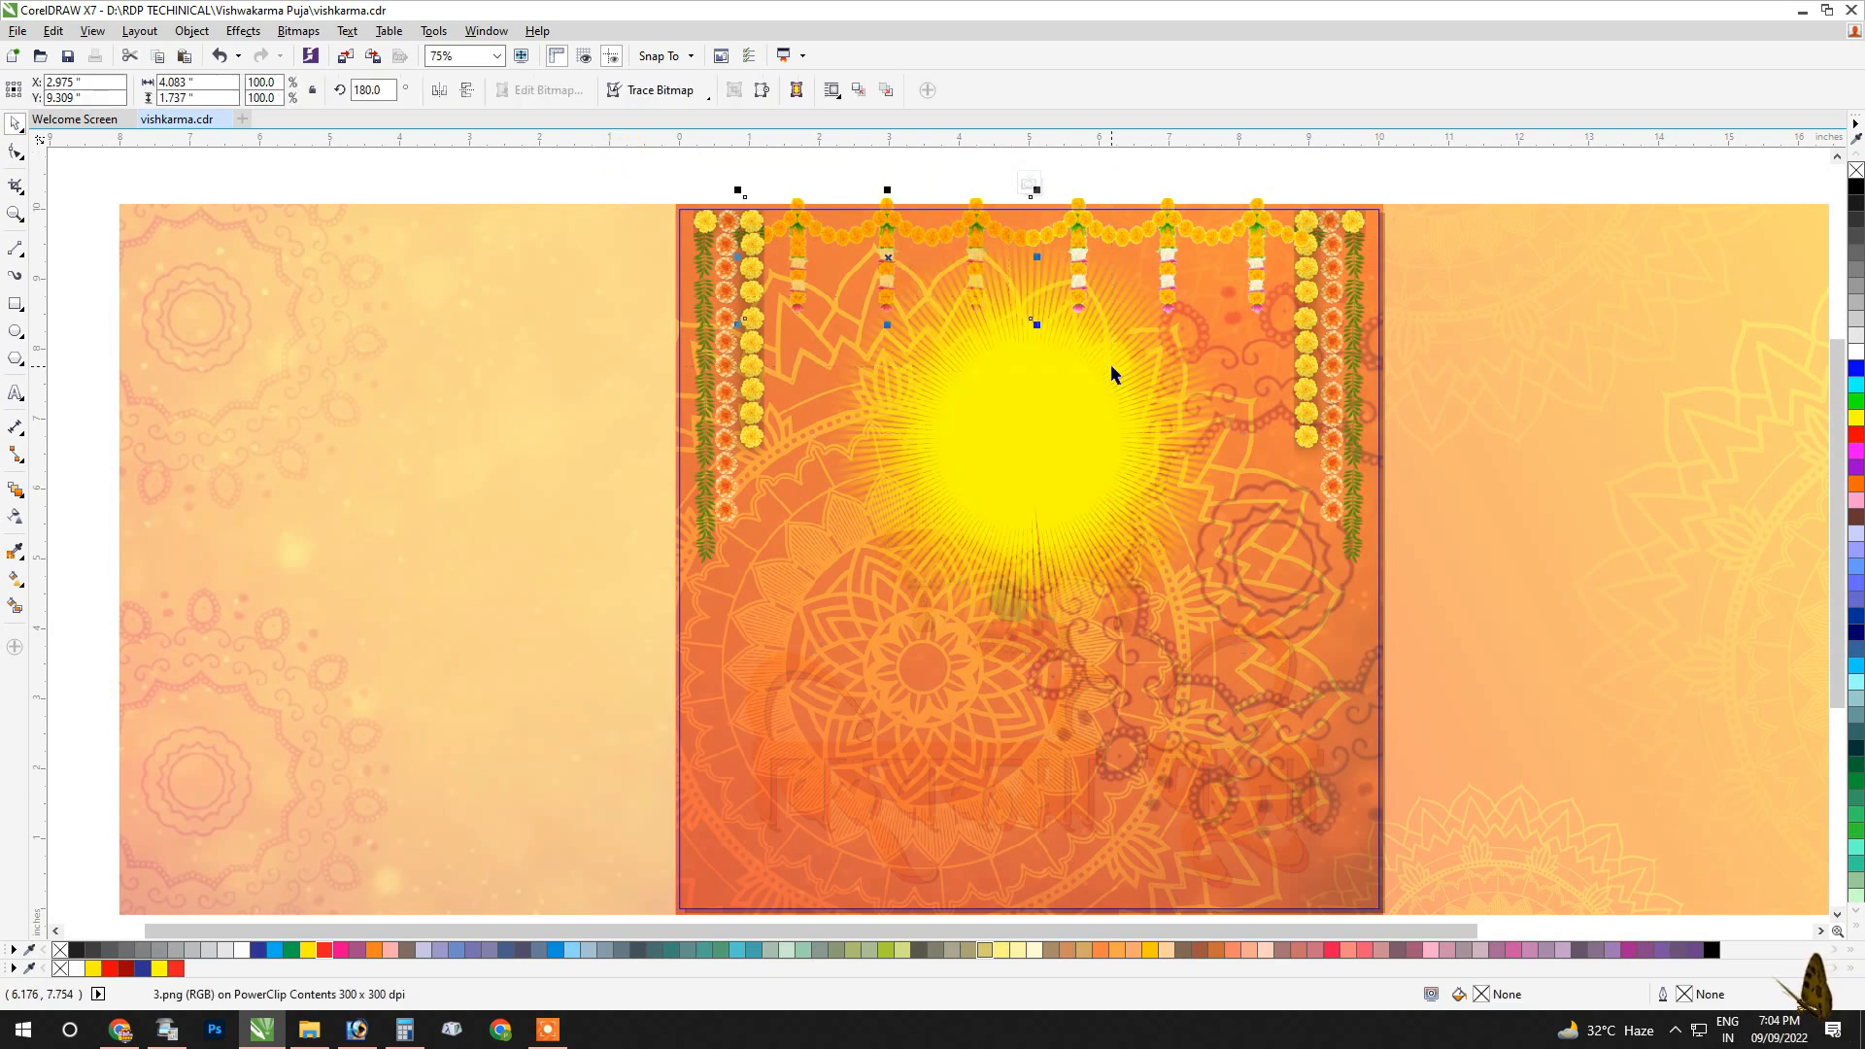
{"action": "key", "text": "ctrl+Page_Up"}
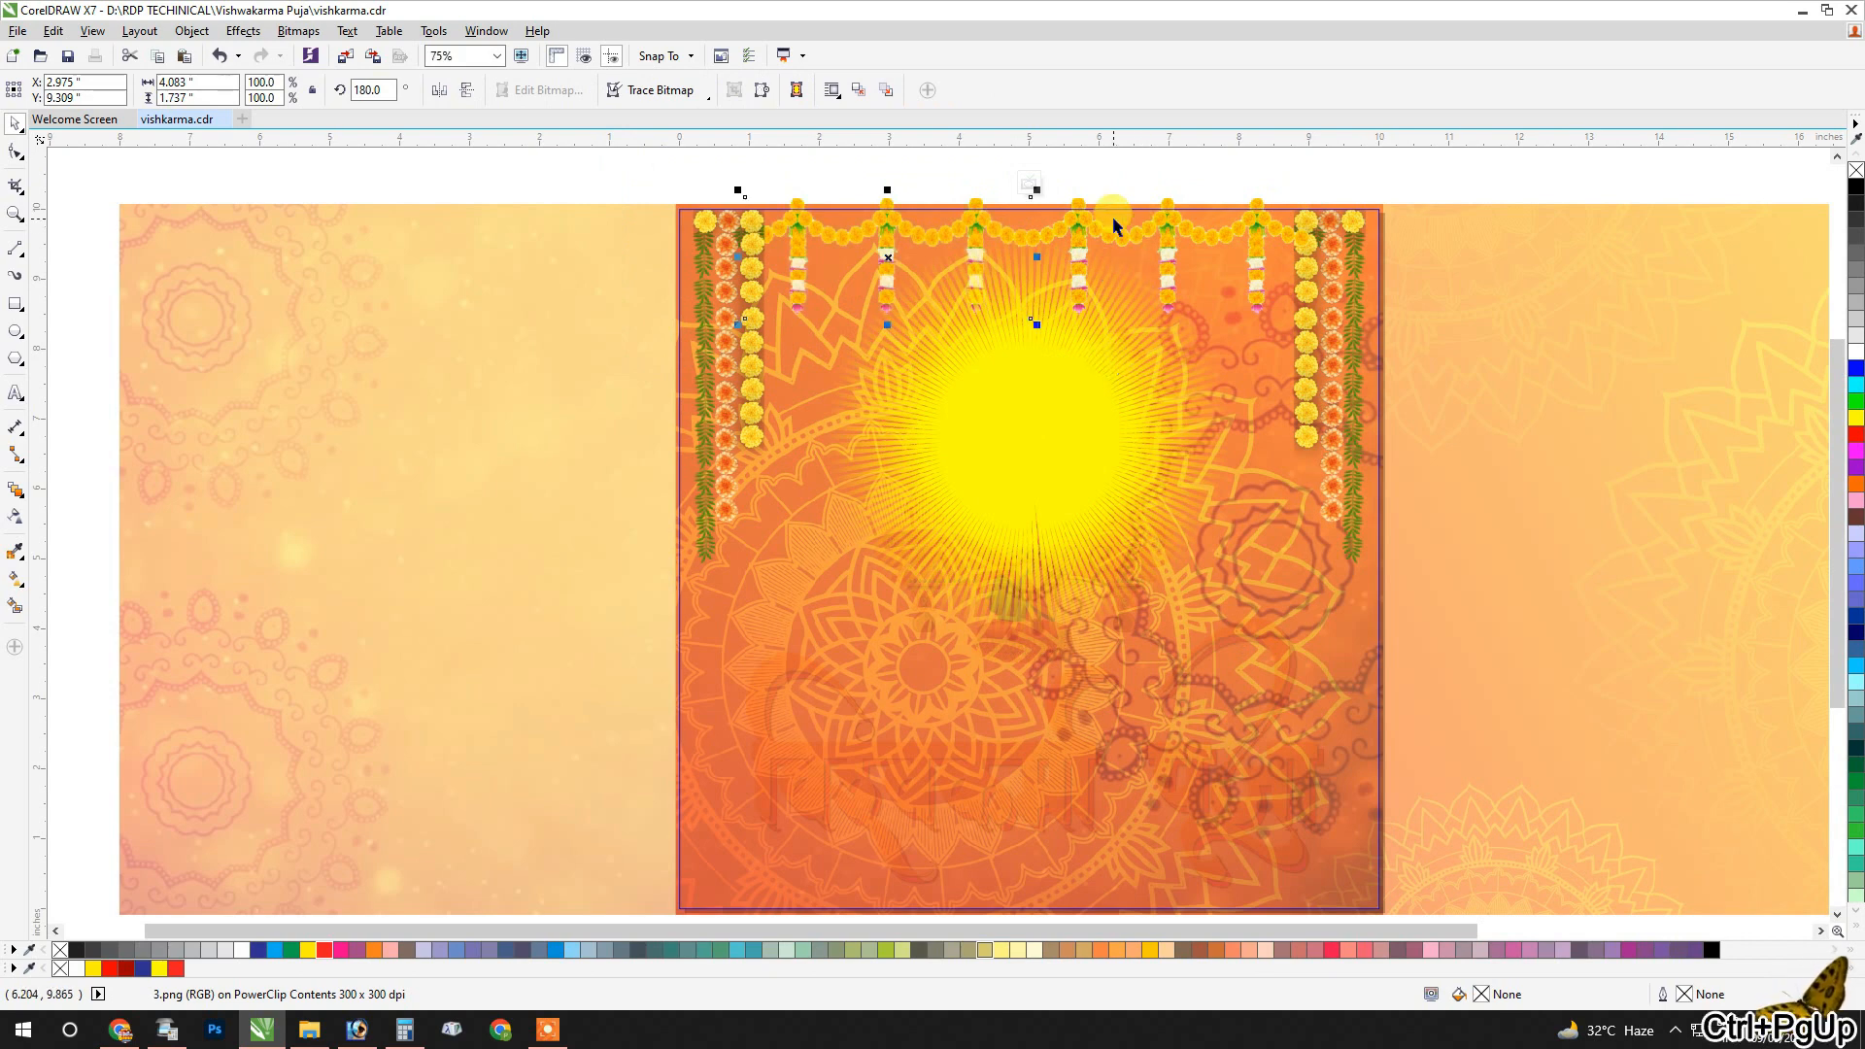
{"action": "key", "text": "ctrl+Page_Up"}
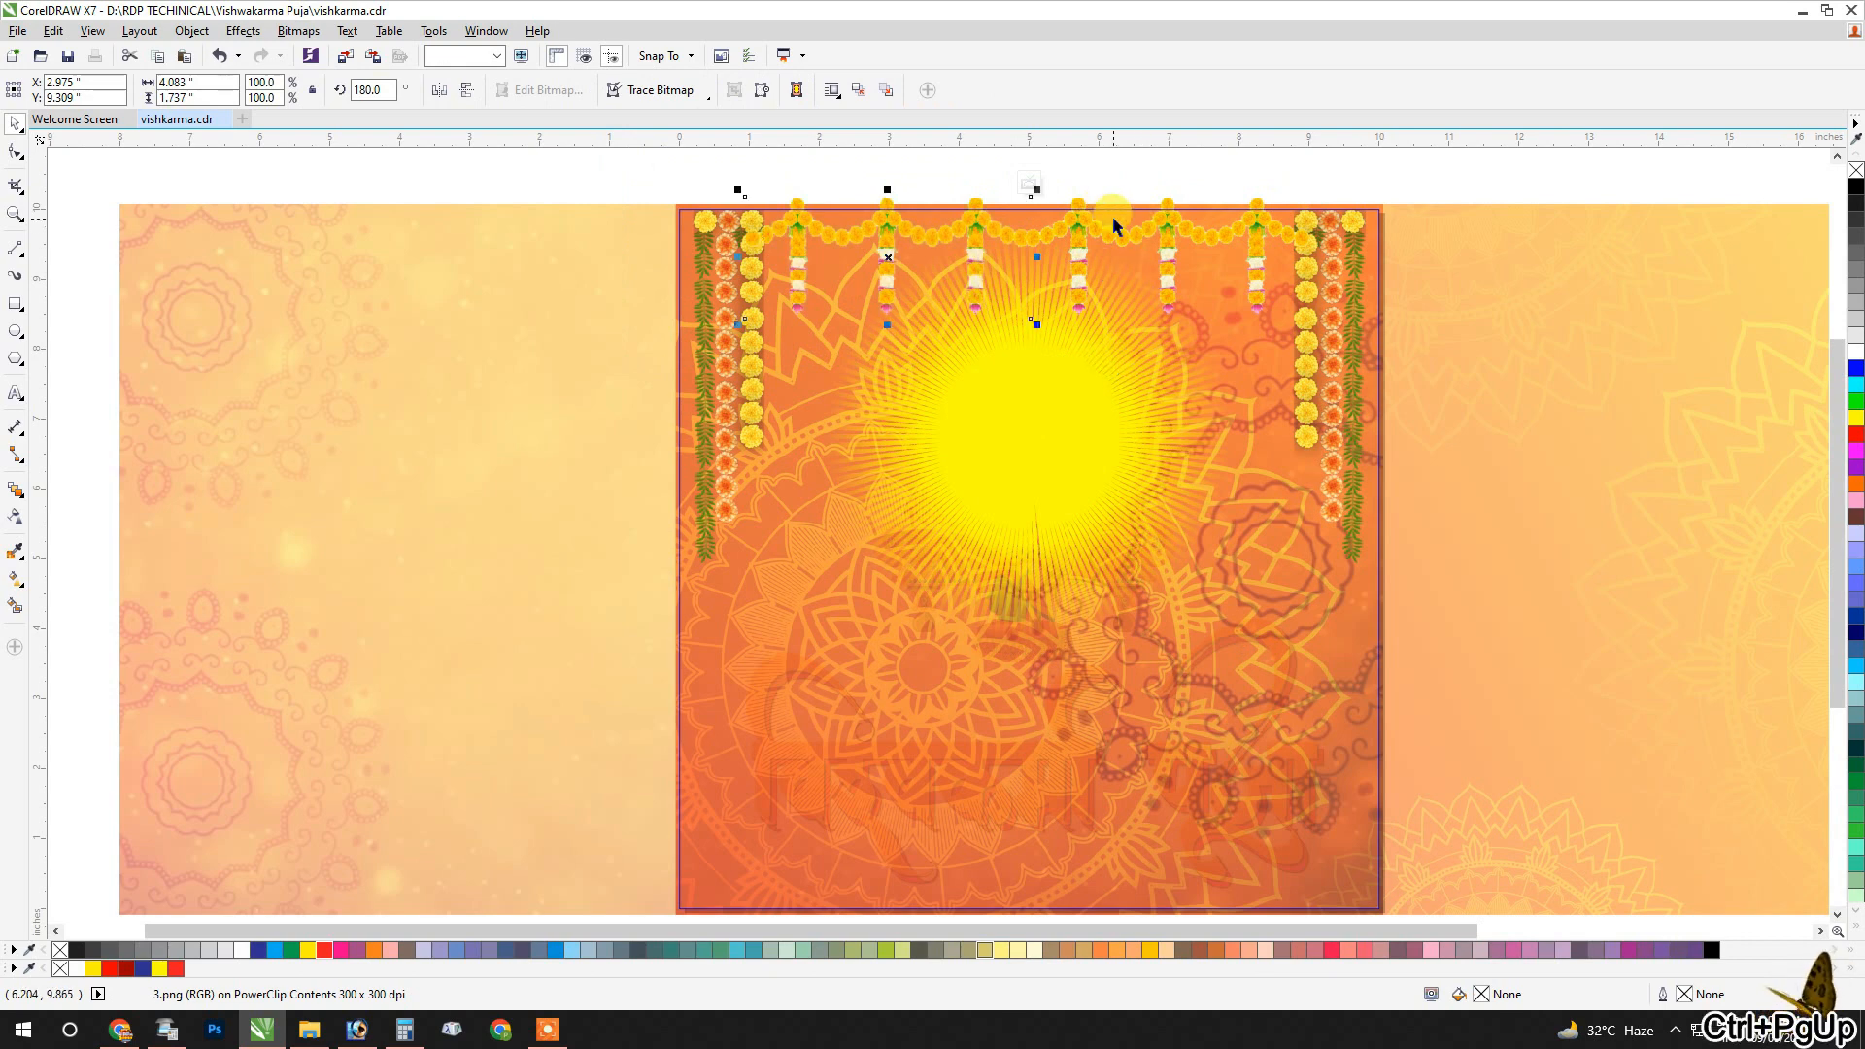
{"action": "key", "text": "ctrl+Page_Down"}
{"action": "left_click", "coordinate": [1195, 219]}
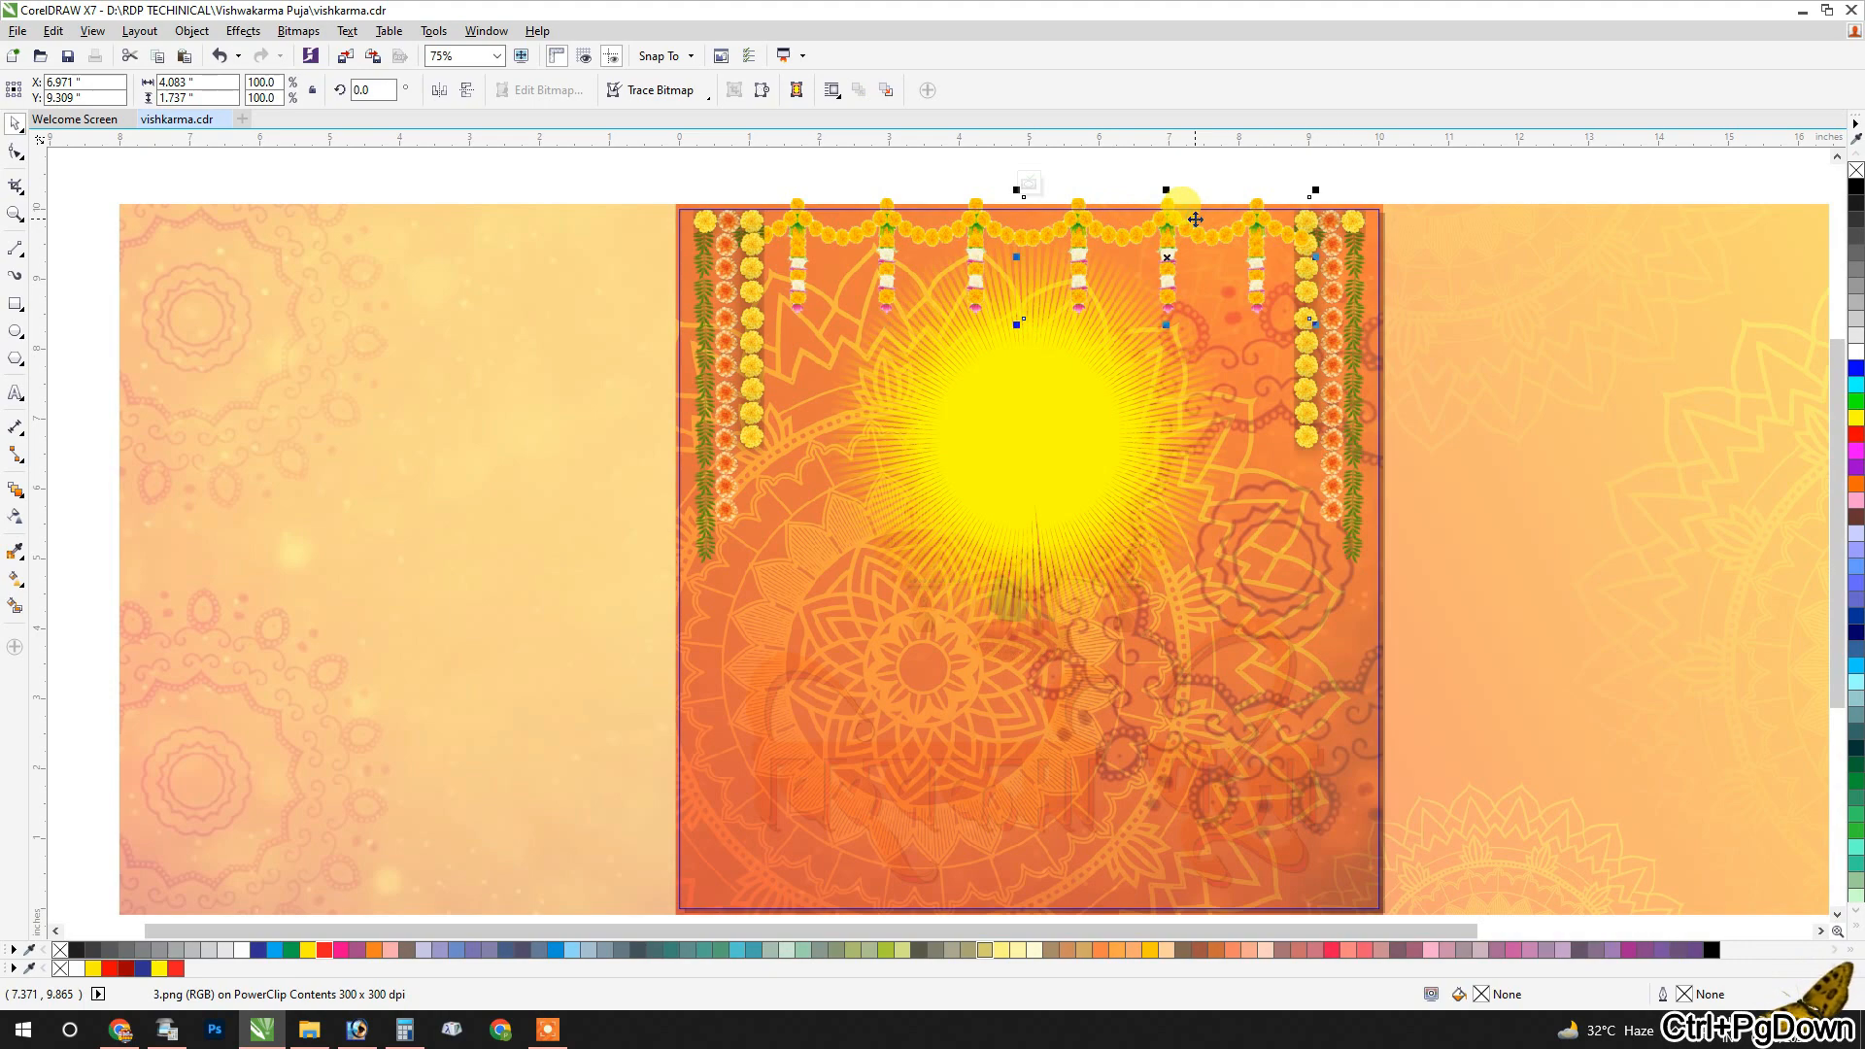
{"action": "key", "text": "ctrl+Page_Up"}
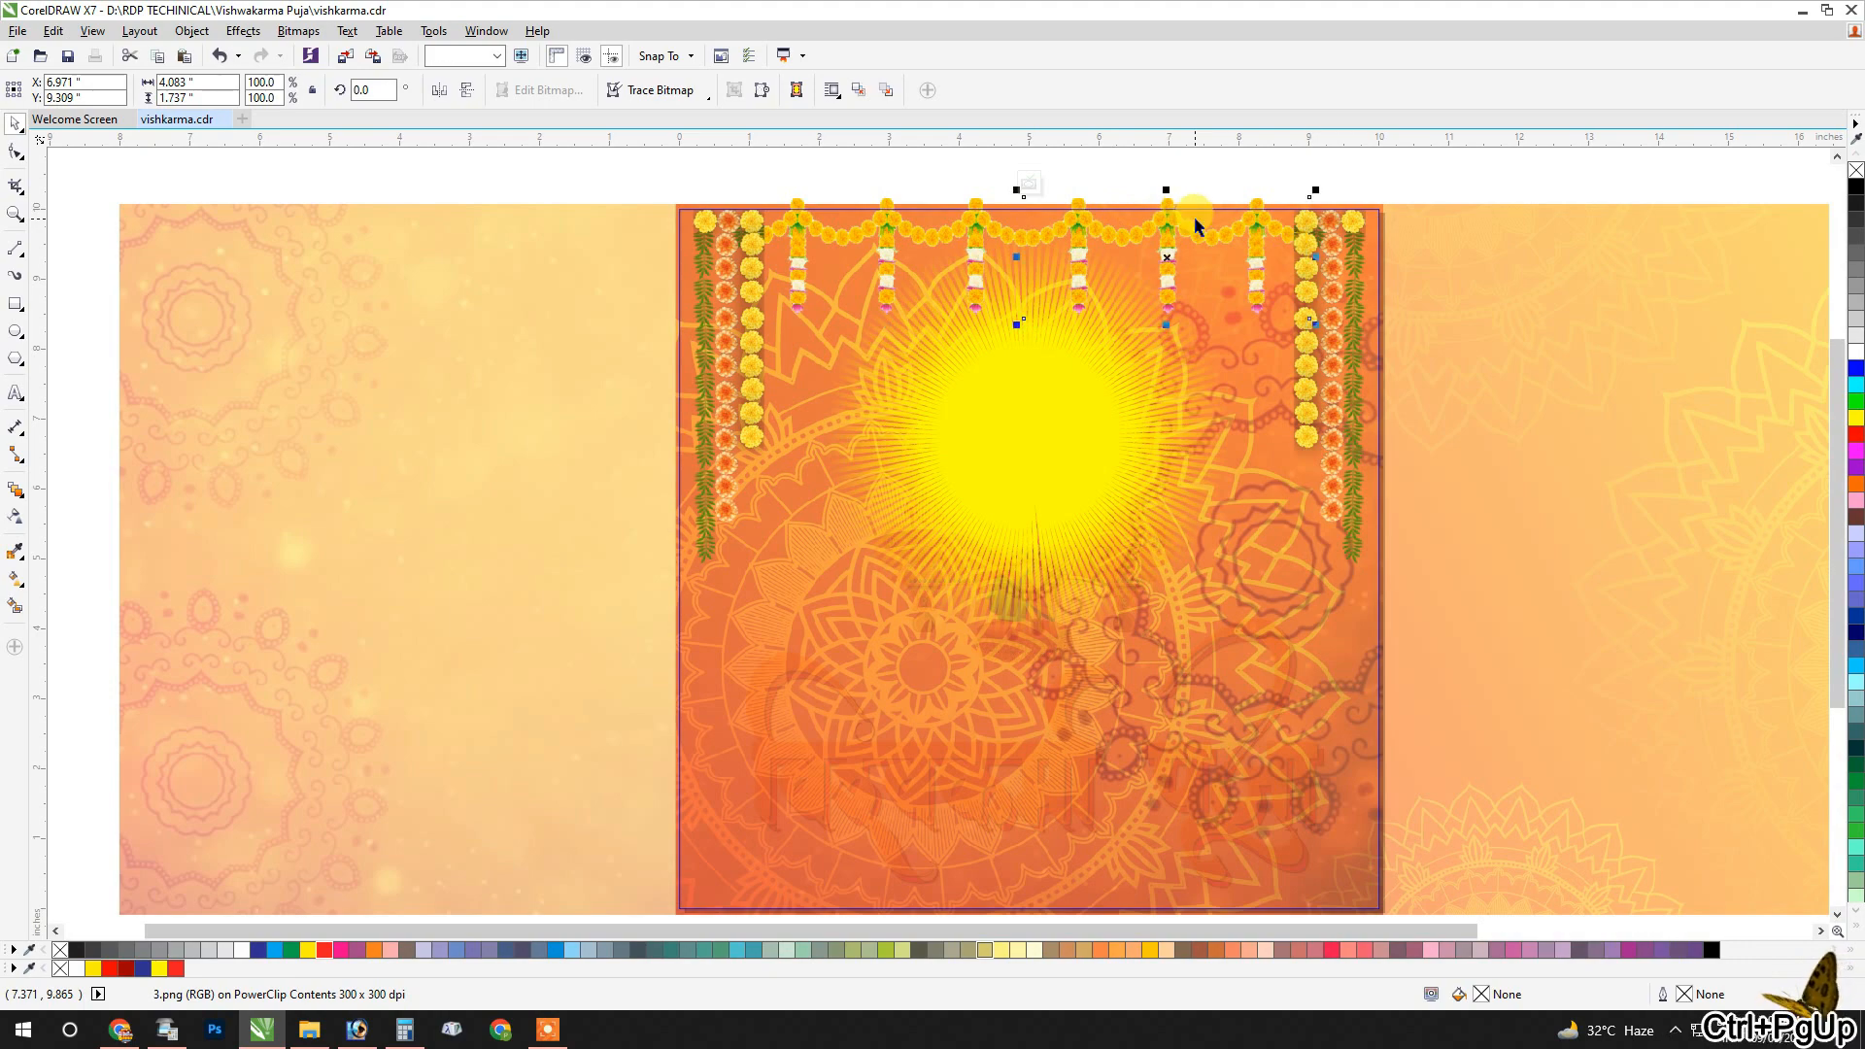
{"action": "left_click", "coordinate": [1493, 173], "text": "ctrl"}
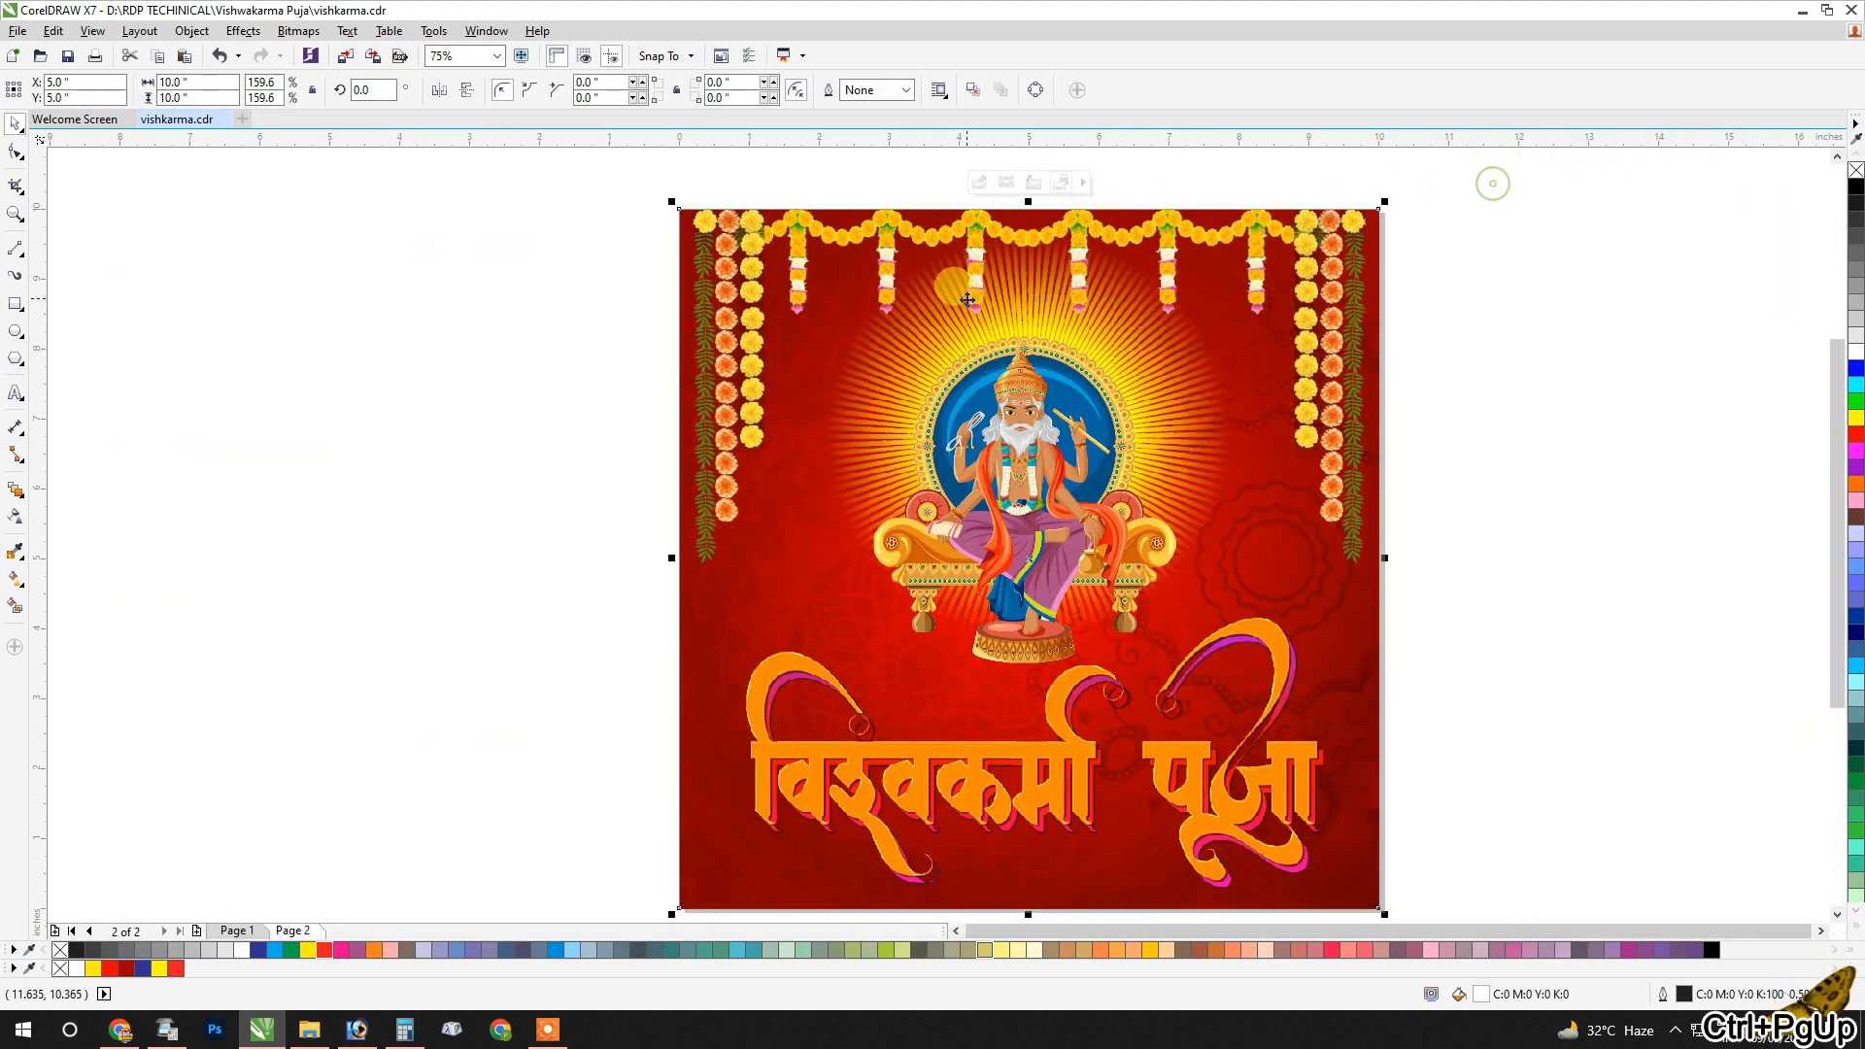
Reopen the square's clipped contents, undo the stray garland moves, lower the sunburst to Y 6.559 in, and finish editing.
{"action": "scroll", "coordinate": [1229, 346], "scroll_direction": "down", "scroll_amount": 2}
{"action": "scroll", "coordinate": [1028, 382], "scroll_direction": "up", "scroll_amount": 2}
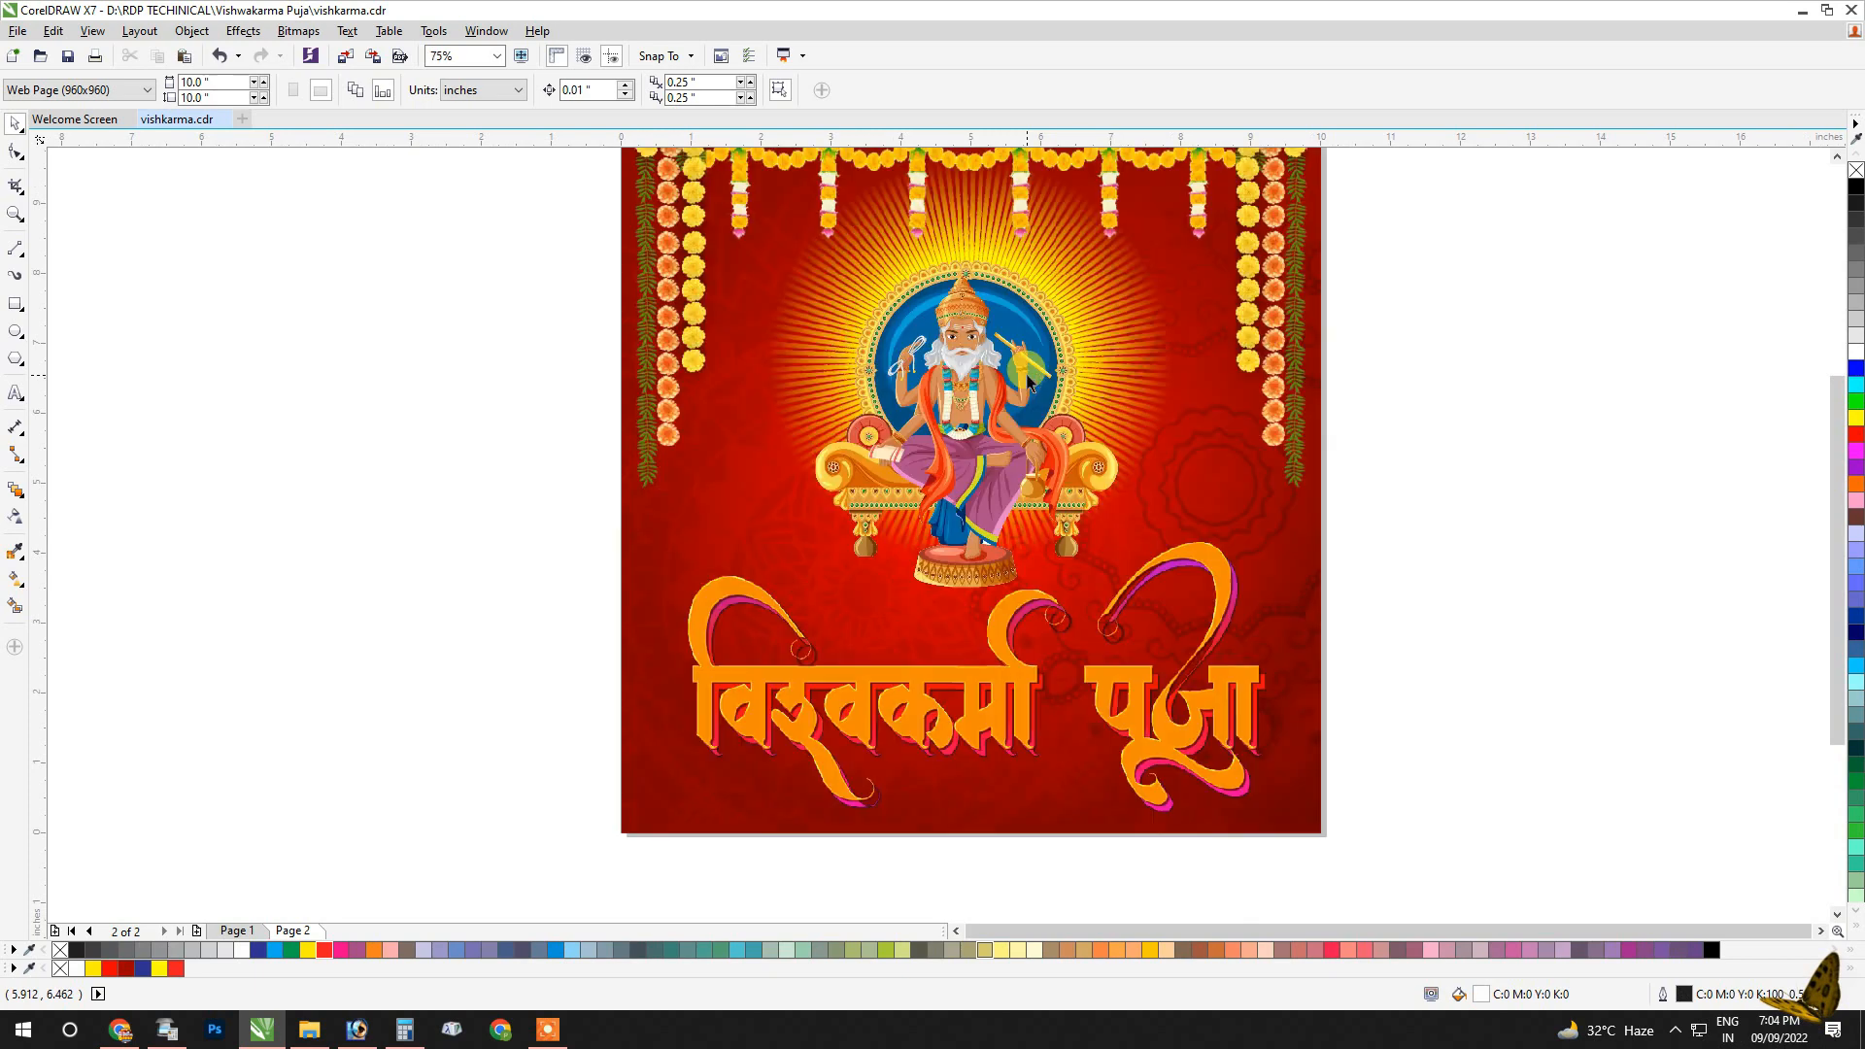
{"action": "left_click", "coordinate": [1119, 344]}
{"action": "left_click", "coordinate": [1146, 284], "text": "ctrl"}
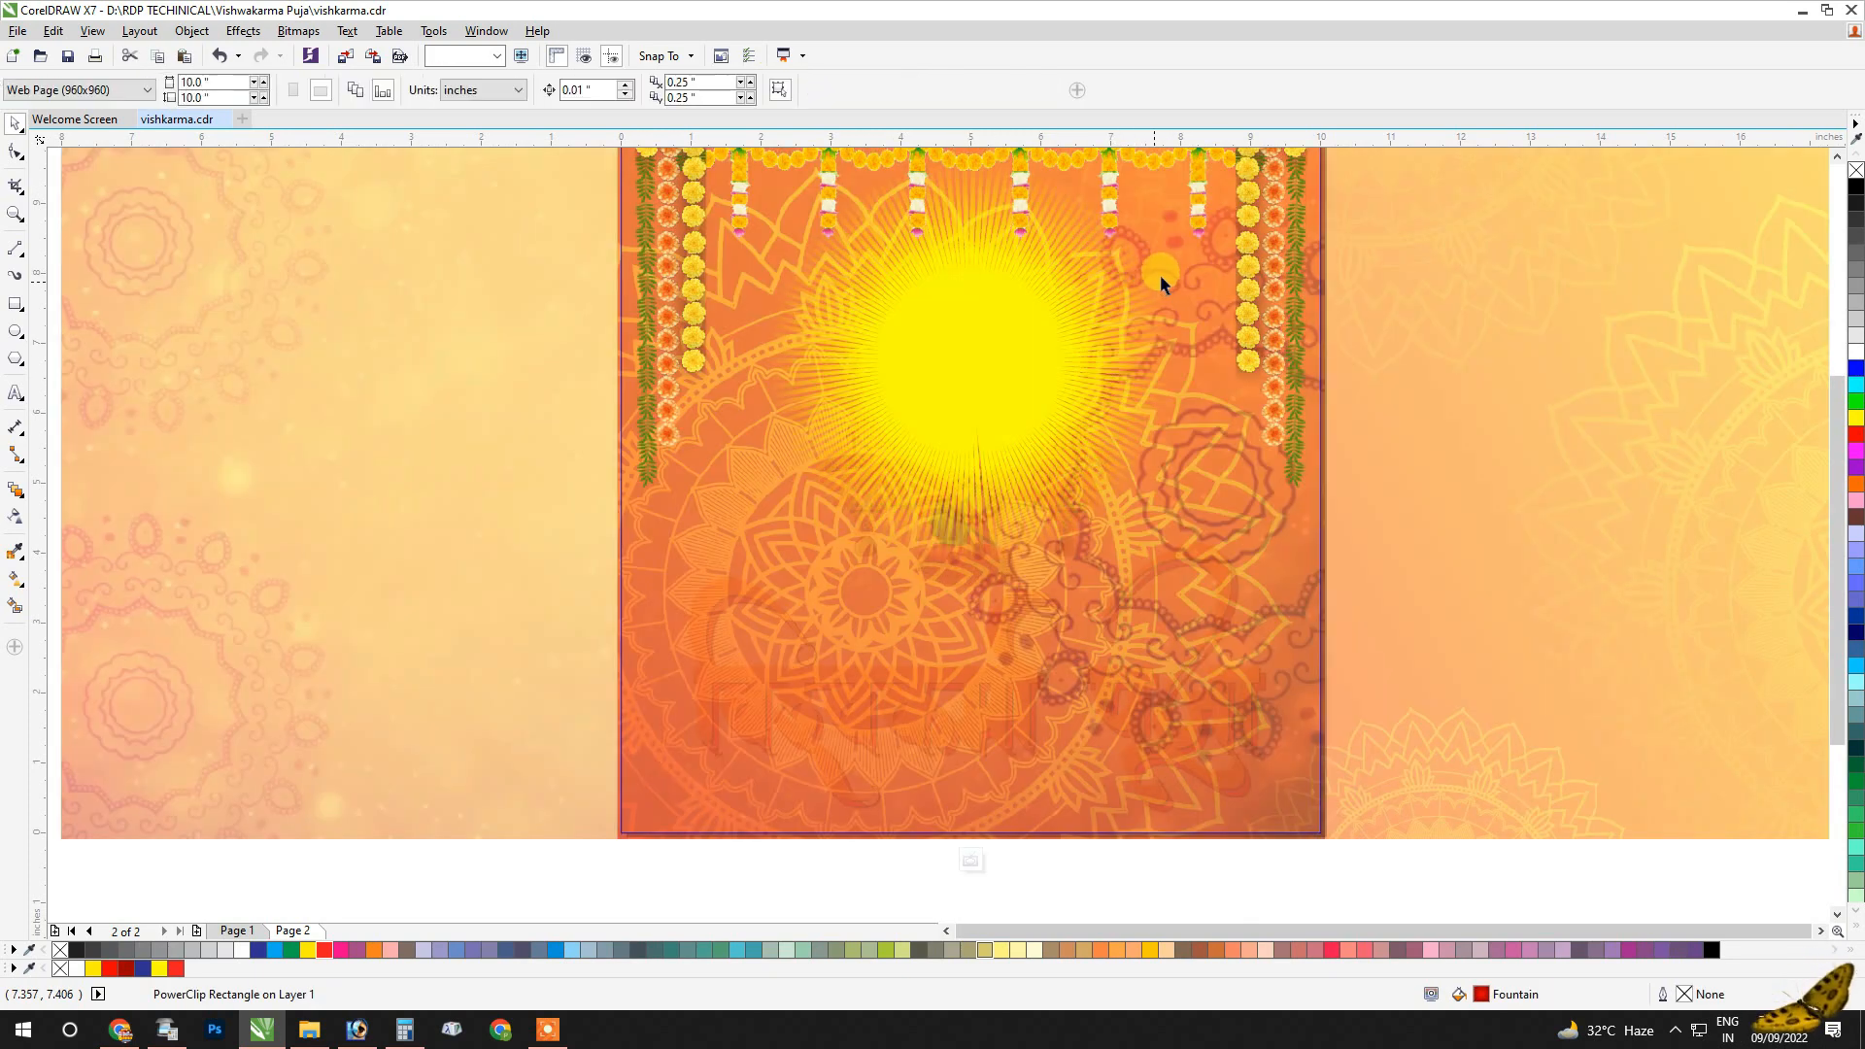
{"action": "key", "text": "ctrl+z"}
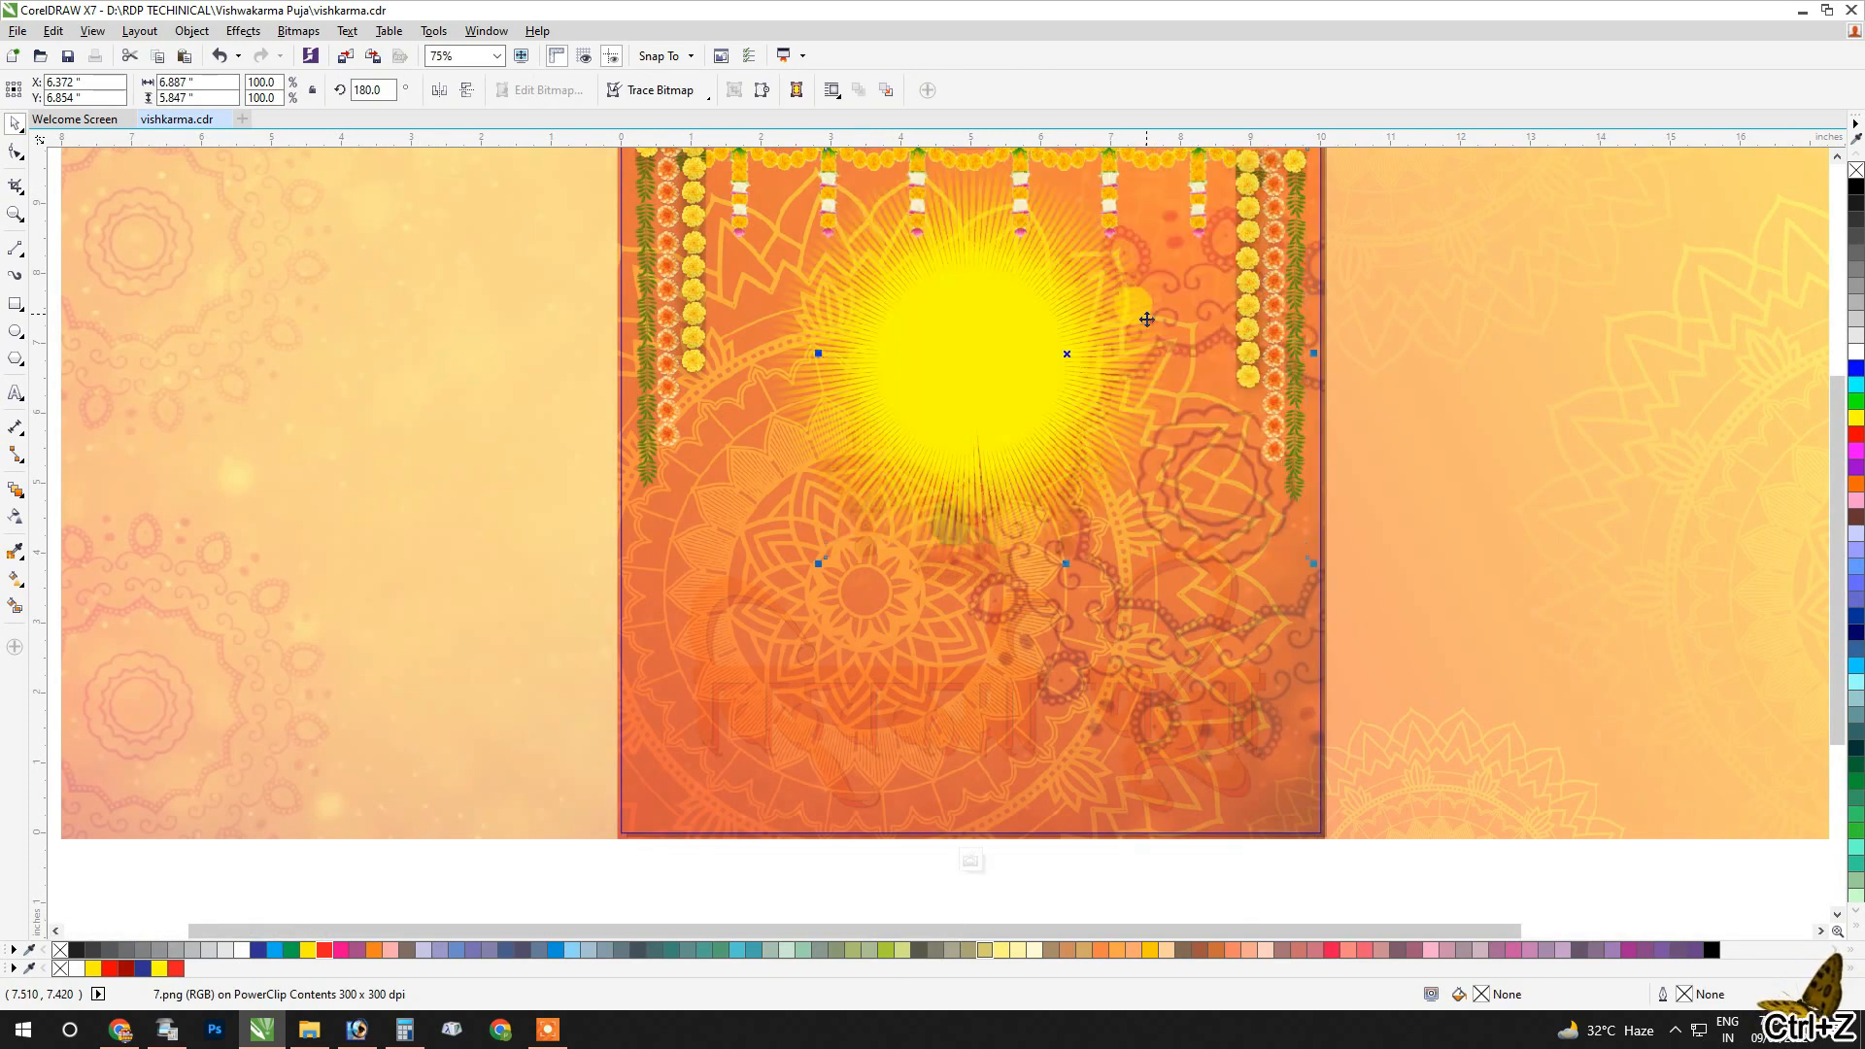
{"action": "key", "text": "ctrl+z"}
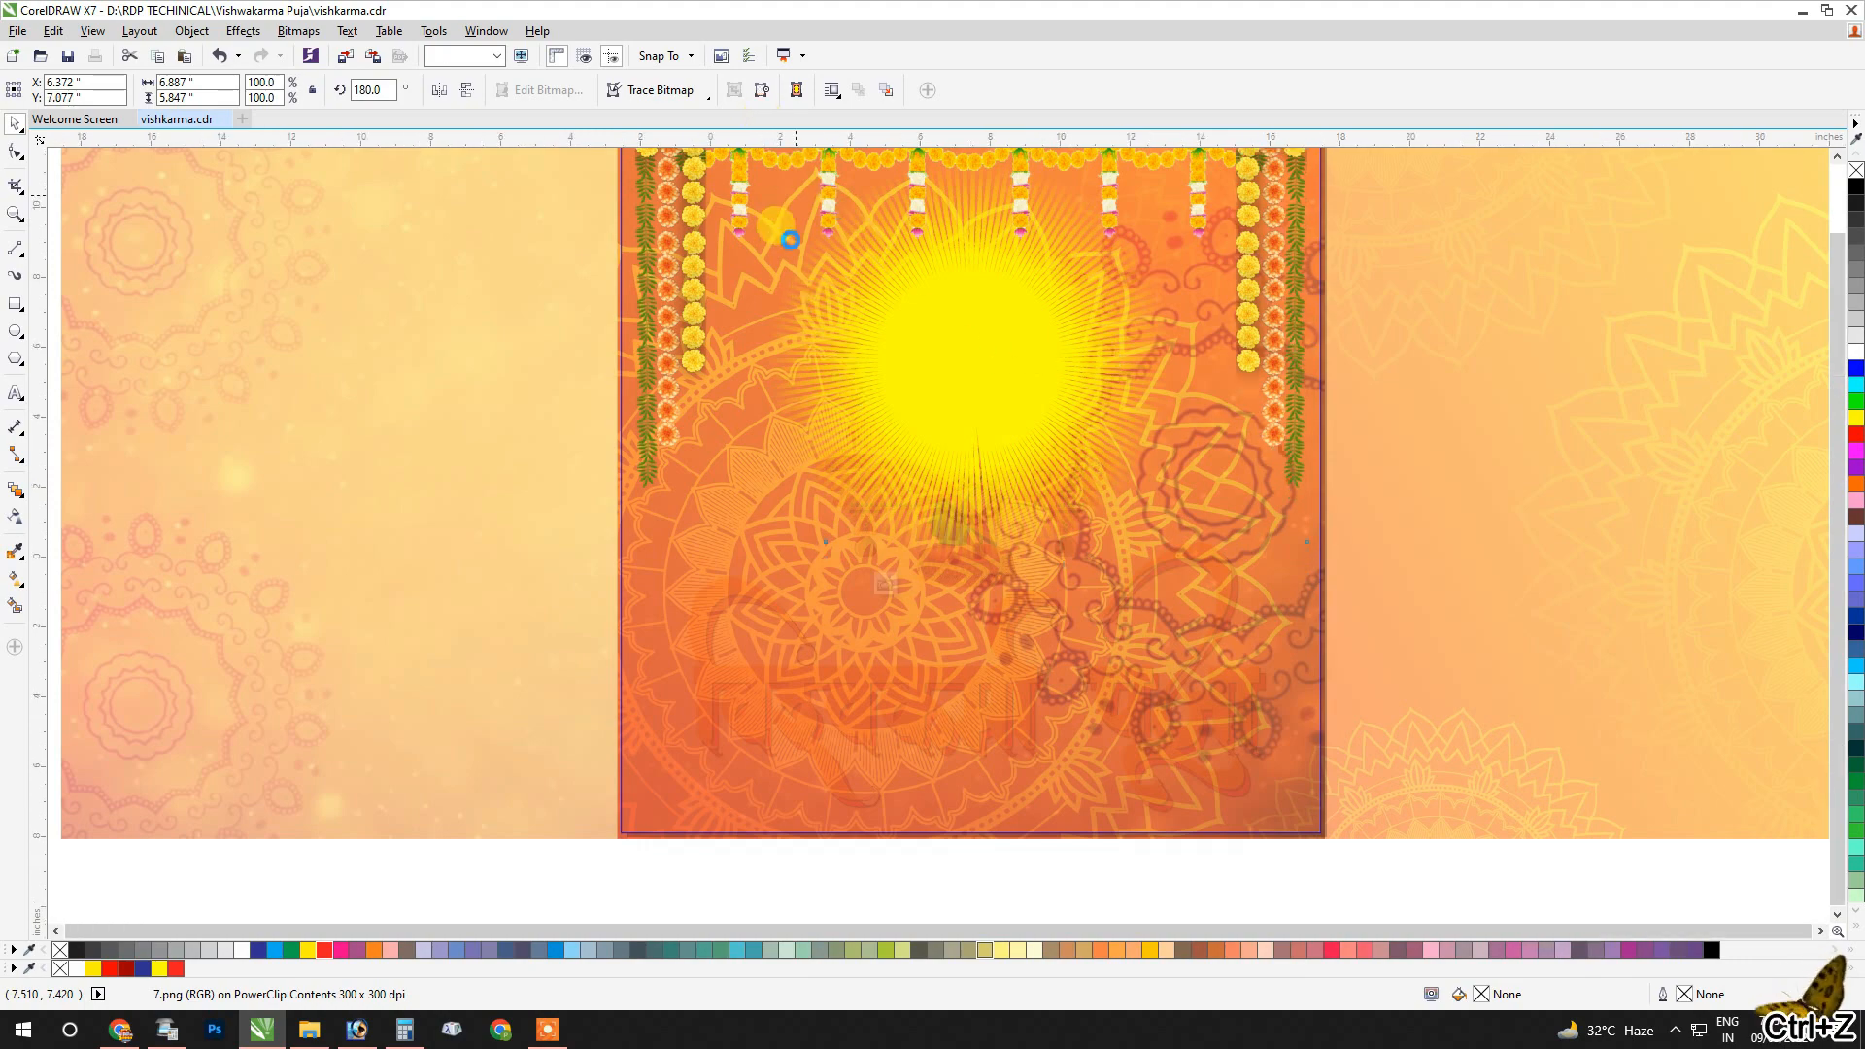
{"action": "key", "text": "ctrl+z"}
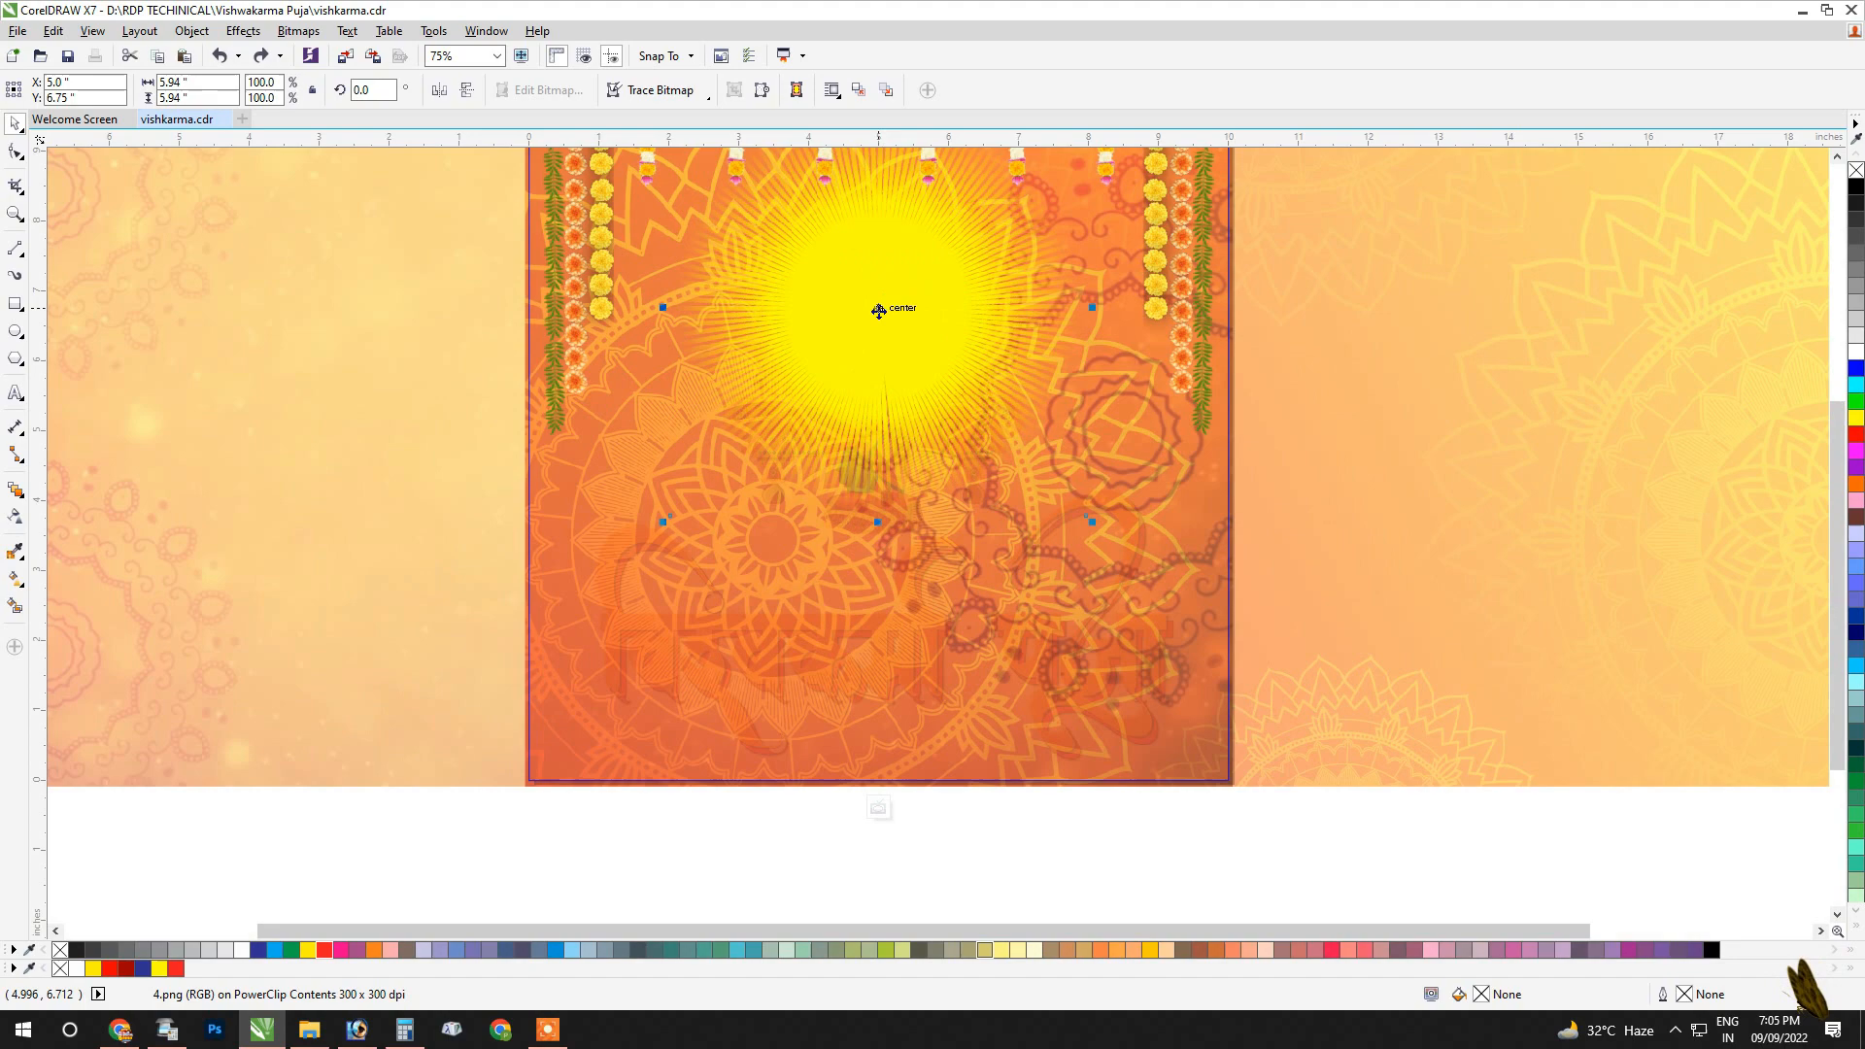
{"action": "left_click_drag", "start_coordinate": [879, 311], "coordinate": [879, 324]}
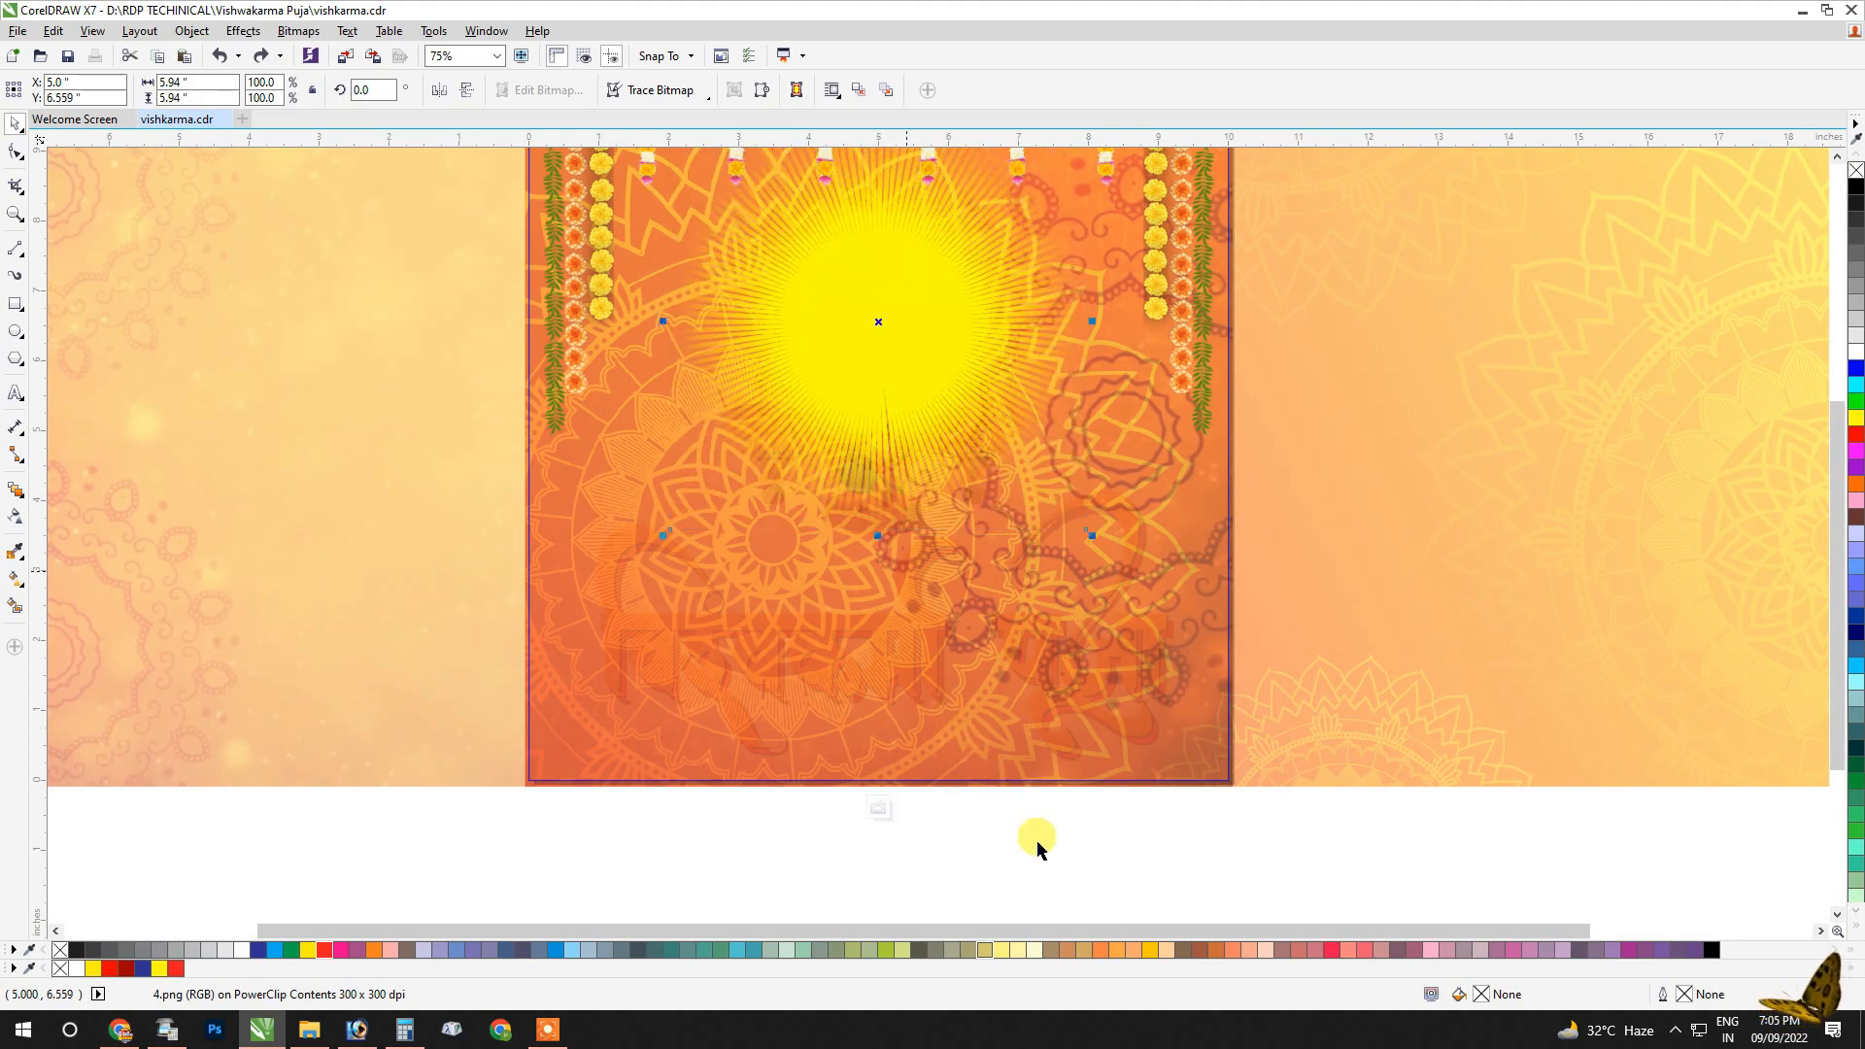
{"action": "left_click", "coordinate": [1036, 847]}
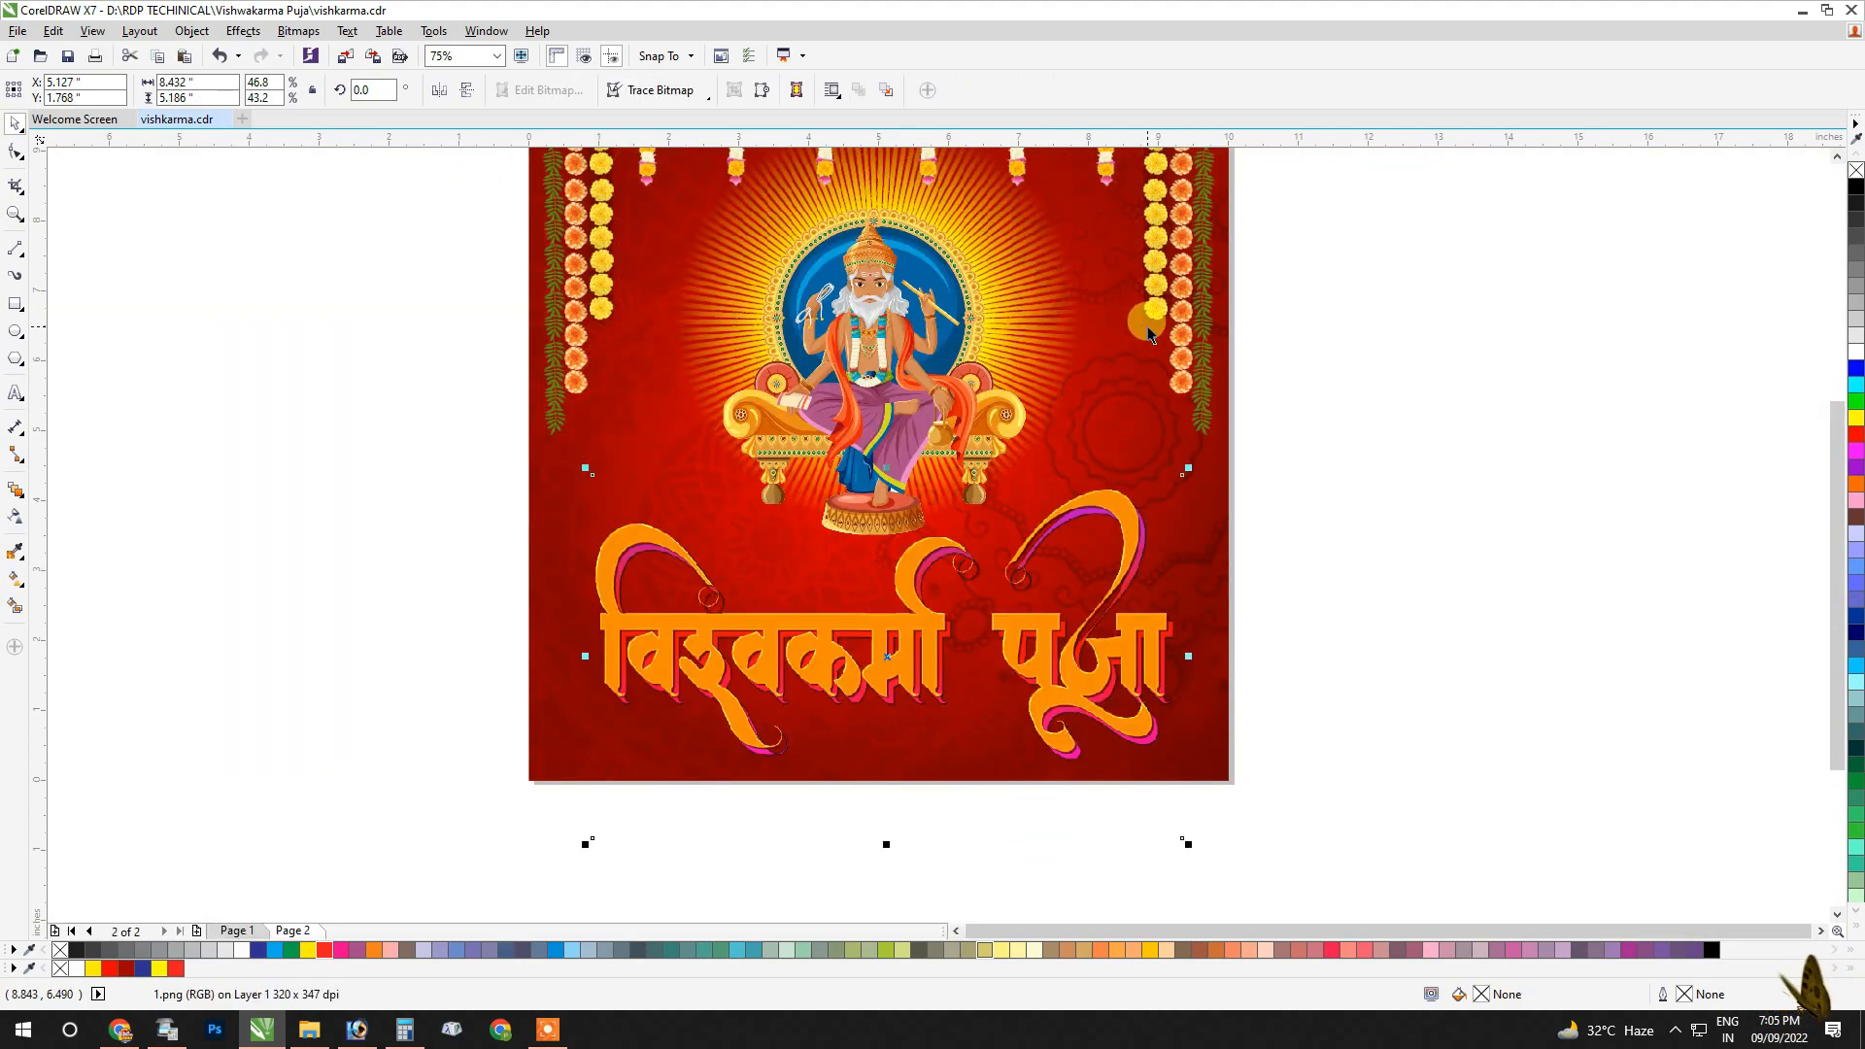
{"action": "left_click", "coordinate": [1312, 435]}
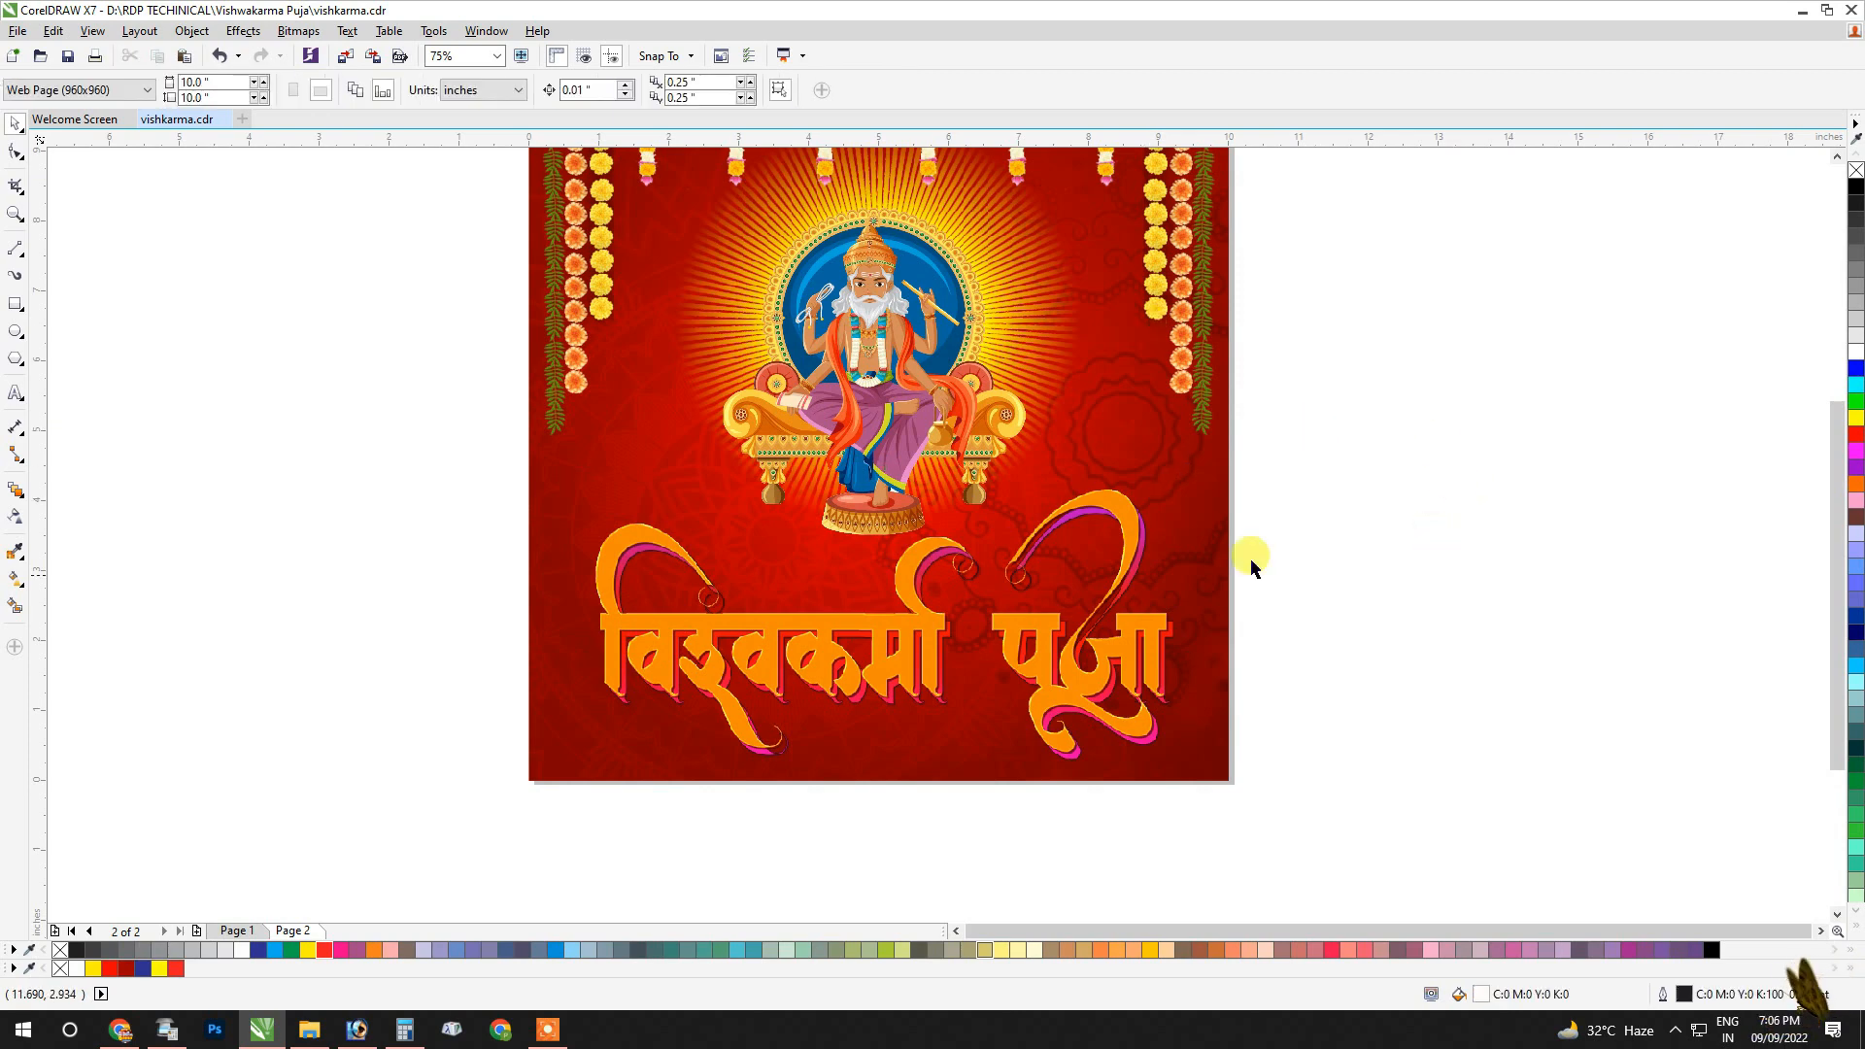
Add the artistic text "केब" on the empty area beside the poster and enlarge it to about 72.34 pt.
{"action": "left_click", "coordinate": [15, 392]}
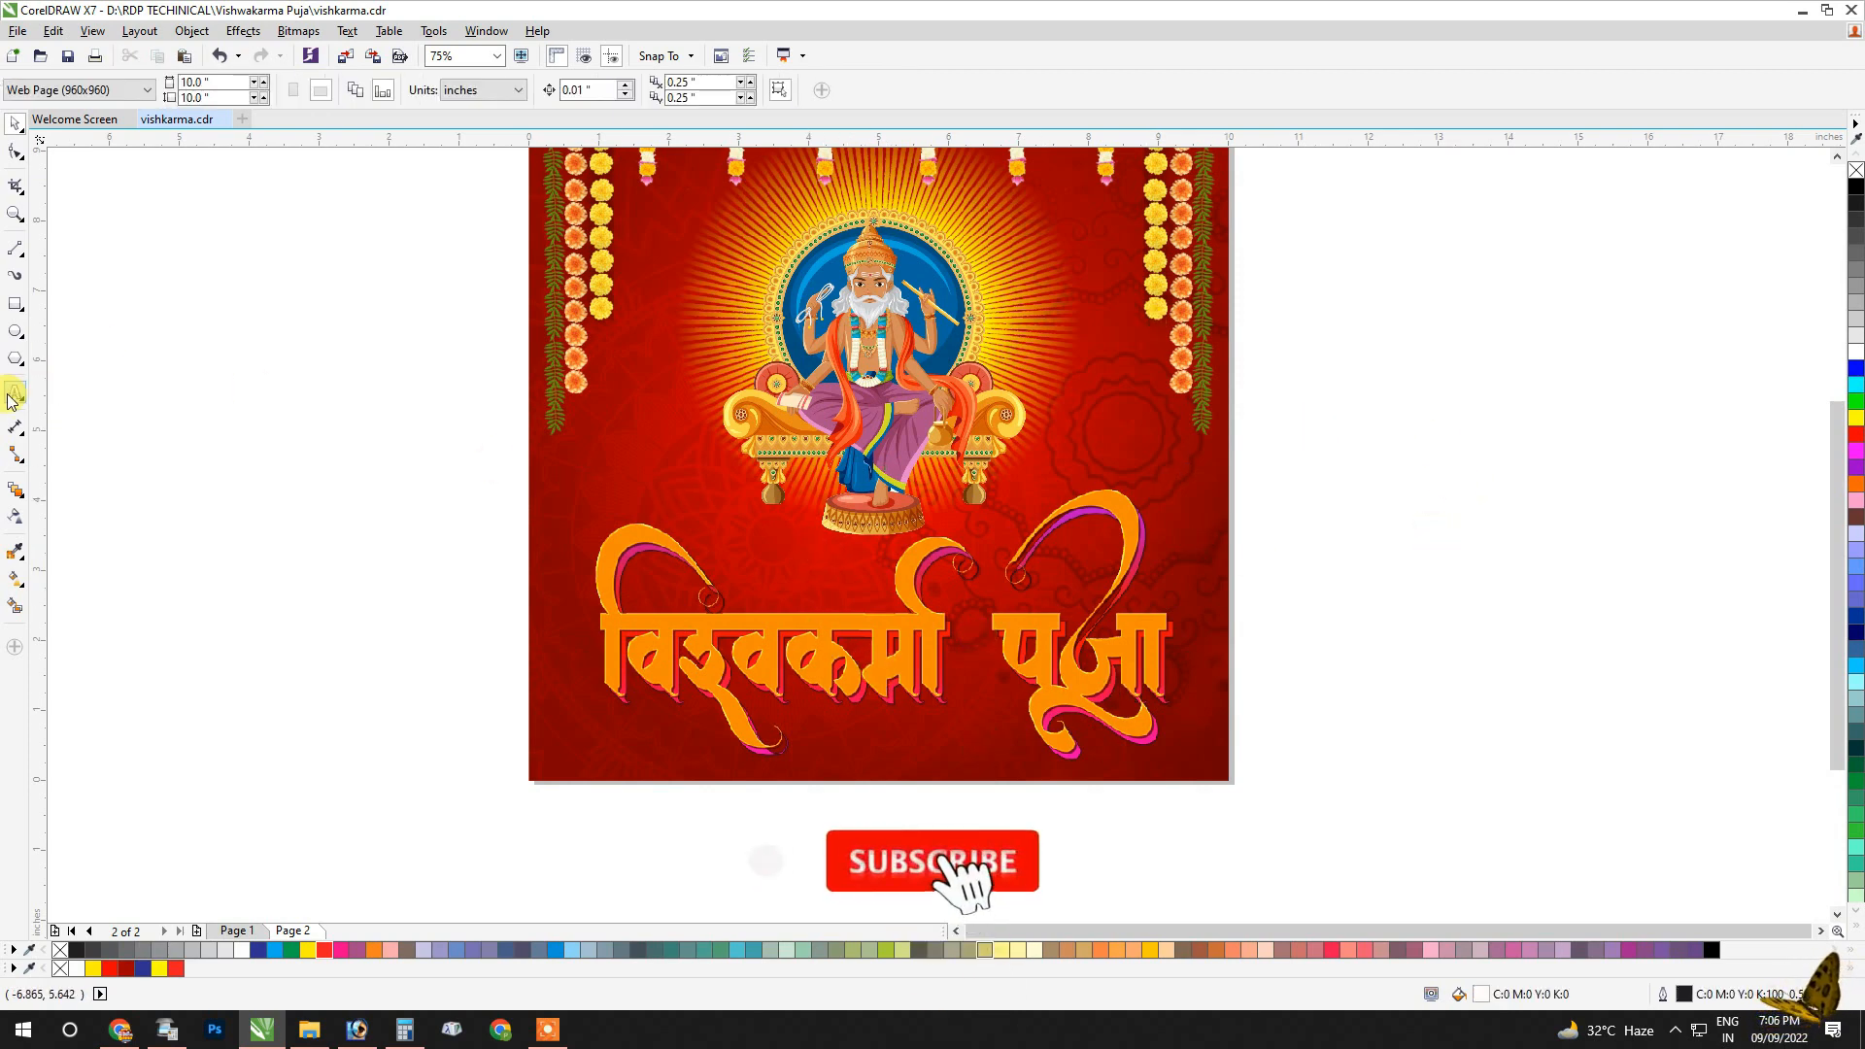
{"action": "left_click", "coordinate": [396, 573]}
{"action": "type", "text": "केल"}
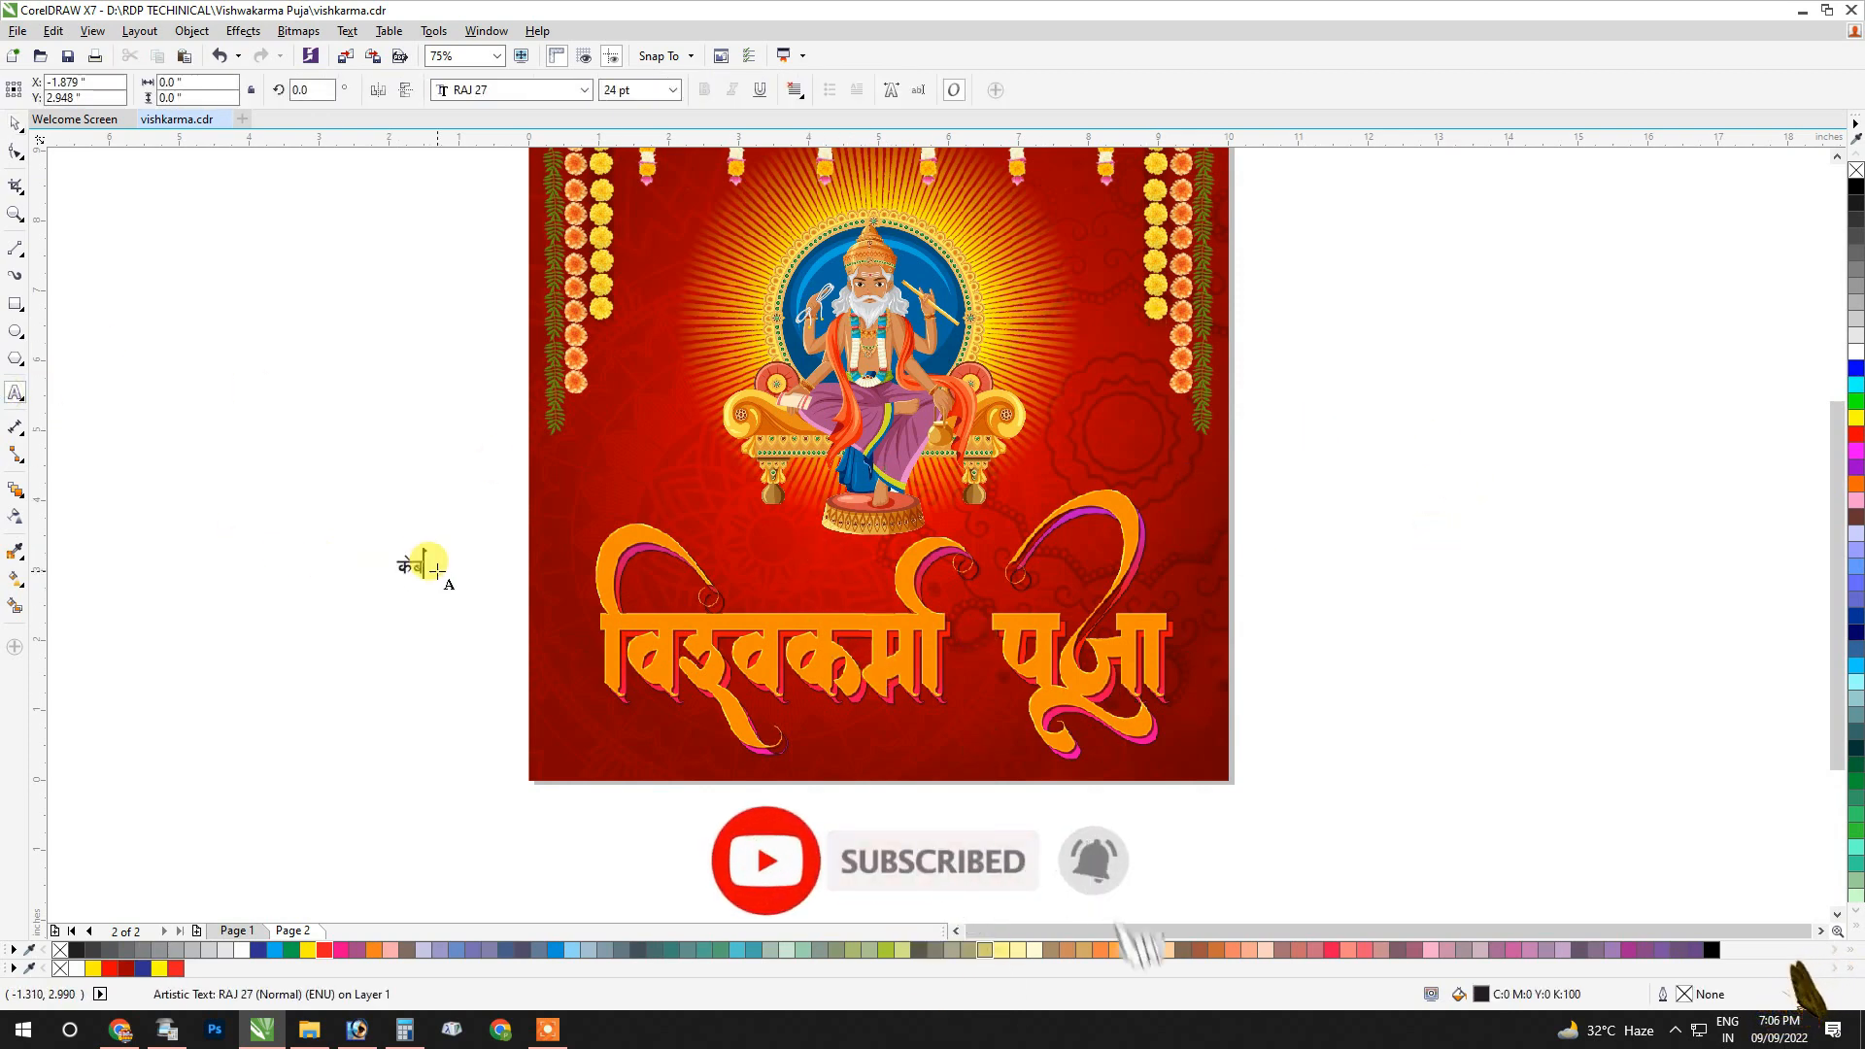
{"action": "key", "text": "ctrl+a"}
{"action": "key", "text": "ctrl+space"}
{"action": "left_click_drag", "start_coordinate": [431, 580], "coordinate": [507, 622]}
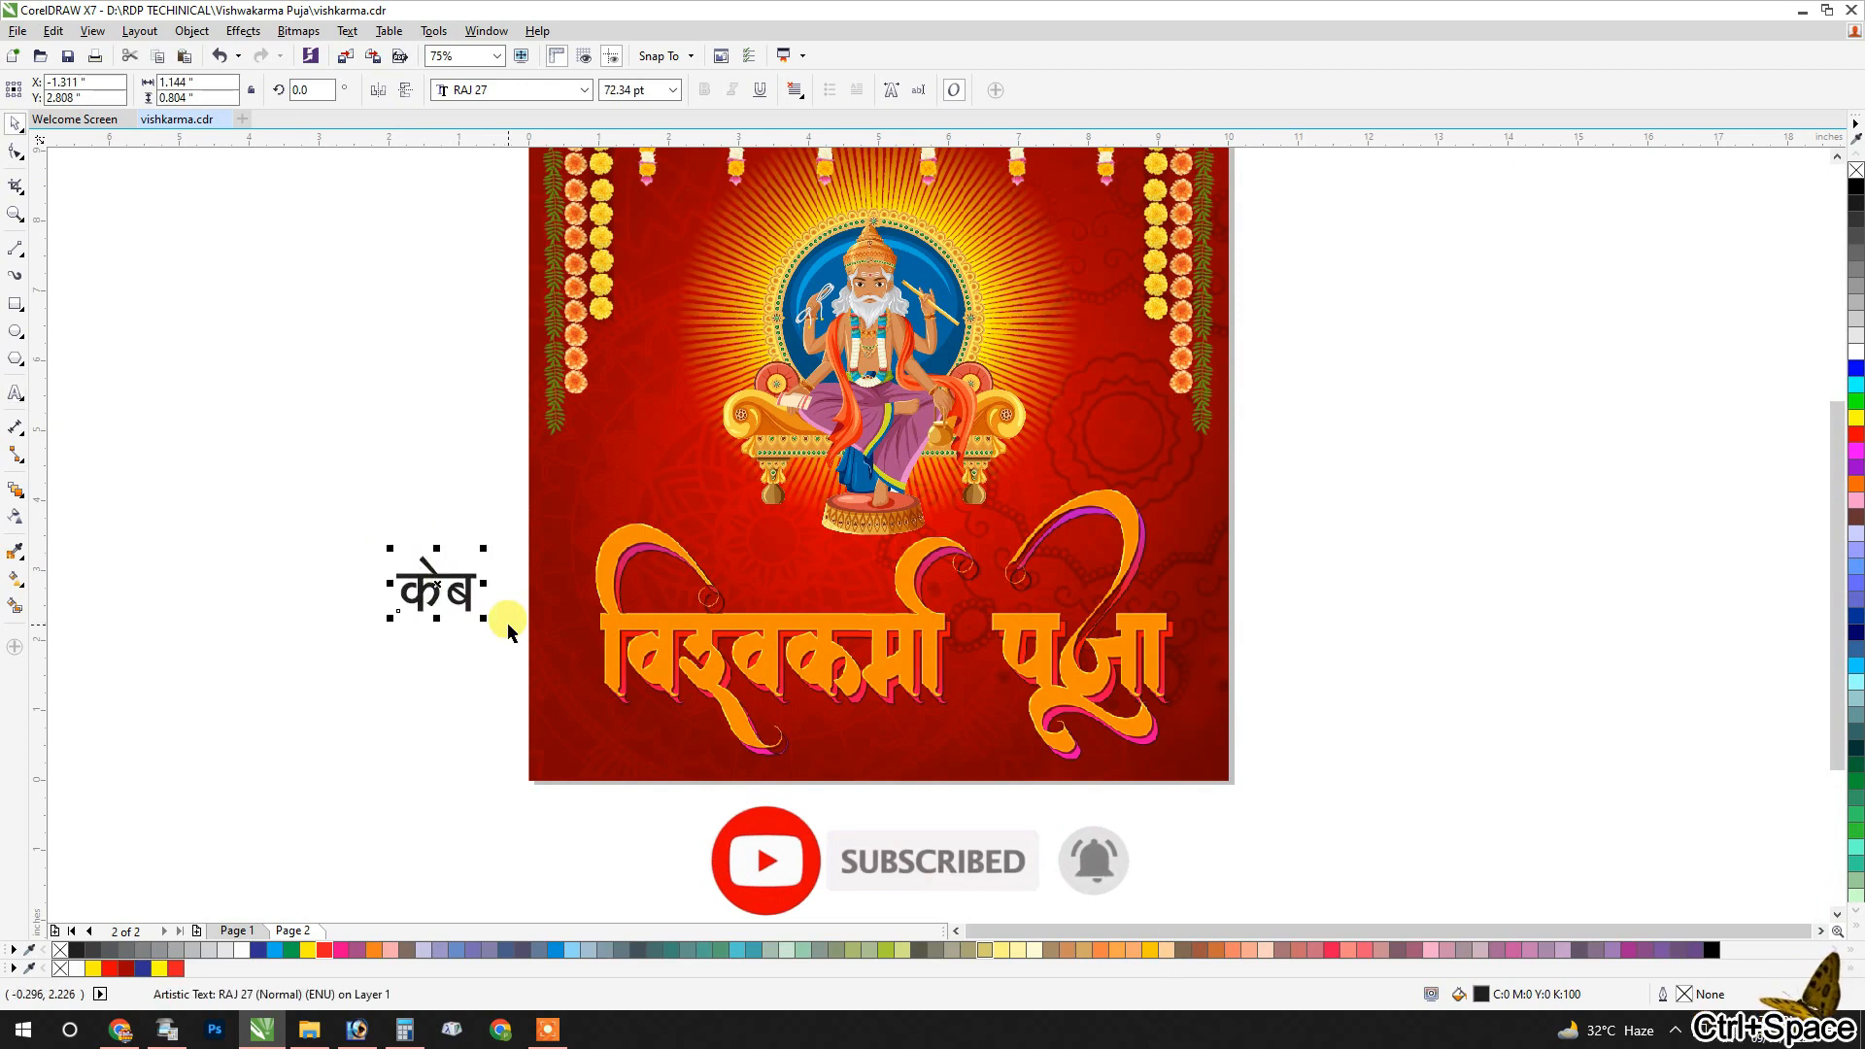
Browse the RAJ font family for the text "केब" beside the poster and set its font to RAJ 96.
{"action": "key", "text": "ctrl+space"}
{"action": "key", "text": "ctrl+a"}
{"action": "left_click", "coordinate": [516, 91]}
{"action": "type", "text": "R"}
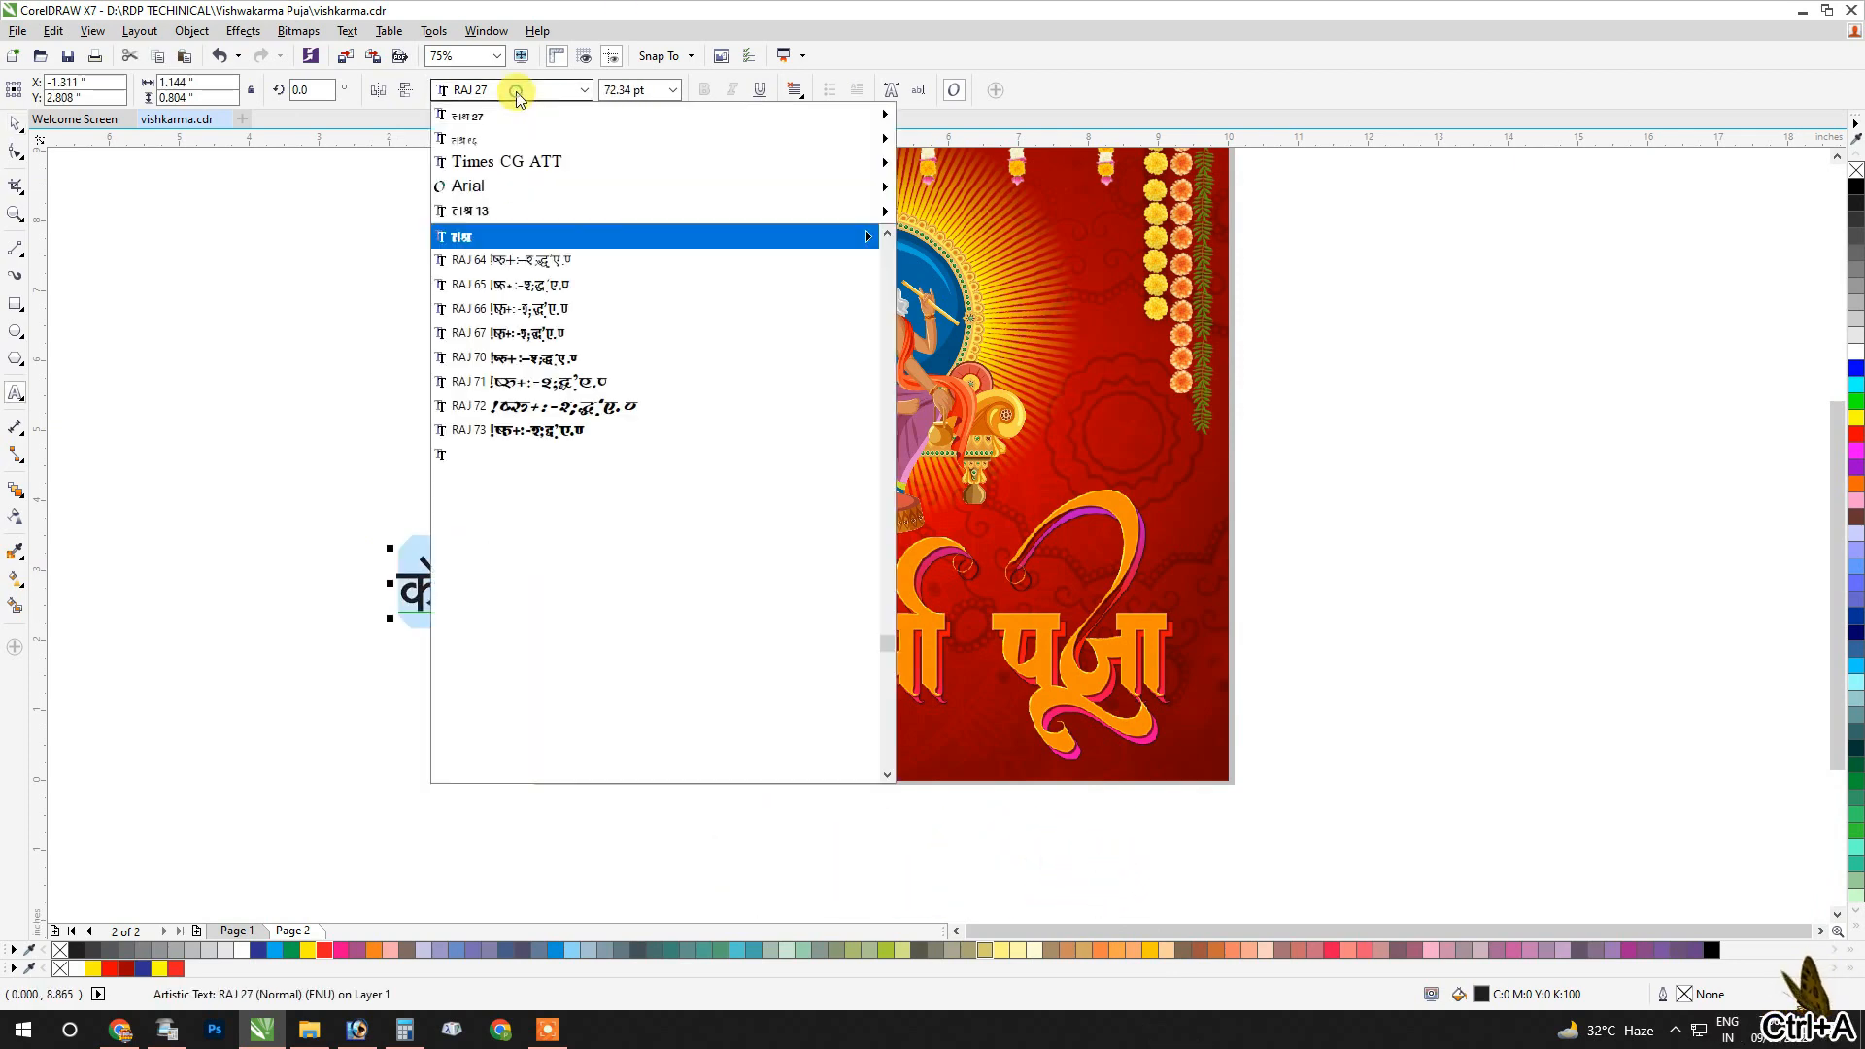
{"action": "type", "text": "AJ"}
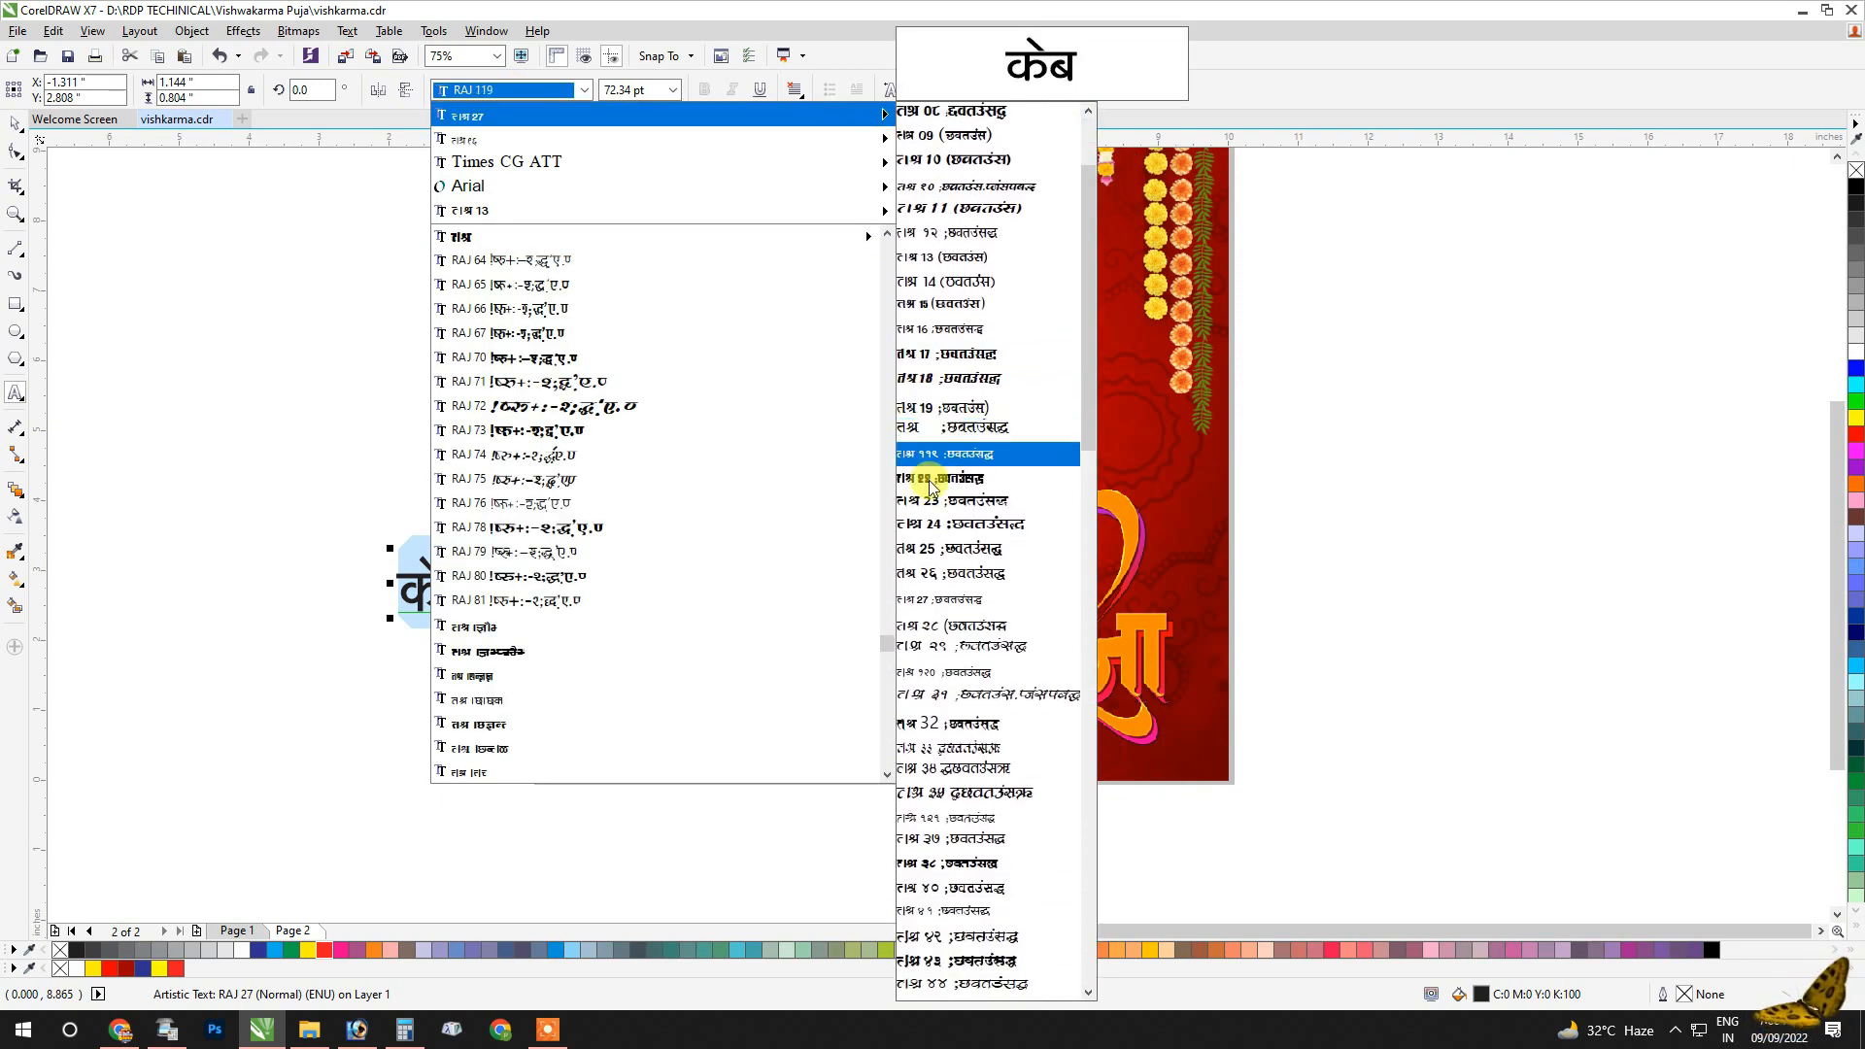
{"action": "scroll", "coordinate": [920, 824], "scroll_direction": "down", "scroll_amount": 3}
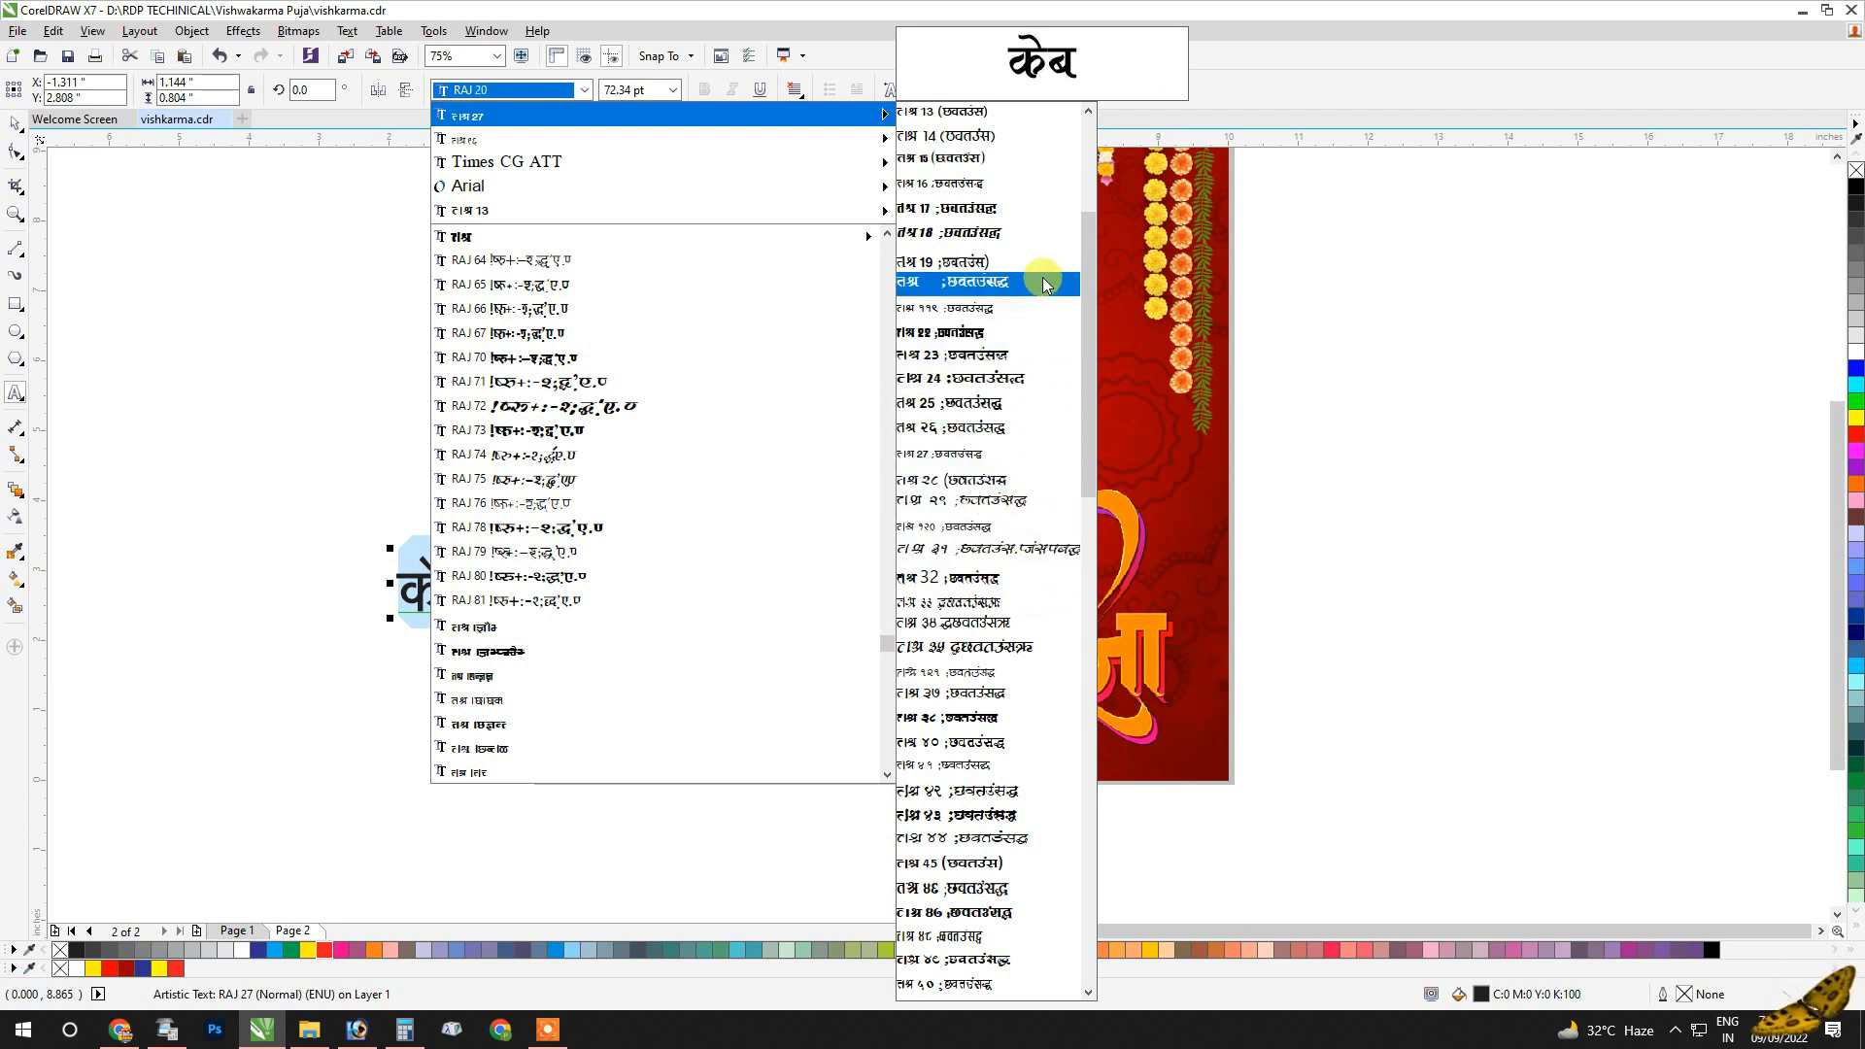
{"action": "scroll", "coordinate": [1040, 282], "scroll_direction": "up", "scroll_amount": 1}
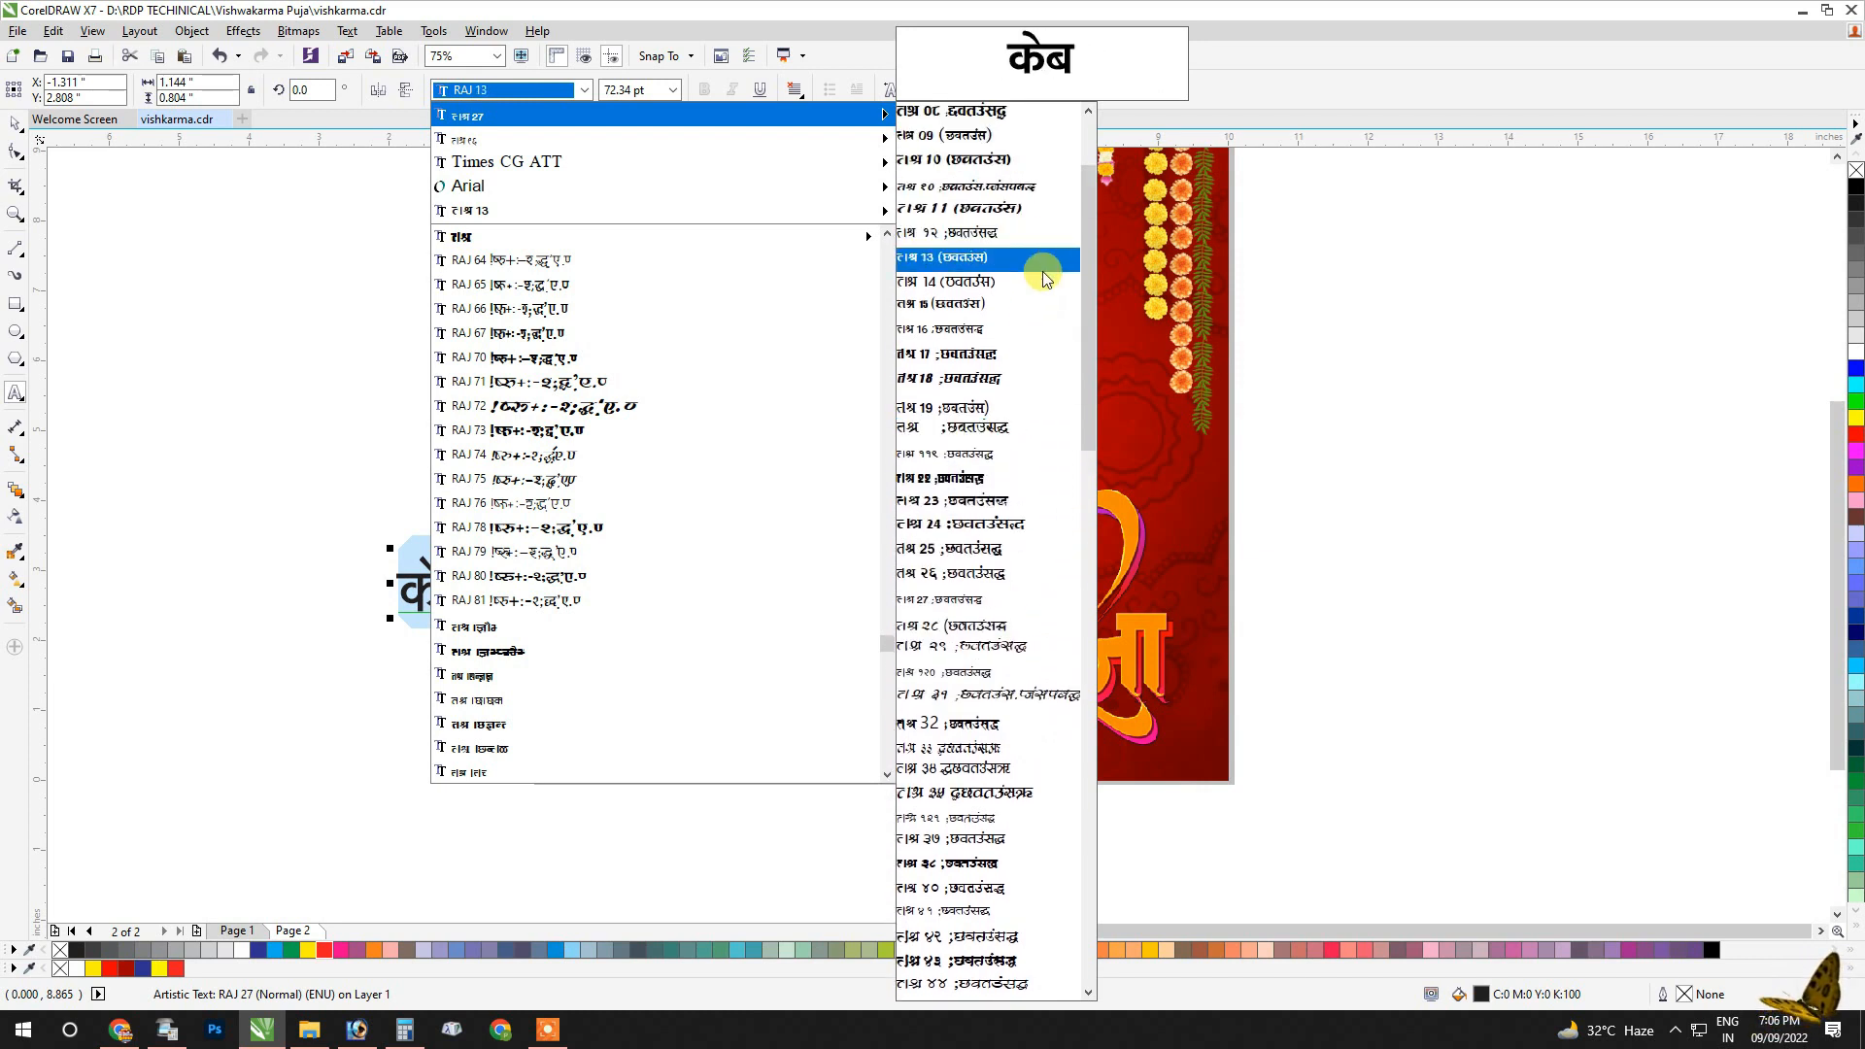
{"action": "scroll", "coordinate": [1054, 281], "scroll_direction": "up", "scroll_amount": 3}
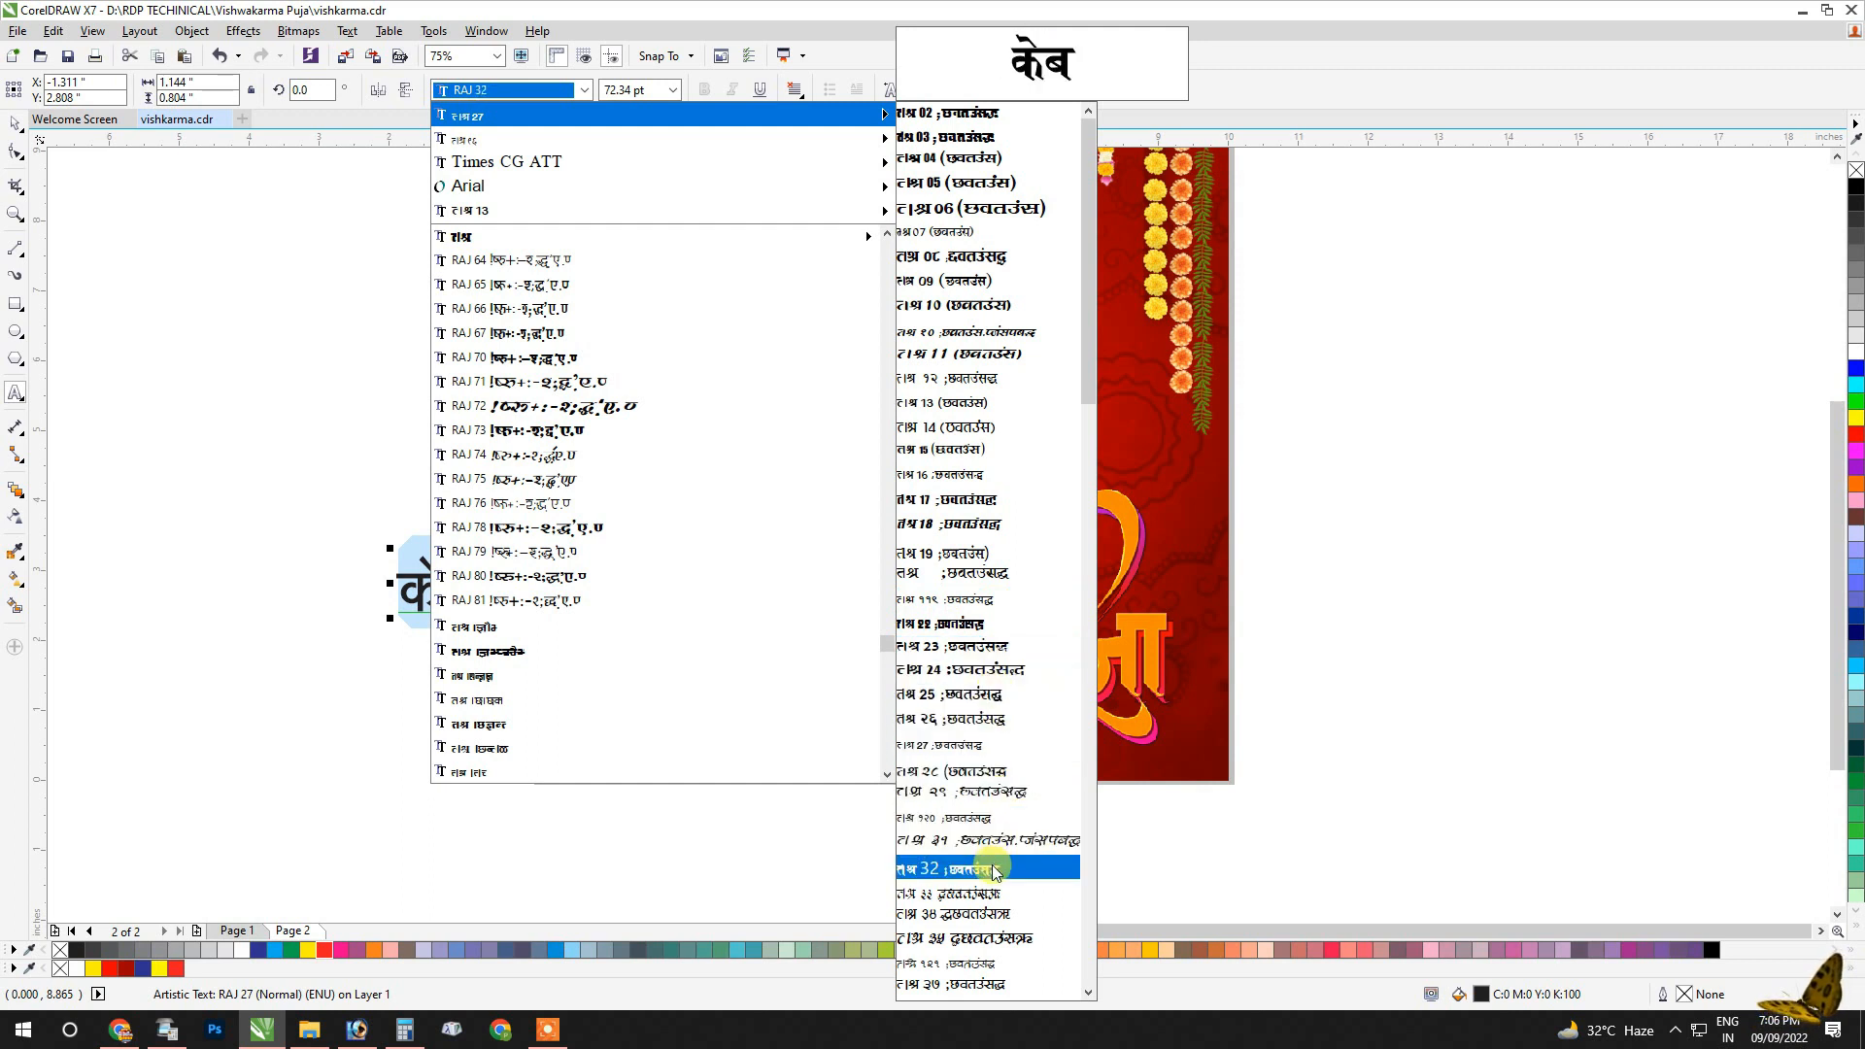
{"action": "scroll", "coordinate": [961, 889], "scroll_direction": "down", "scroll_amount": 2}
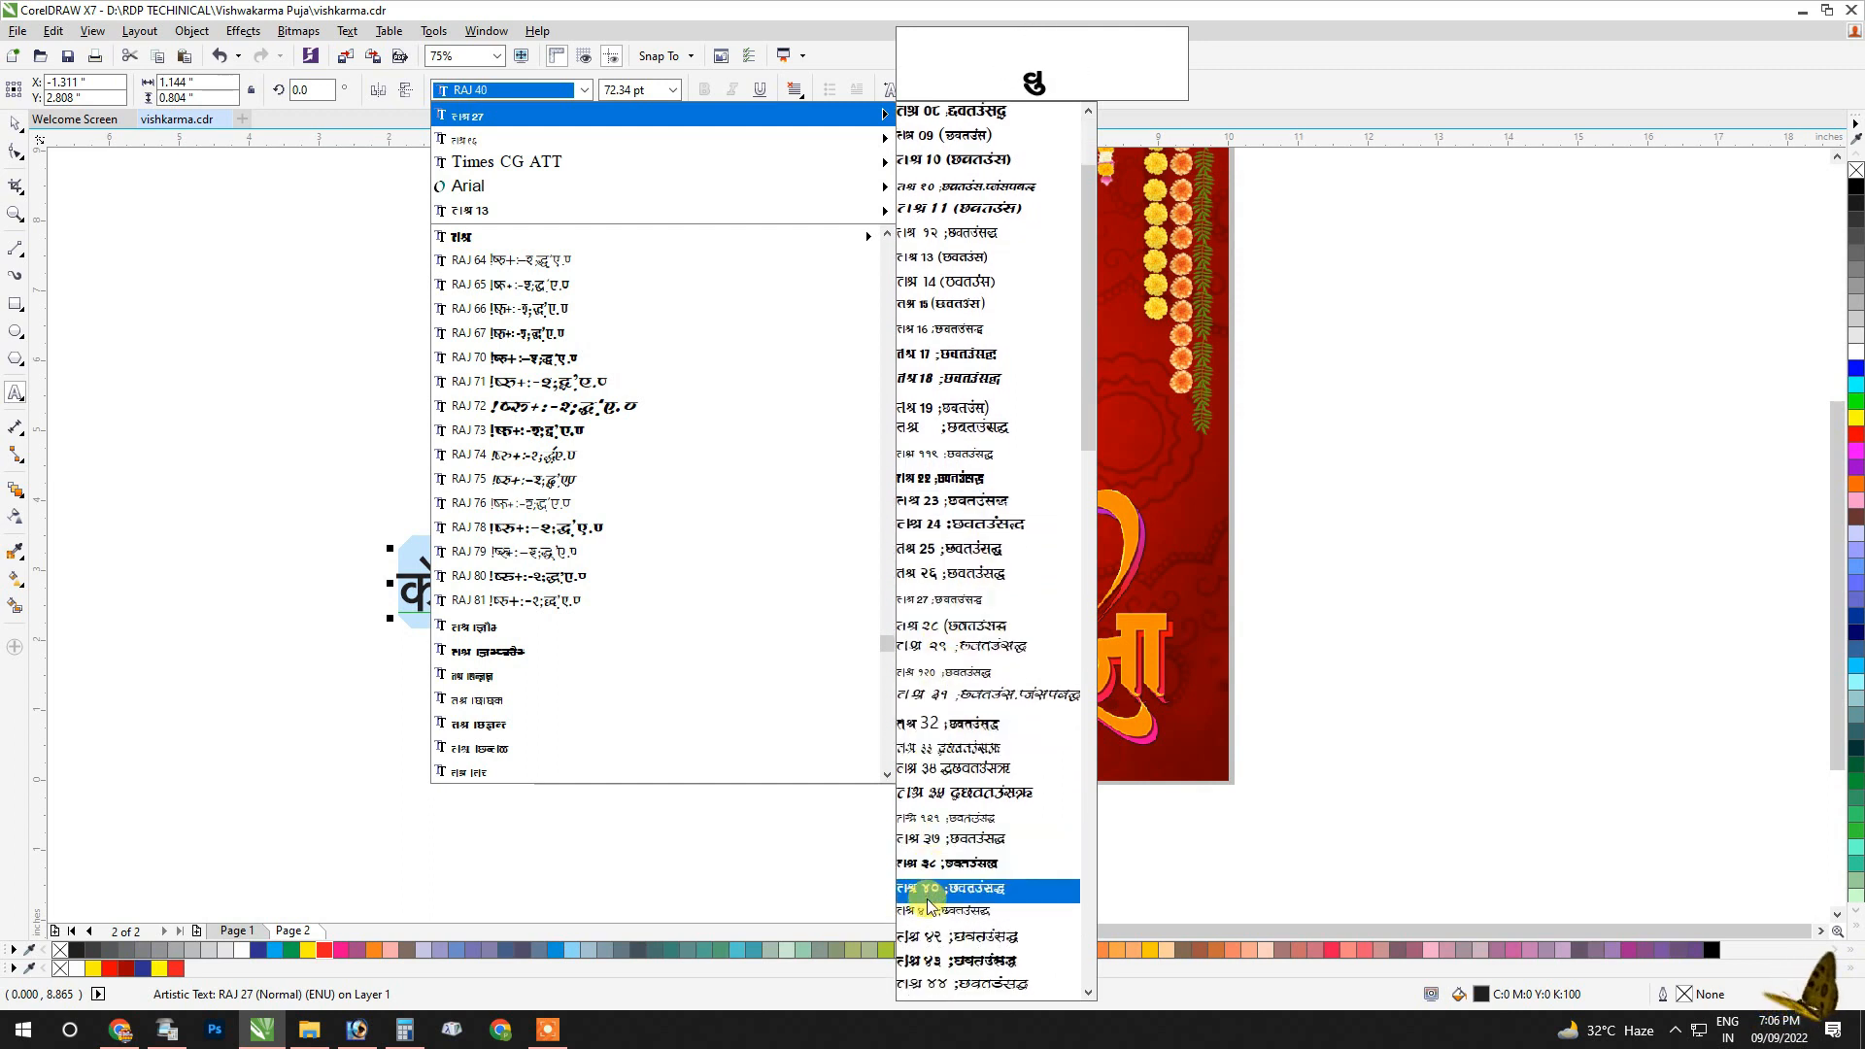
{"action": "scroll", "coordinate": [932, 867], "scroll_direction": "down", "scroll_amount": 3}
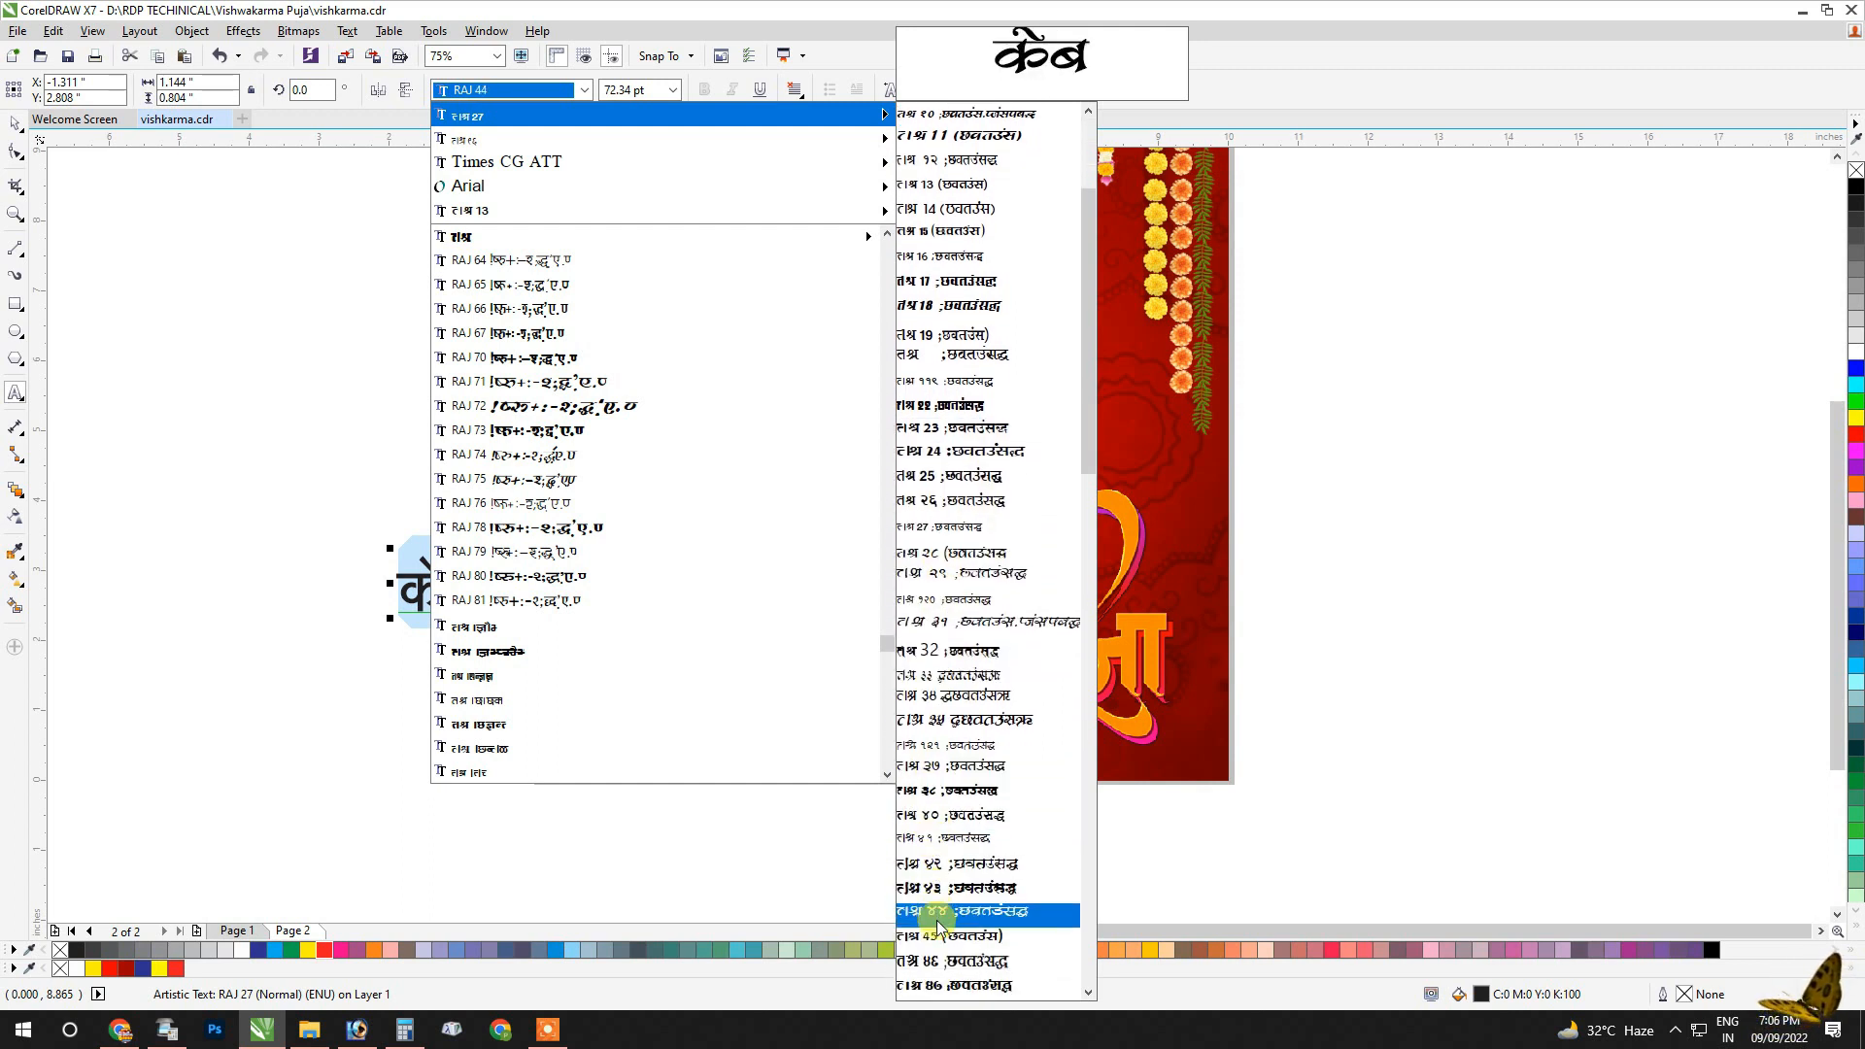
{"action": "scroll", "coordinate": [941, 868], "scroll_direction": "down", "scroll_amount": 2}
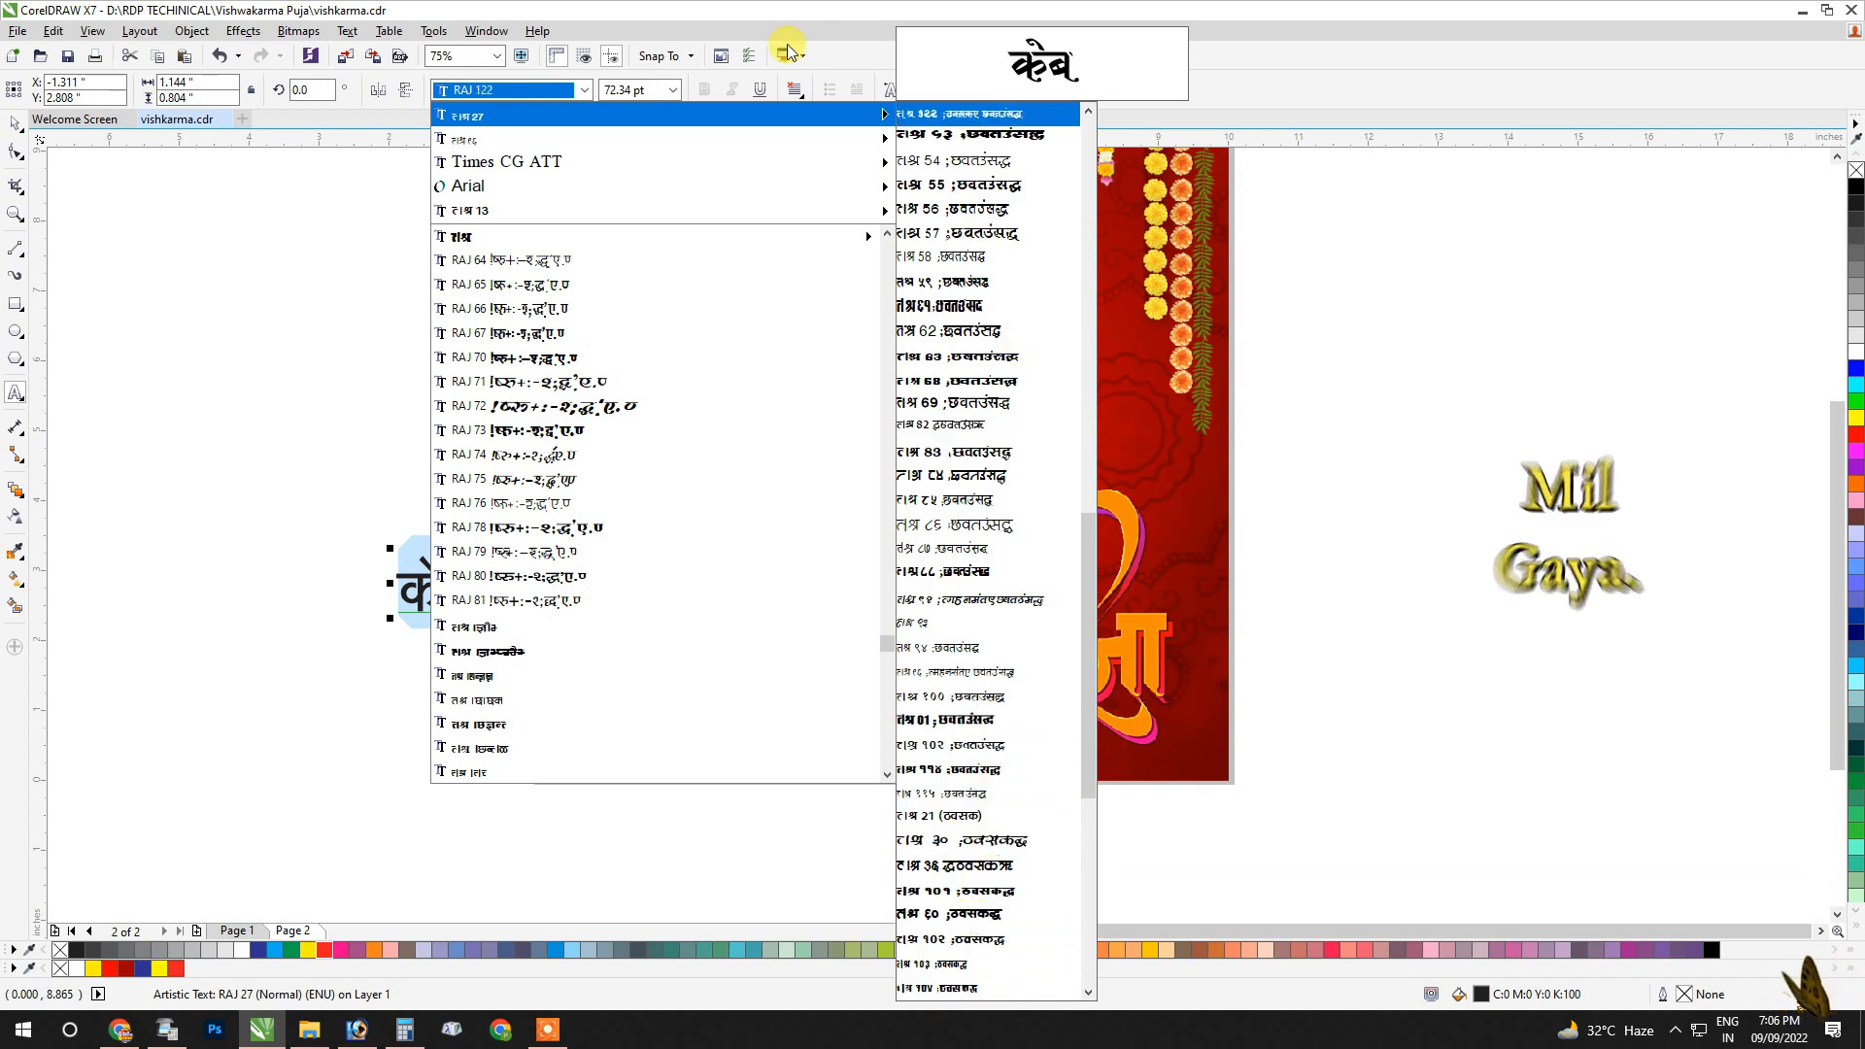
{"action": "left_click", "coordinate": [514, 138]}
{"action": "left_click", "coordinate": [408, 583]}
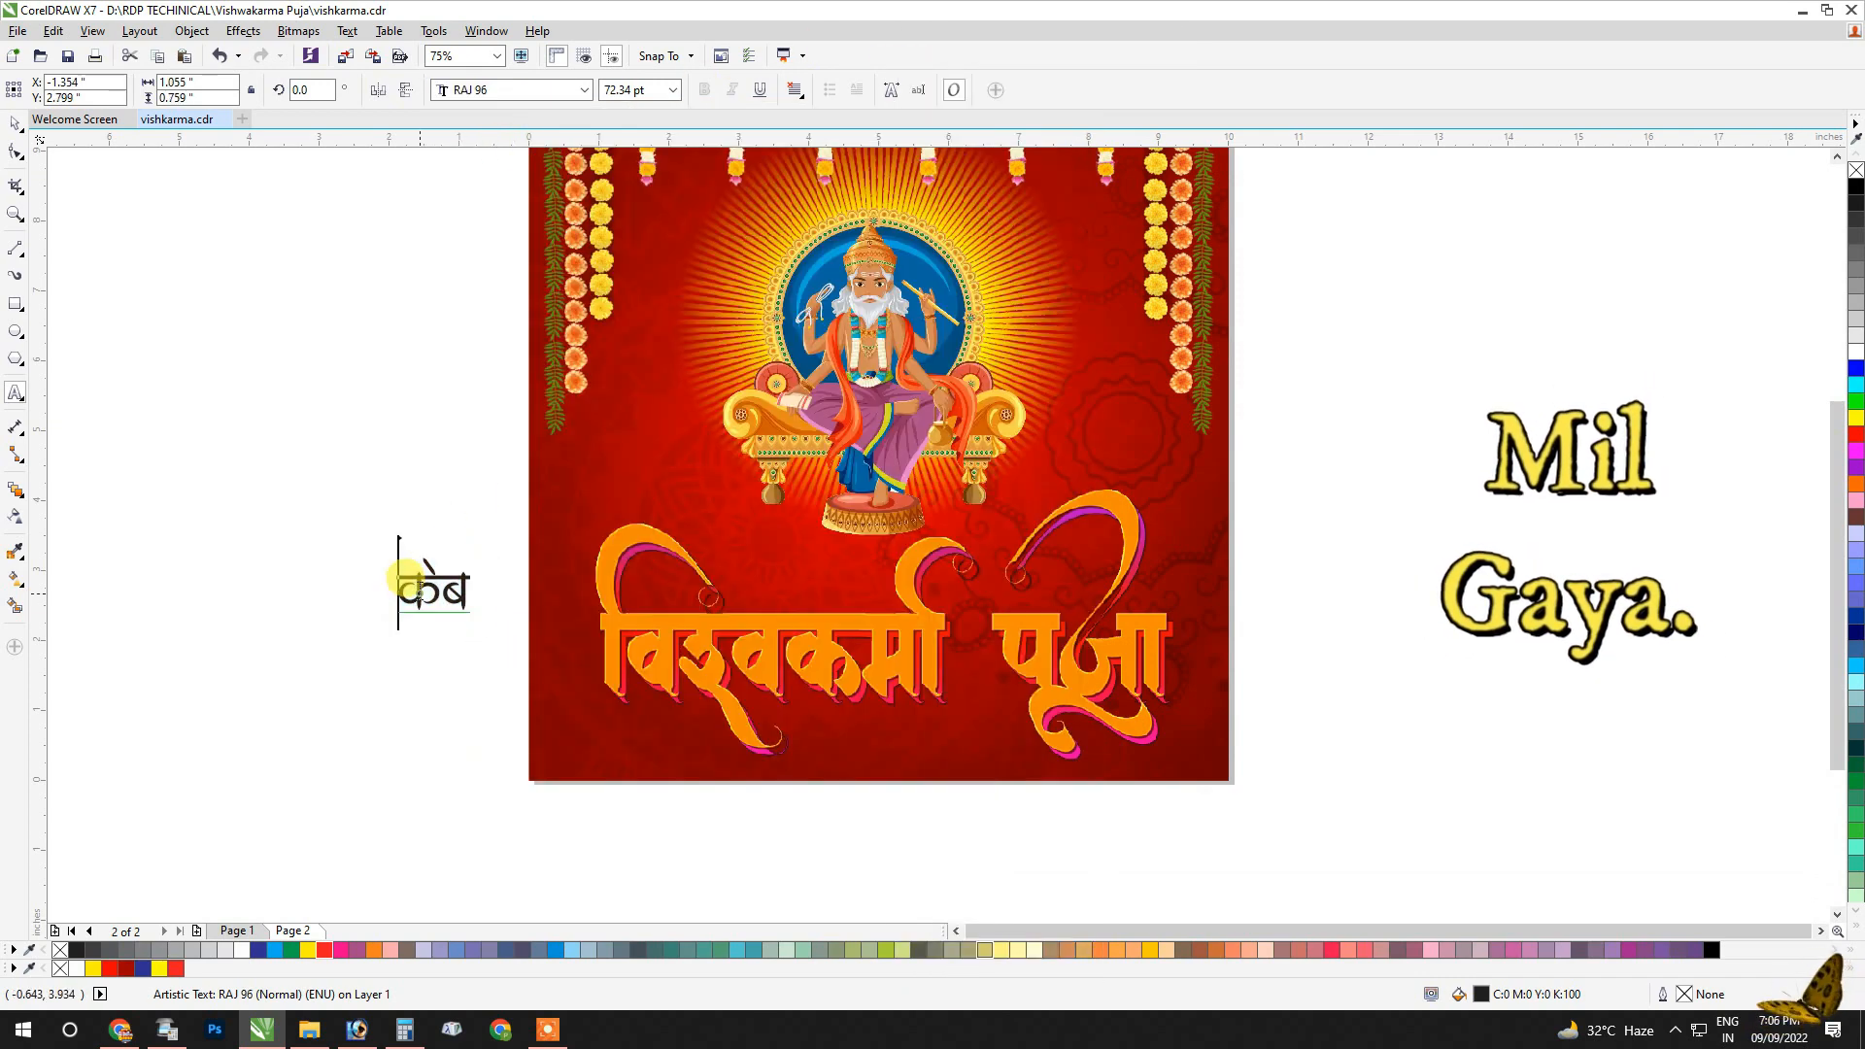
Move the text "केब" onto the poster above the title and replace its wording with "आप सभी को".
{"action": "key", "text": "ctrl+space"}
{"action": "left_click_drag", "start_coordinate": [456, 582], "coordinate": [814, 583]}
{"action": "scroll", "coordinate": [814, 583], "scroll_direction": "up", "scroll_amount": 2}
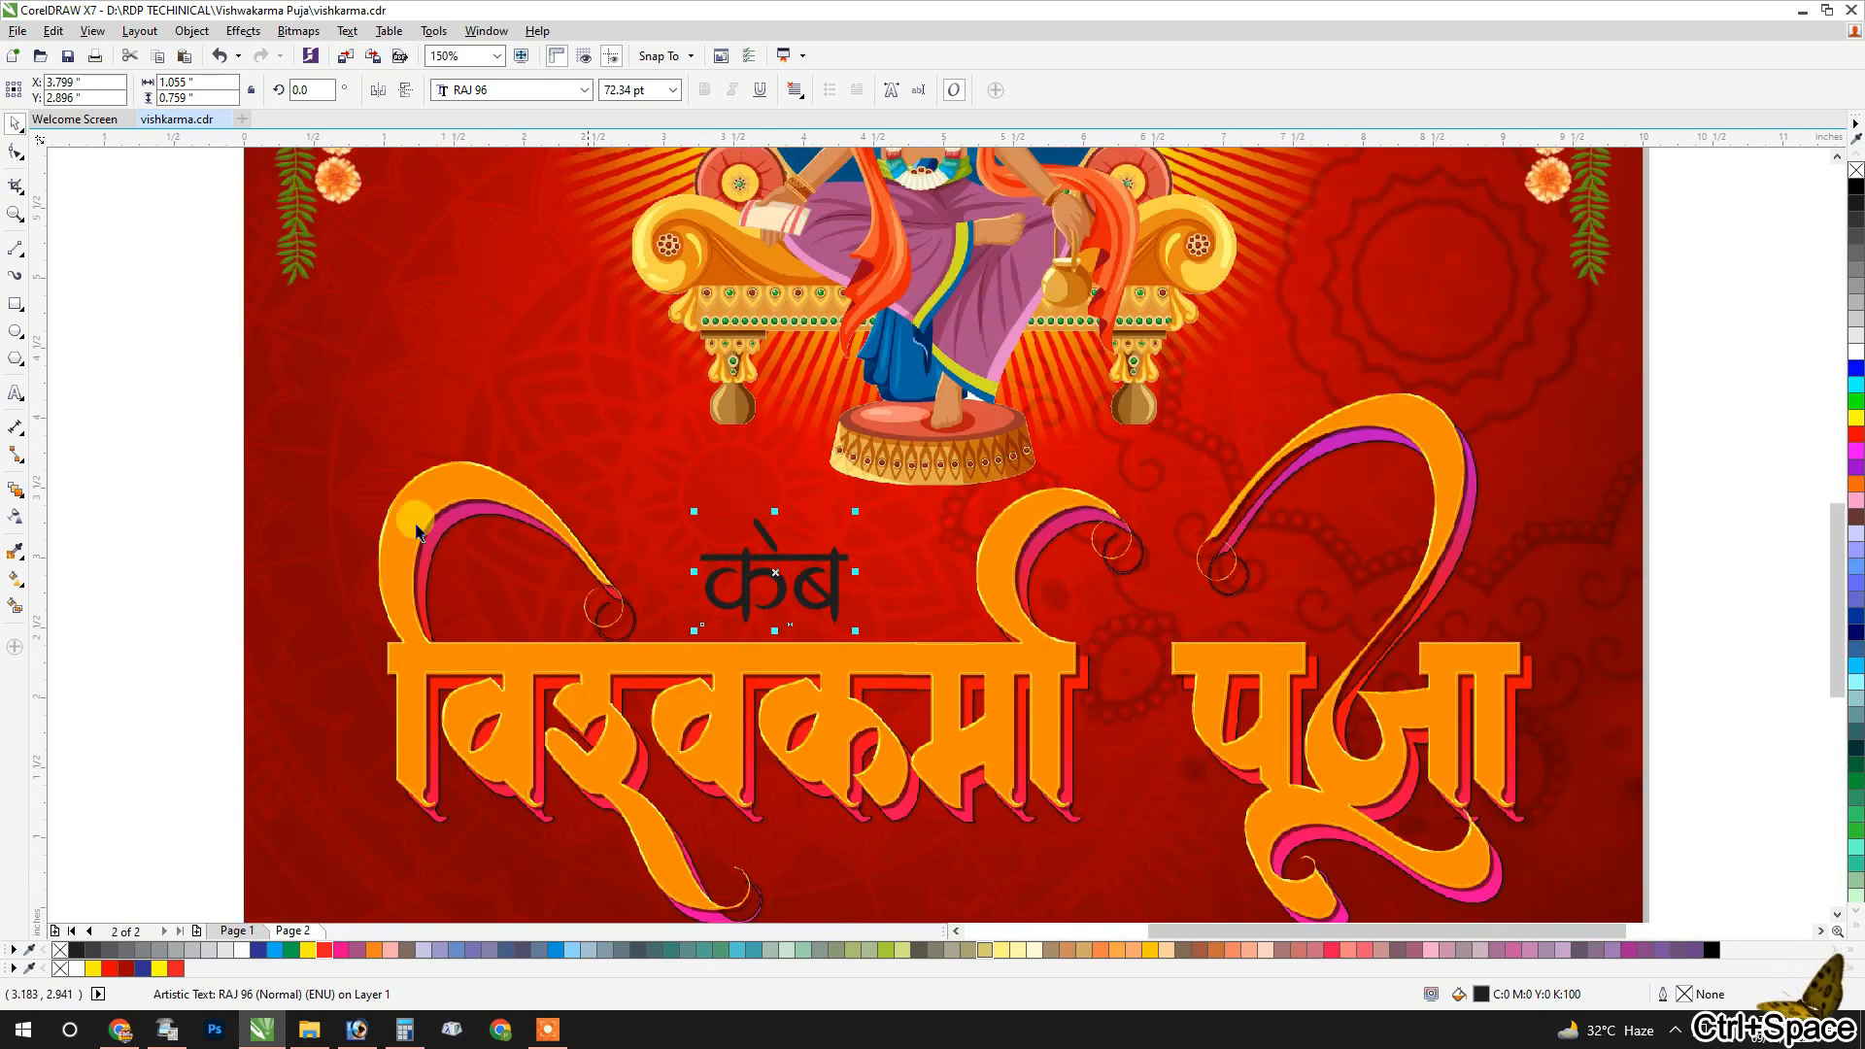
{"action": "left_click", "coordinate": [14, 393]}
{"action": "left_click", "coordinate": [730, 582]}
{"action": "key", "text": "ctrl+a"}
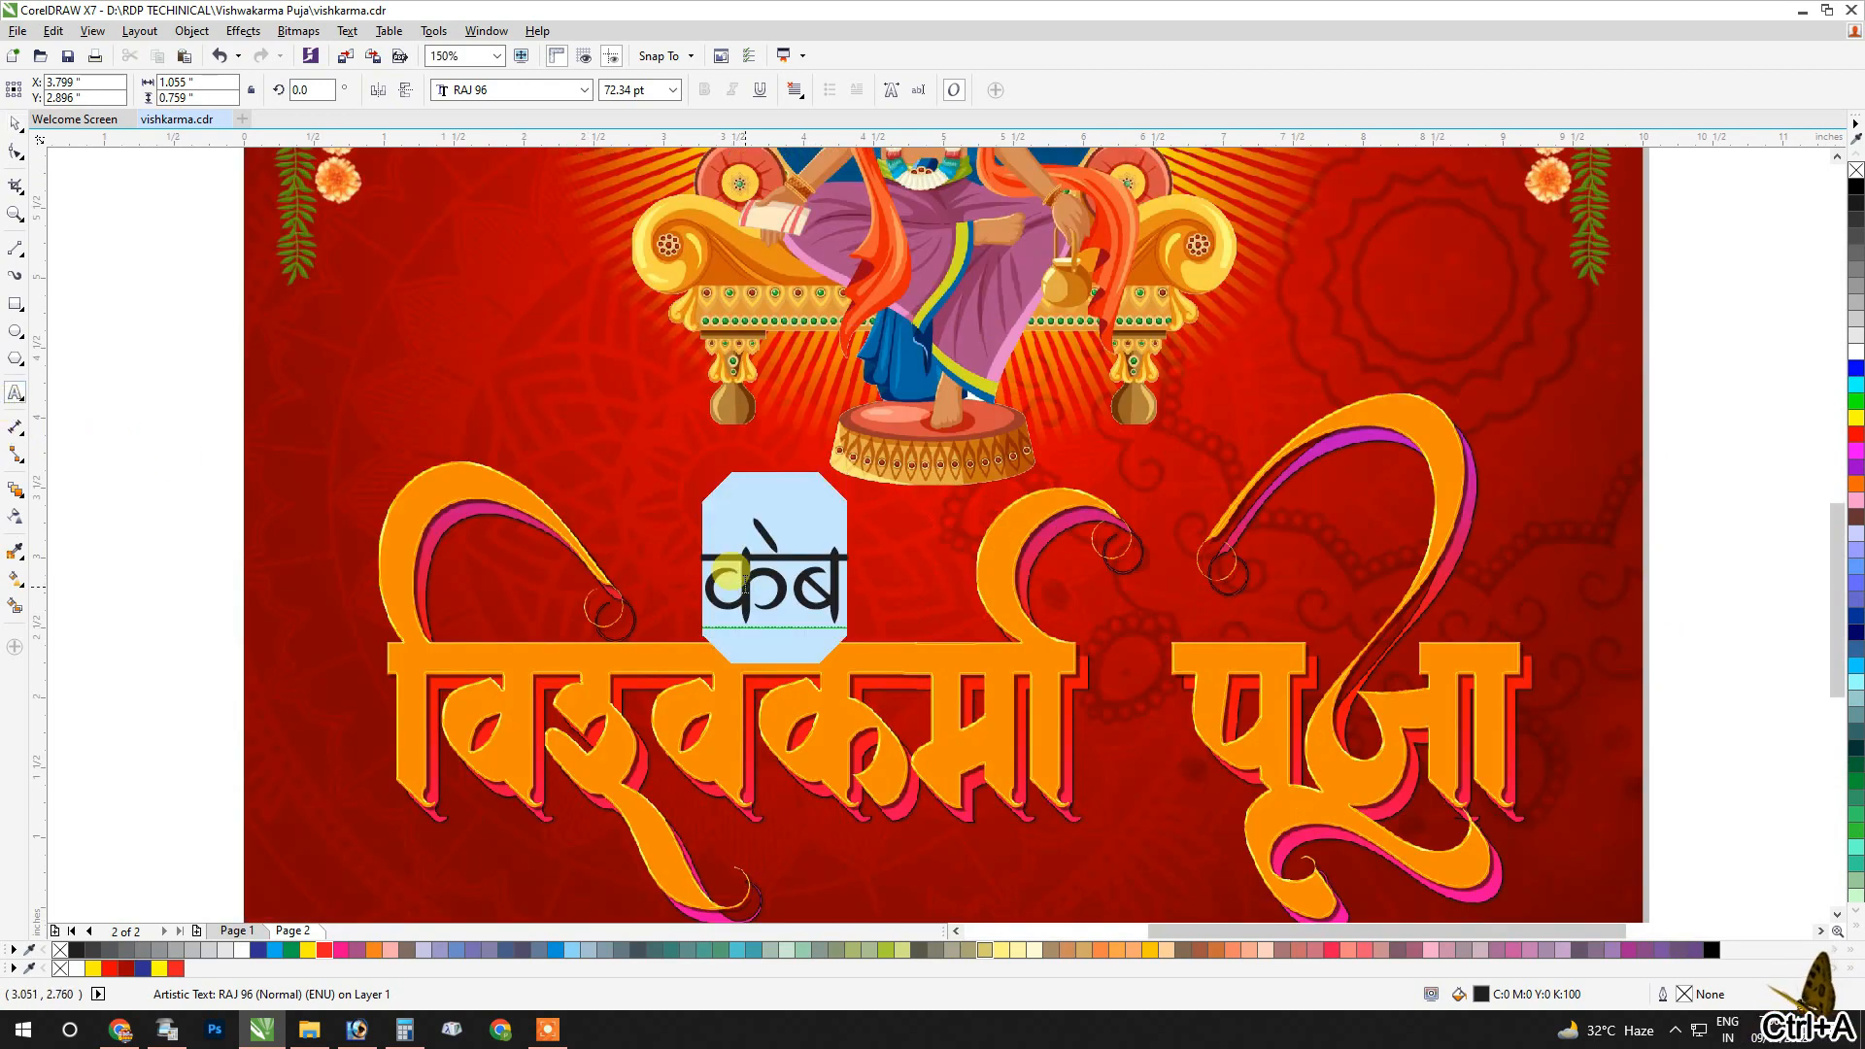
{"action": "type", "text": "आप सभ"}
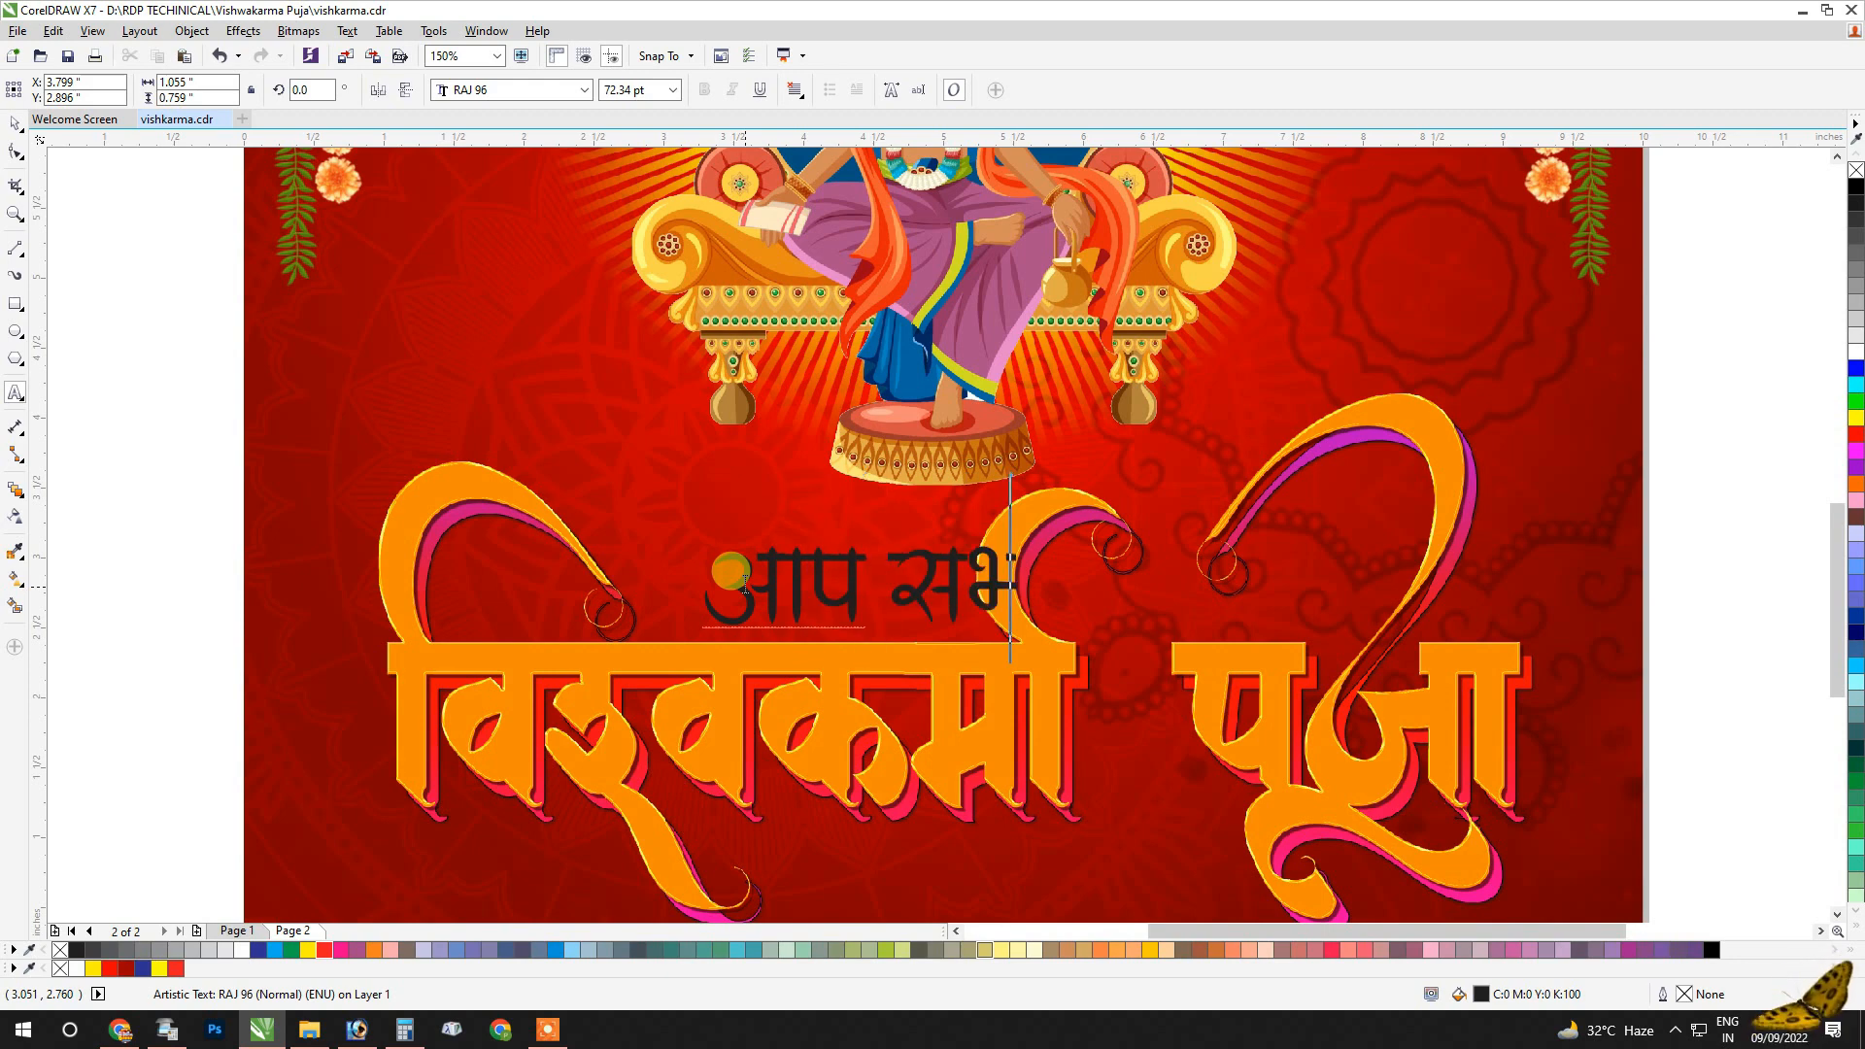
{"action": "type", "text": "ी का"}
{"action": "key", "text": "ctrl+space"}
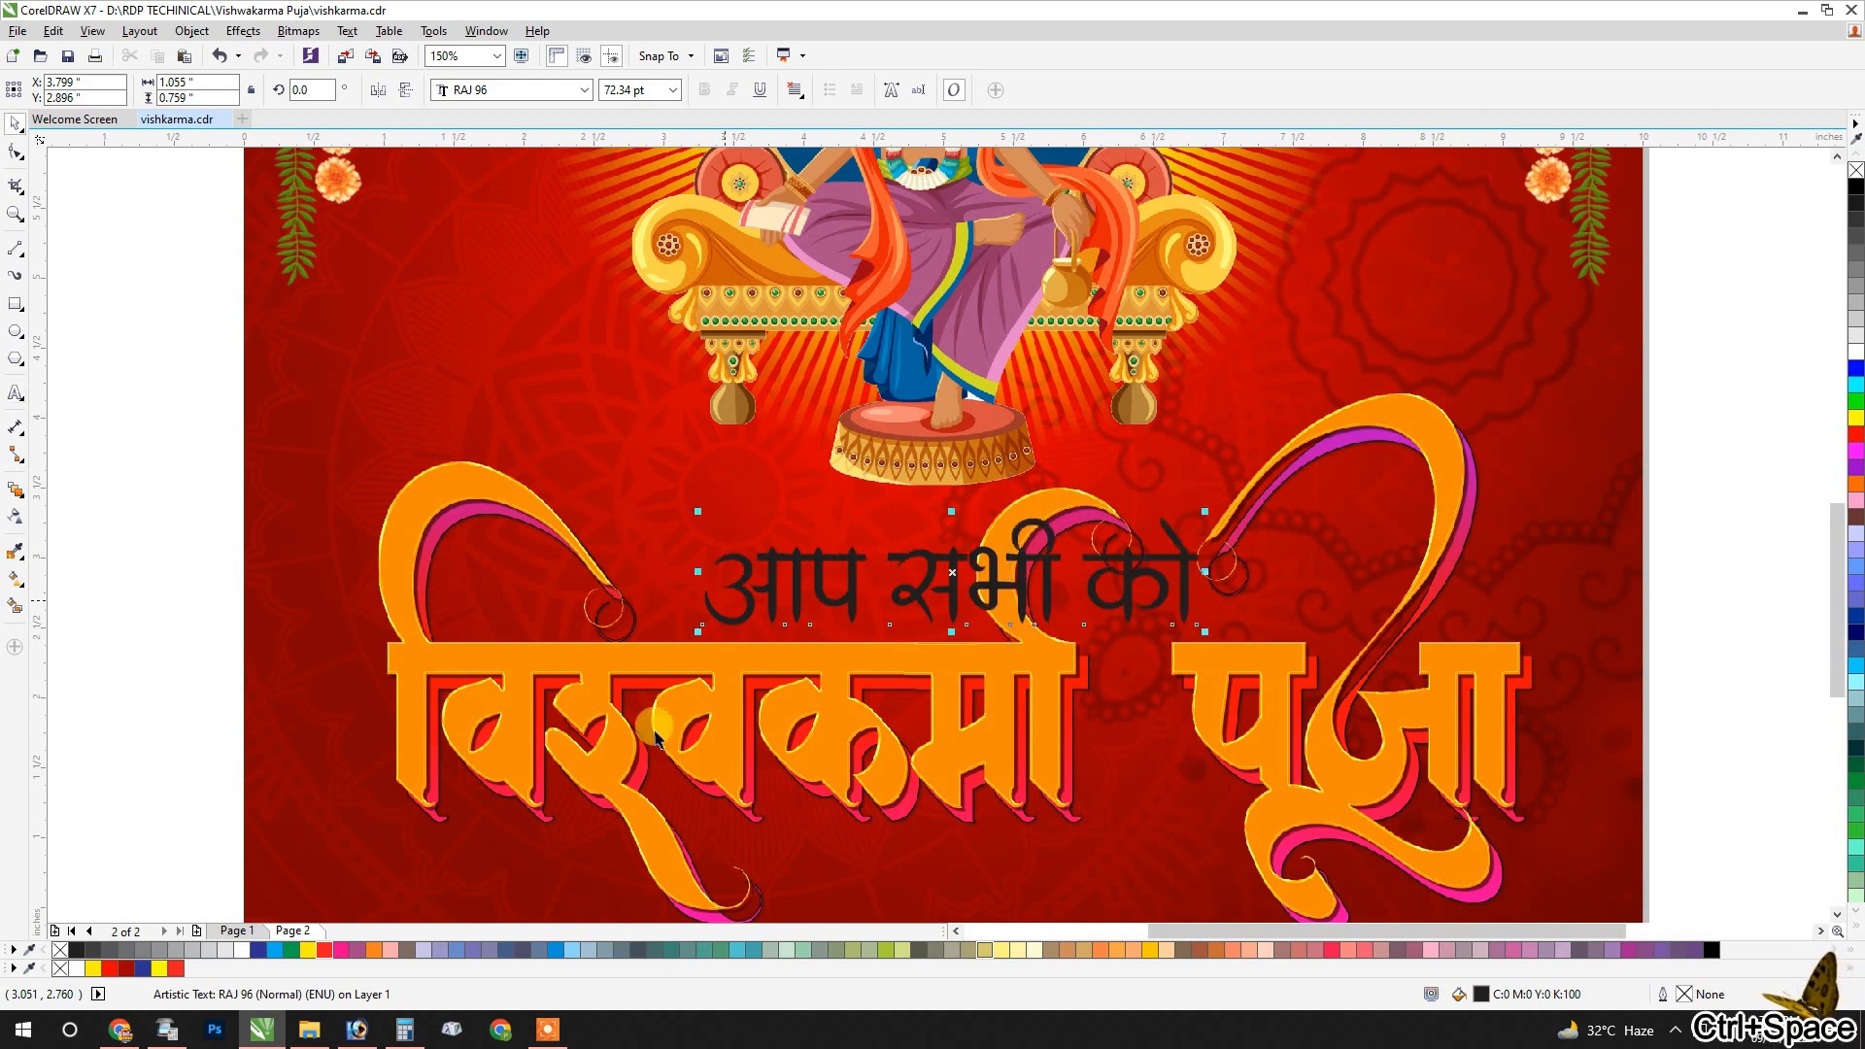
Fill the text "आप सभी को" with white and shrink it to about 42.475 pt, just above the title's first word.
{"action": "left_click", "coordinate": [236, 950]}
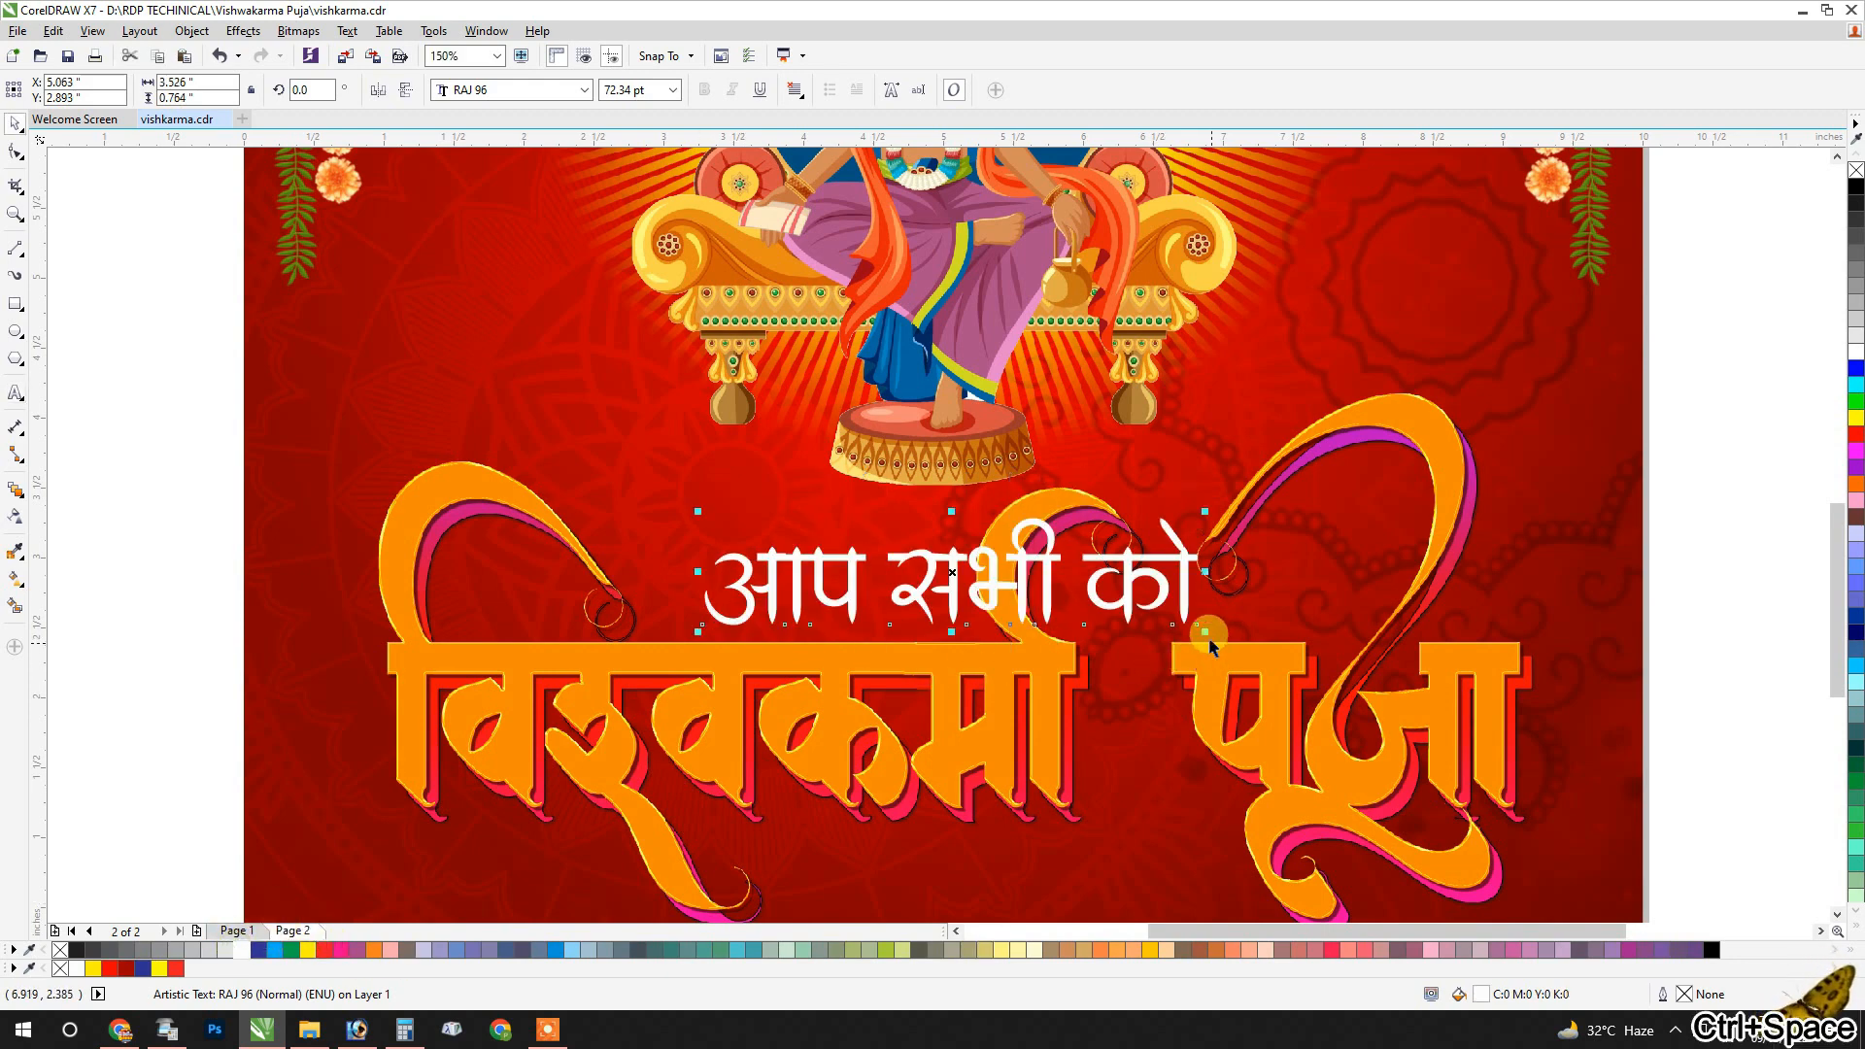
{"action": "left_click_drag", "start_coordinate": [1205, 633], "coordinate": [892, 600]}
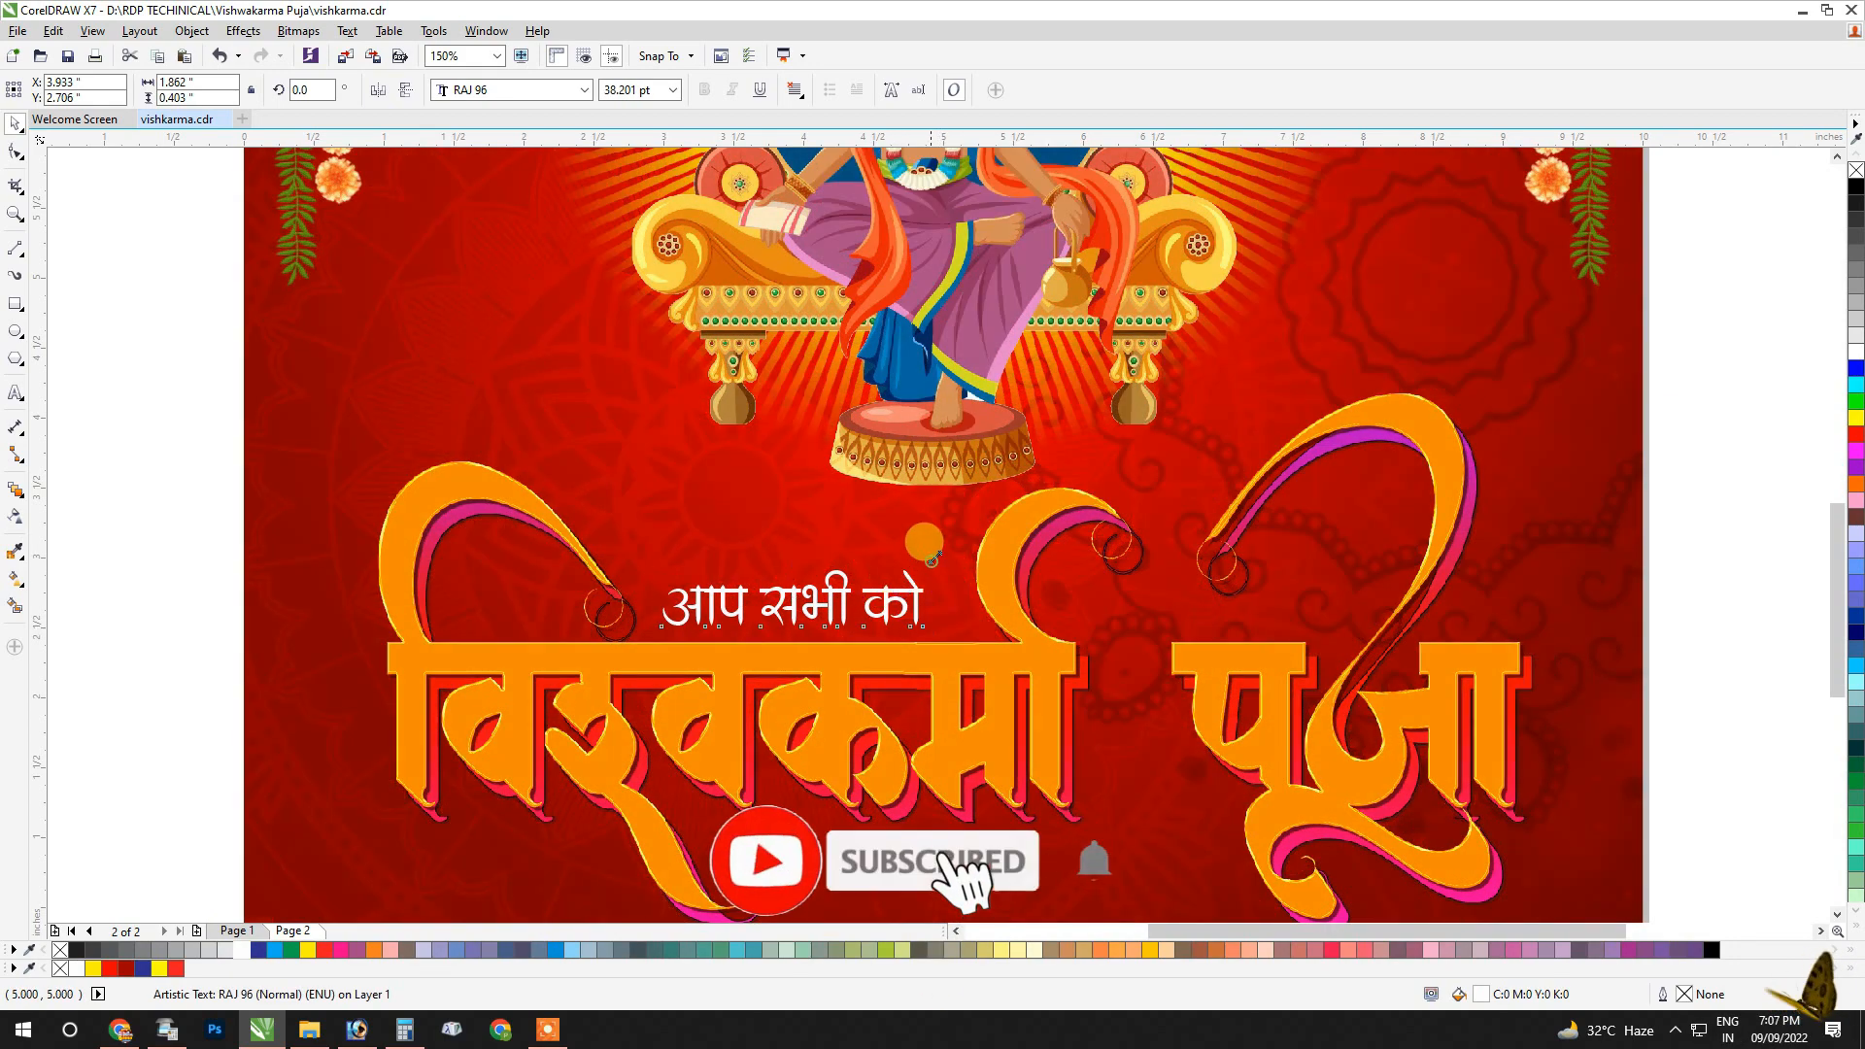
{"action": "left_click_drag", "start_coordinate": [930, 565], "coordinate": [952, 533]}
{"action": "left_click", "coordinate": [860, 600]}
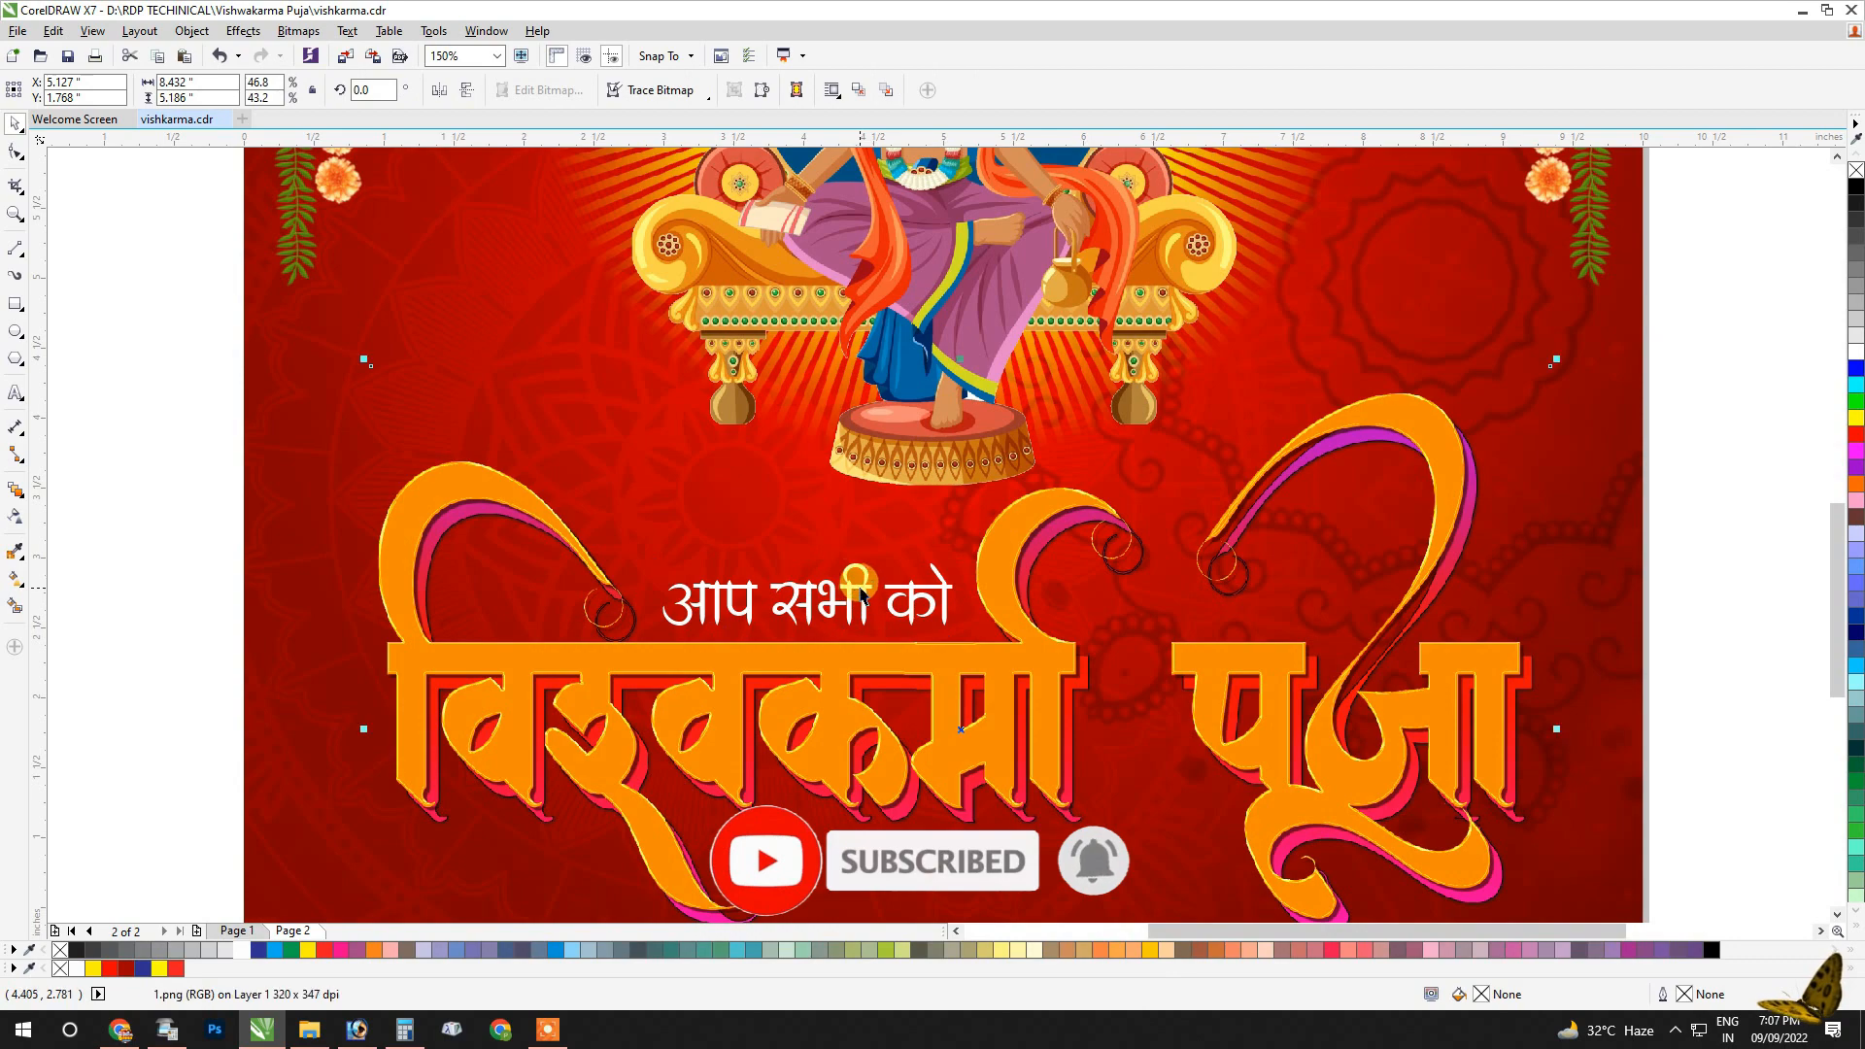
Duplicate the white text line below the title and replace the copy's wording with "की हार्दिक शुभकामनाएँ....".
{"action": "left_click_drag", "start_coordinate": [861, 594], "coordinate": [976, 861]}
{"action": "double_click", "coordinate": [980, 856]}
{"action": "key", "text": "ctrl+a"}
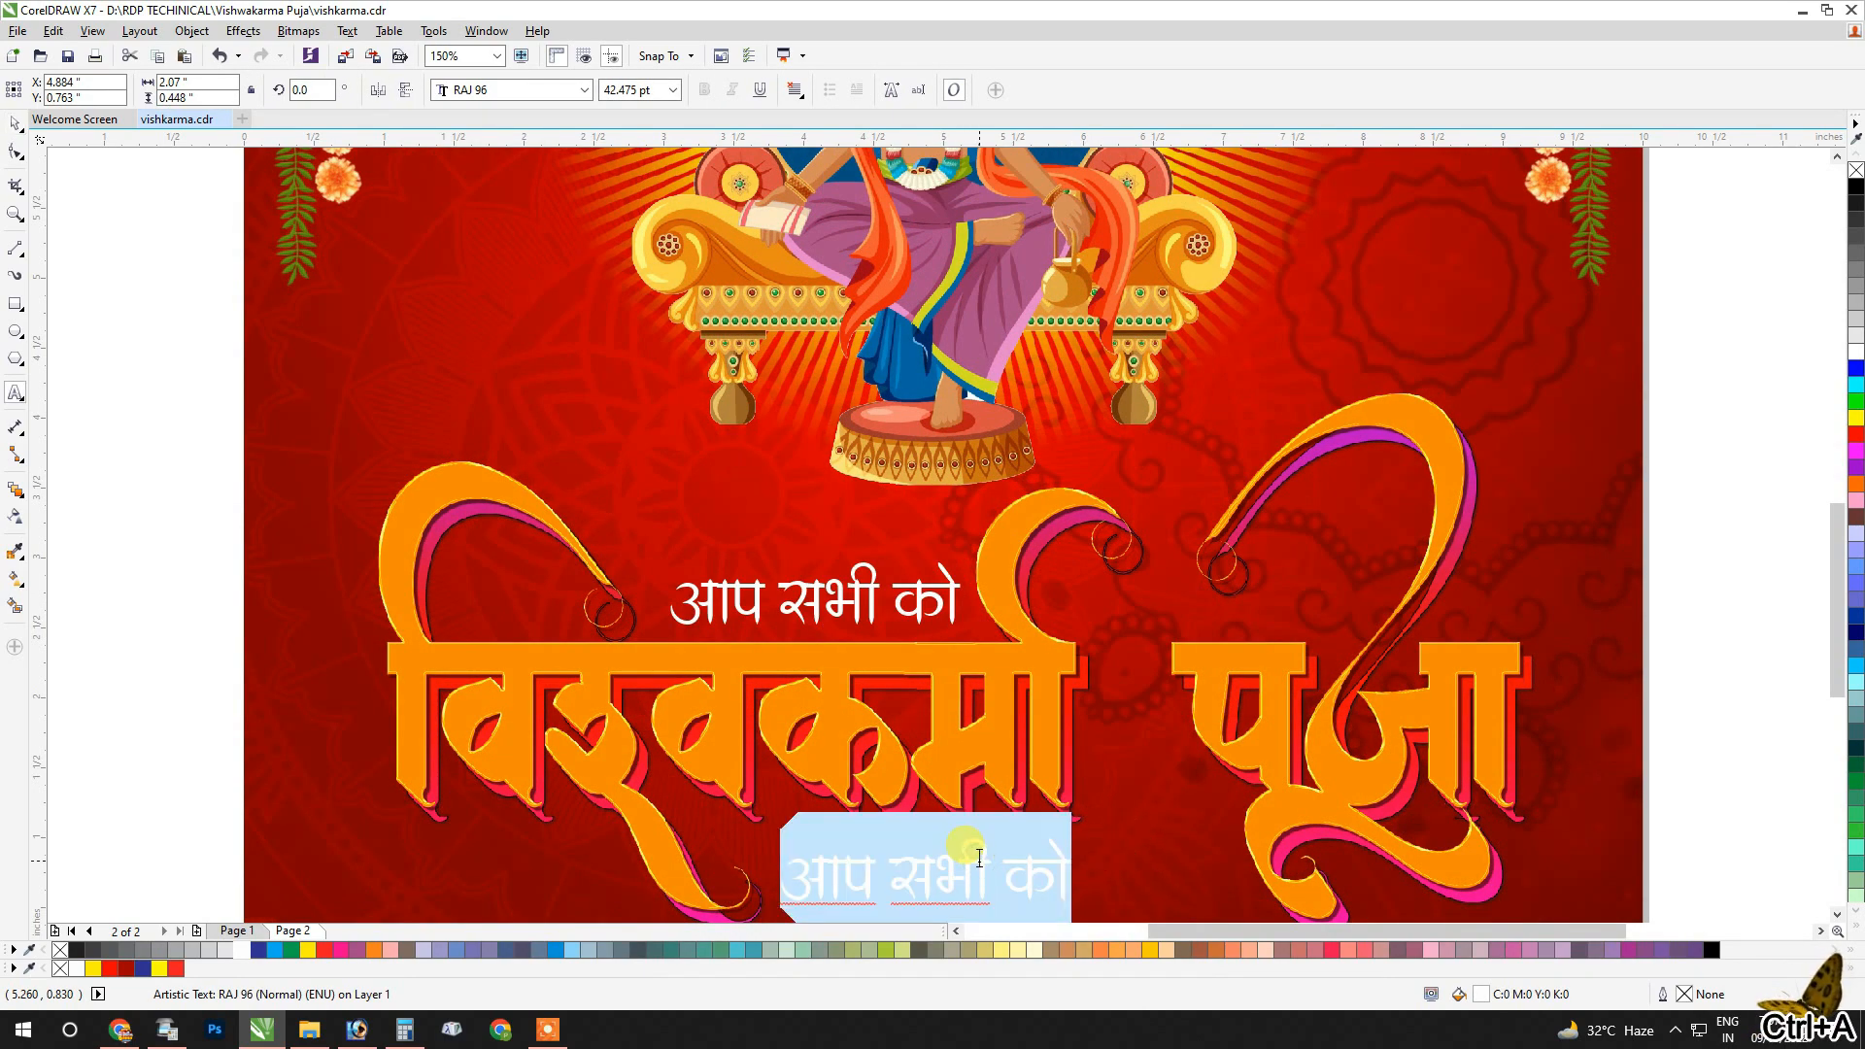
{"action": "type", "text": "की हार्दिक शुभकामनाएँ..."}
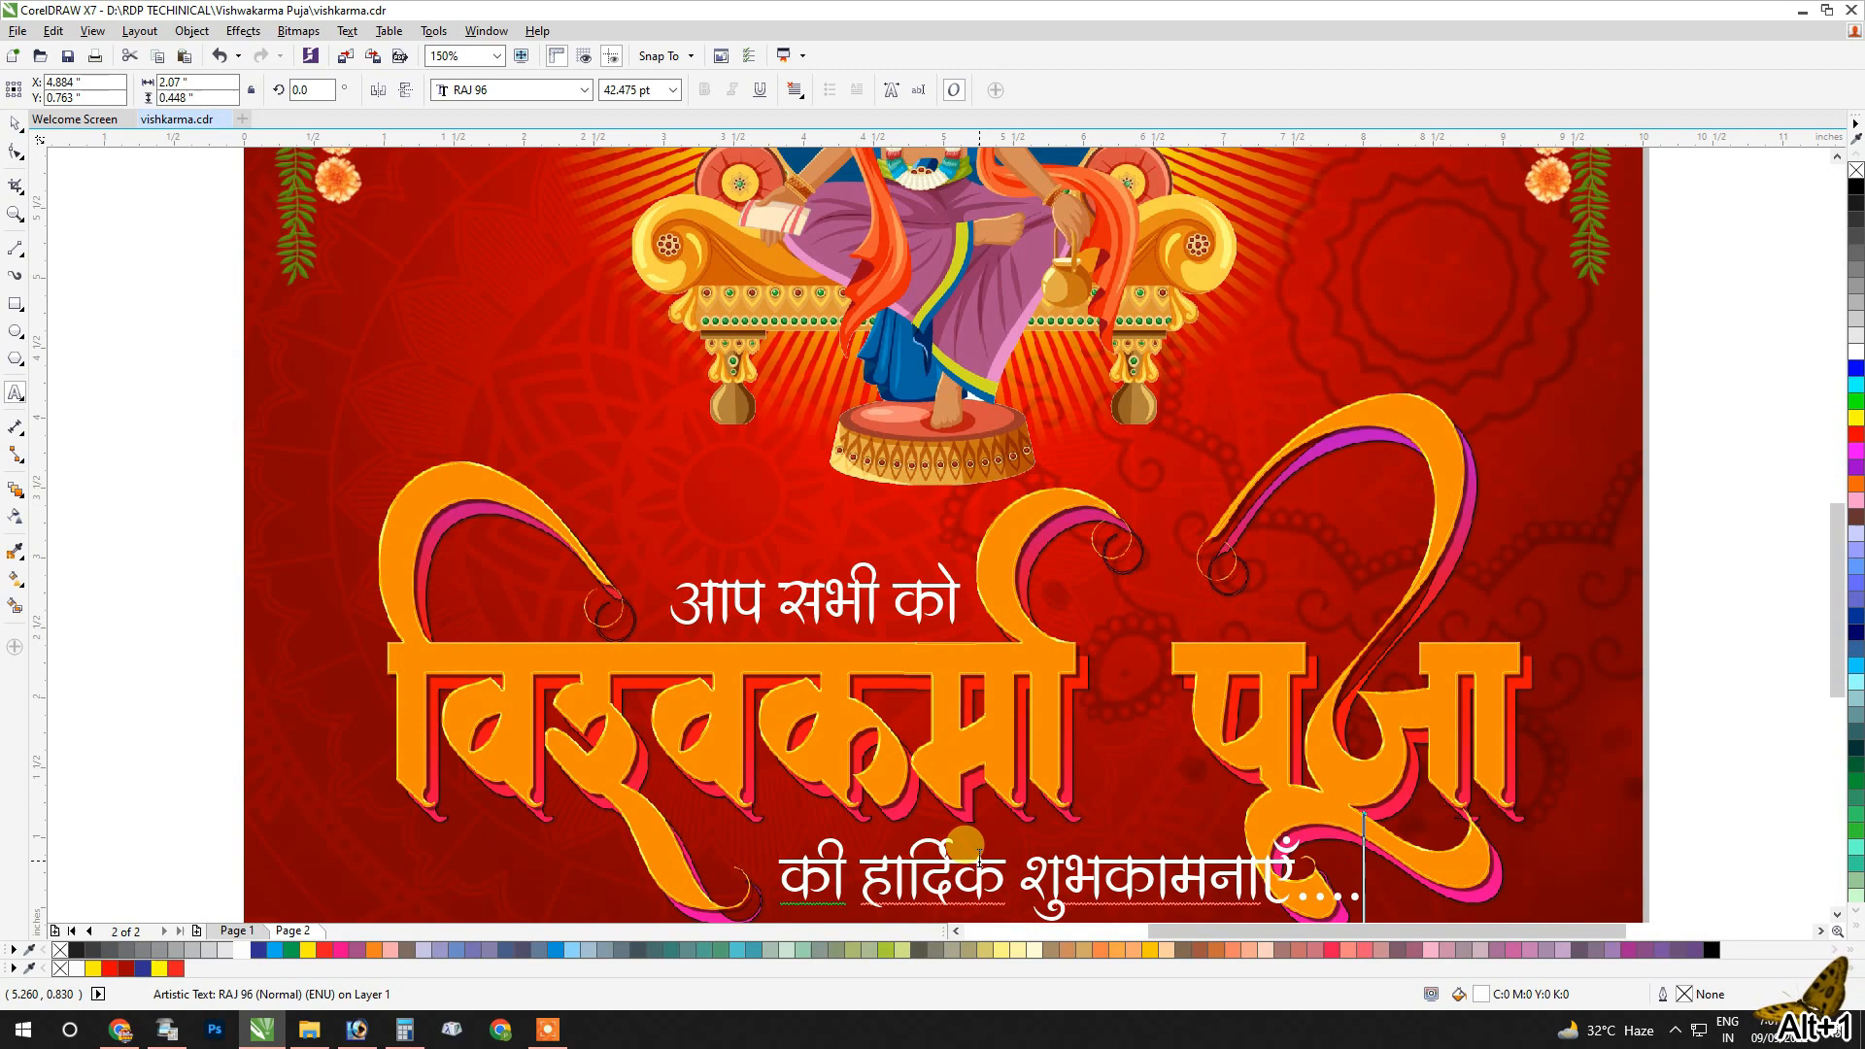
{"action": "key", "text": "ctrl+space"}
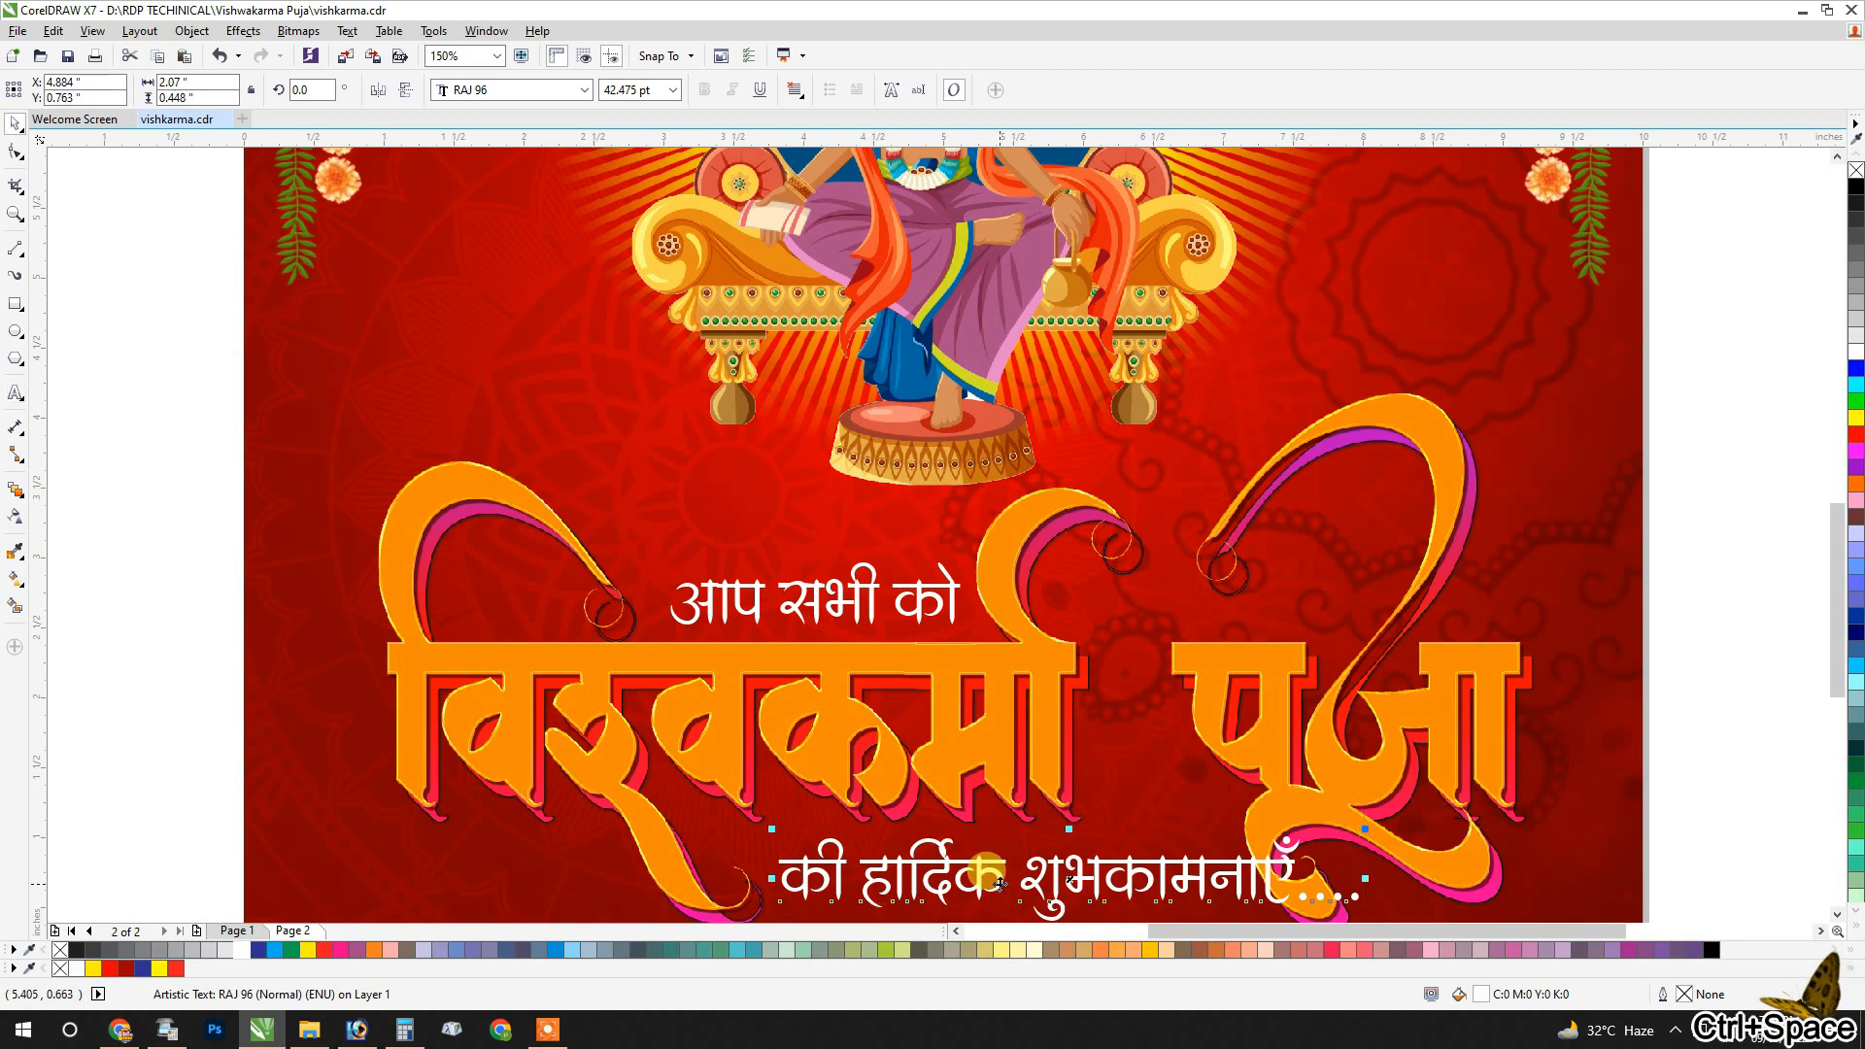
Shrink the greeting line below the title so it clears the title's lower flourish, and save the document.
{"action": "scroll", "coordinate": [1170, 829], "scroll_direction": "down", "scroll_amount": 1}
{"action": "scroll", "coordinate": [1276, 801], "scroll_direction": "up", "scroll_amount": 1}
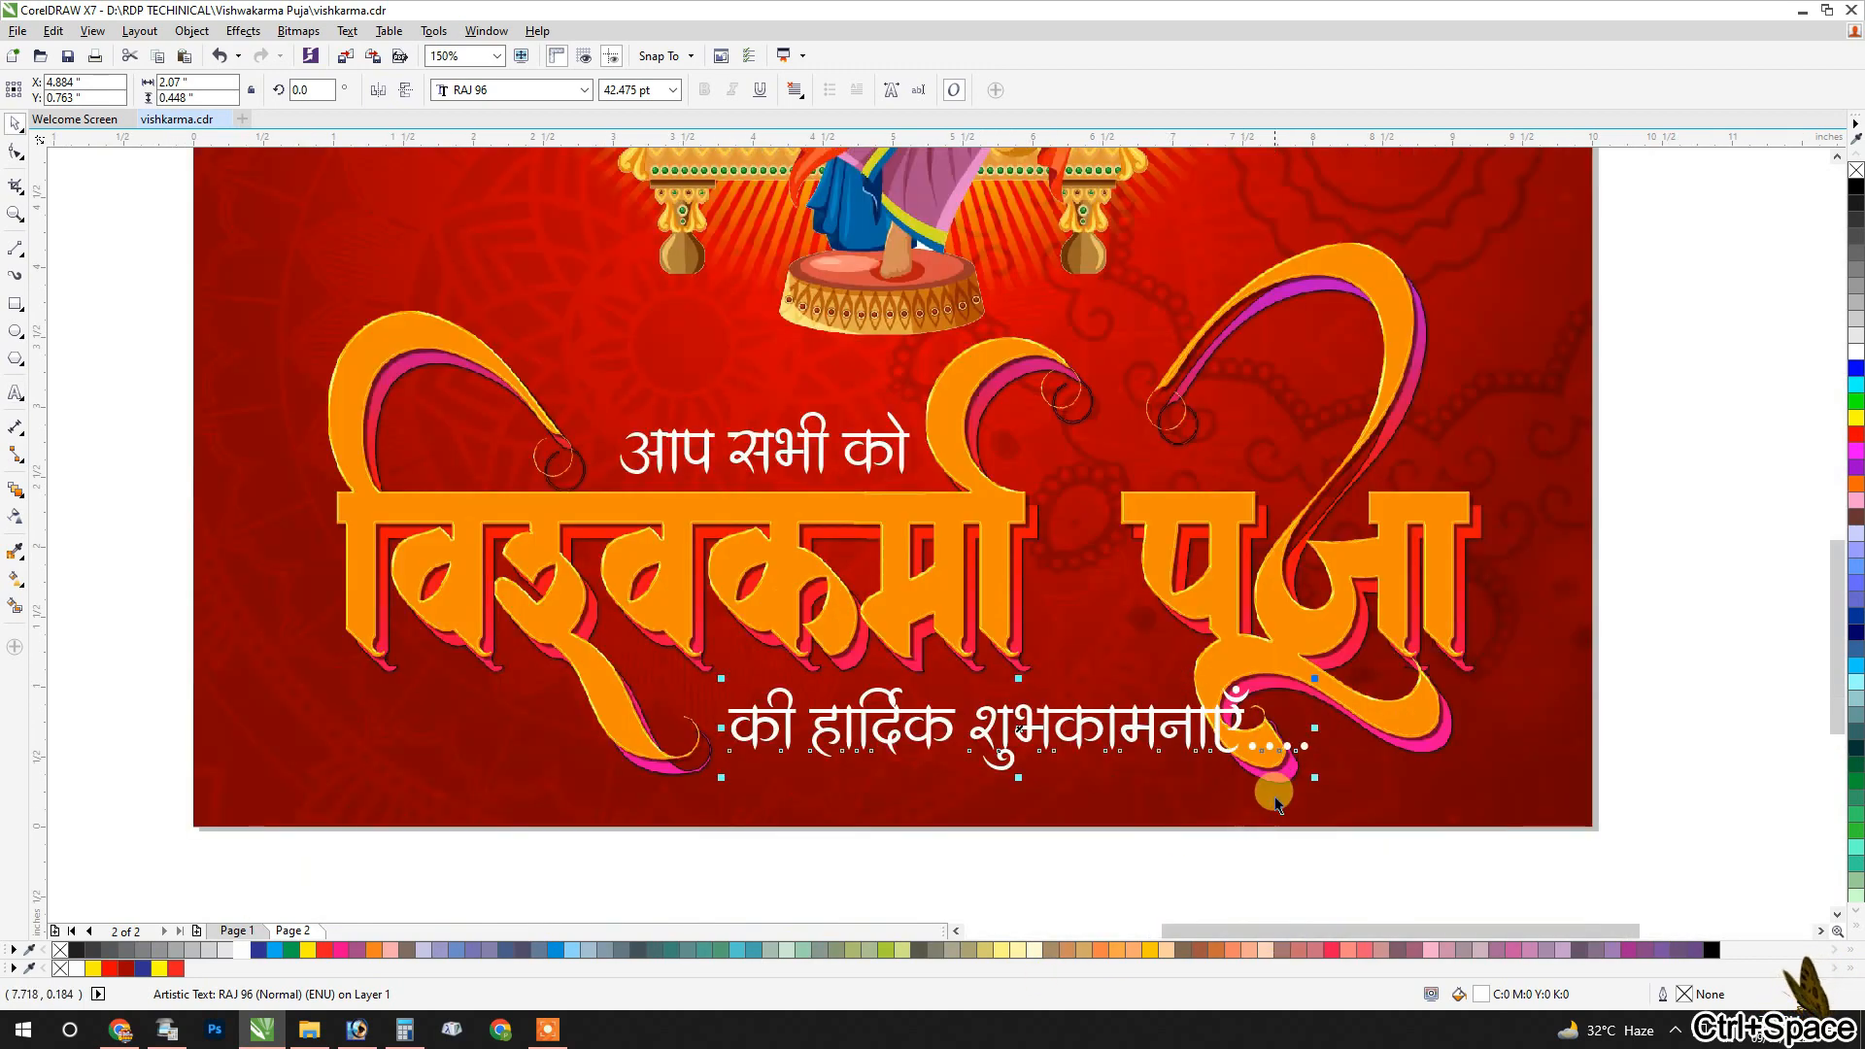
{"action": "left_click_drag", "start_coordinate": [1313, 777], "coordinate": [1225, 784]}
{"action": "scroll", "coordinate": [1226, 785], "scroll_direction": "down", "scroll_amount": 1}
{"action": "left_click", "coordinate": [1528, 631]}
{"action": "key", "text": "ctrl+s"}
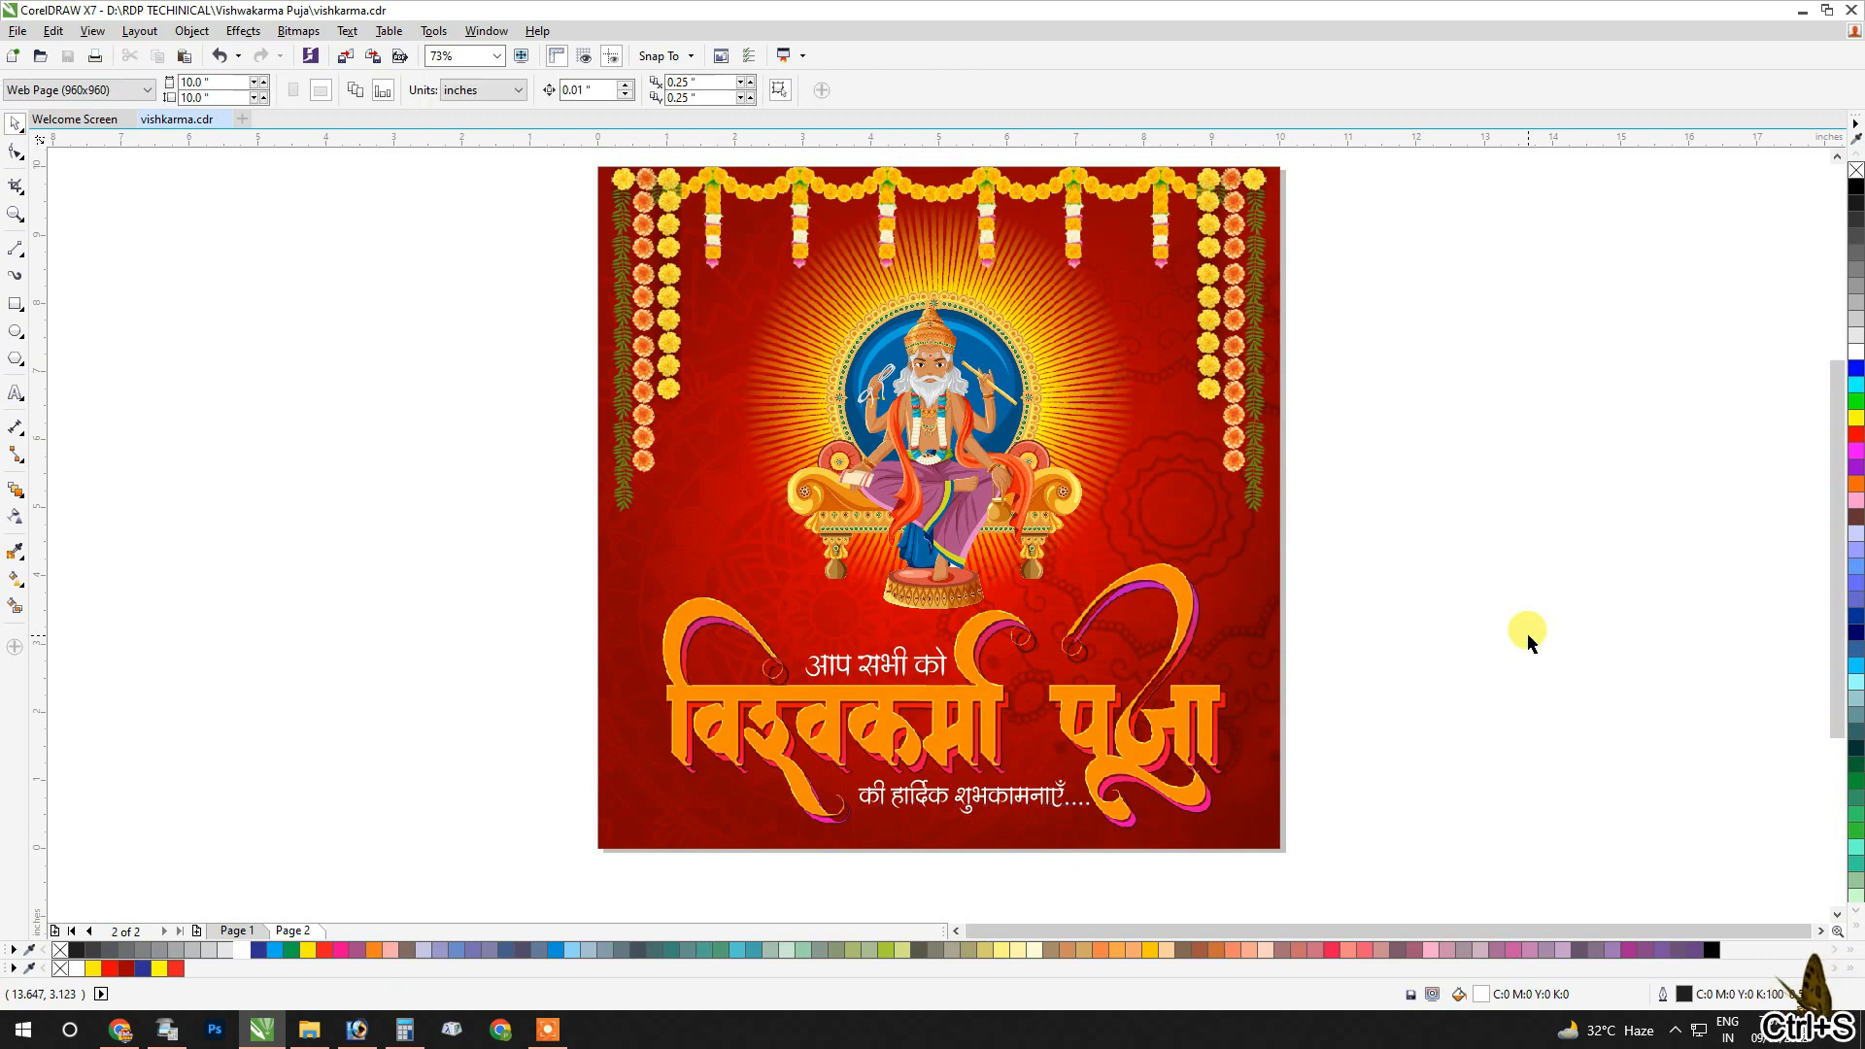
Place the title image inside the square red background with PowerClip and deselect it.
{"action": "left_click", "coordinate": [1217, 677]}
{"action": "right_click", "coordinate": [1183, 685]}
{"action": "left_click", "coordinate": [1244, 171]}
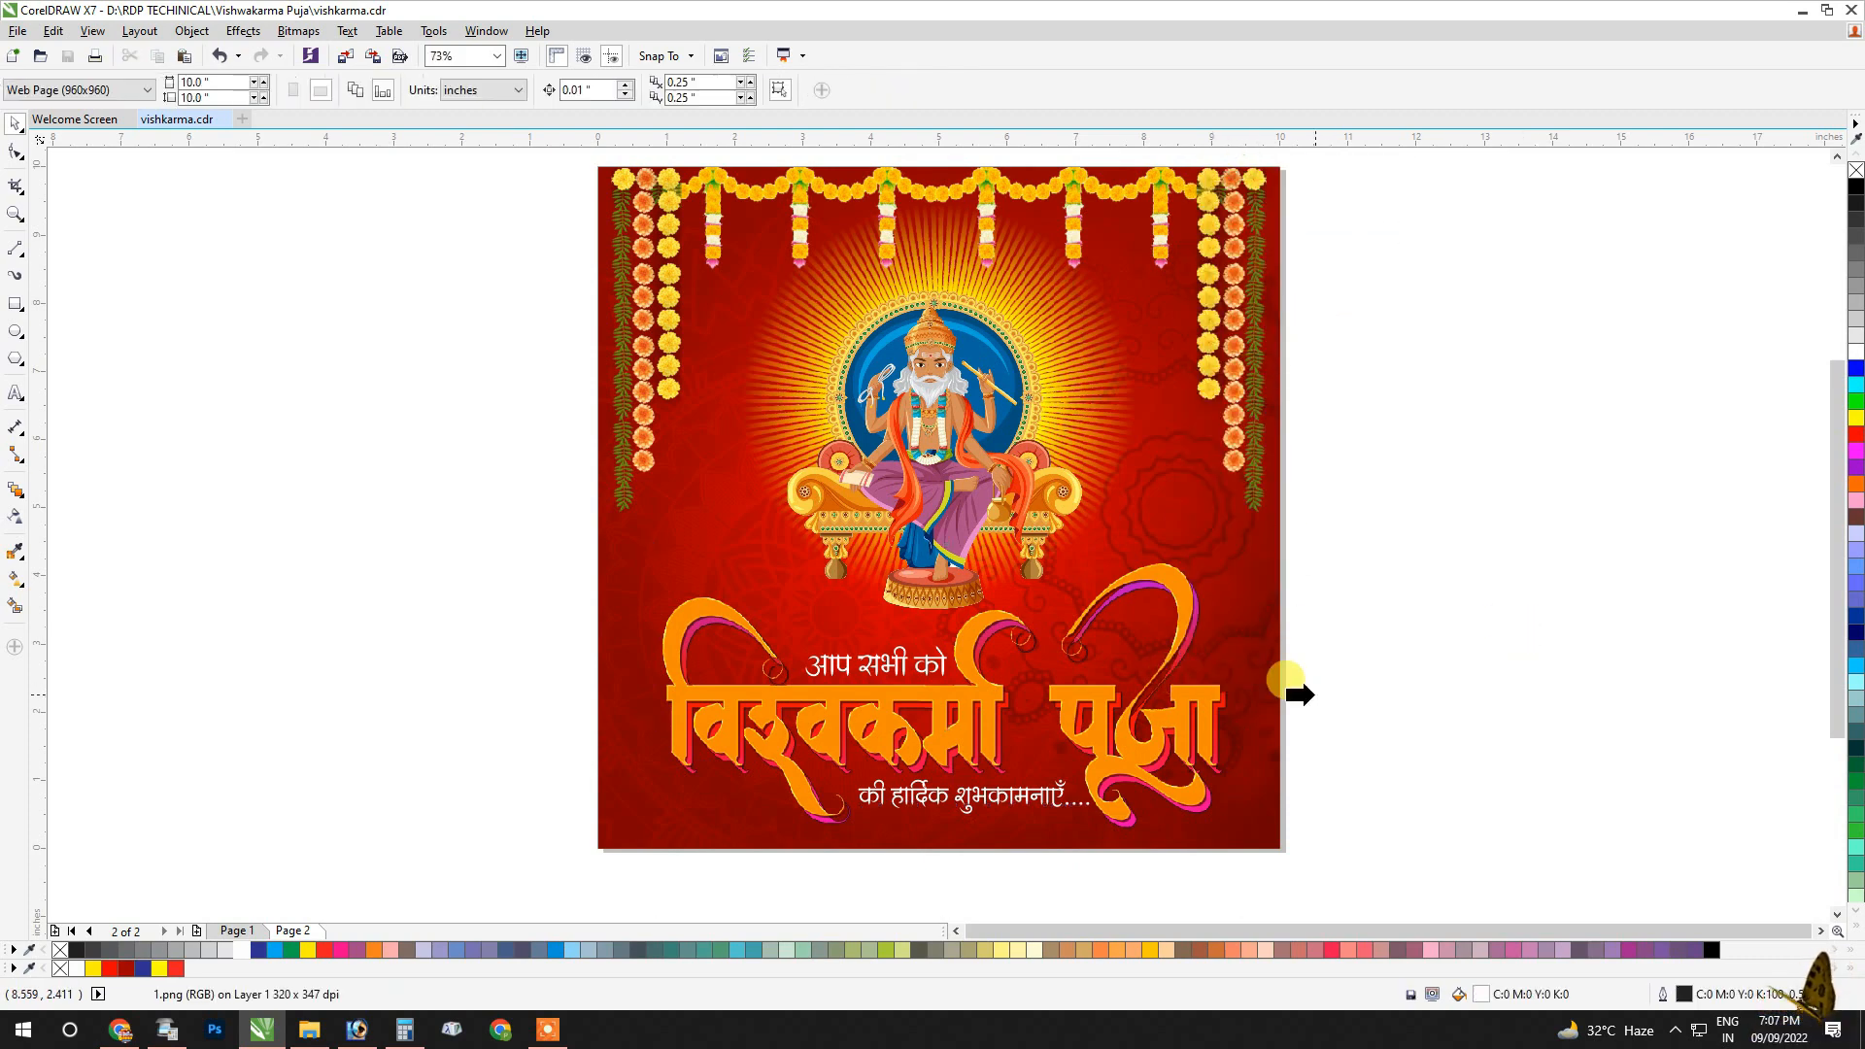
{"action": "left_click", "coordinate": [1266, 650]}
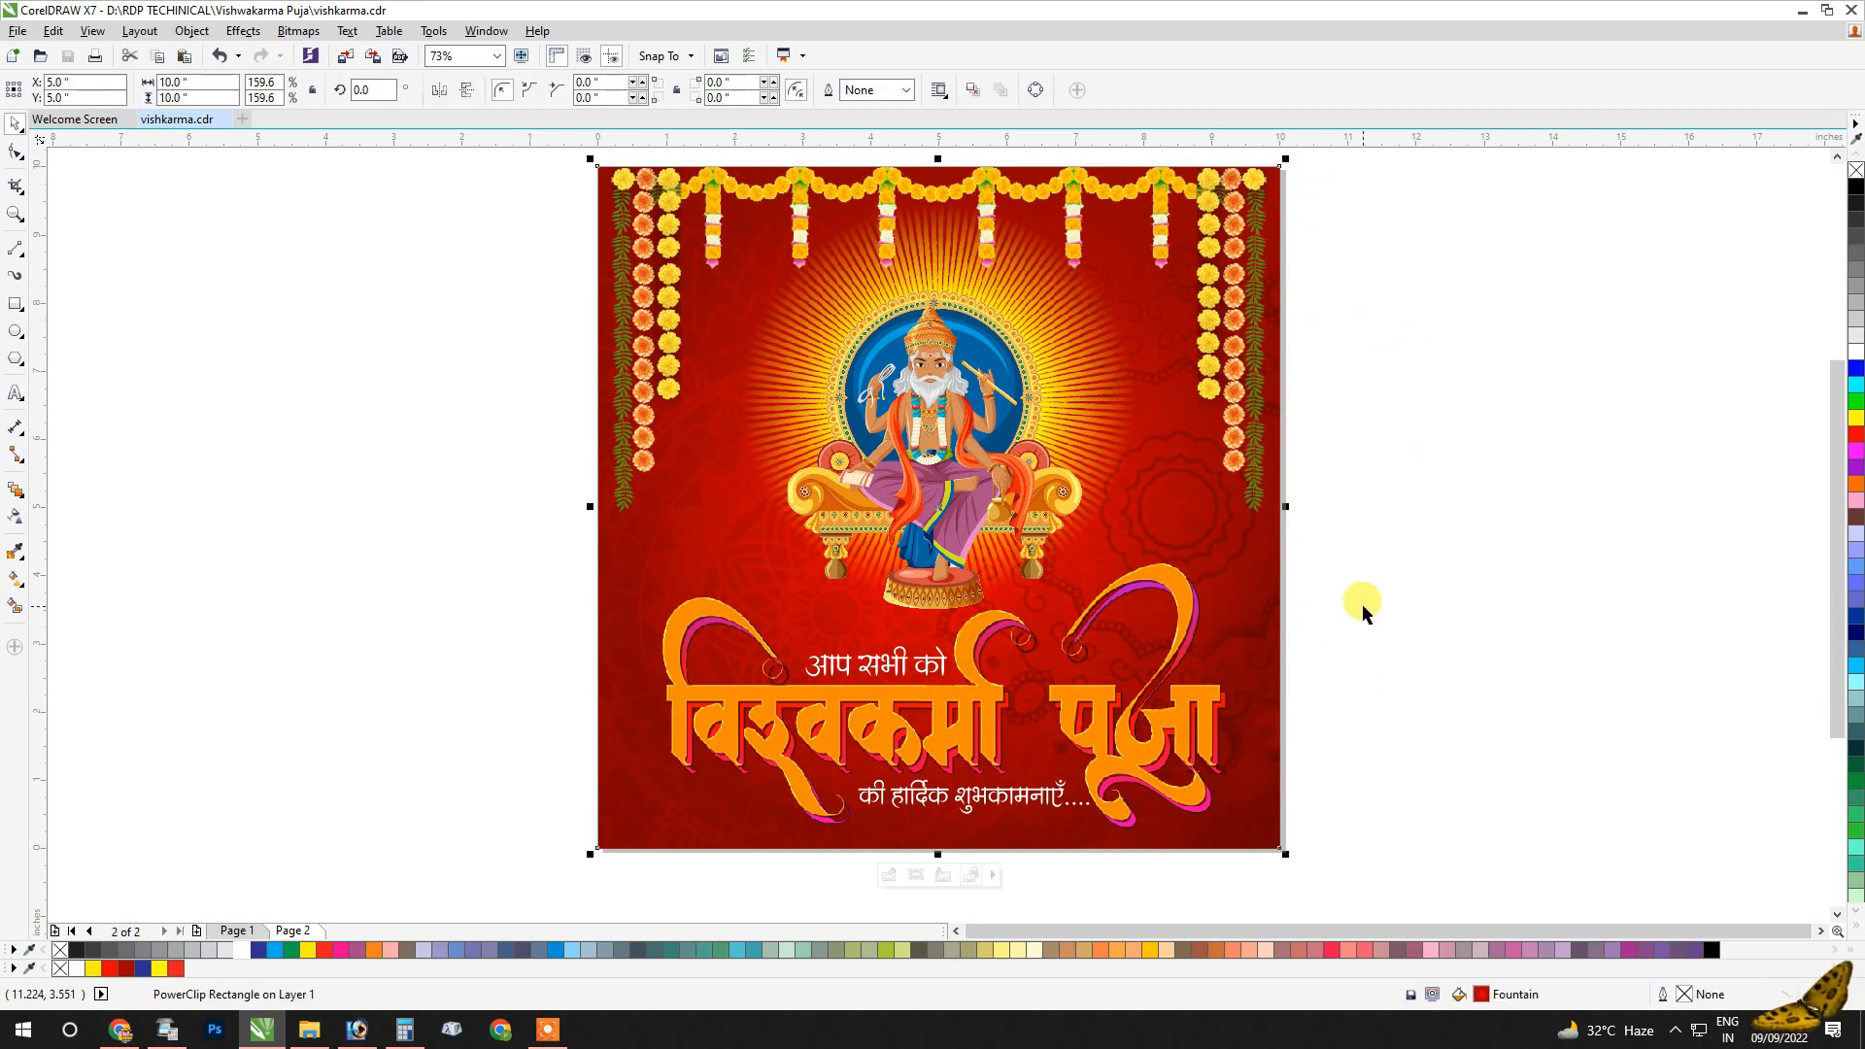
{"action": "left_click", "coordinate": [1365, 612]}
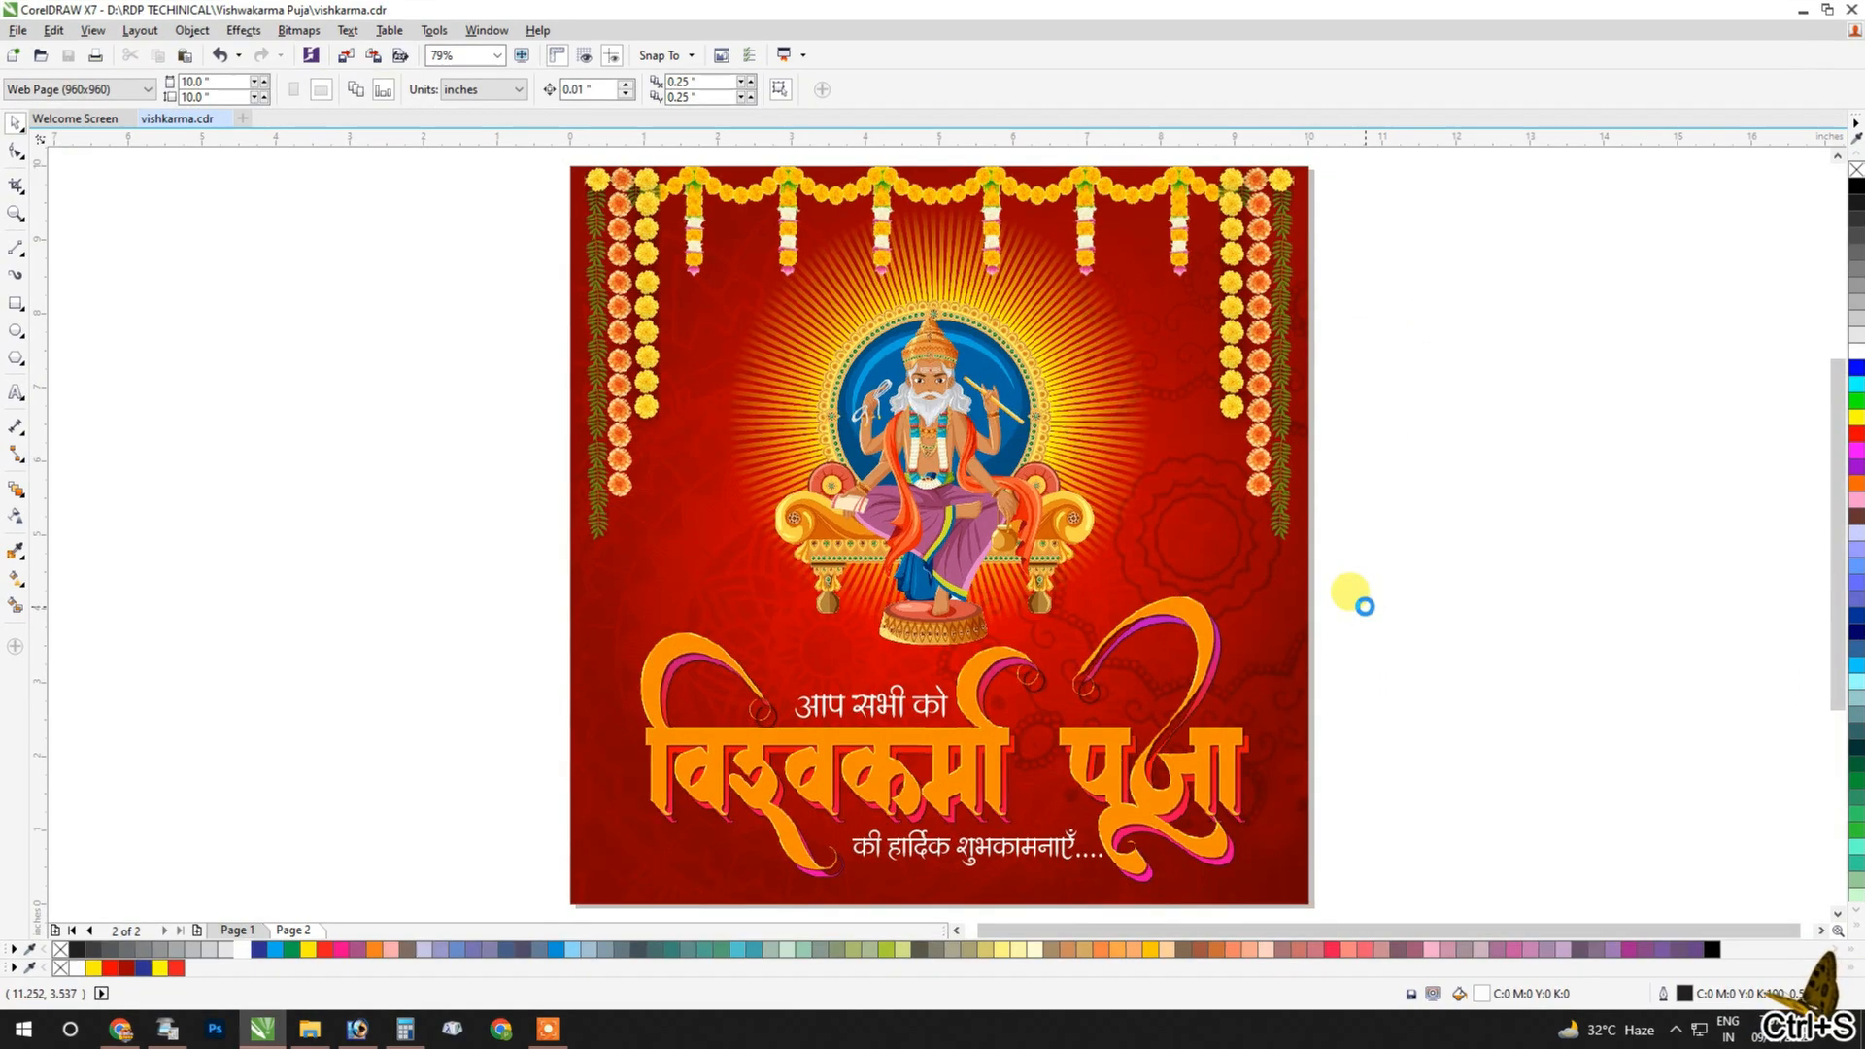